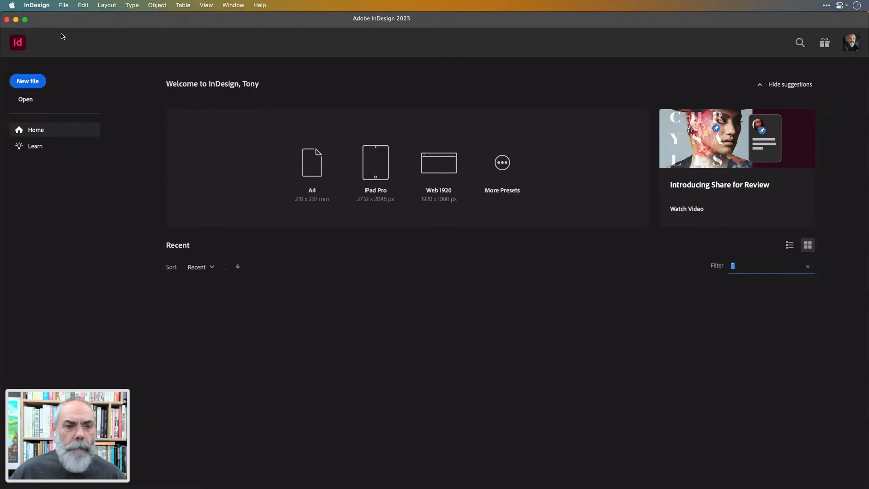
- Switch to the Essentials Classic workspace and reset it to its default layout
{"action": "left_click", "coordinate": [19, 47]}
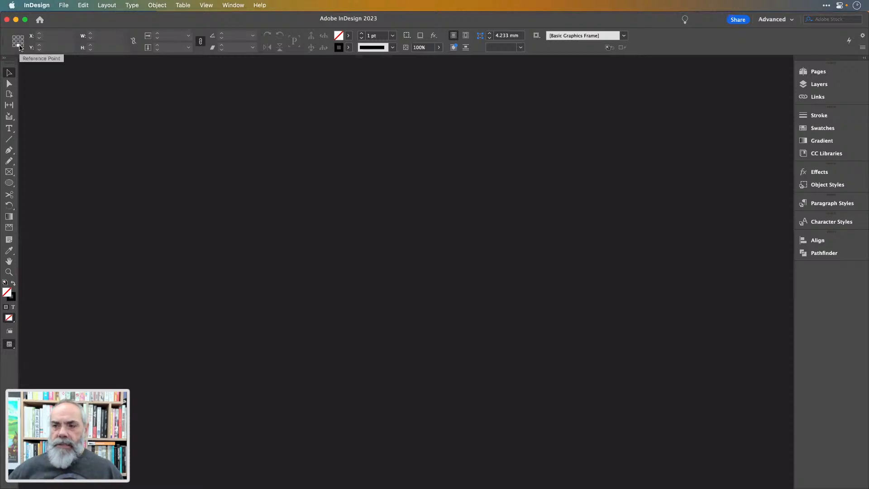
{"action": "left_click", "coordinate": [792, 20]}
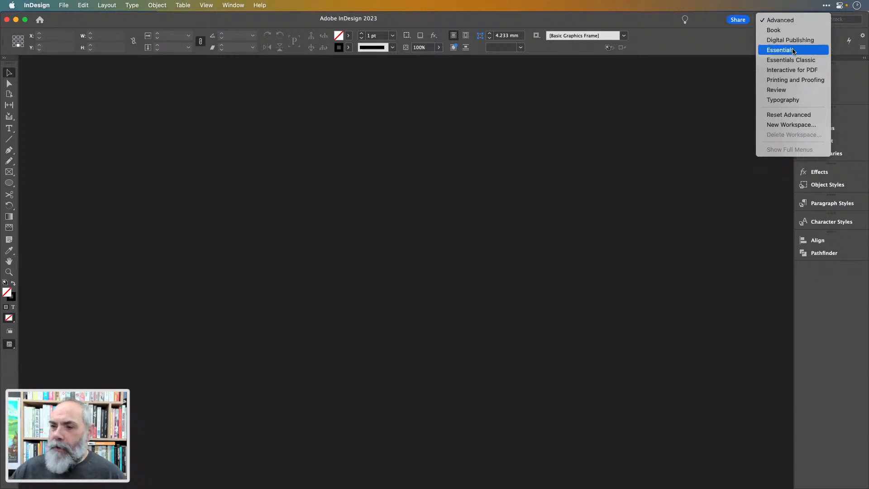
{"action": "left_click", "coordinate": [794, 64]}
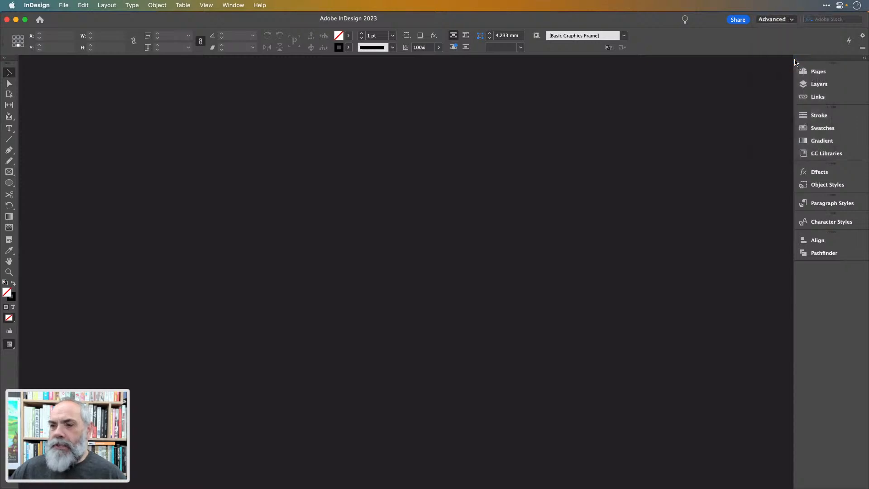
{"action": "left_click", "coordinate": [791, 21]}
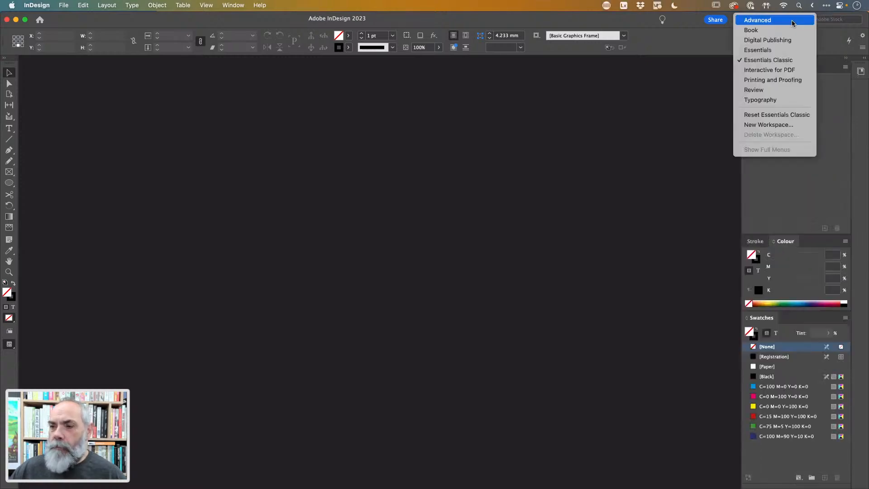
{"action": "left_click", "coordinate": [788, 114]}
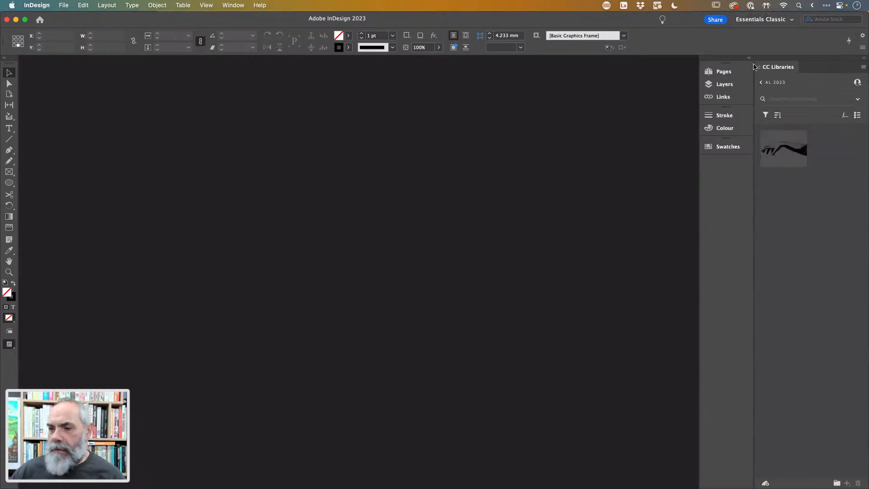
- Collapse the CC Libraries panel and narrow its dock so that it shows only as an icon
{"action": "left_click_drag", "start_coordinate": [754, 64], "coordinate": [828, 62]}
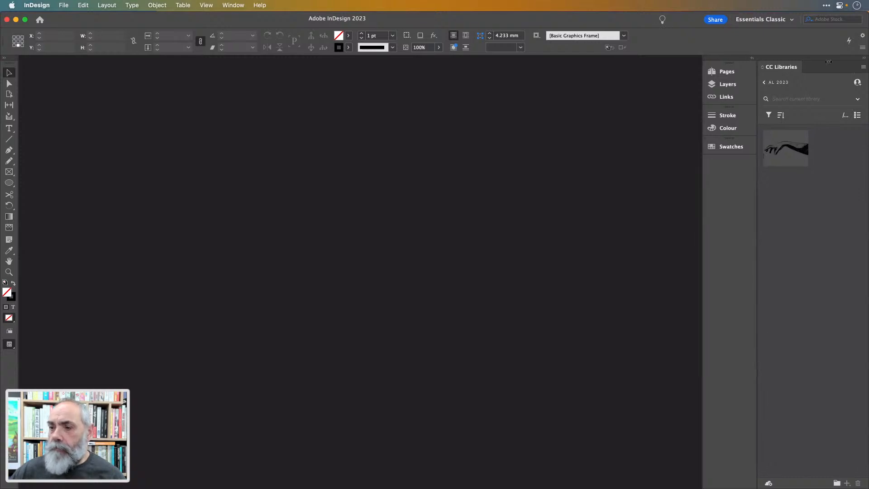
{"action": "left_click", "coordinate": [864, 58]}
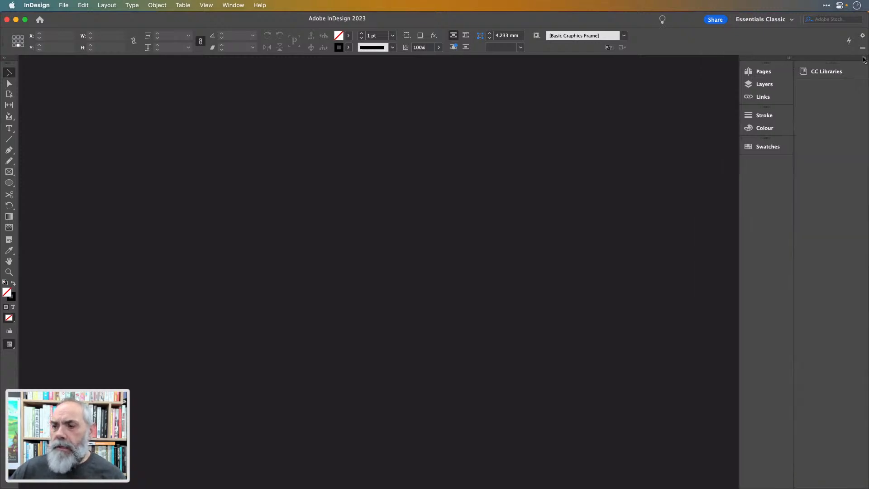
{"action": "left_click_drag", "start_coordinate": [794, 61], "coordinate": [848, 62]}
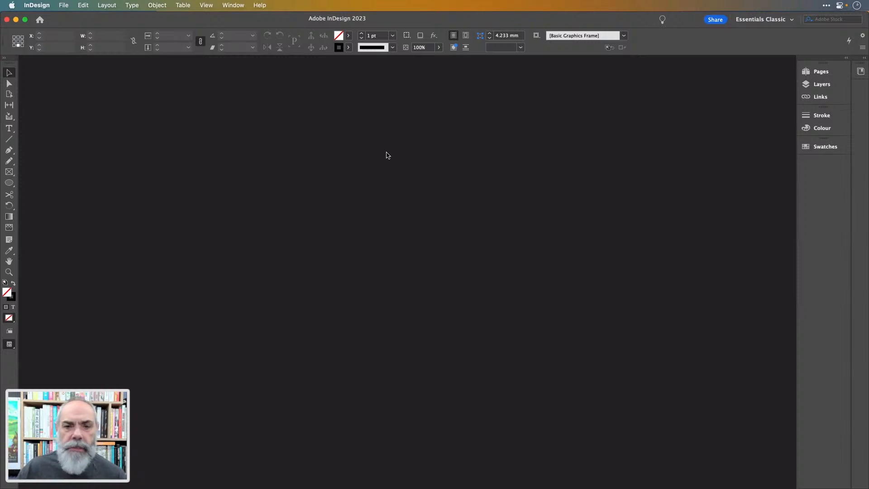
- Start a new print document with 2 pages and set its page size to A5
{"action": "key", "text": "super+n"}
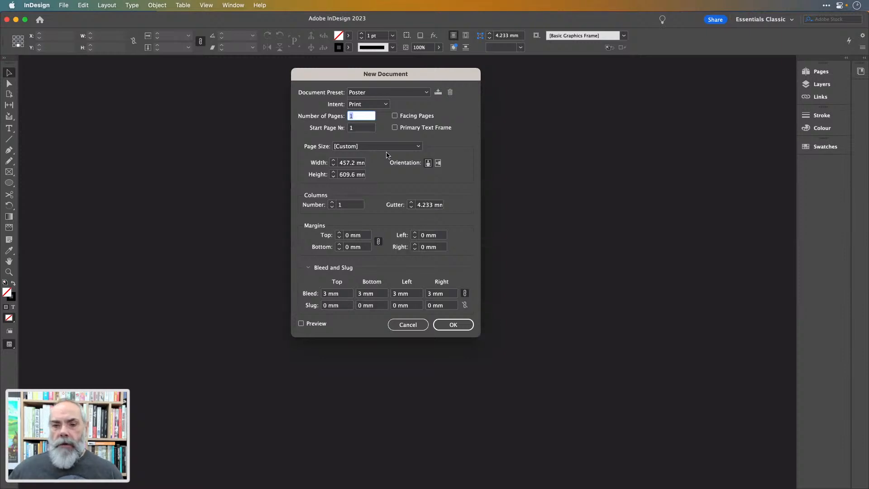
{"action": "mouse_move", "coordinate": [421, 74]}
{"action": "left_mouse_down"}
{"action": "mouse_move", "coordinate": [430, 67]}
{"action": "mouse_move", "coordinate": [428, 77]}
{"action": "left_mouse_up"}
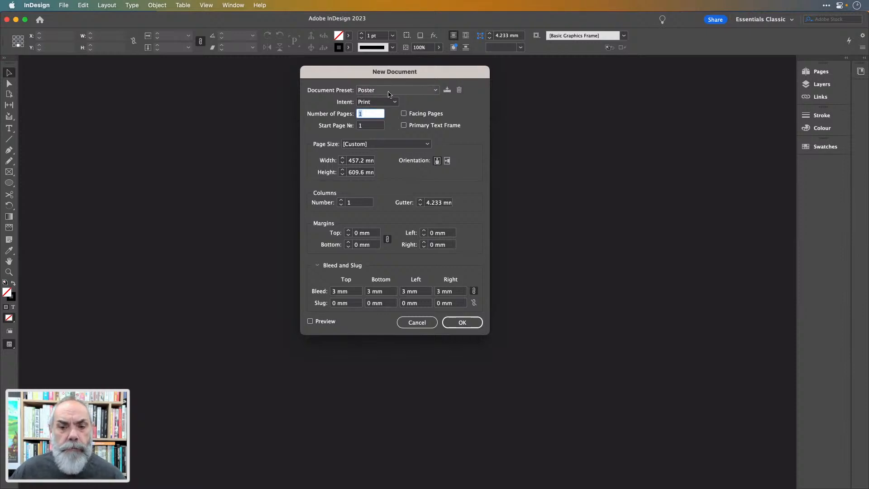
{"action": "left_click", "coordinate": [425, 93]}
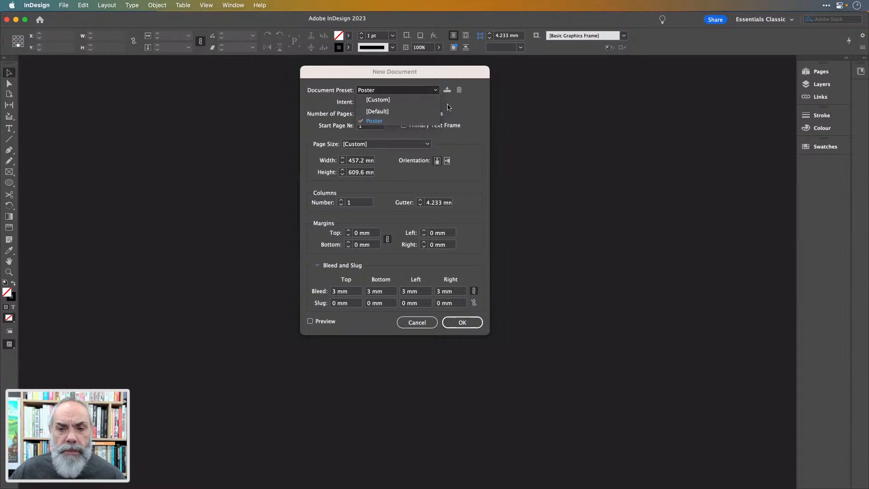
{"action": "left_click", "coordinate": [466, 113]}
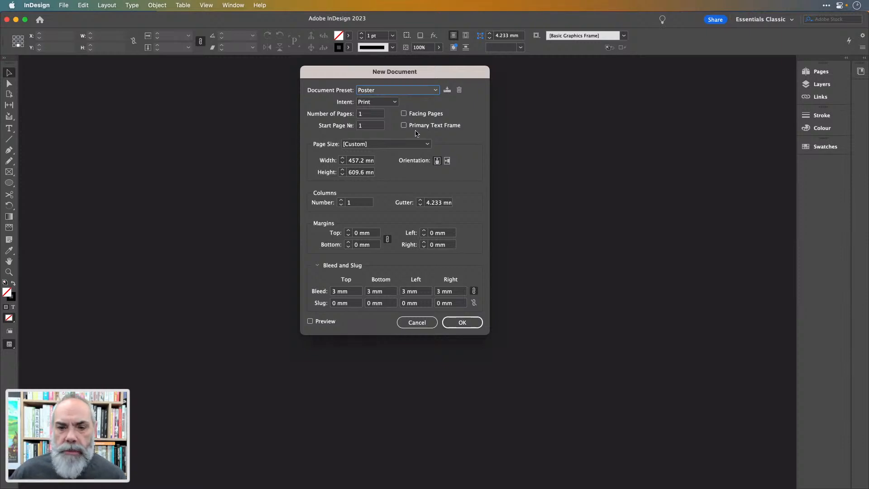
{"action": "left_click", "coordinate": [368, 114]}
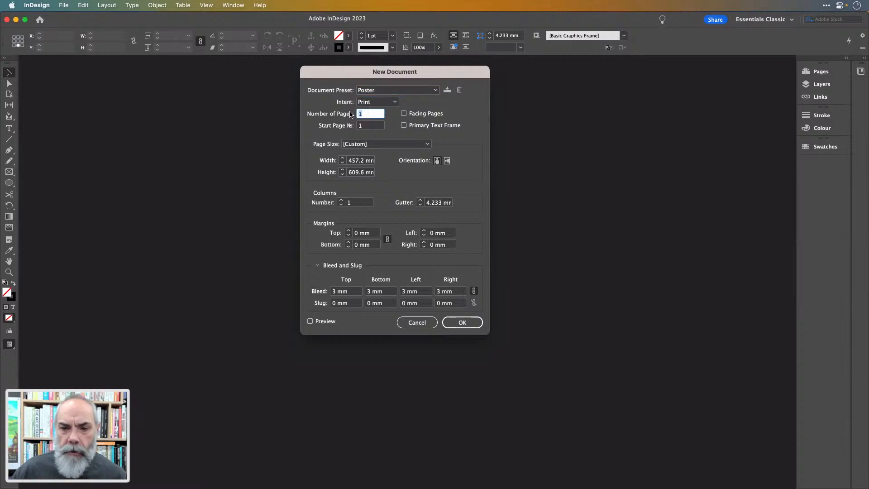
{"action": "type", "text": "2"}
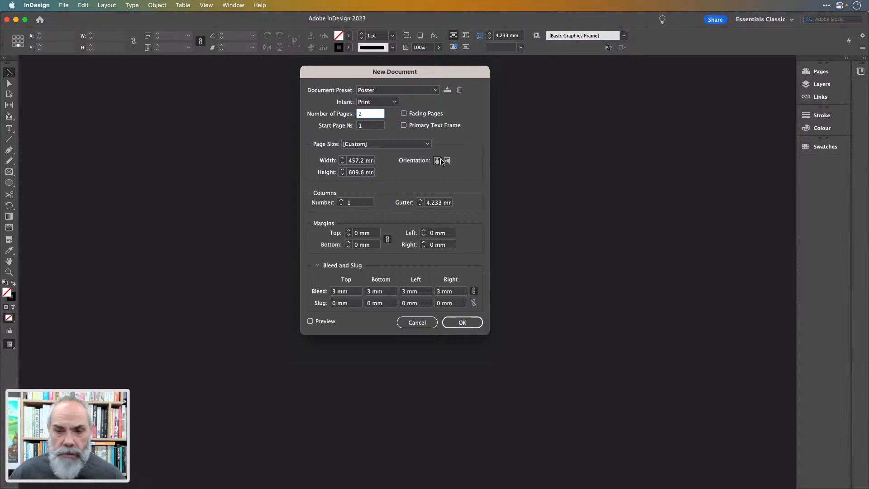
{"action": "left_click", "coordinate": [427, 144]}
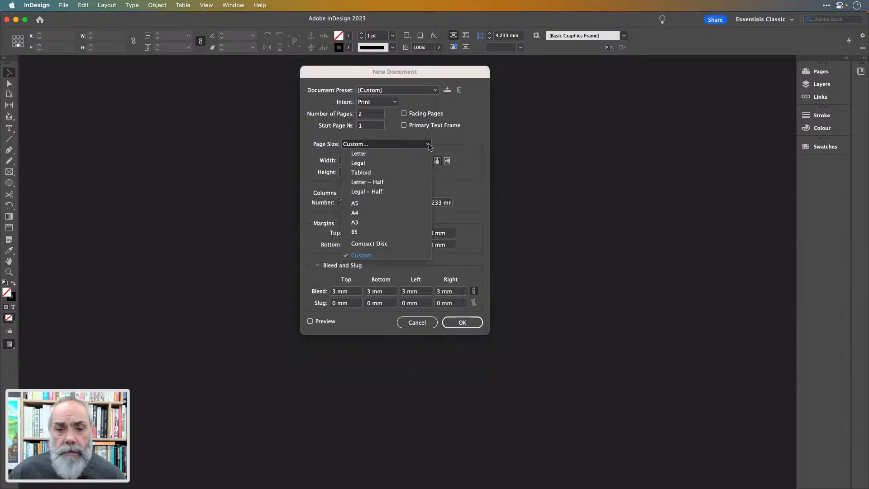
{"action": "left_click", "coordinate": [405, 204]}
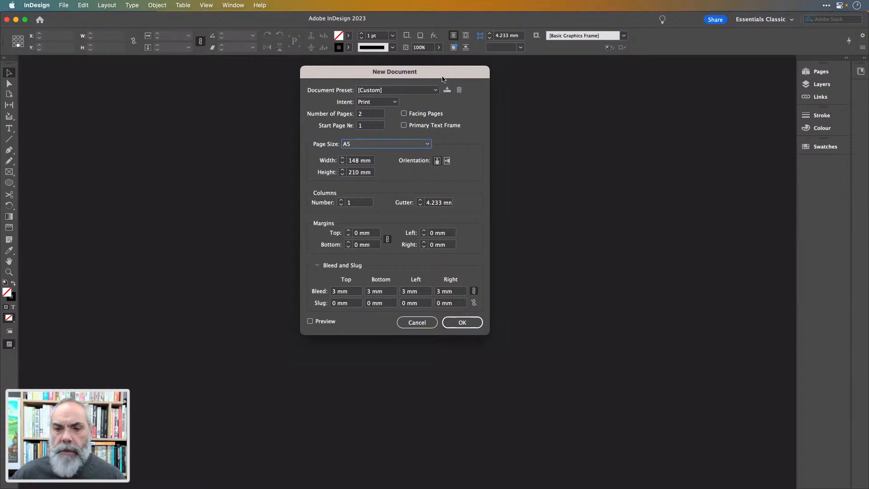
{"action": "left_click_drag", "start_coordinate": [443, 77], "coordinate": [452, 72]}
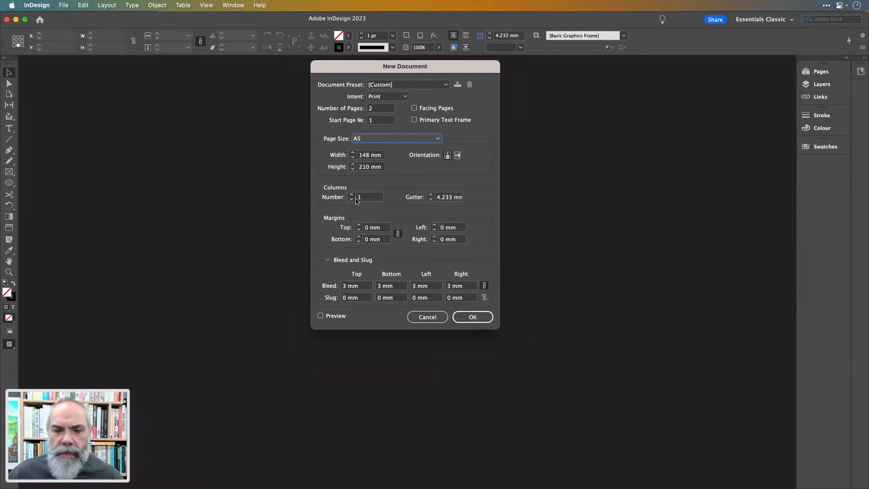
- Set all four linked page margins to 8 mm, keeping the Bleed and Slug settings expanded
{"action": "left_click", "coordinate": [359, 226]}
{"action": "left_click", "coordinate": [359, 226]}
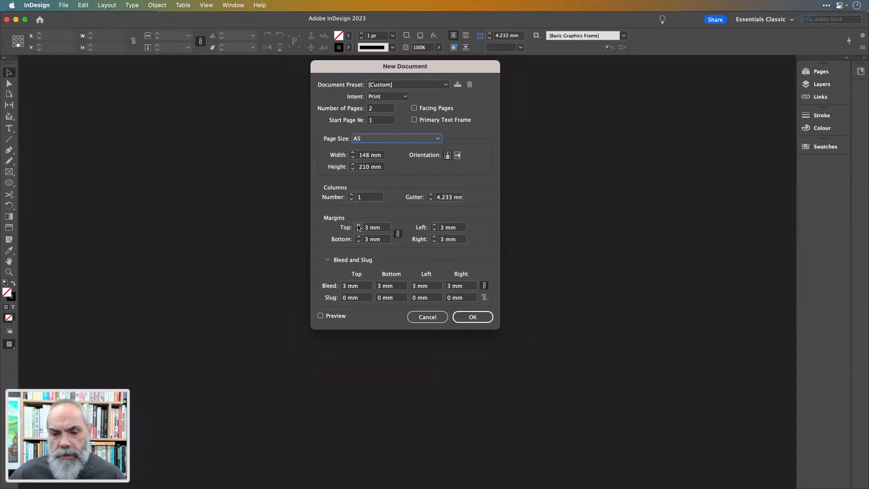
{"action": "left_click", "coordinate": [359, 226]}
{"action": "left_click", "coordinate": [359, 226]}
{"action": "left_click", "coordinate": [359, 226]}
{"action": "left_click", "coordinate": [359, 226]}
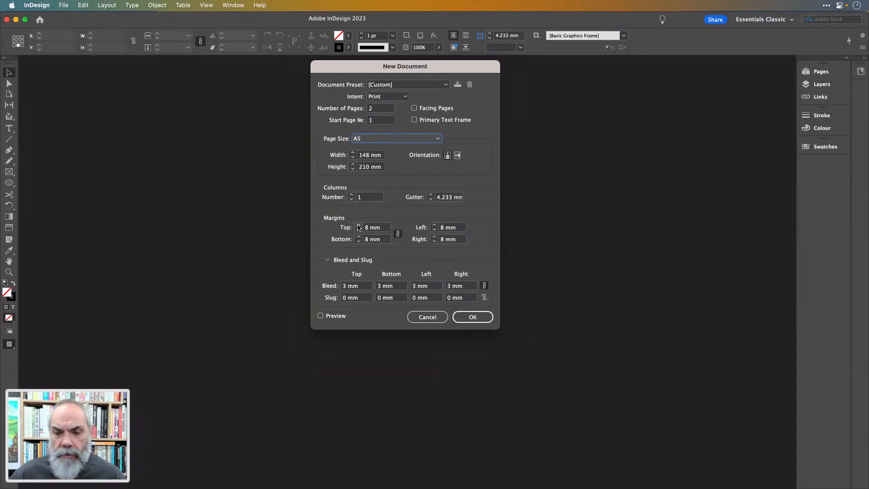
{"action": "left_click", "coordinate": [359, 225]}
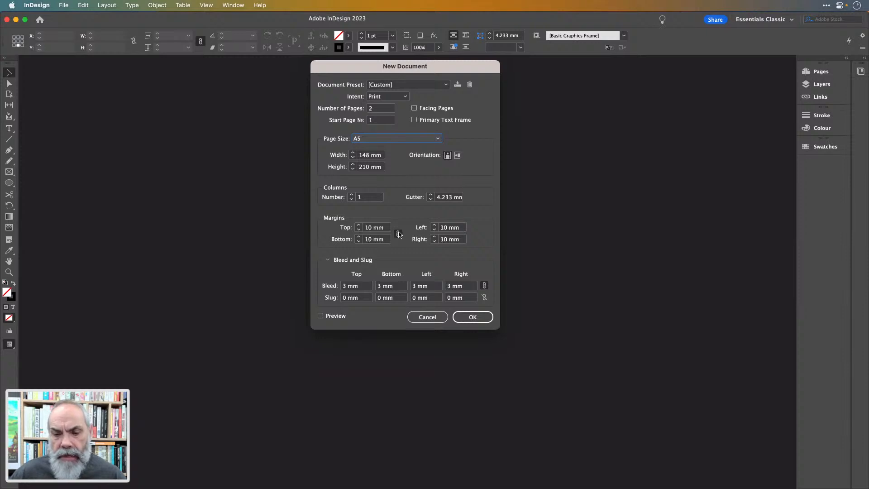
{"action": "left_click", "coordinate": [359, 229]}
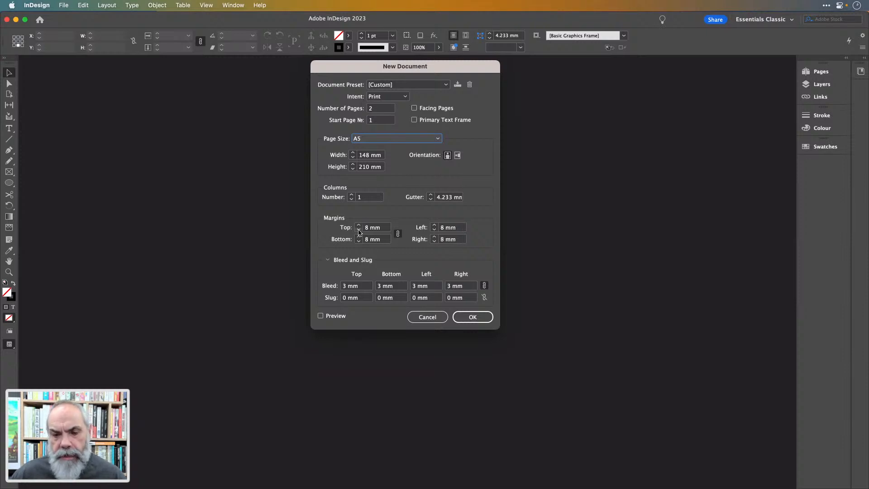
{"action": "left_click", "coordinate": [359, 229]}
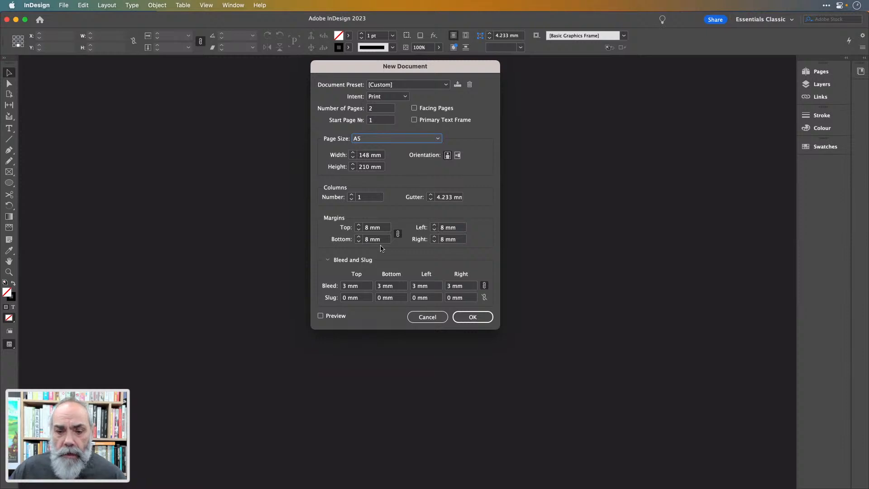
{"action": "left_click", "coordinate": [329, 261]}
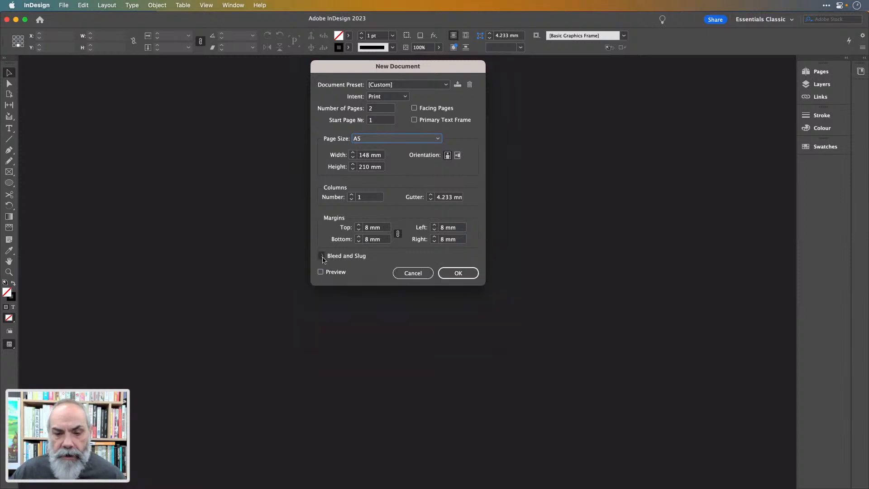
{"action": "left_click", "coordinate": [329, 261]}
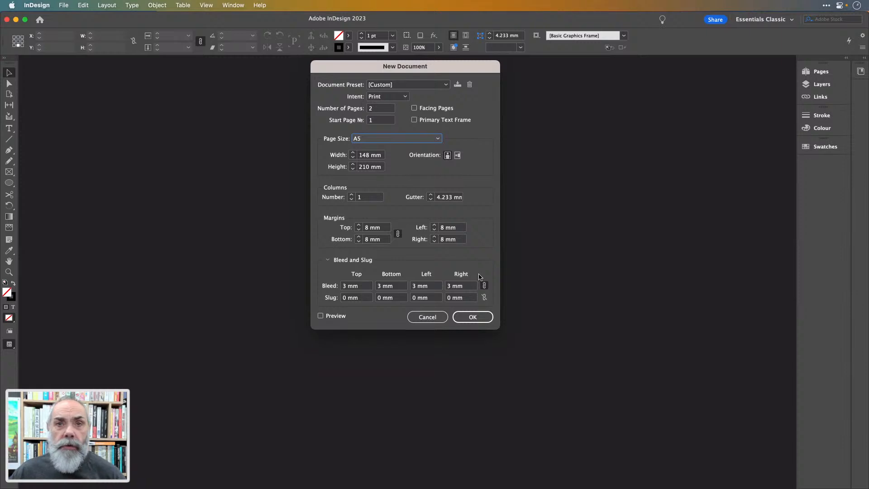
- Save the document settings as a preset named "A5 Flyer" and create the document
{"action": "left_click", "coordinate": [457, 85]}
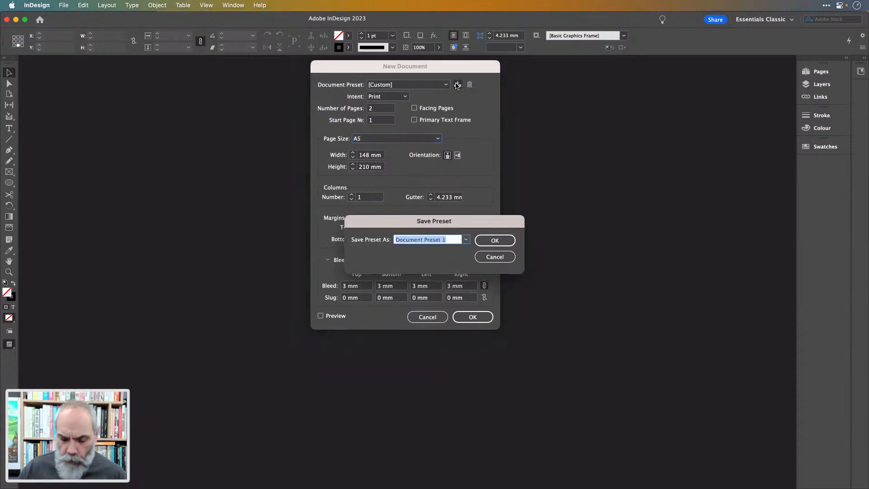
{"action": "type", "text": "A5"}
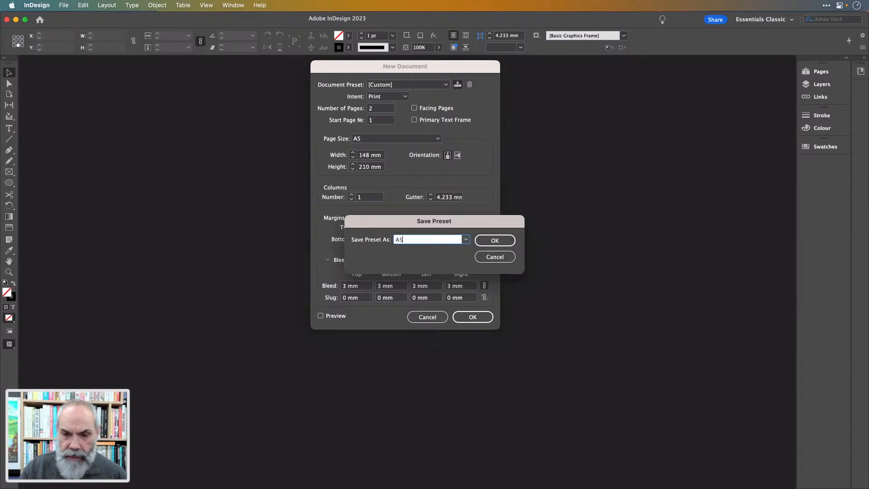
{"action": "type", "text": " F"}
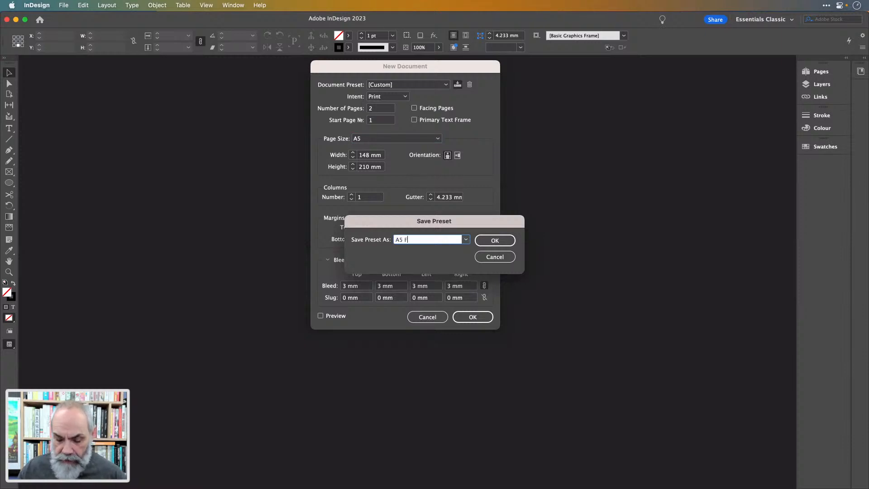
{"action": "type", "text": "lyer"}
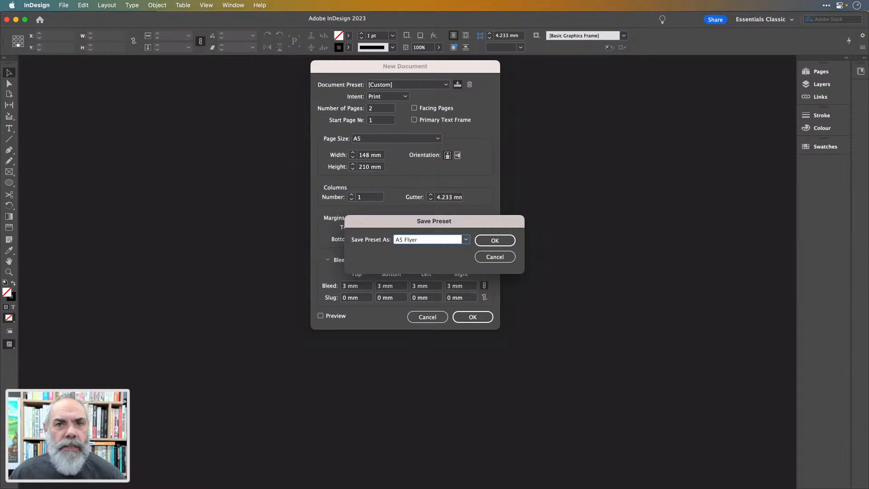
{"action": "left_click", "coordinate": [501, 243]}
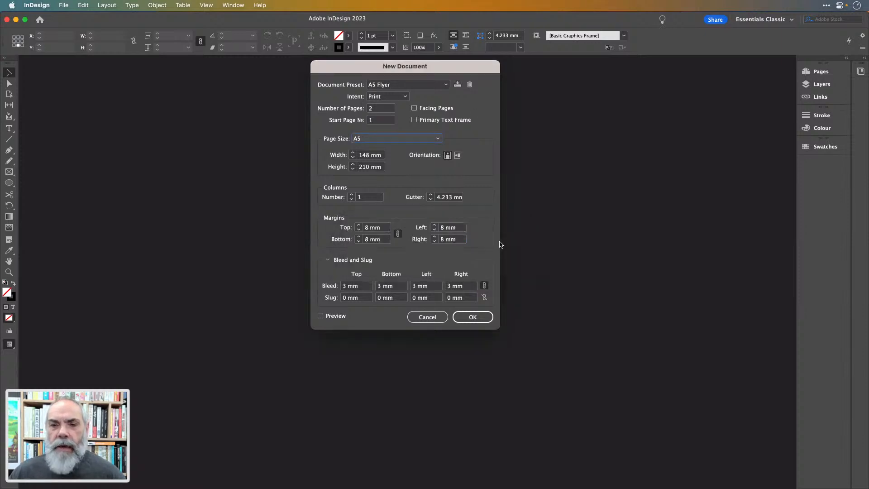
{"action": "left_click", "coordinate": [473, 318]}
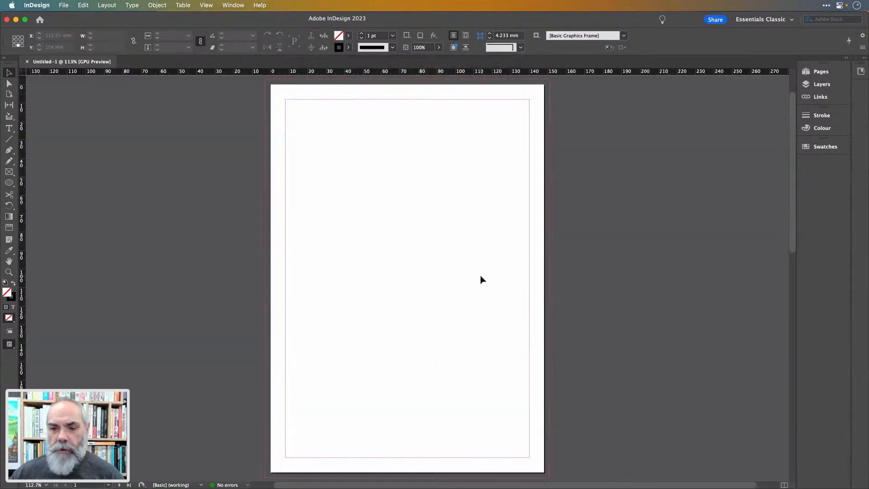
- Draw a rectangular graphics frame of 148 by 210 mm covering the whole first page, from corner to corner
{"action": "scroll", "coordinate": [480, 278], "scroll_direction": "down", "scroll_amount": 5}
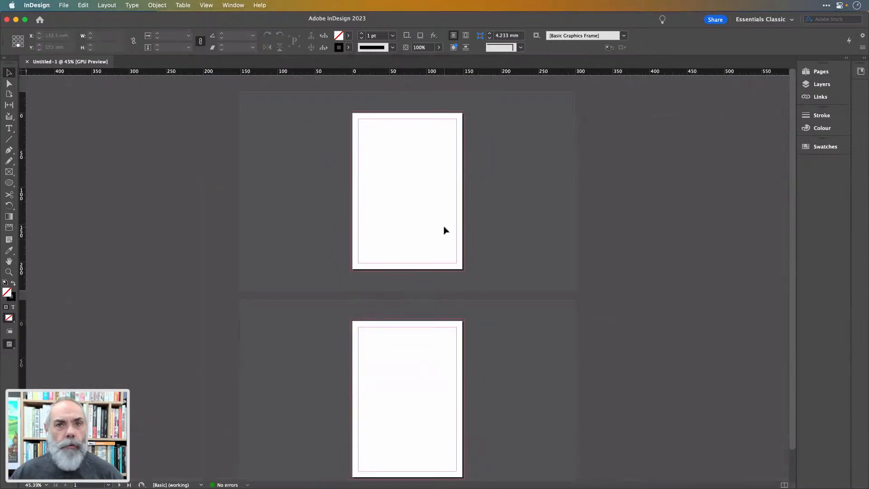
{"action": "key", "text": "super+0"}
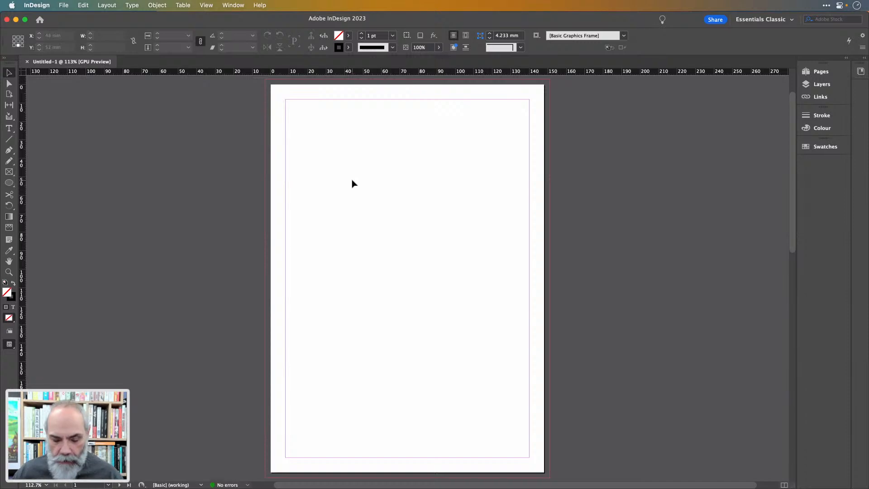
{"action": "key", "text": "l"}
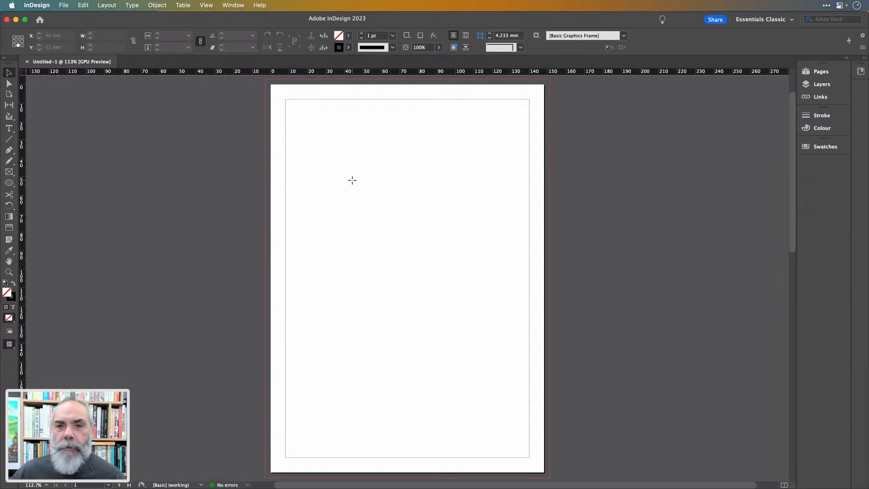
{"action": "key", "text": "f"}
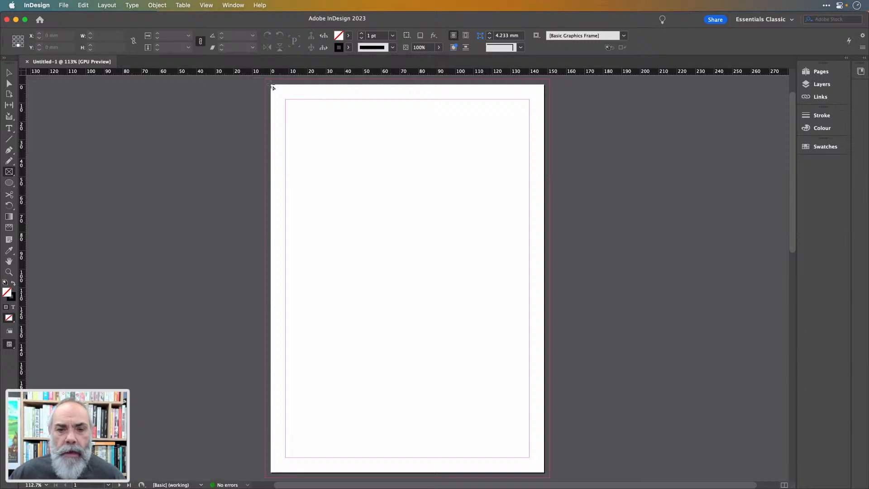
{"action": "left_click_drag", "start_coordinate": [272, 85], "coordinate": [544, 474]}
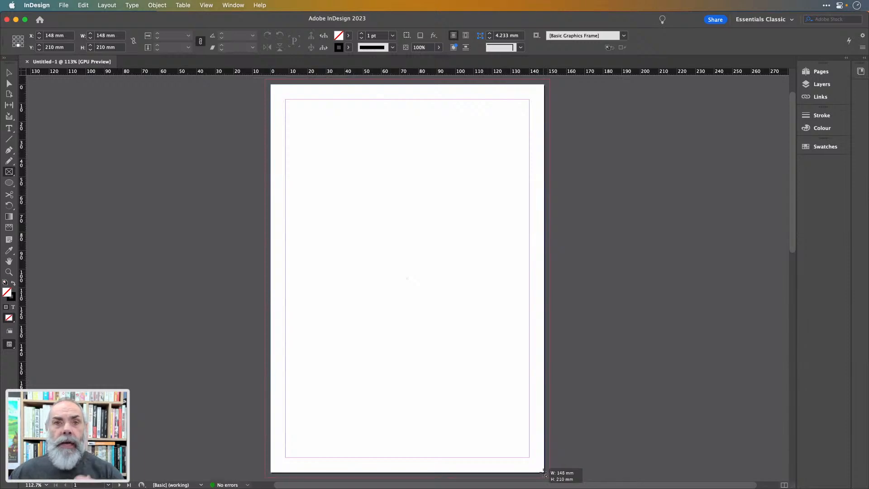
- Divide the full-page graphics frame into a grid of frames with 4 columns and 5 rows while drawing it
{"action": "left_click_drag", "start_coordinate": [544, 474], "coordinate": [544, 473]}
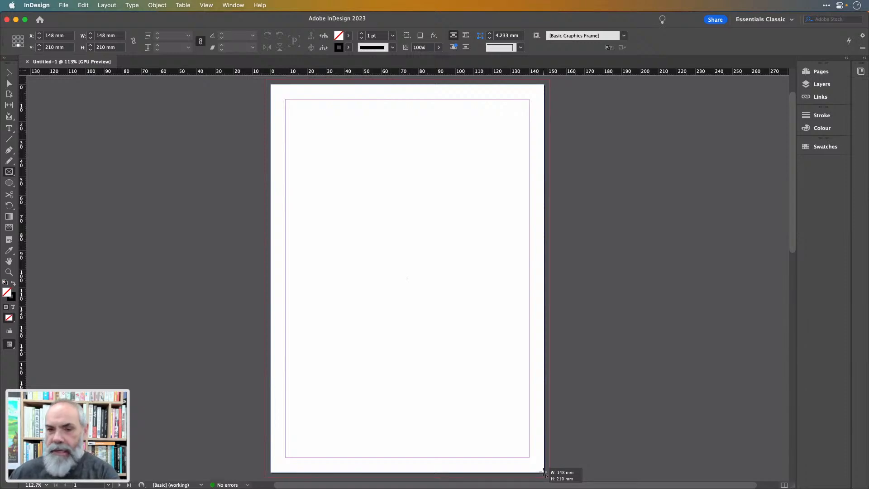
{"action": "left_click_drag", "start_coordinate": [544, 473], "coordinate": [545, 474]}
{"action": "key", "text": "Right"}
{"action": "key", "text": "Right"}
{"action": "key", "text": "Right"}
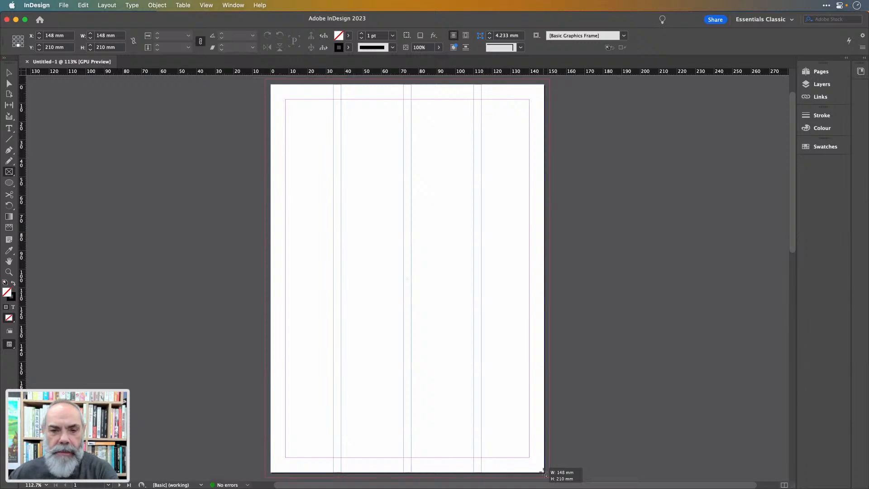
{"action": "key", "text": "Up"}
{"action": "left_click_drag", "start_coordinate": [544, 474], "coordinate": [544, 474]}
{"action": "key", "text": "Up"}
{"action": "key", "text": "Up"}
{"action": "key", "text": "Up"}
{"action": "key", "text": "Up"}
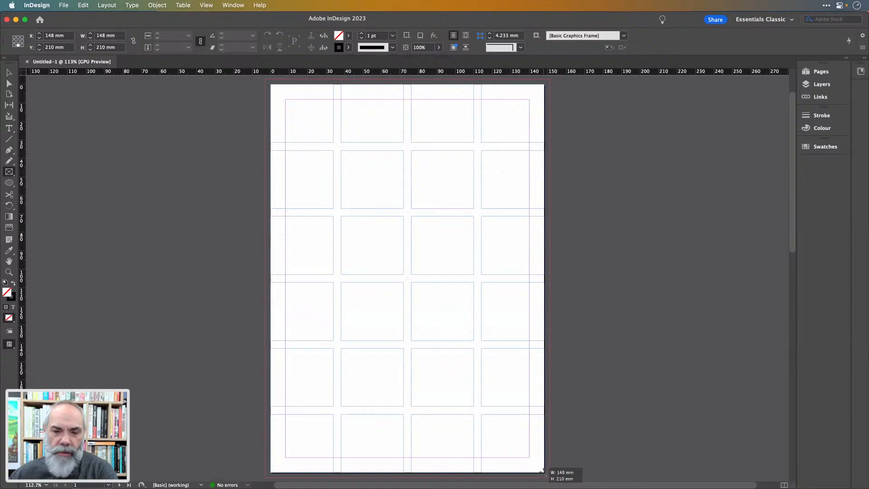
{"action": "key", "text": "Down"}
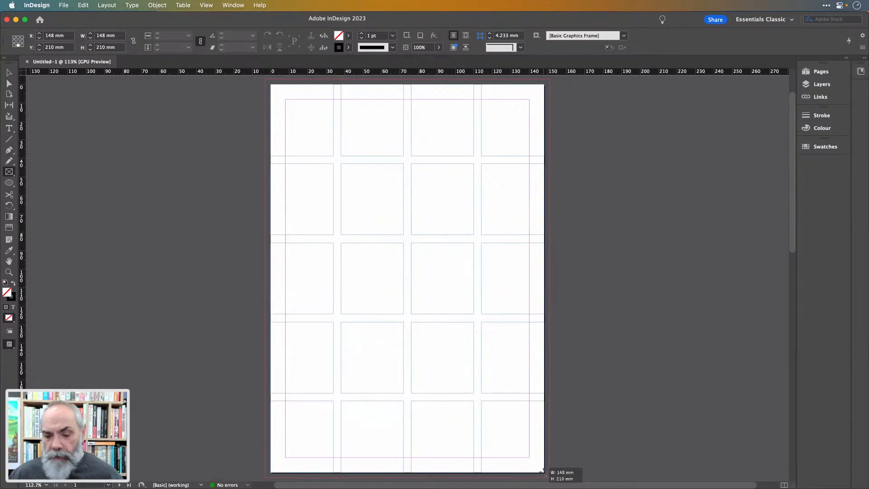
{"action": "left_click_drag", "start_coordinate": [543, 472], "coordinate": [543, 472]}
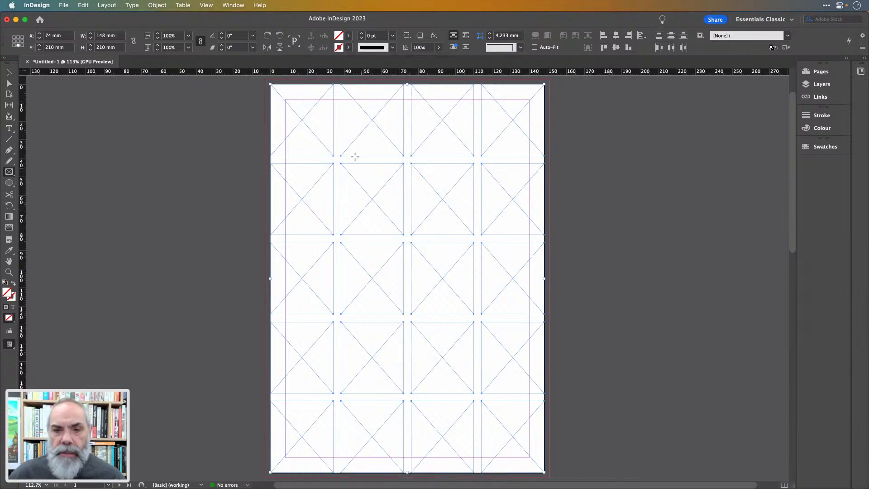
- Fill all the grid frames with the C=100 M=0 Y=0 K=0 swatch at a 22% tint
{"action": "left_click", "coordinate": [348, 48]}
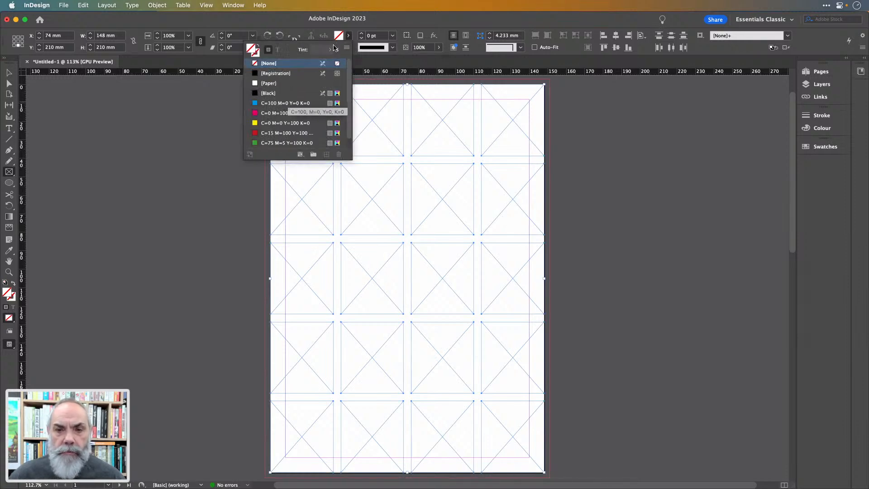
{"action": "left_click", "coordinate": [355, 36]}
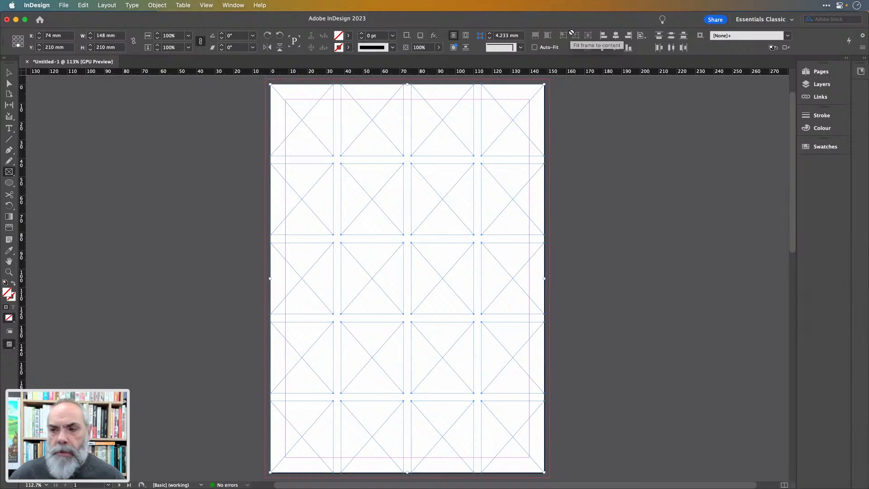
{"action": "left_click", "coordinate": [348, 36]}
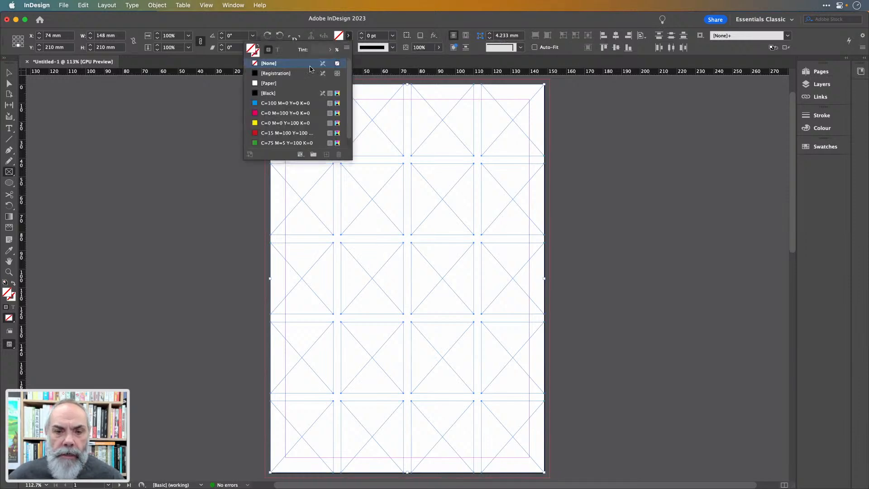
{"action": "left_click", "coordinate": [294, 103]}
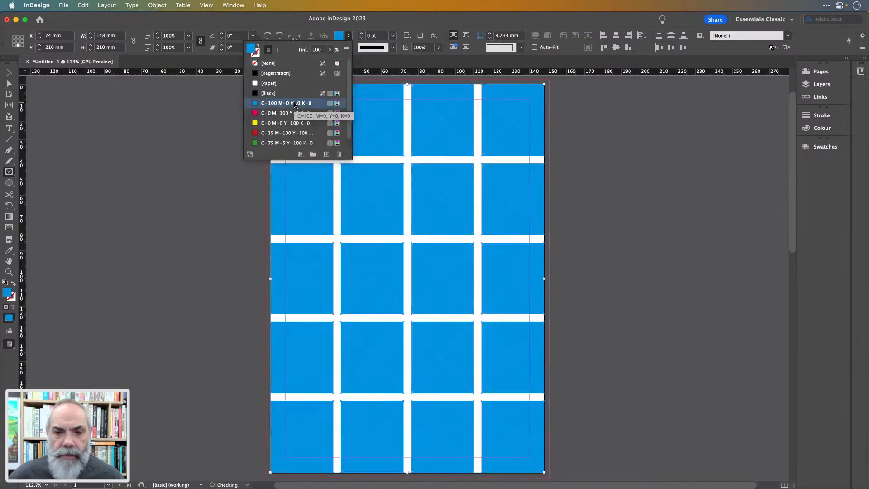
{"action": "left_click", "coordinate": [330, 50]}
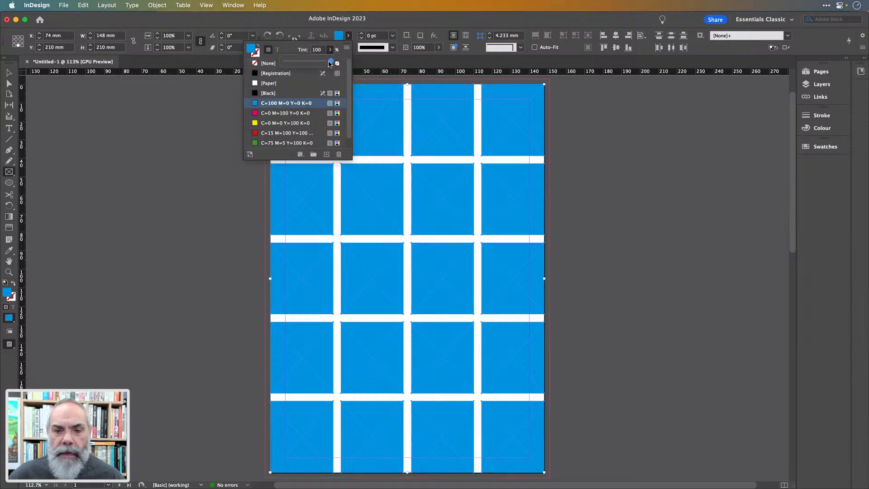
{"action": "left_click_drag", "start_coordinate": [330, 62], "coordinate": [291, 67]}
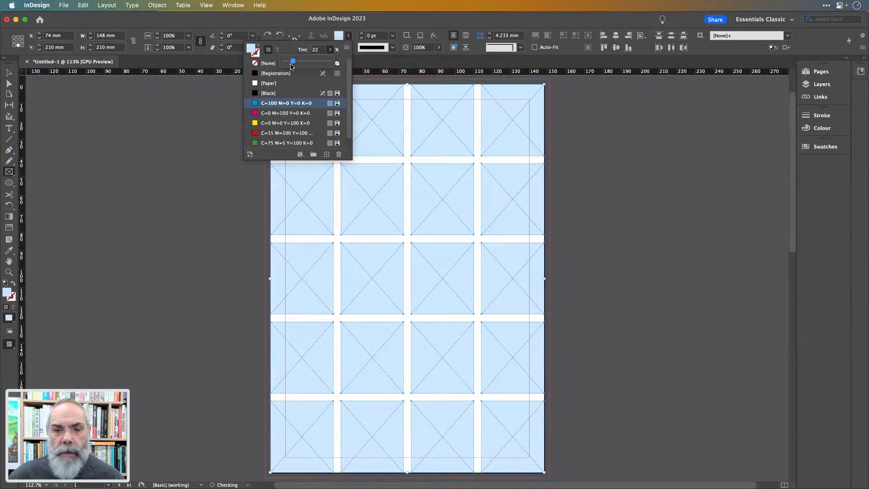
{"action": "left_click", "coordinate": [285, 28]}
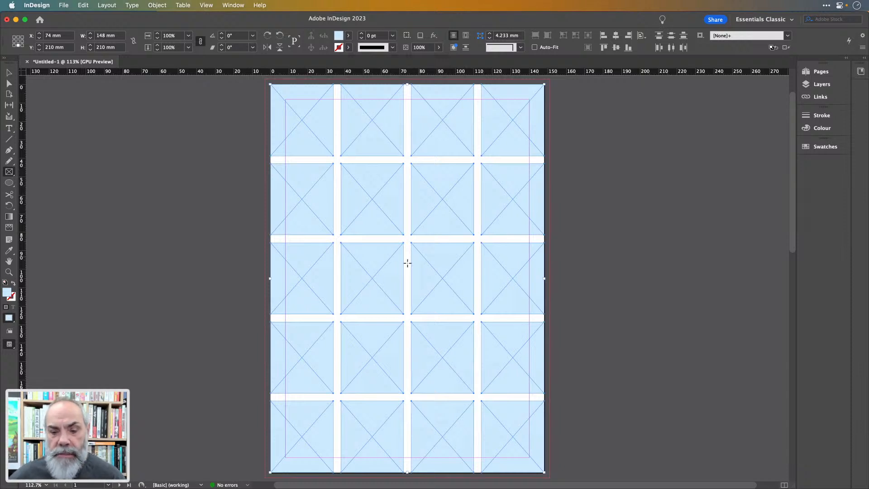
- Turn on Auto-Fit for the grid frames in the frame fitting options, with content fitting at Fill Frame Proportionally
{"action": "left_click", "coordinate": [9, 73]}
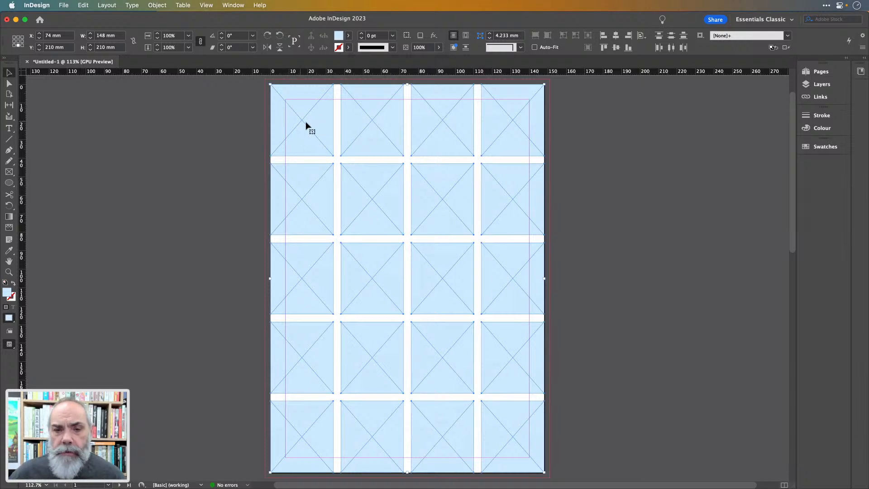
{"action": "left_click", "coordinate": [157, 5]}
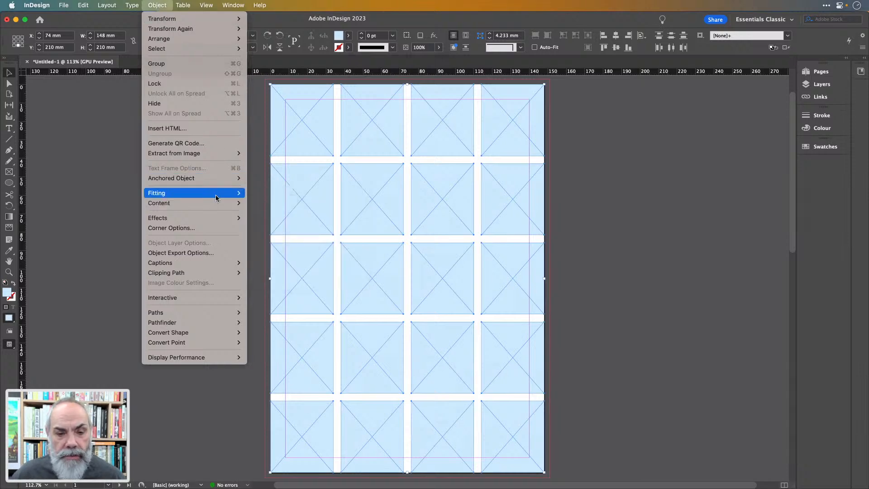
{"action": "mouse_move", "coordinate": [216, 198]}
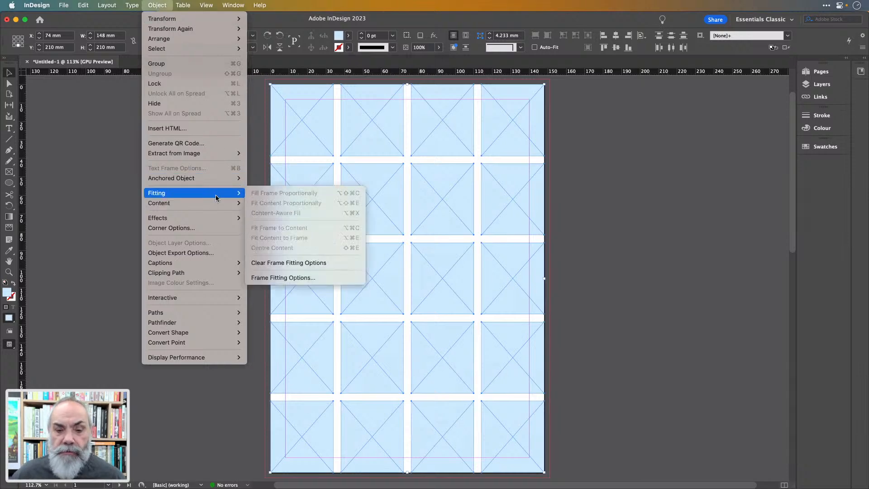
{"action": "left_click", "coordinate": [305, 278]}
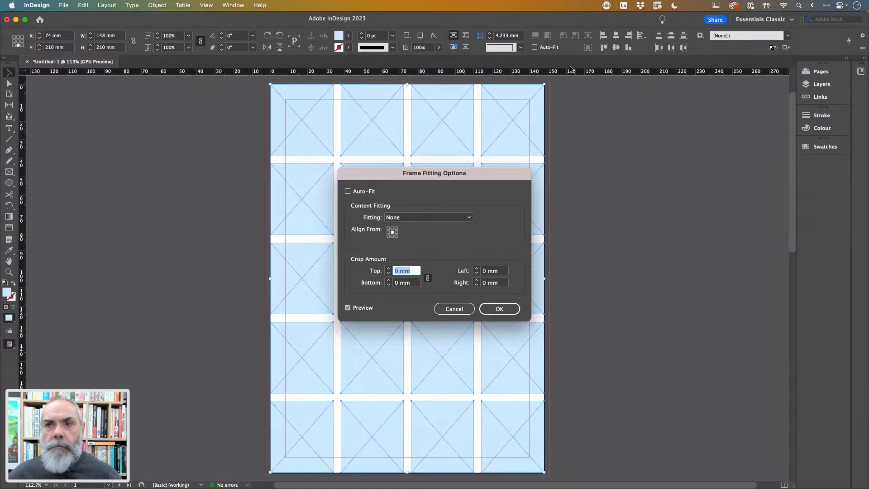
{"action": "left_click_drag", "start_coordinate": [467, 179], "coordinate": [446, 125]}
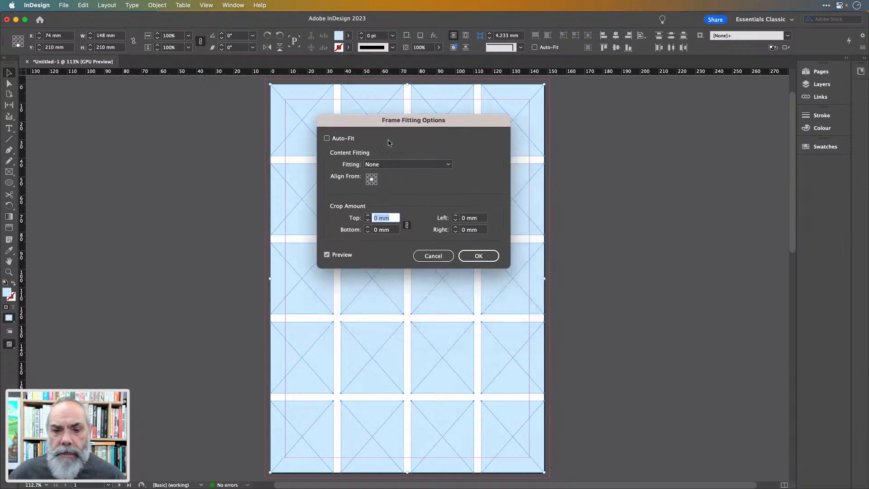
{"action": "left_click", "coordinate": [327, 139]}
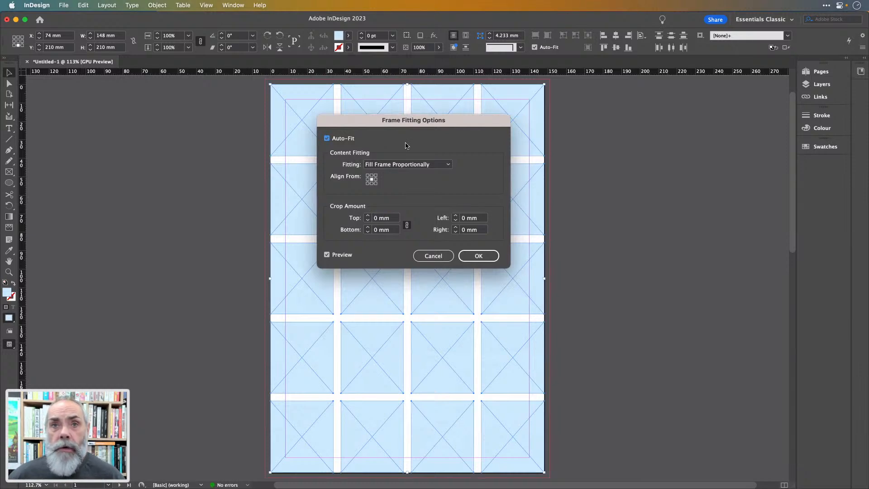
{"action": "left_click", "coordinate": [440, 166]}
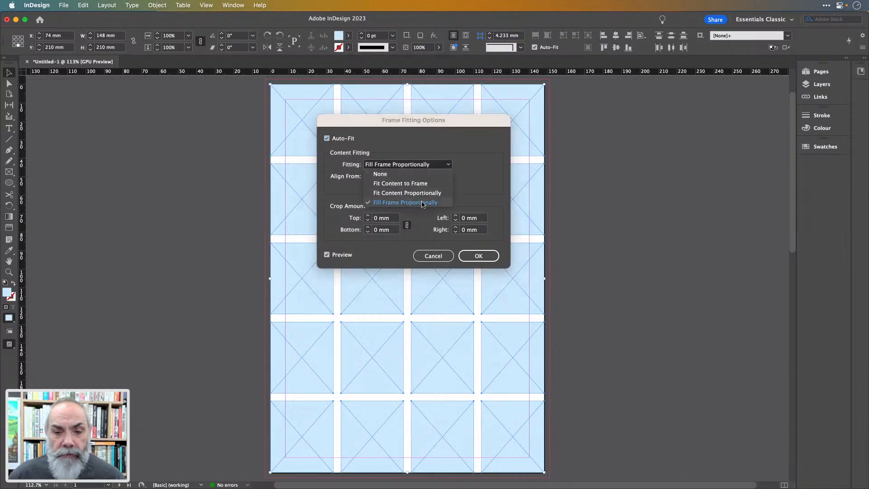
{"action": "left_click", "coordinate": [469, 159]}
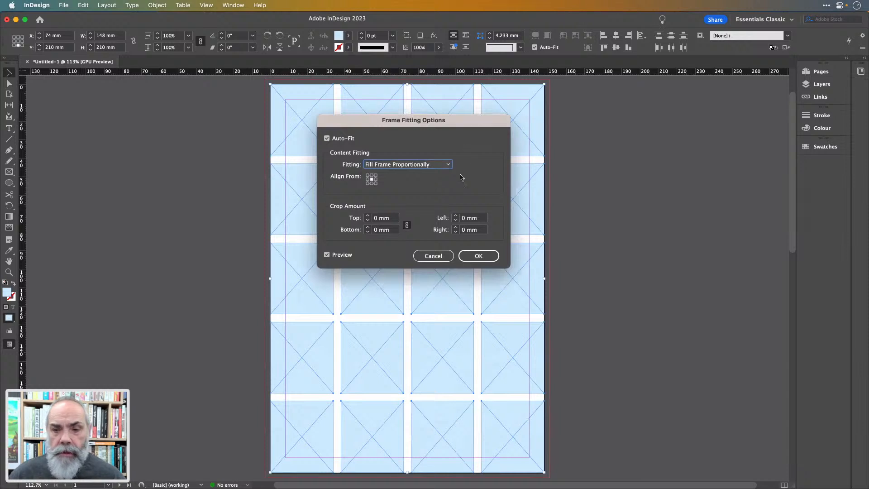
{"action": "left_click", "coordinate": [449, 166]}
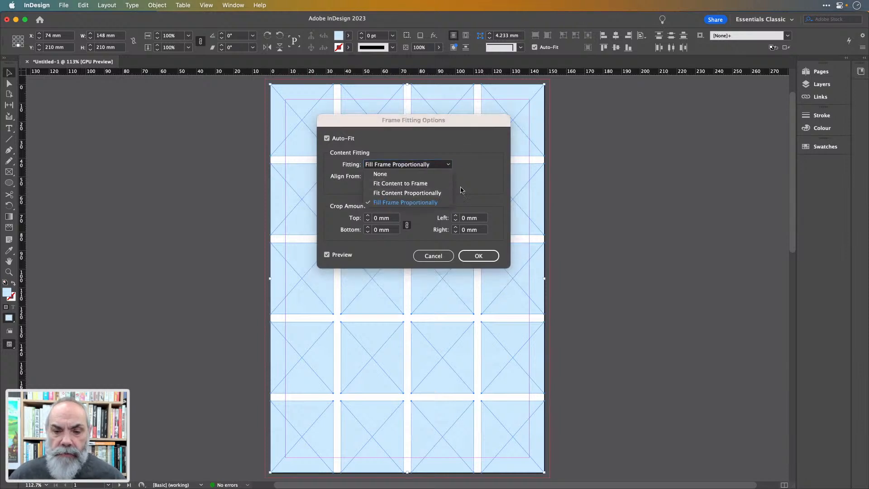
{"action": "left_click", "coordinate": [475, 163]}
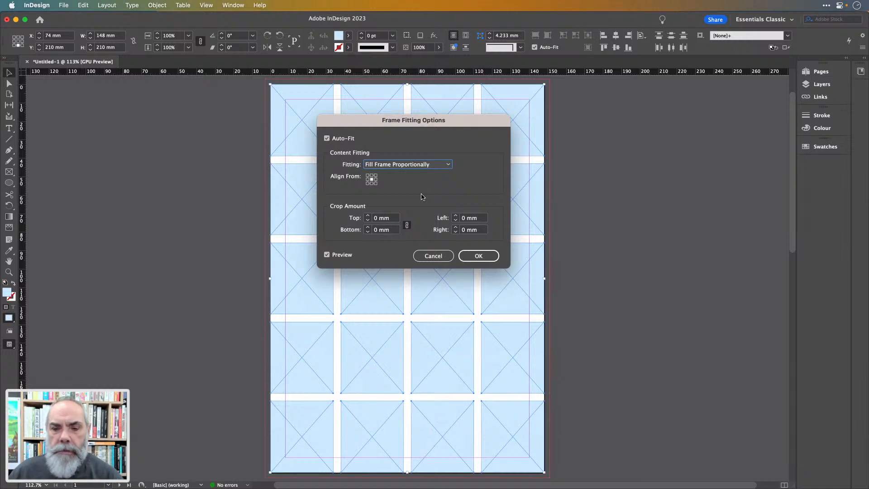
{"action": "left_click_drag", "start_coordinate": [431, 121], "coordinate": [428, 106]}
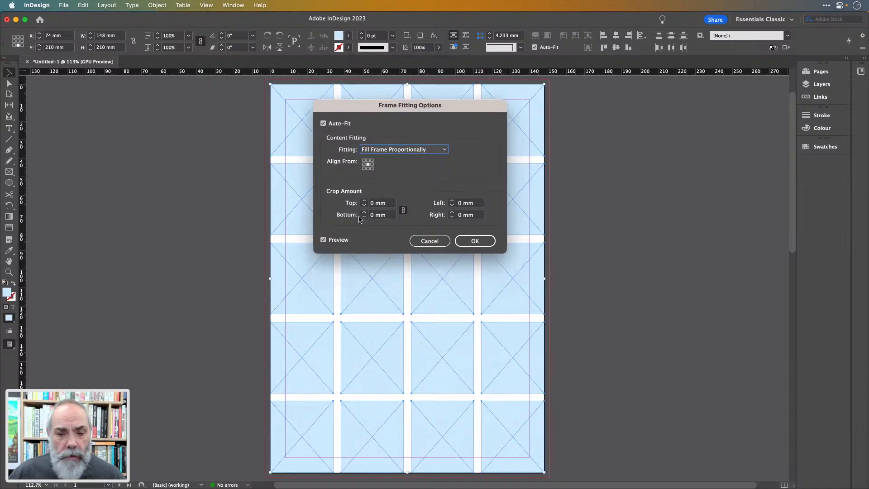
{"action": "left_click", "coordinate": [474, 241]}
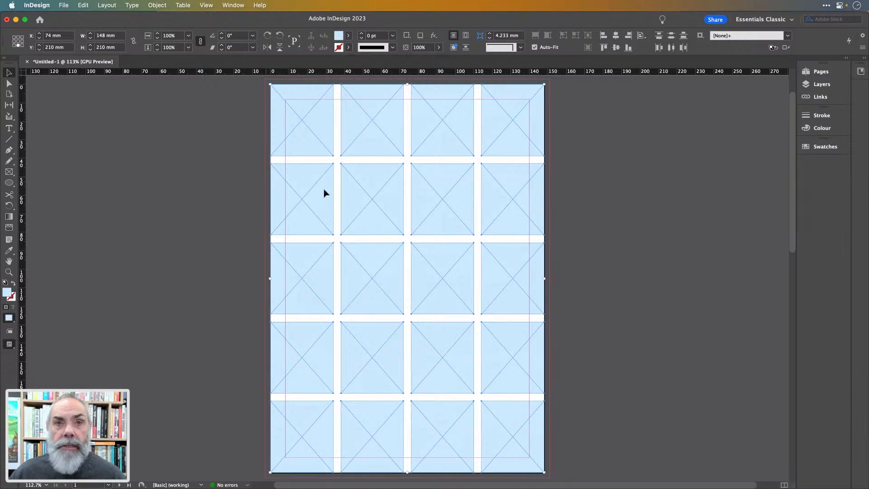
{"action": "left_click", "coordinate": [68, 7]}
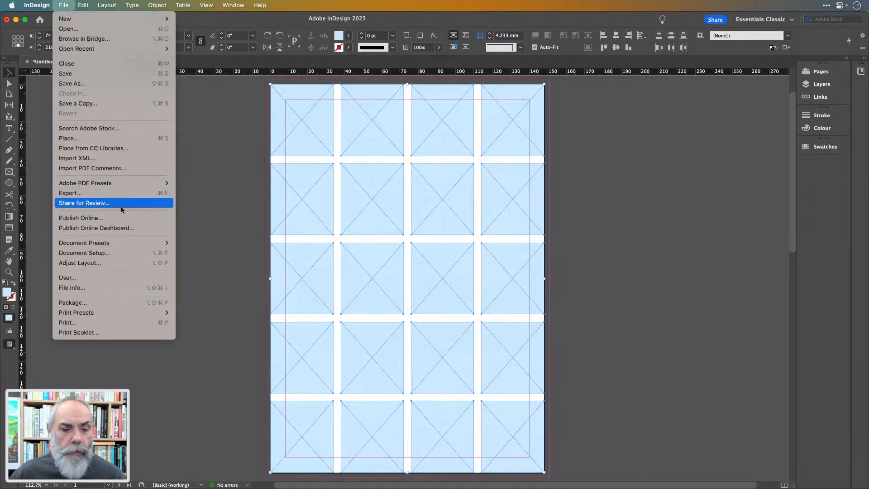
{"action": "left_click", "coordinate": [118, 254]}
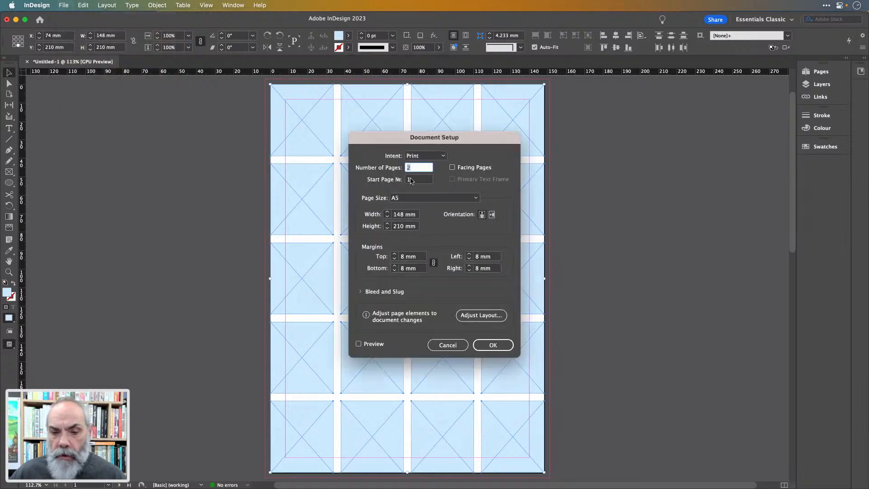
{"action": "left_click", "coordinate": [457, 345]}
- Set the page's column gutter to 3 mm in Margins and Columns, leaving the margins at 8 mm
{"action": "left_click", "coordinate": [106, 6]}
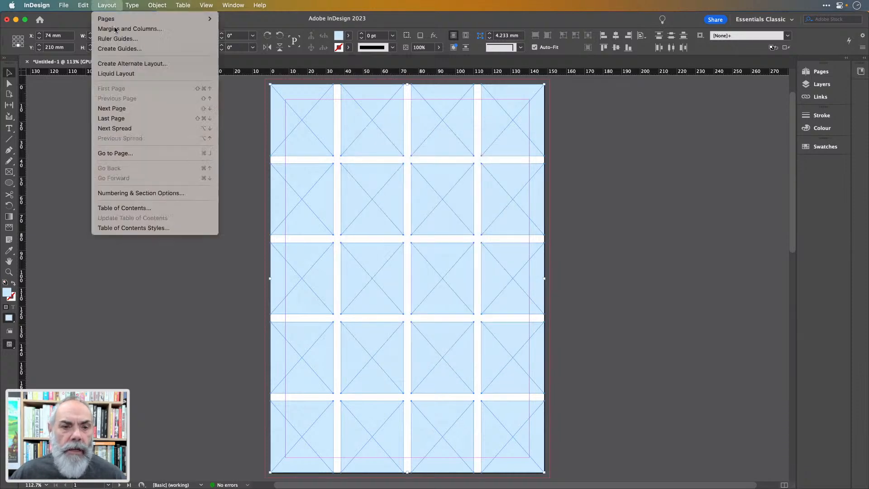
{"action": "left_click", "coordinate": [115, 27]}
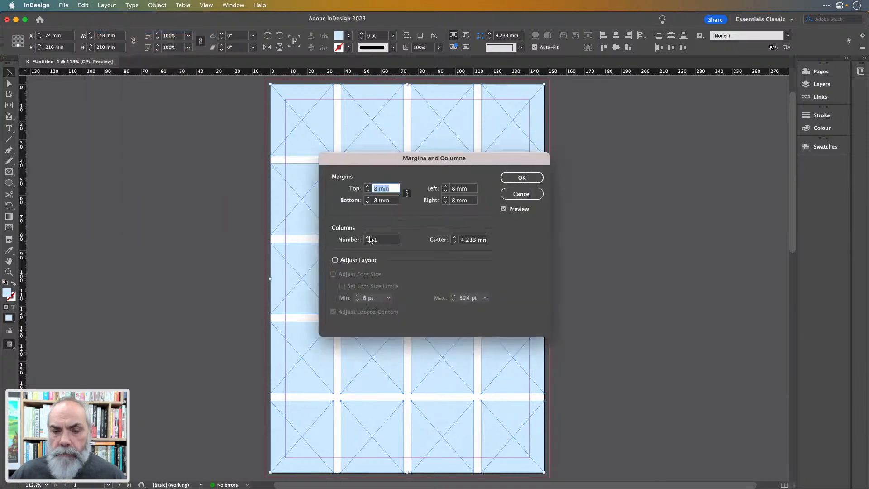
{"action": "left_click", "coordinate": [467, 241]}
{"action": "triple_click", "coordinate": [469, 242]}
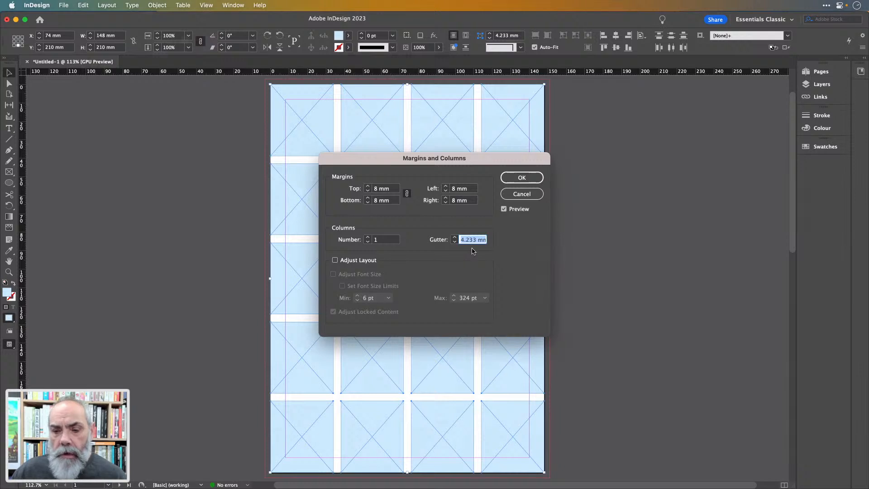
{"action": "type", "text": "3"}
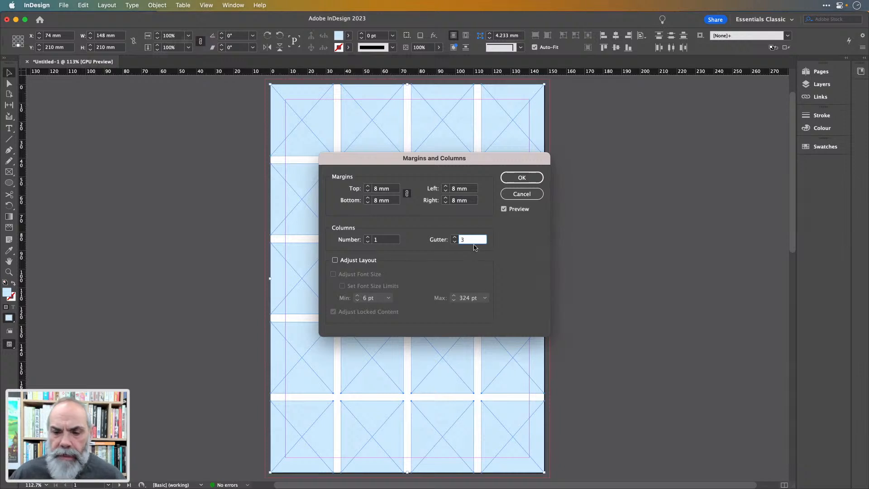
{"action": "left_click", "coordinate": [522, 178]}
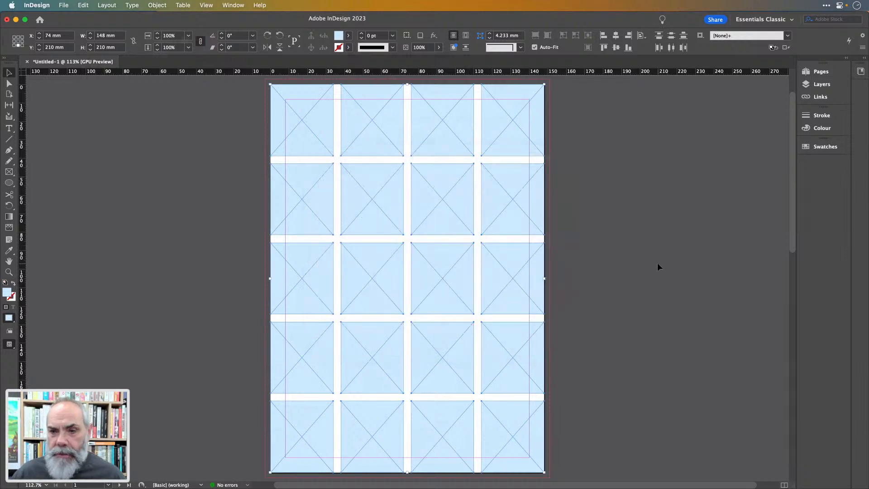
- Delete the grid of frames from the first page and choose the Rectangle Frame tool
{"action": "key", "text": "Delete"}
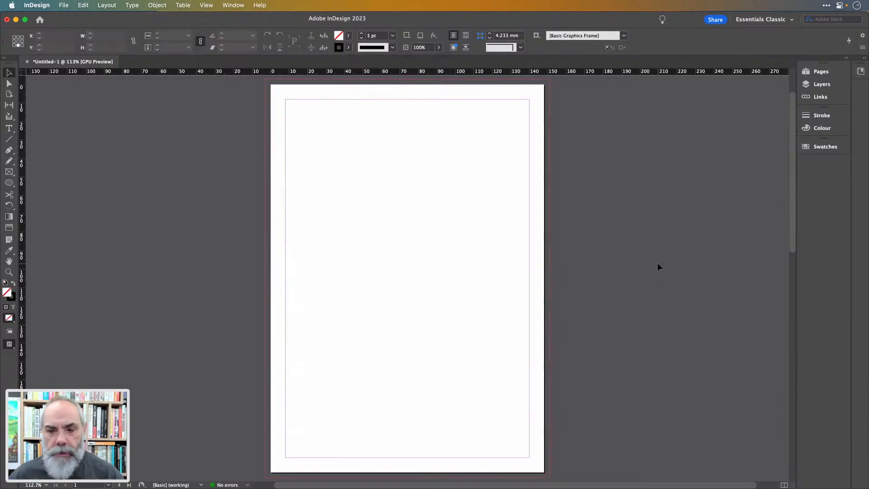
{"action": "key", "text": "f"}
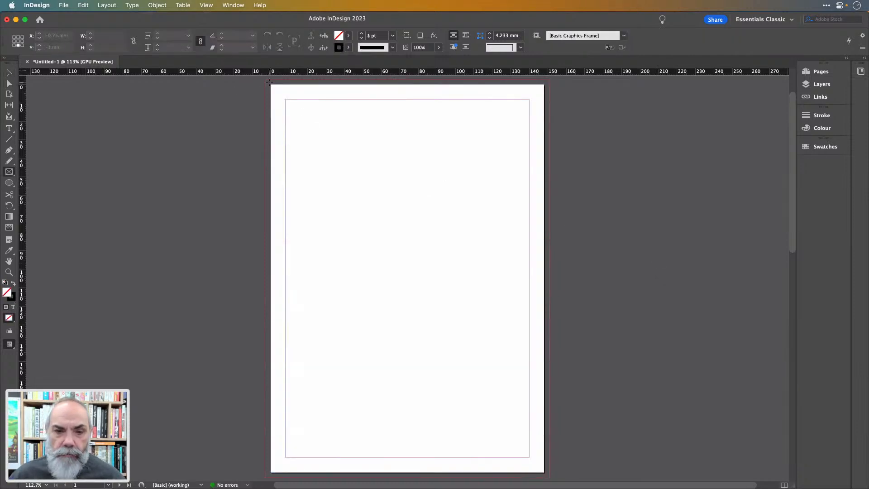
{"action": "key", "text": "super+z"}
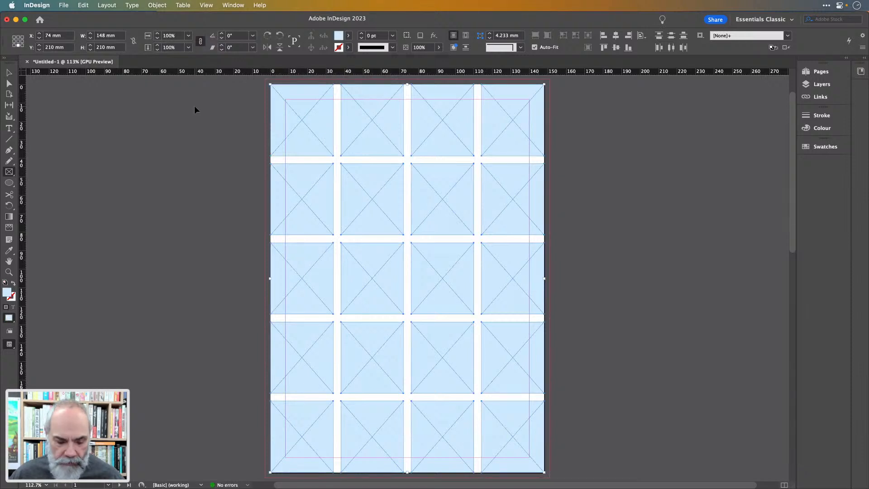
{"action": "key", "text": "Delete"}
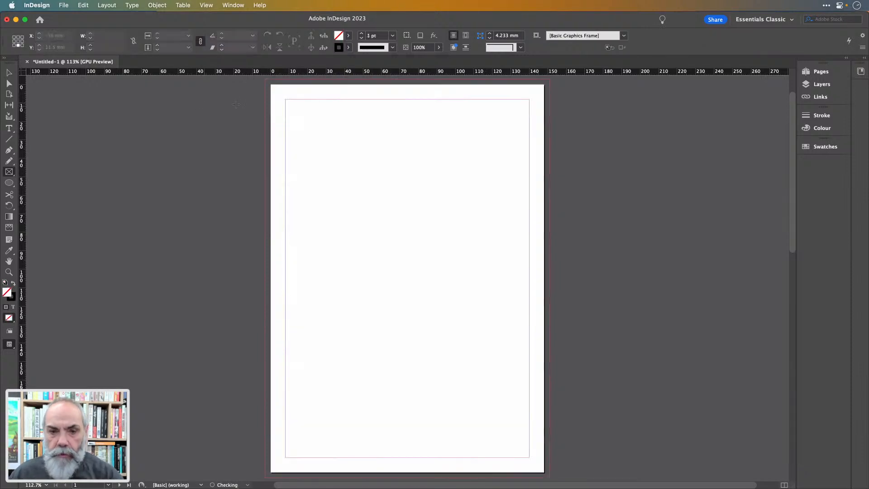
- Draw a gridded set of rectangle frames, 4 columns by 5 rows, covering the full 148 × 210 mm page
{"action": "left_click_drag", "start_coordinate": [271, 85], "coordinate": [545, 473]}
{"action": "key", "text": "Right"}
{"action": "key", "text": "Right"}
{"action": "key", "text": "Right"}
{"action": "key", "text": "Up"}
{"action": "key", "text": "Up"}
{"action": "key", "text": "Up"}
{"action": "key", "text": "Up"}
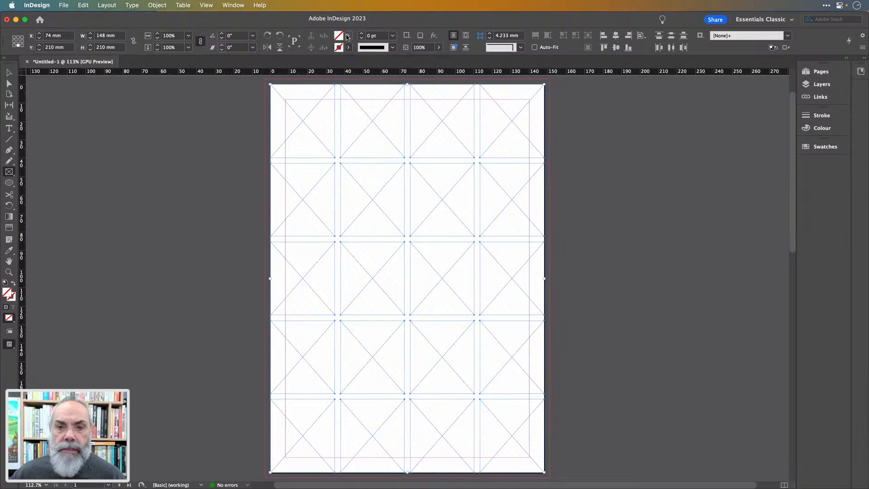
- Fill all the new grid frames with the C=100 M=0 Y=0 K=0 swatch at a 22% tint
{"action": "left_click", "coordinate": [348, 36]}
{"action": "left_click", "coordinate": [292, 103]}
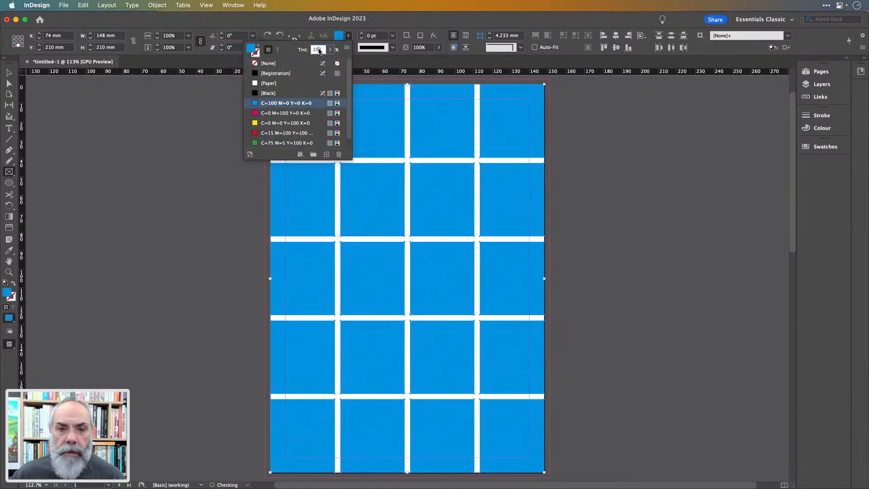
{"action": "double_click", "coordinate": [320, 51]}
{"action": "type", "text": "20"}
{"action": "key", "text": "Return"}
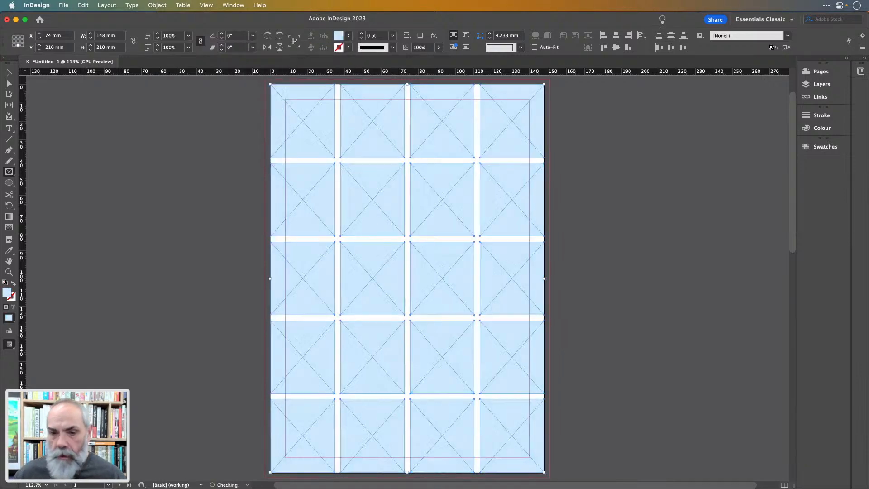
- In Frame Fitting Options, set the new grid's frames to Fill Frame Proportionally with Auto-Fit on, and deselect them
{"action": "left_click", "coordinate": [9, 73]}
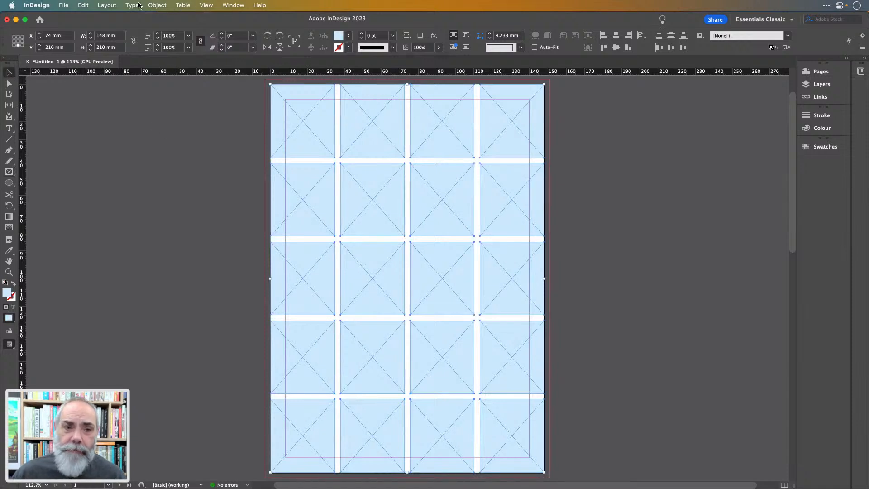
{"action": "right_click", "coordinate": [312, 130]}
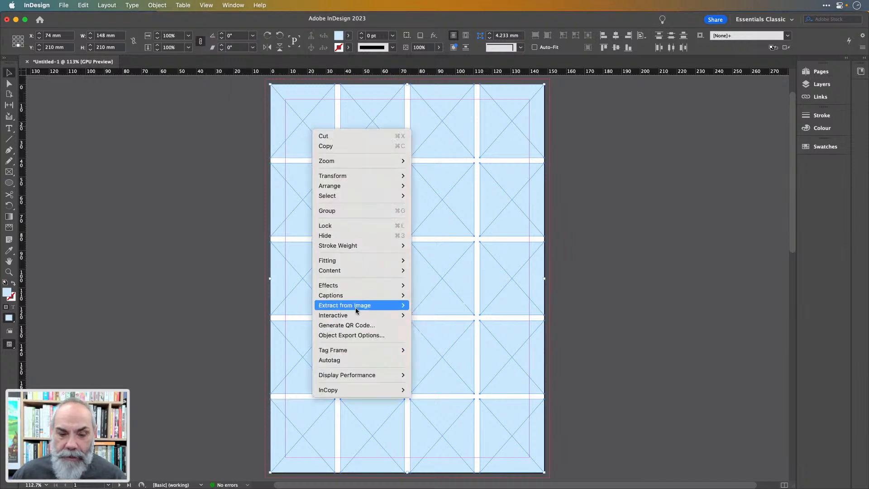
{"action": "mouse_move", "coordinate": [363, 261]}
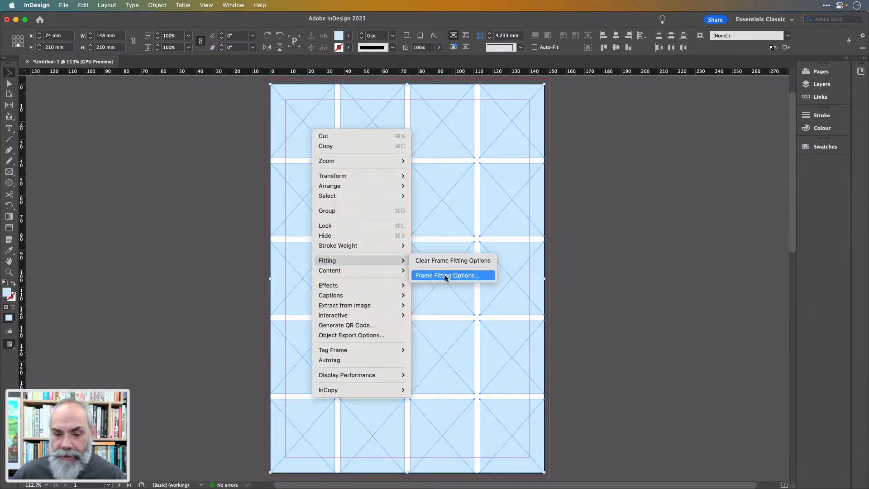
{"action": "left_click", "coordinate": [446, 279]}
{"action": "left_click", "coordinate": [401, 150]}
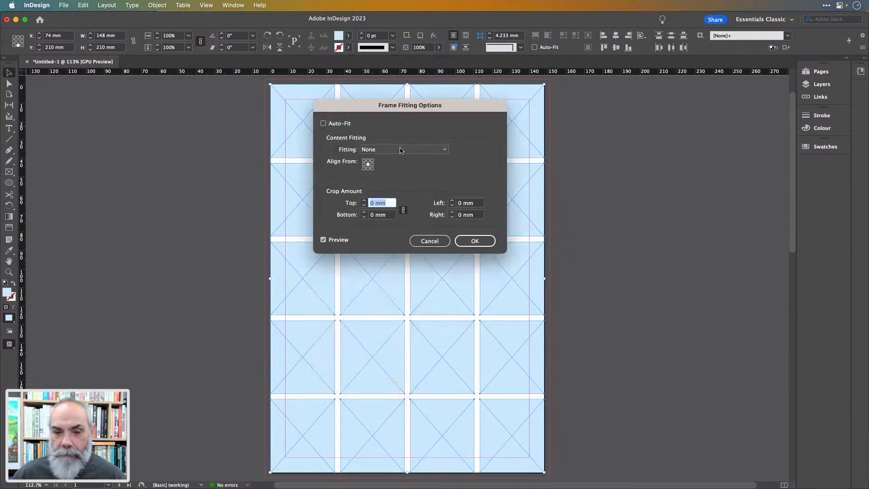
{"action": "left_click", "coordinate": [402, 188]}
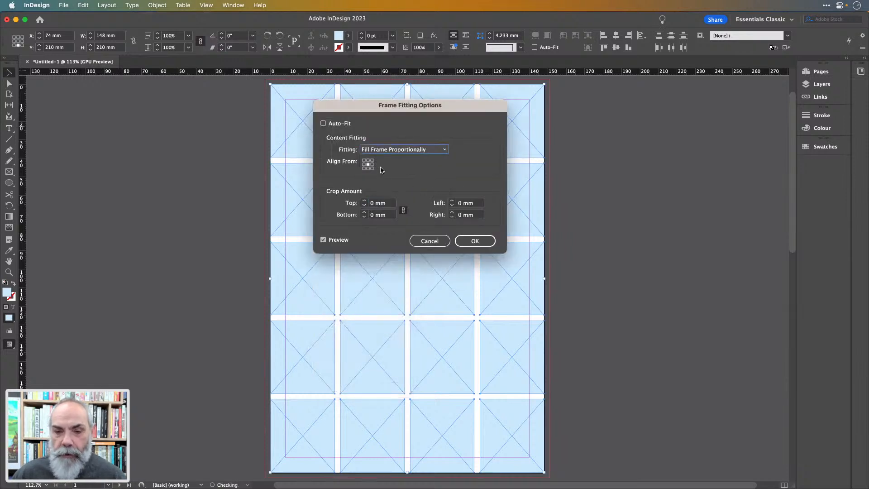
{"action": "left_click", "coordinate": [339, 125]}
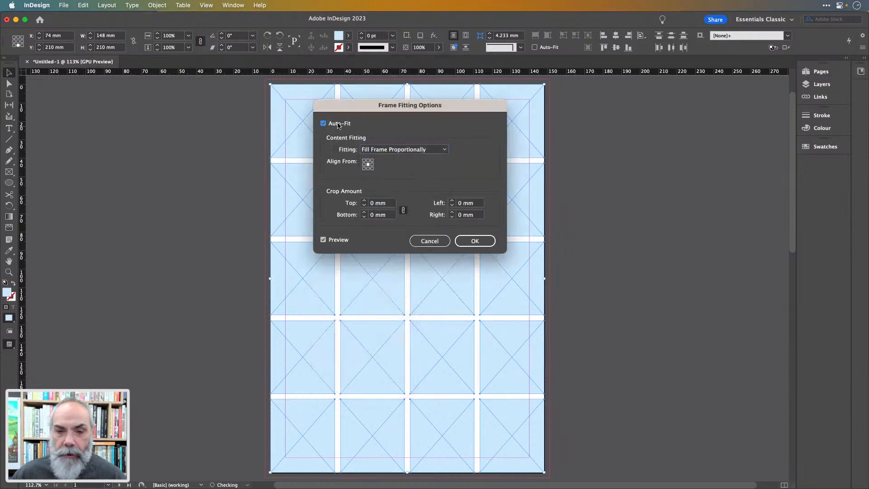
{"action": "left_click", "coordinate": [476, 241]}
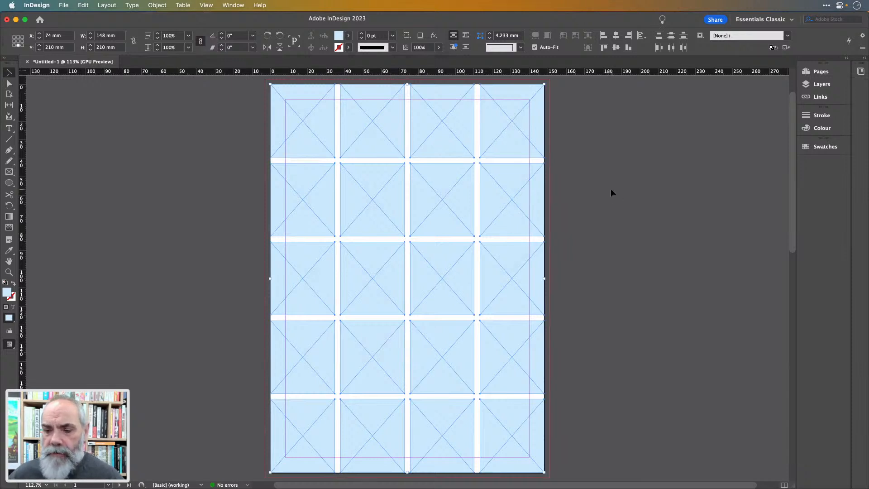
{"action": "left_click", "coordinate": [616, 166]}
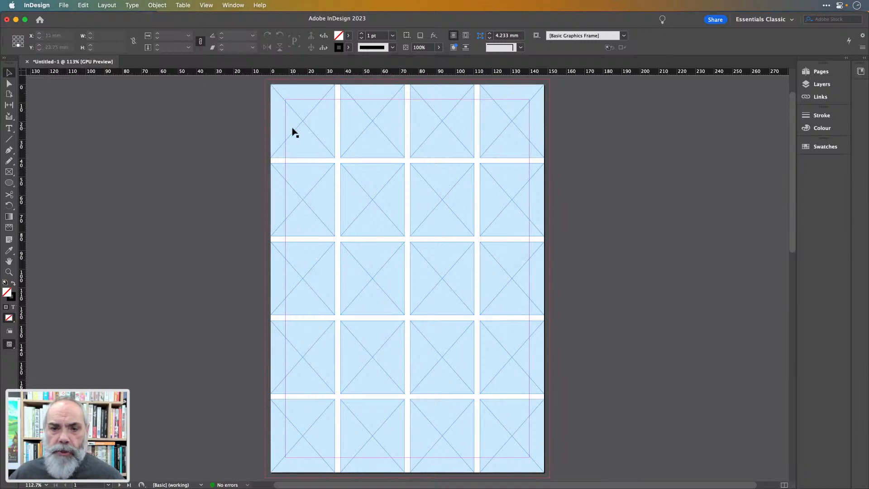
- Directly select the upper edges of the top row of frames and nudge them up 3 mm to the bleed line
{"action": "scroll", "coordinate": [293, 132], "scroll_direction": "down", "scroll_amount": 5}
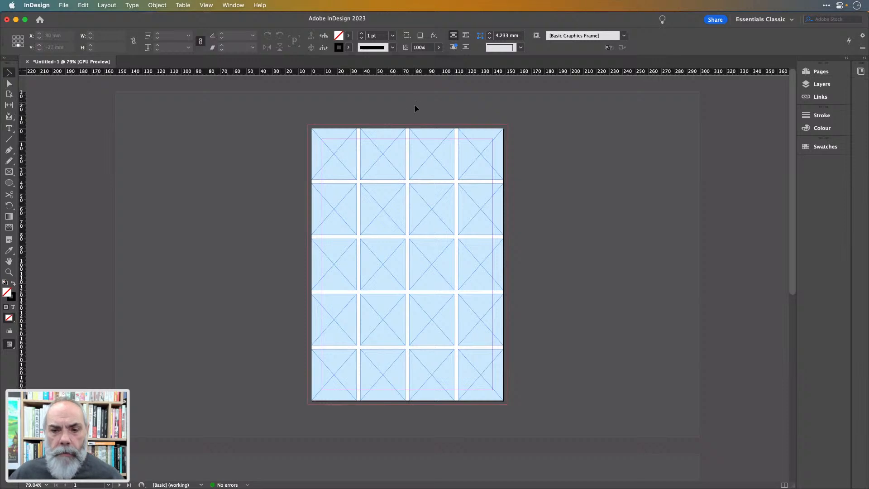
{"action": "left_click", "coordinate": [10, 84]}
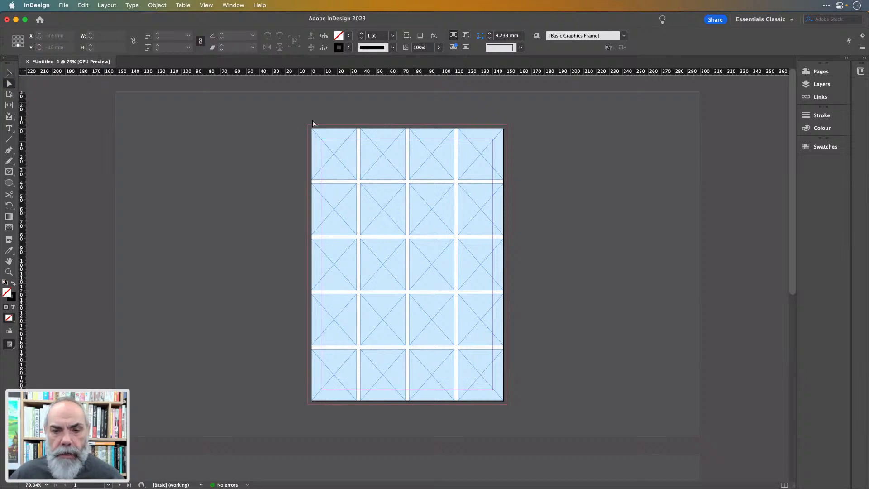
{"action": "left_click_drag", "start_coordinate": [298, 117], "coordinate": [518, 139]}
{"action": "scroll", "coordinate": [443, 106], "scroll_direction": "up", "scroll_amount": 5}
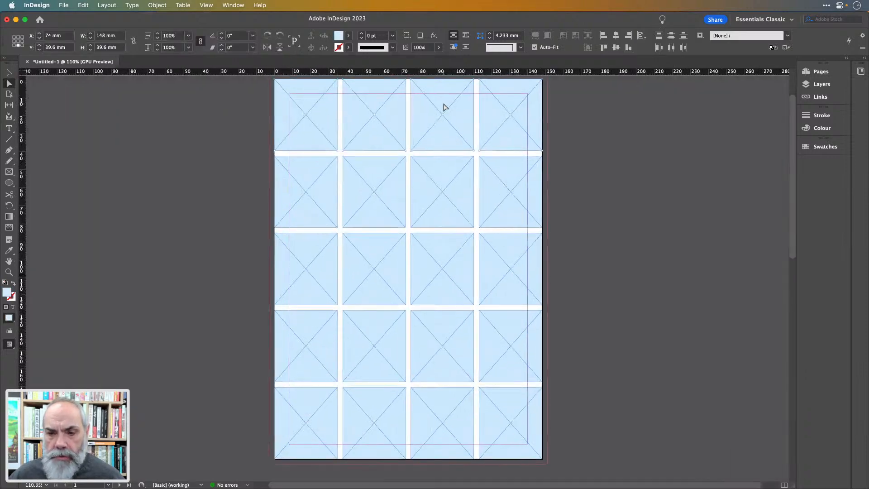
{"action": "scroll", "coordinate": [444, 107], "scroll_direction": "up", "scroll_amount": 5}
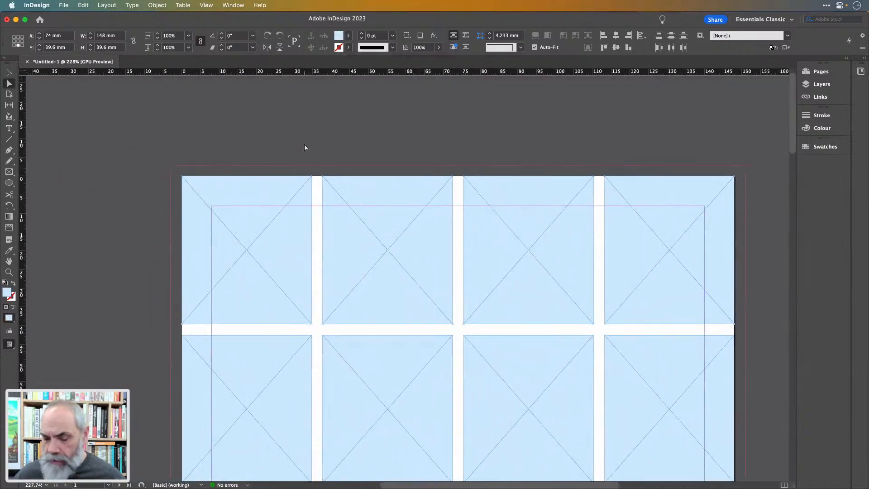
{"action": "key", "text": "Up"}
{"action": "key", "text": "Up"}
{"action": "key", "text": "Up"}
{"action": "key", "text": "Up"}
{"action": "key", "text": "Up"}
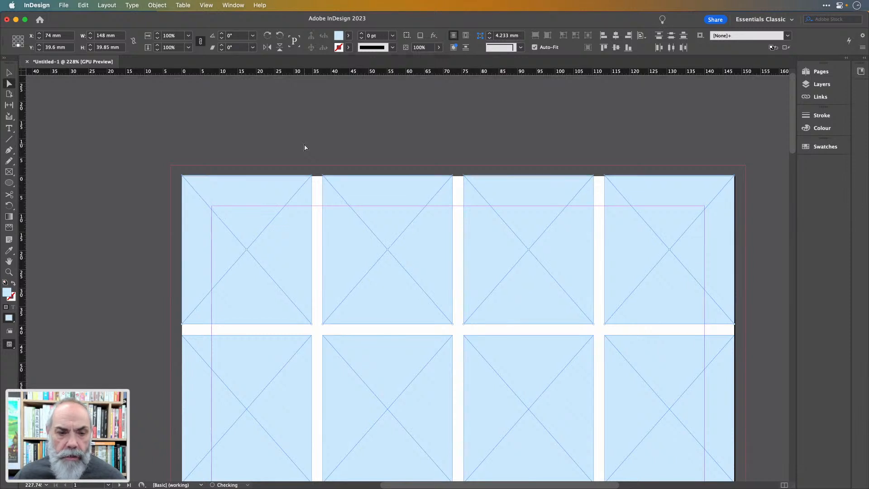
{"action": "key", "text": "Up"}
{"action": "key", "text": "Up"}
{"action": "key", "text": "Up"}
{"action": "key", "text": "Up"}
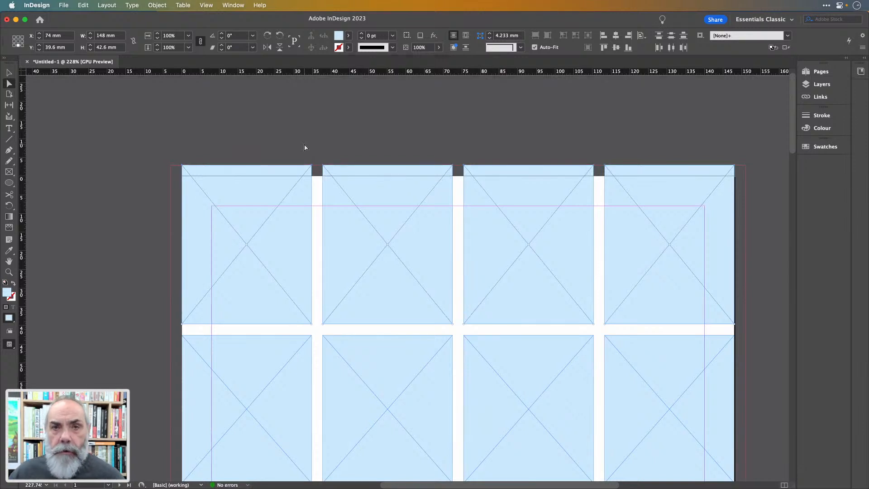
{"action": "left_click", "coordinate": [9, 73]}
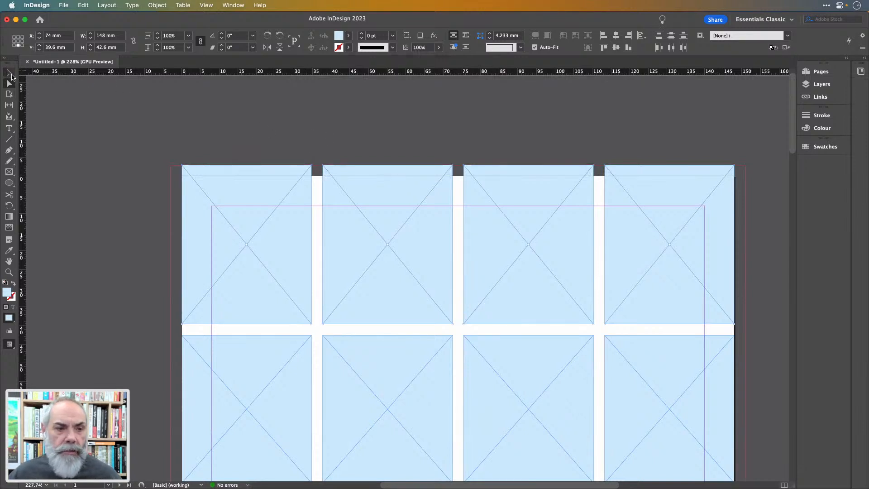
{"action": "left_click", "coordinate": [164, 123]}
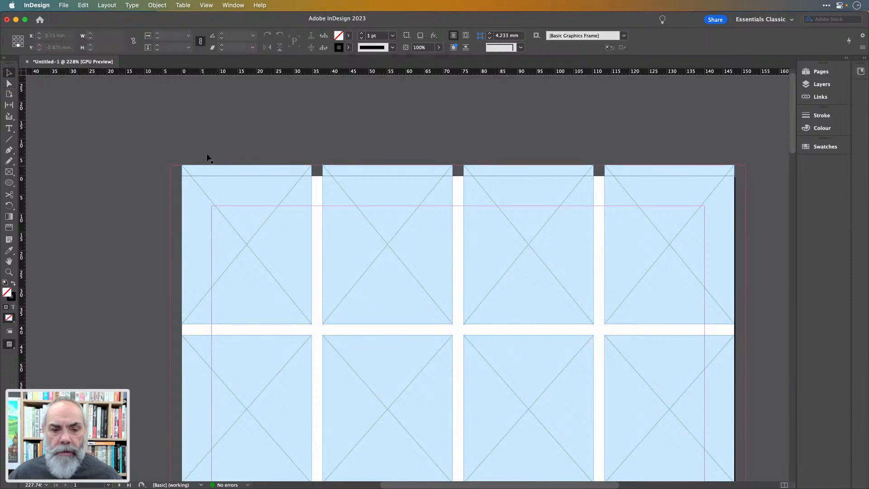
- Select the page's leftmost column of frames and fill it with the C=0 M=100 Y=0 K=0 swatch
{"action": "scroll", "coordinate": [206, 153], "scroll_direction": "down", "scroll_amount": 3}
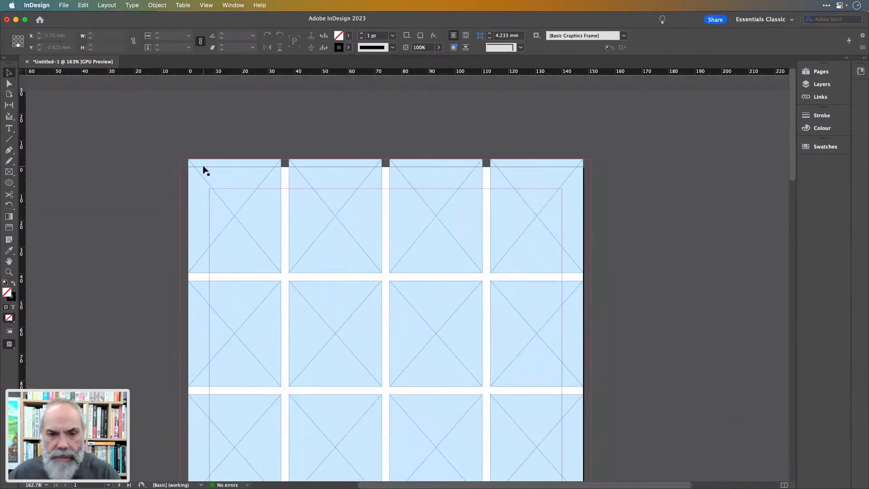
{"action": "scroll", "coordinate": [207, 156], "scroll_direction": "left", "scroll_amount": 3}
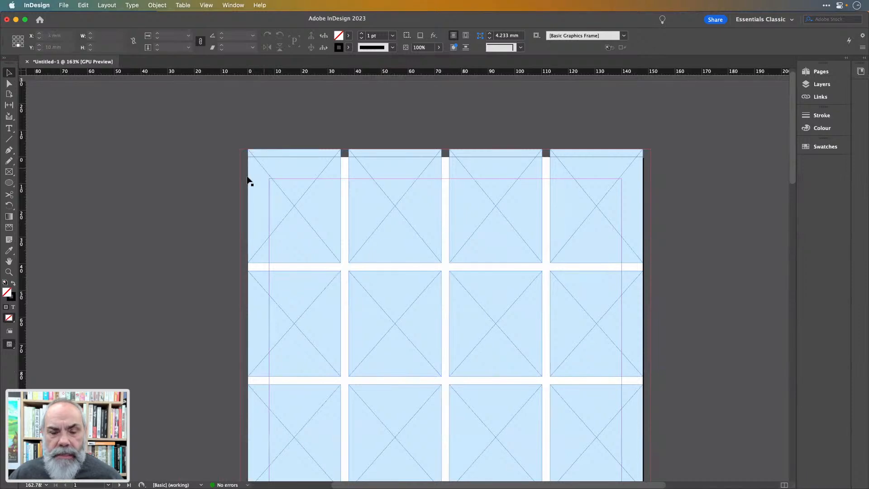
{"action": "scroll", "coordinate": [233, 174], "scroll_direction": "down", "scroll_amount": 2}
{"action": "scroll", "coordinate": [232, 175], "scroll_direction": "down", "scroll_amount": 2}
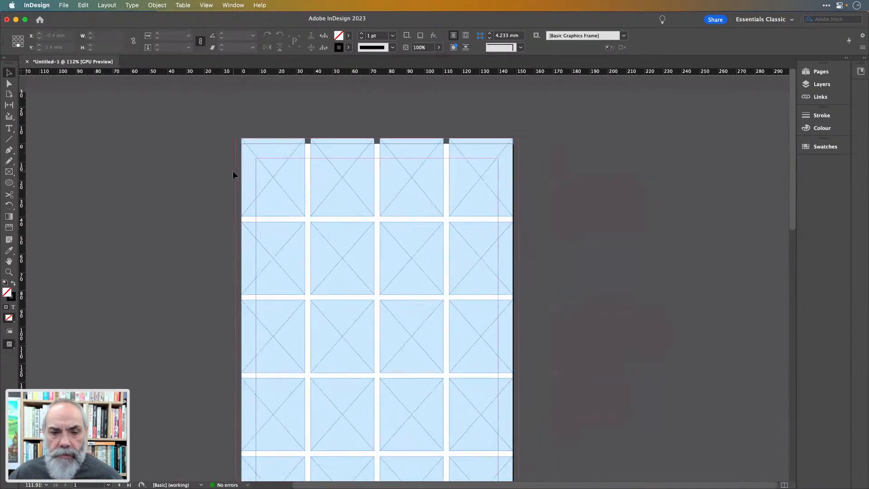
{"action": "scroll", "coordinate": [233, 174], "scroll_direction": "down", "scroll_amount": 1}
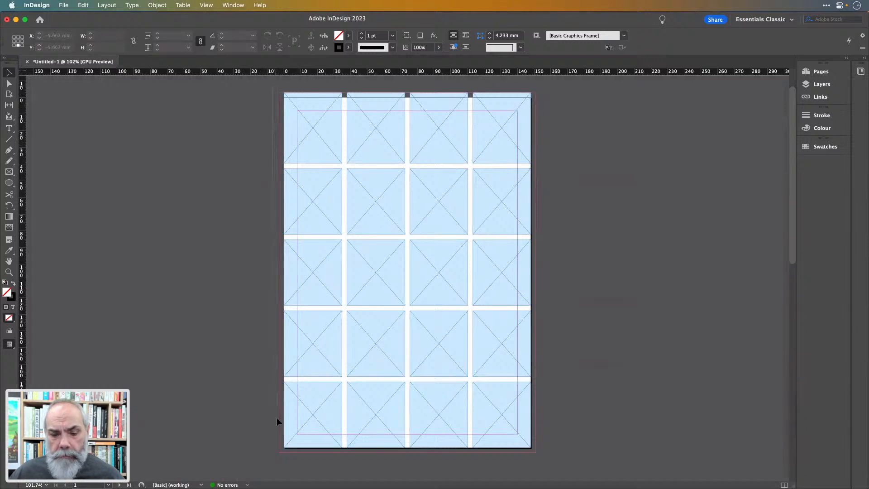
{"action": "left_click_drag", "start_coordinate": [277, 418], "coordinate": [307, 453]}
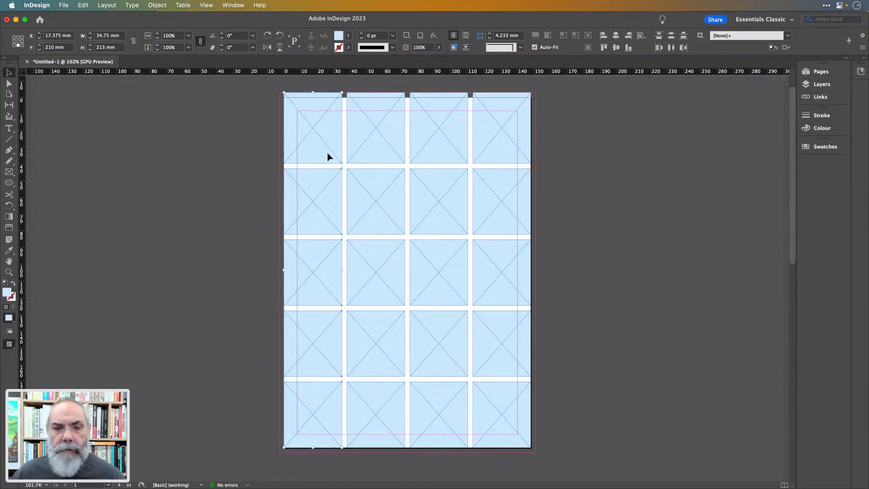
{"action": "left_click", "coordinate": [349, 36]}
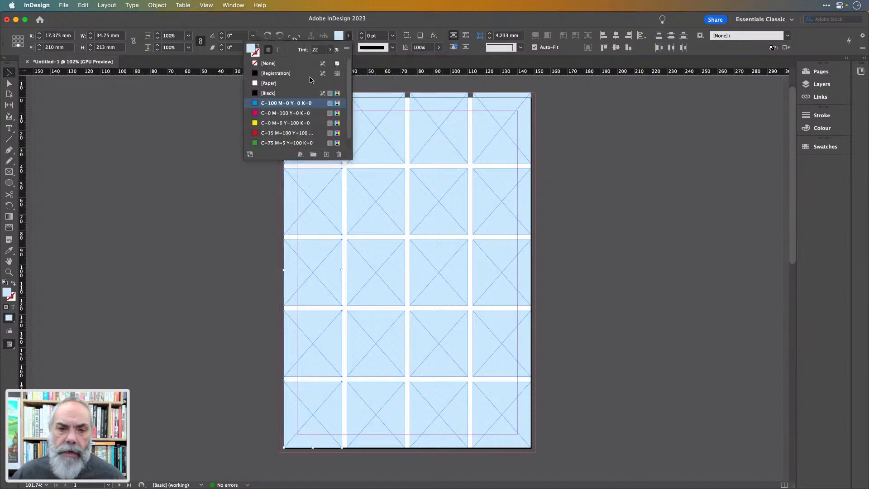
{"action": "left_click", "coordinate": [295, 114]}
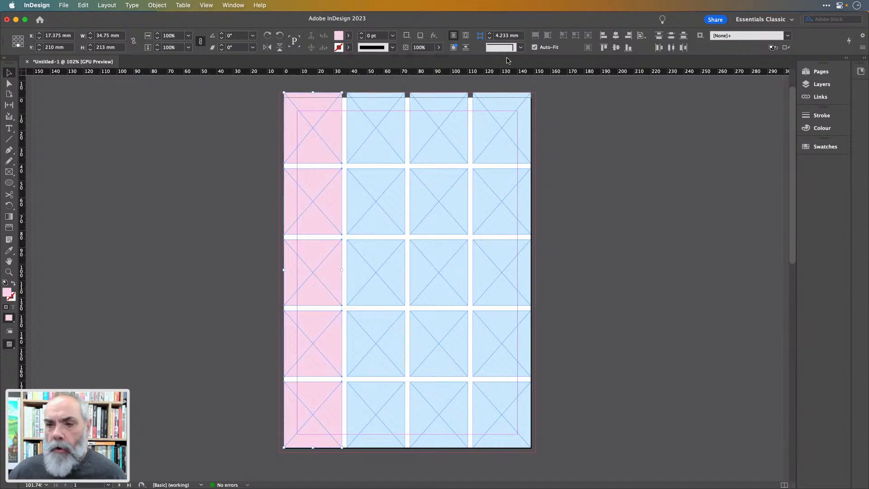
- Set the leftmost column's reference point to its right-middle and add 3 mm to its width, extending it into the bleed
{"action": "left_click", "coordinate": [23, 43]}
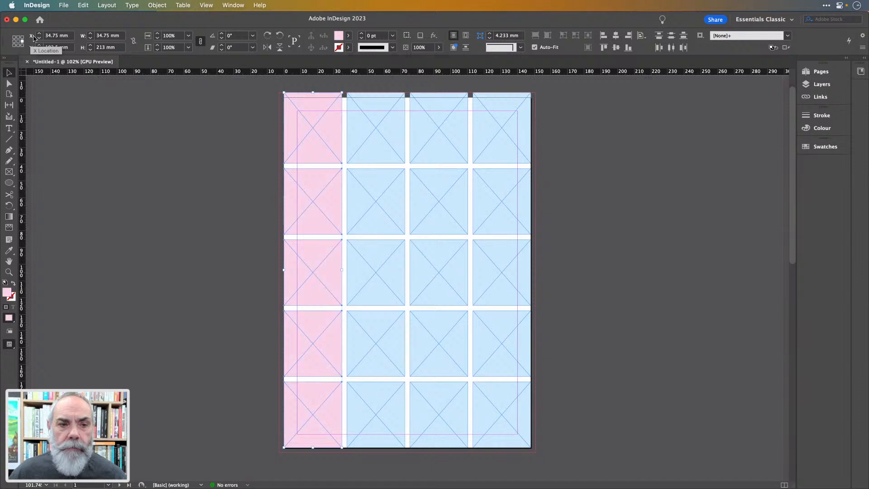
{"action": "left_click", "coordinate": [121, 36]}
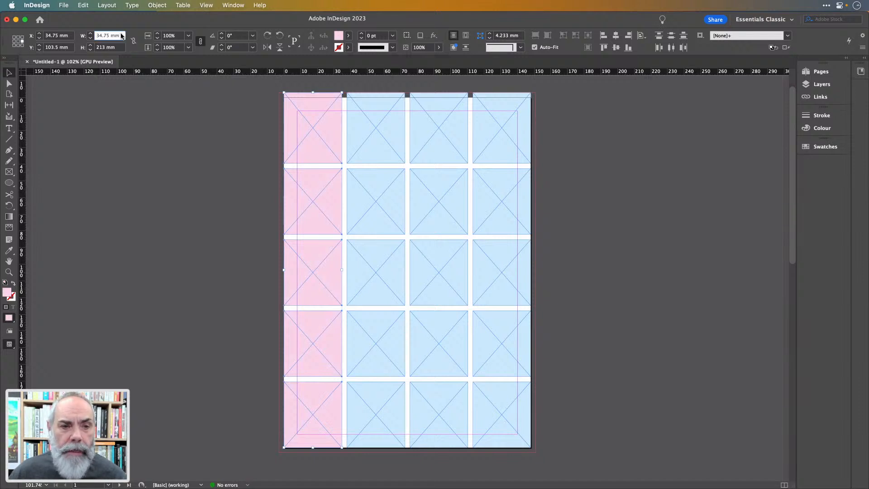
{"action": "type", "text": "+"}
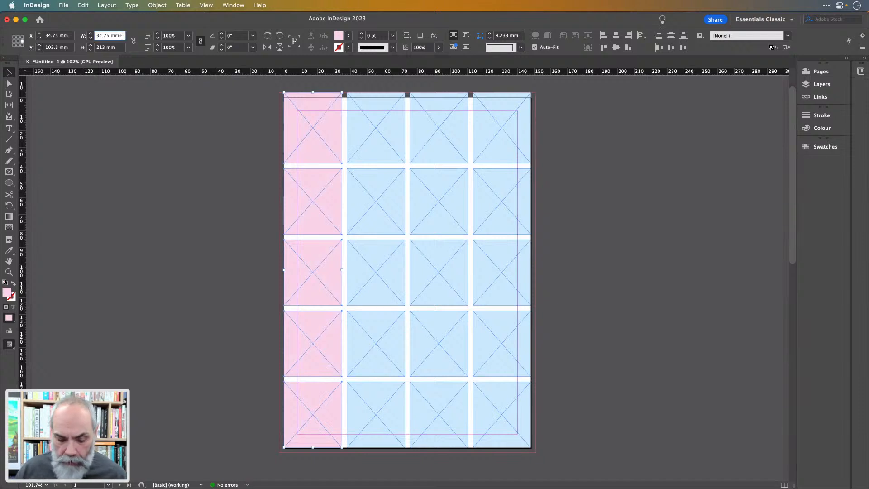
{"action": "type", "text": "3mm"}
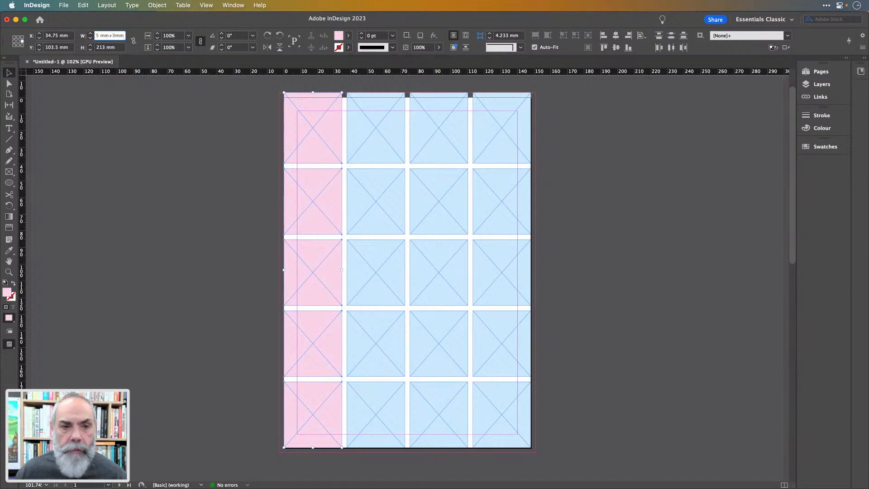
{"action": "key", "text": "Return"}
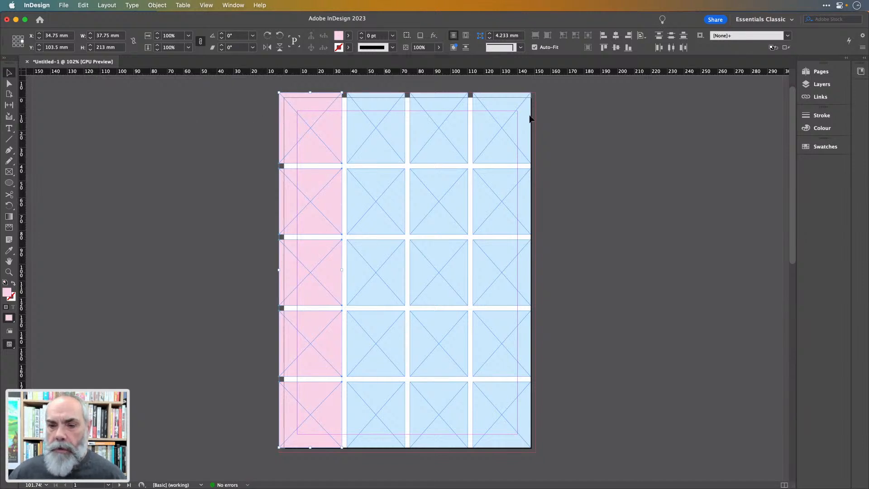
- Fill the page's rightmost column of frames with the C=75 M=5 Y=100 K=0 swatch and set its reference point to left-middle
{"action": "left_click_drag", "start_coordinate": [509, 388], "coordinate": [493, 404]}
{"action": "left_click", "coordinate": [348, 36]}
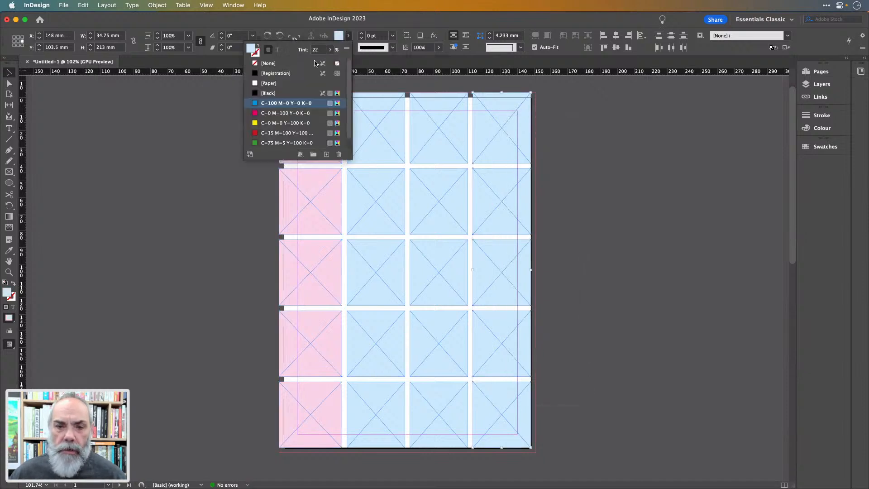
{"action": "left_click", "coordinate": [283, 143]}
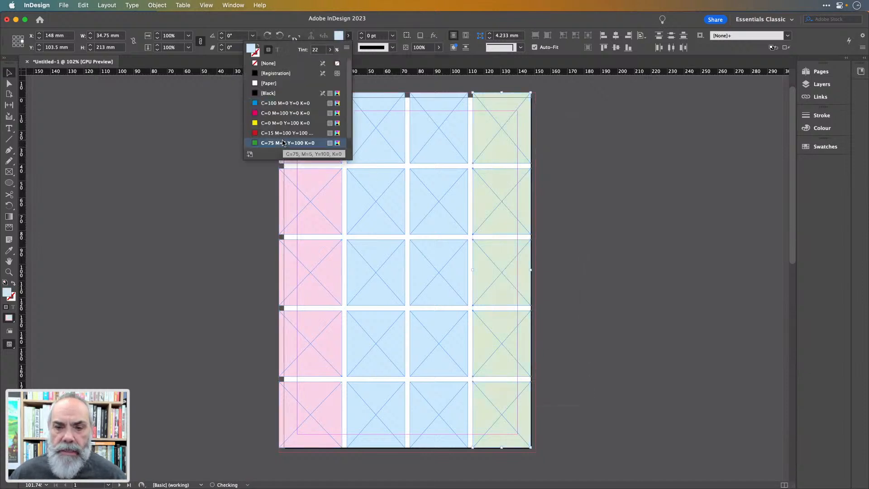
{"action": "left_click", "coordinate": [261, 24]}
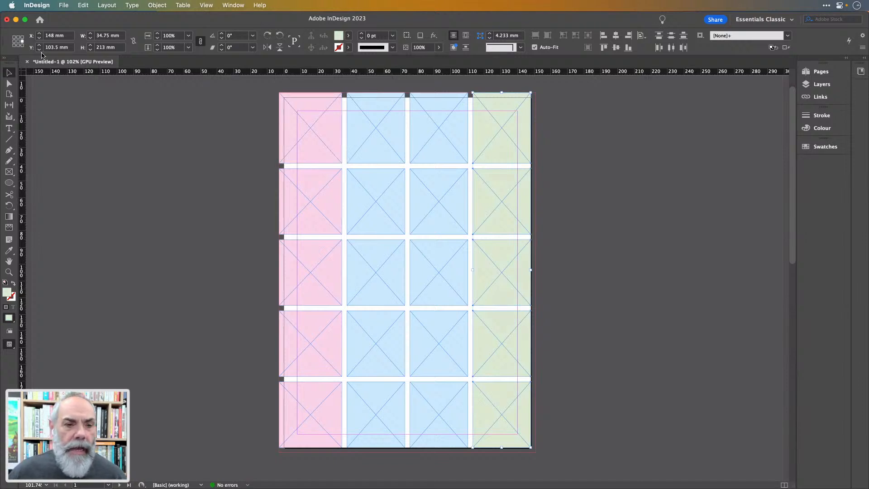
{"action": "left_click", "coordinate": [14, 41]}
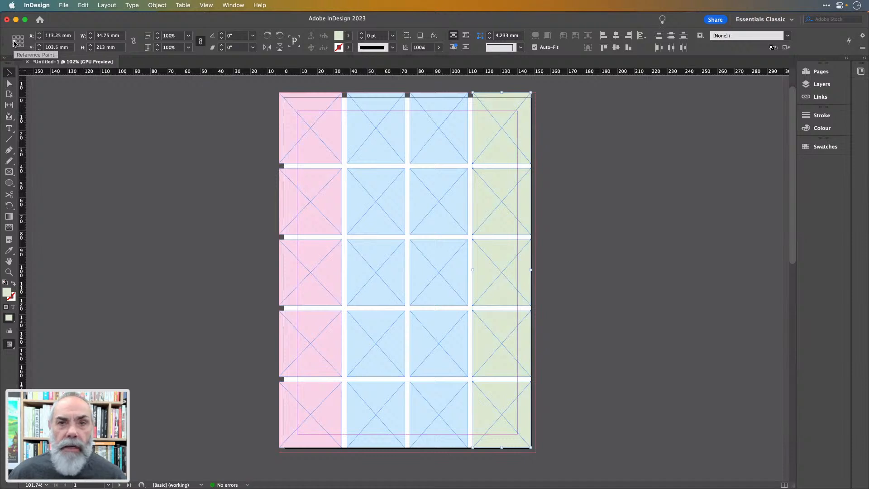
- Set the rightmost column's reference point to right-middle and step through its position and width values without editing them
{"action": "left_click", "coordinate": [23, 41]}
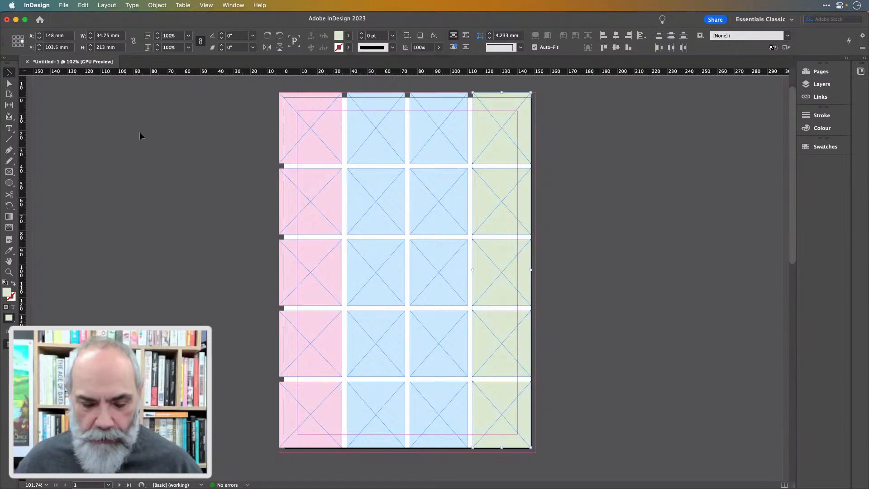
{"action": "key", "text": "super+6"}
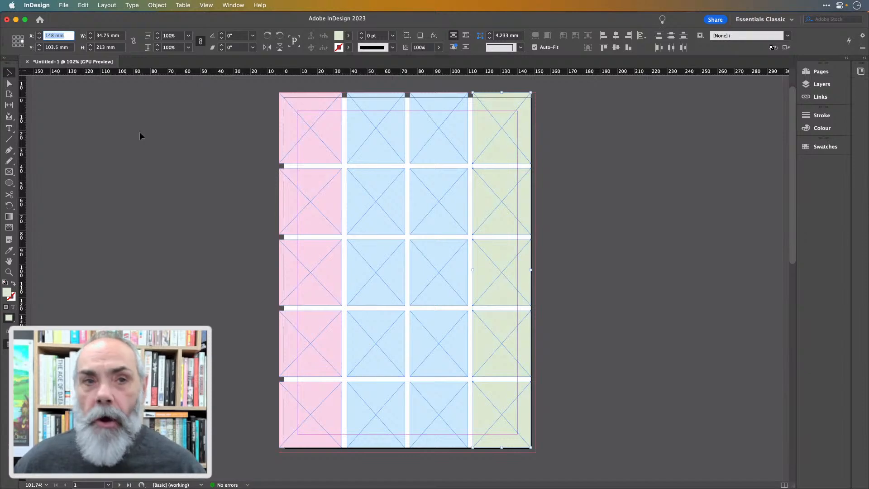
{"action": "key", "text": "Tab"}
{"action": "key", "text": "Tab"}
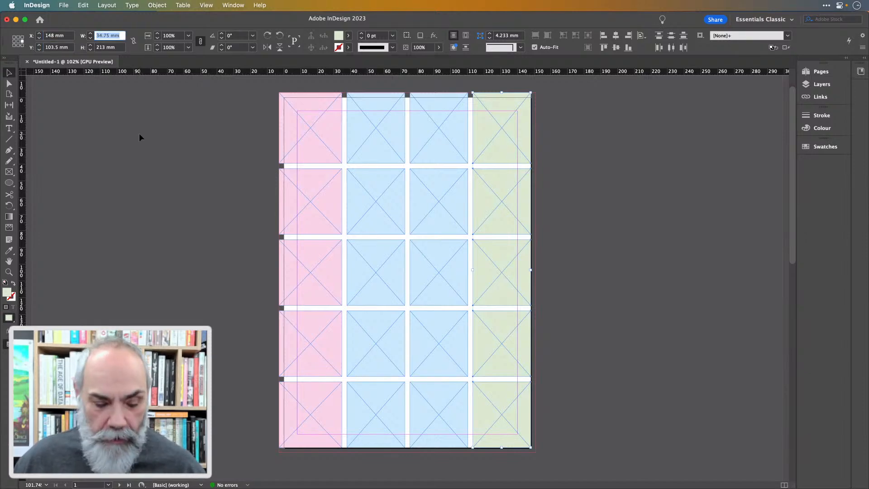
{"action": "key", "text": "shift+Tab"}
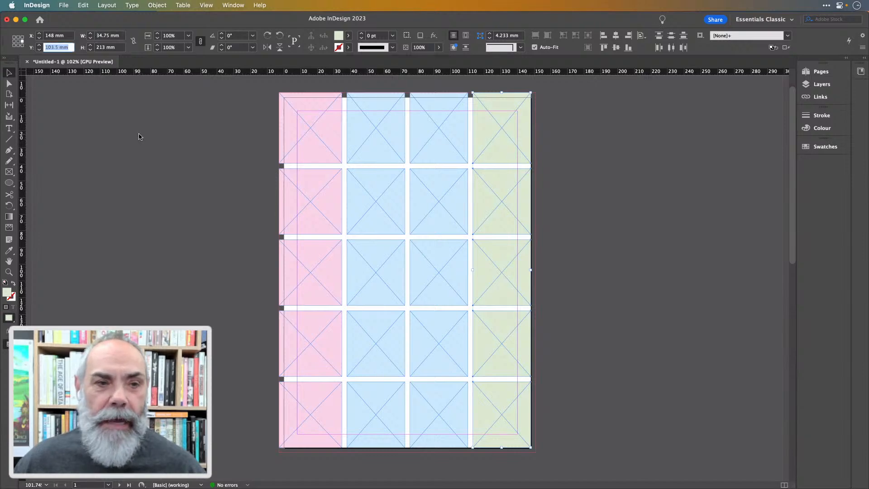
{"action": "key", "text": "shift+Tab"}
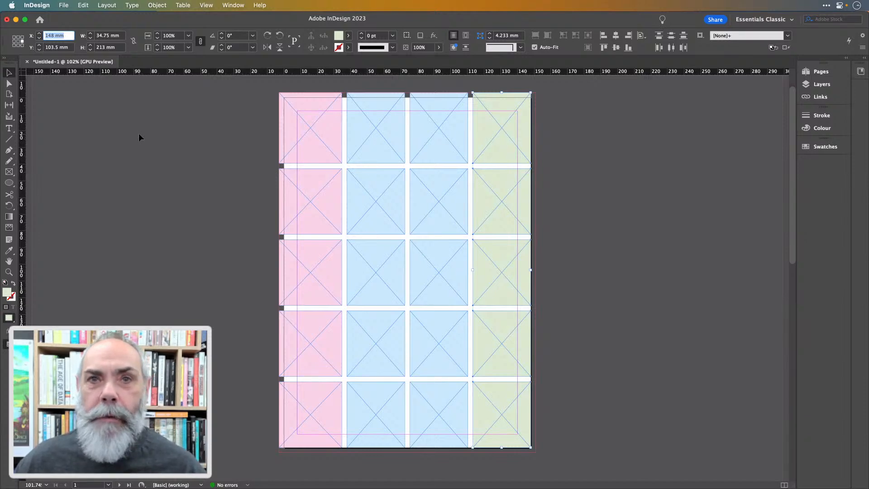
{"action": "key", "text": "Return"}
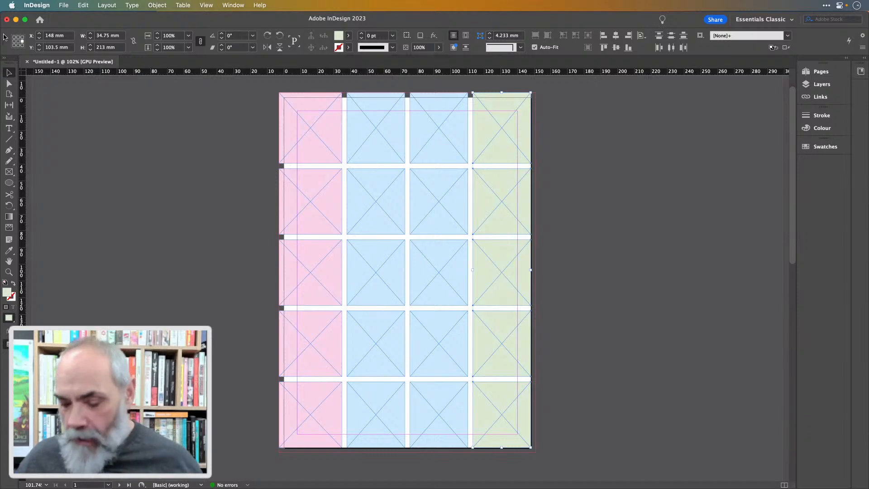
- Switch the rightmost column's reference point to bottom-left and on to top-centre
{"action": "key", "text": "Down"}
{"action": "key", "text": "Left"}
{"action": "key", "text": "Left"}
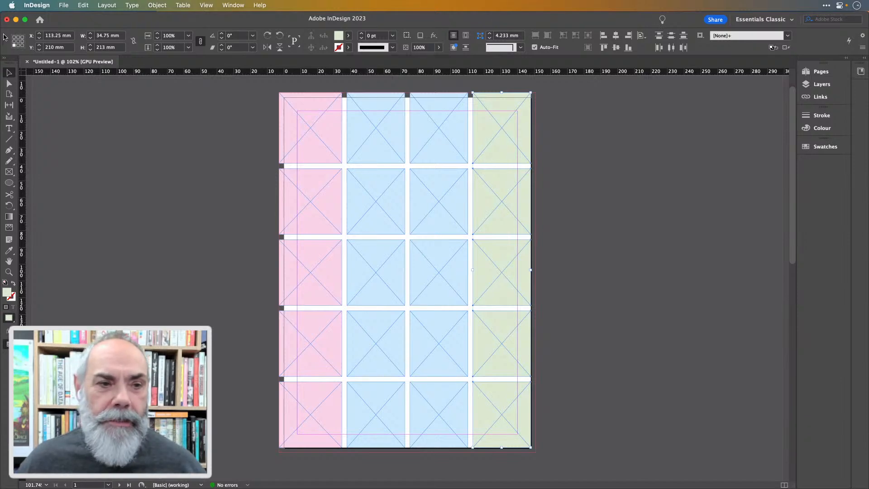
{"action": "key", "text": "Up"}
{"action": "key", "text": "Up"}
{"action": "key", "text": "Right"}
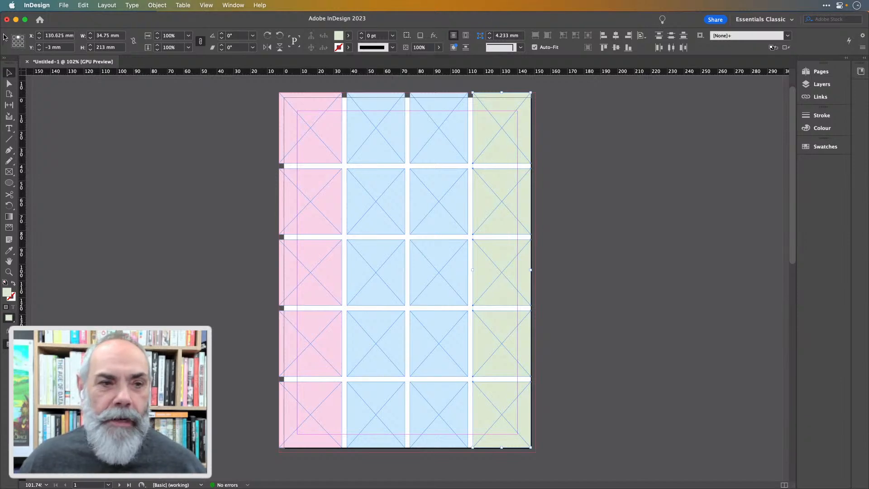
- Set the rightmost column's reference point to left-middle and add 3 mm to its width, extending it into the bleed
{"action": "key", "text": "Down"}
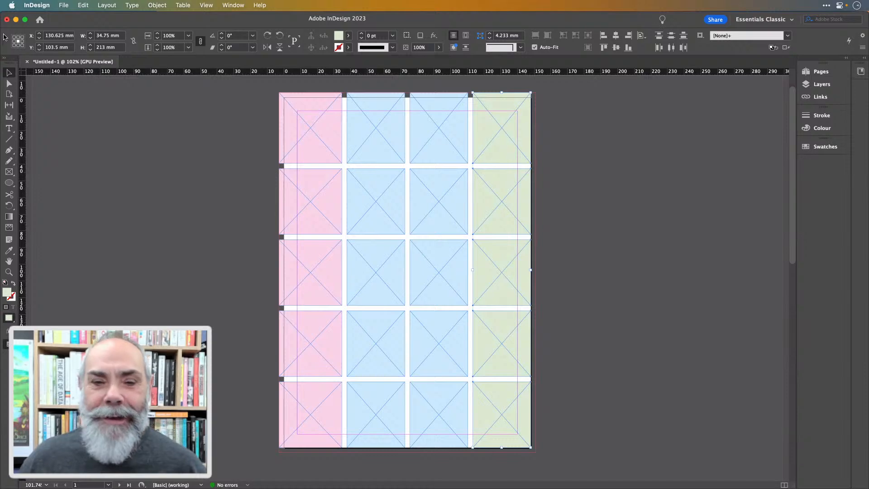
{"action": "key", "text": "Left"}
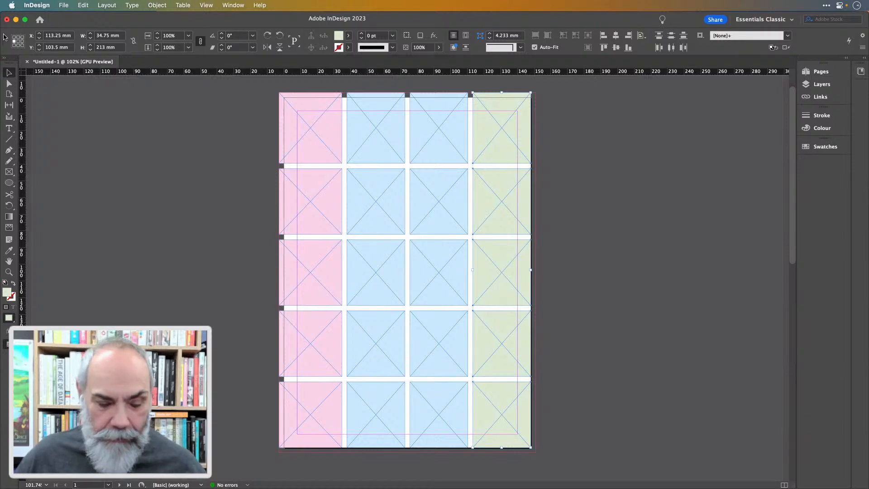
{"action": "key", "text": "super+6"}
{"action": "key", "text": "Tab"}
{"action": "key", "text": "Tab"}
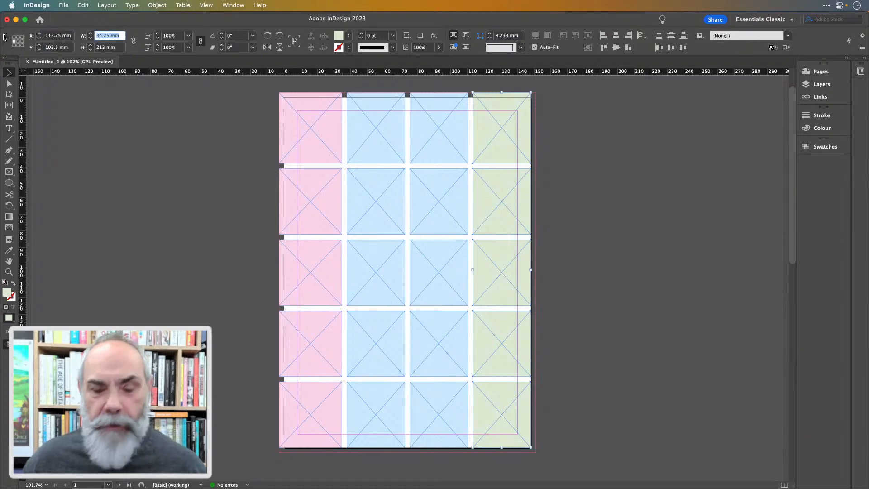
{"action": "key", "text": "Right"}
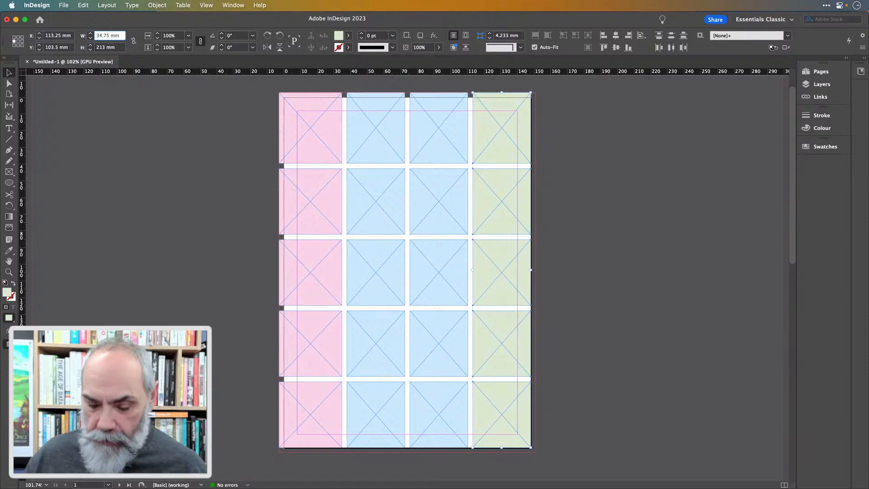
{"action": "type", "text": "+3"}
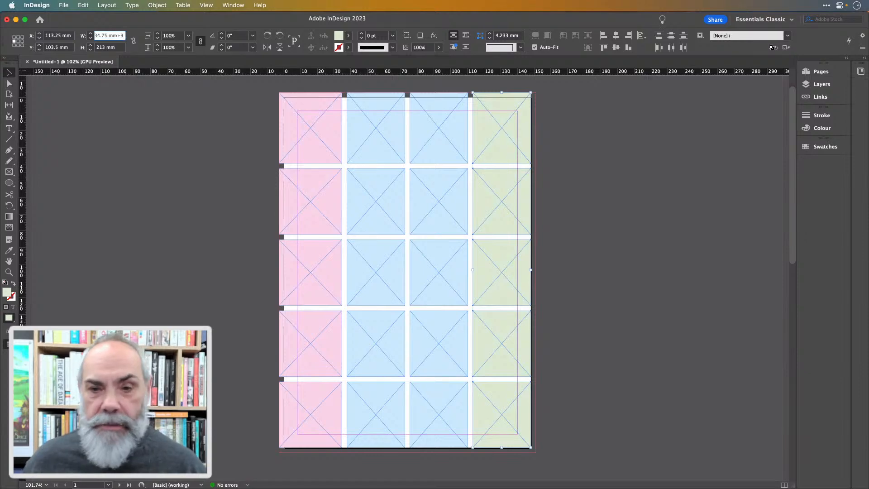
{"action": "key", "text": "Tab"}
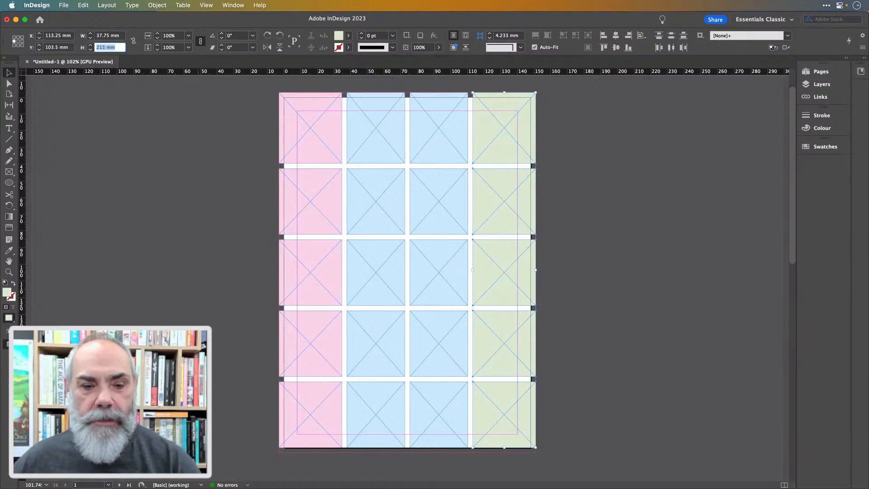
- Select the bottom row of frames and set its reference point to top-left
{"action": "left_click_drag", "start_coordinate": [257, 430], "coordinate": [564, 412]}
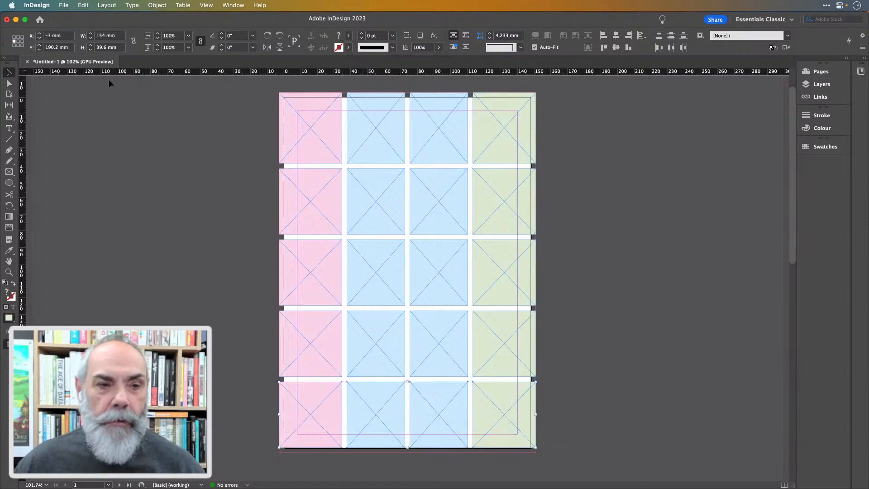
{"action": "key", "text": "super+6"}
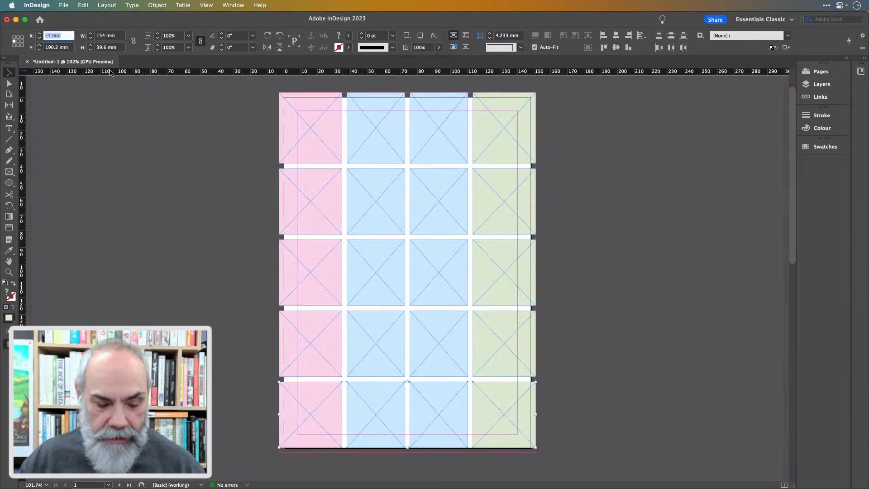
{"action": "key", "text": "shift+Tab"}
{"action": "key", "text": "7"}
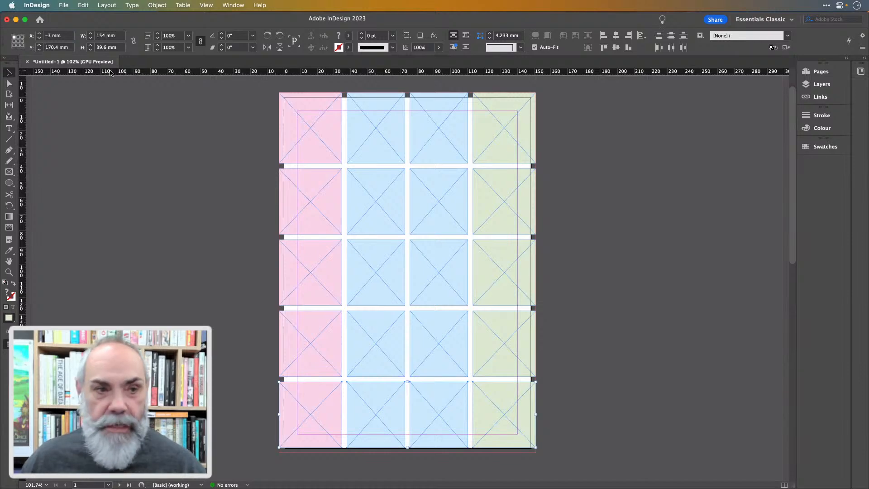
- Try adding 3 mm to the bottom row's width from its top-left reference point, and undo it
{"action": "key", "text": "super+6"}
{"action": "key", "text": "Tab"}
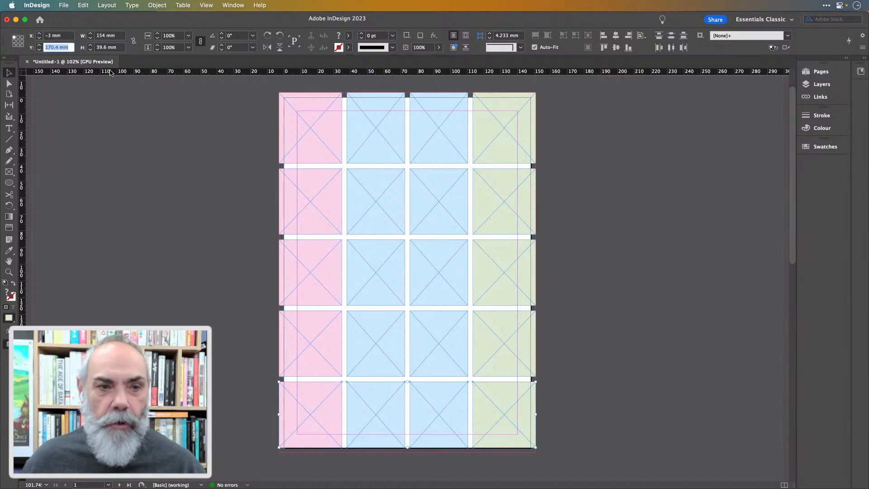
{"action": "key", "text": "Tab"}
{"action": "key", "text": "Right"}
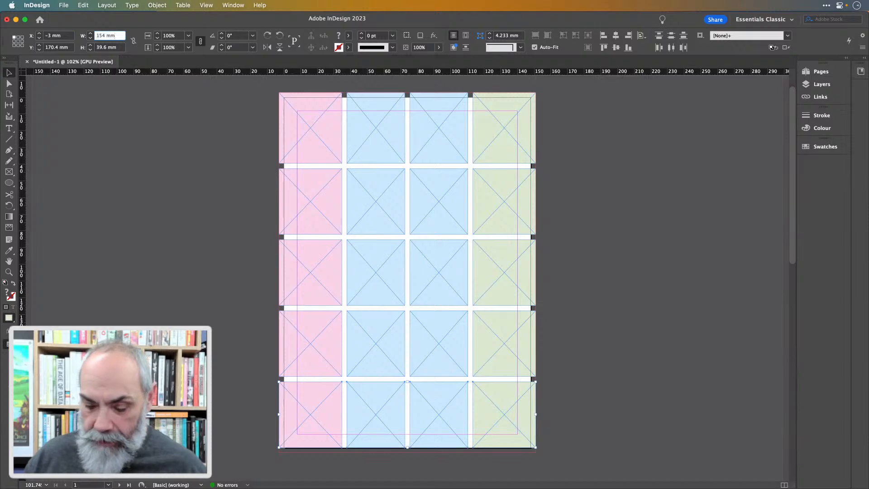
{"action": "type", "text": "+3"}
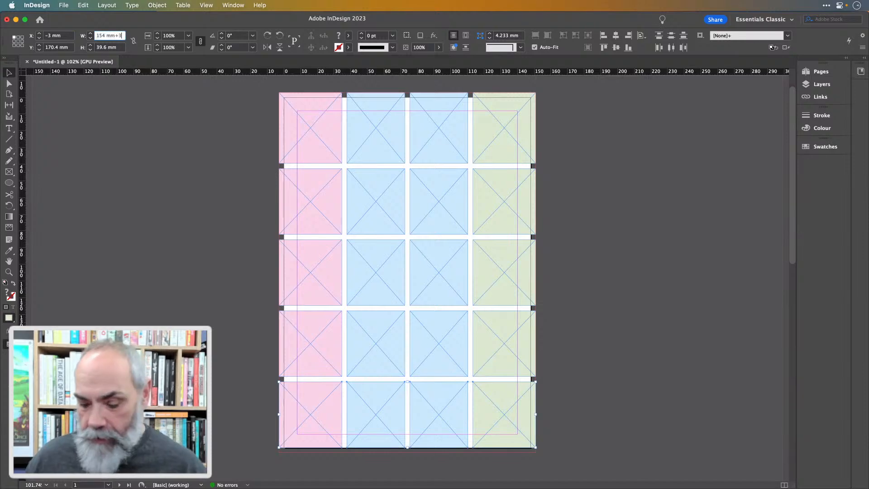
{"action": "key", "text": "Return"}
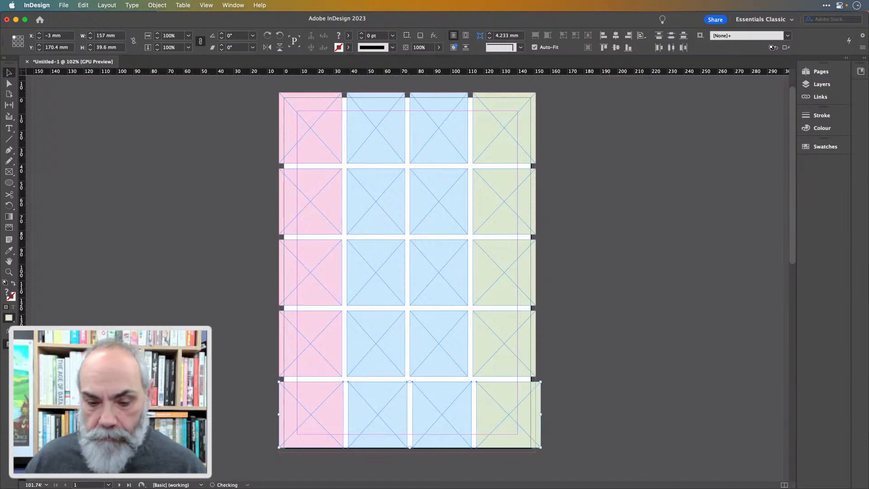
{"action": "key", "text": "super+z"}
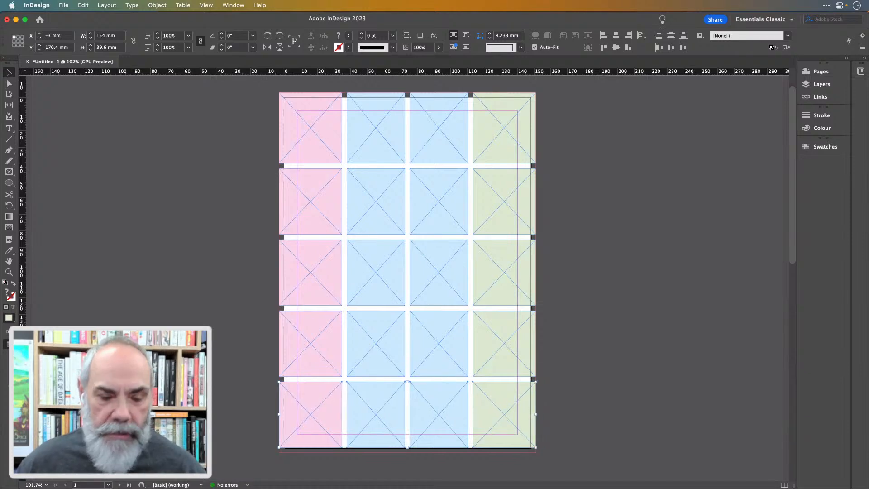
- Set the bottom row's reference point to top-centre
{"action": "key", "text": "super+5"}
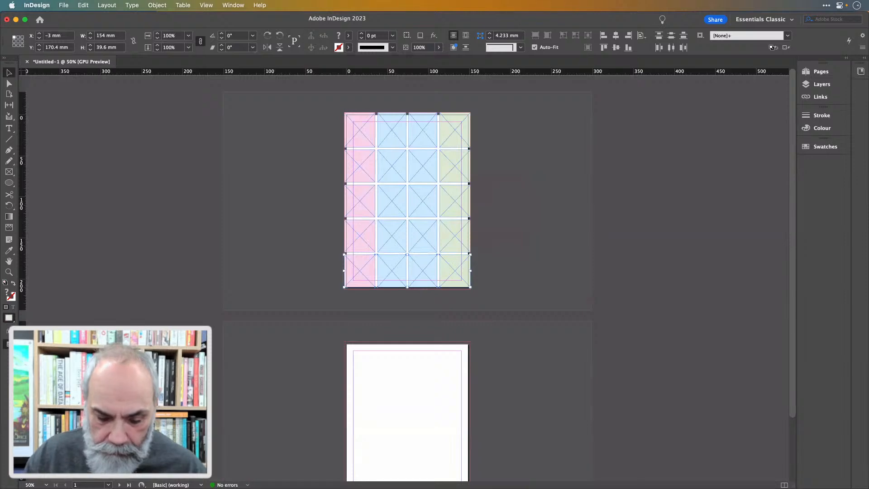
{"action": "key", "text": "super+0"}
{"action": "key", "text": "super+6"}
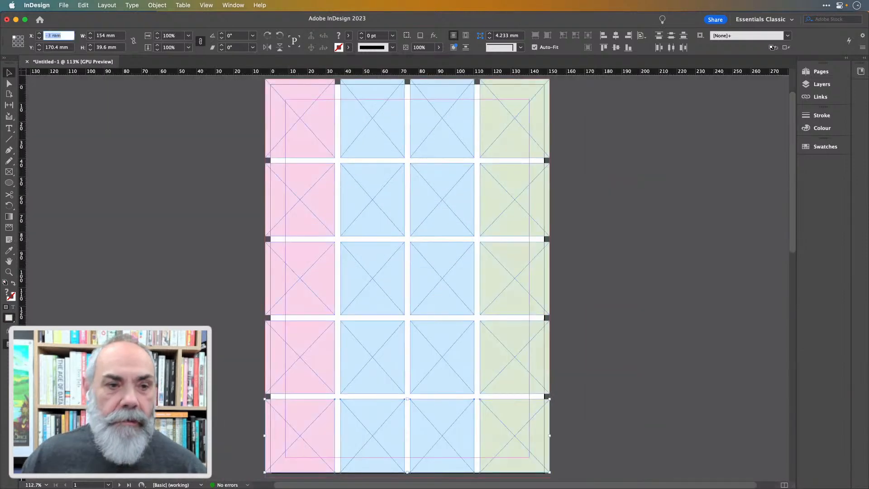
{"action": "key", "text": "Escape"}
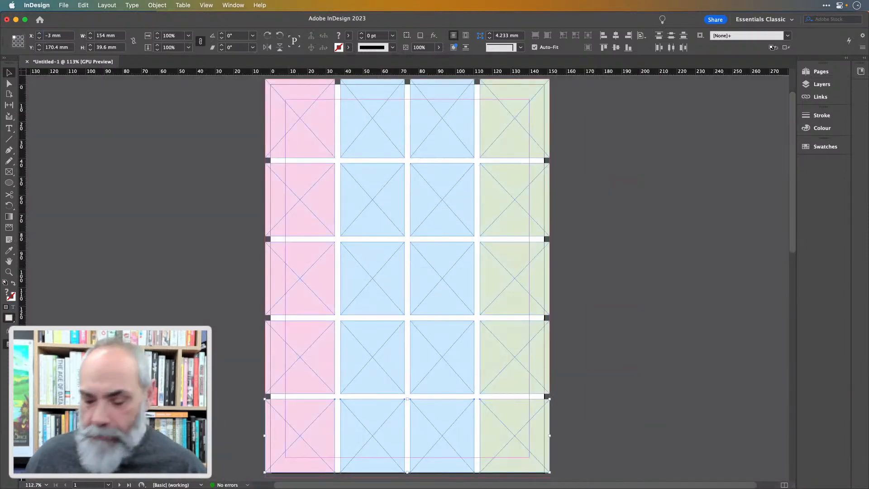
{"action": "key", "text": "Right"}
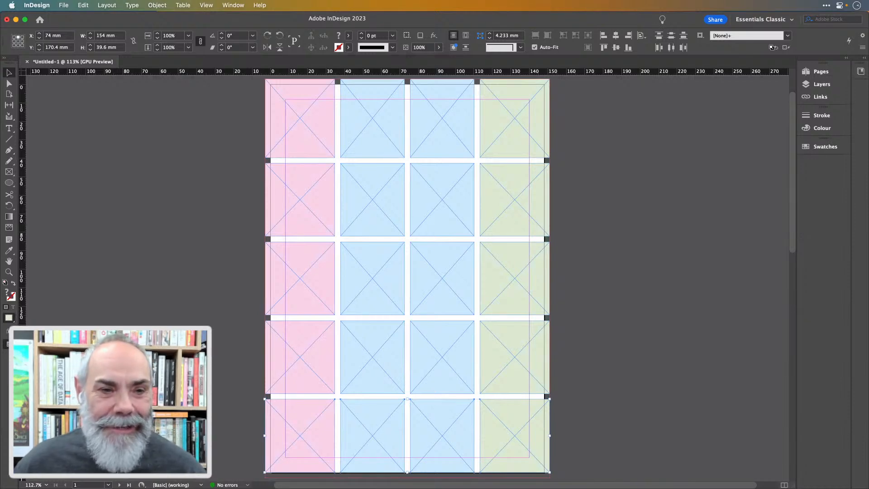
- Try adding 3 mm to the bottom row's width from its top-centre reference point, and undo the change
{"action": "key", "text": "super+6"}
{"action": "key", "text": "Tab"}
{"action": "key", "text": "Tab"}
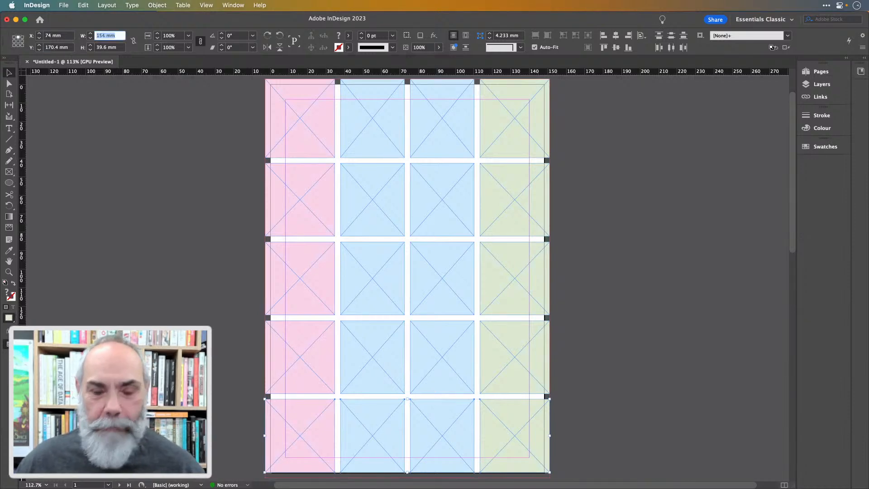
{"action": "key", "text": "Right"}
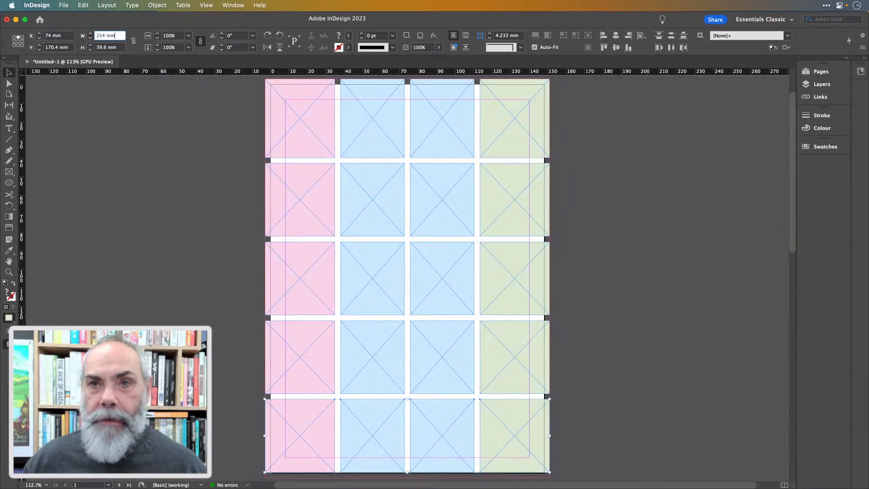
{"action": "type", "text": "+3"}
{"action": "key", "text": "Tab"}
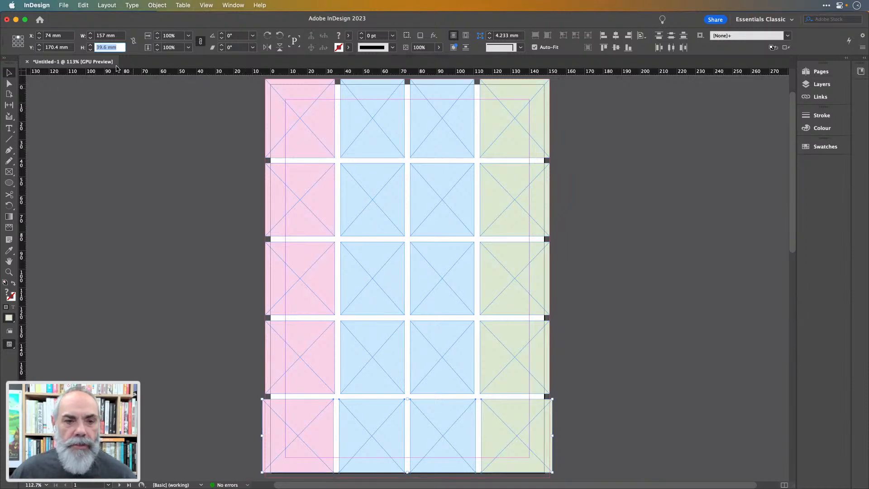
{"action": "key", "text": "super+z"}
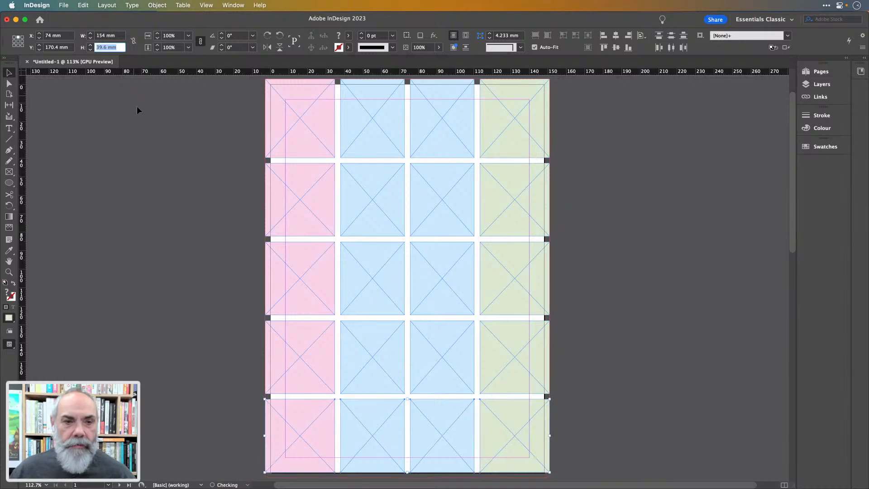
- Add 3 mm to the height of the bottom row of frames, extending it down into the bleed
{"action": "left_click", "coordinate": [117, 47]}
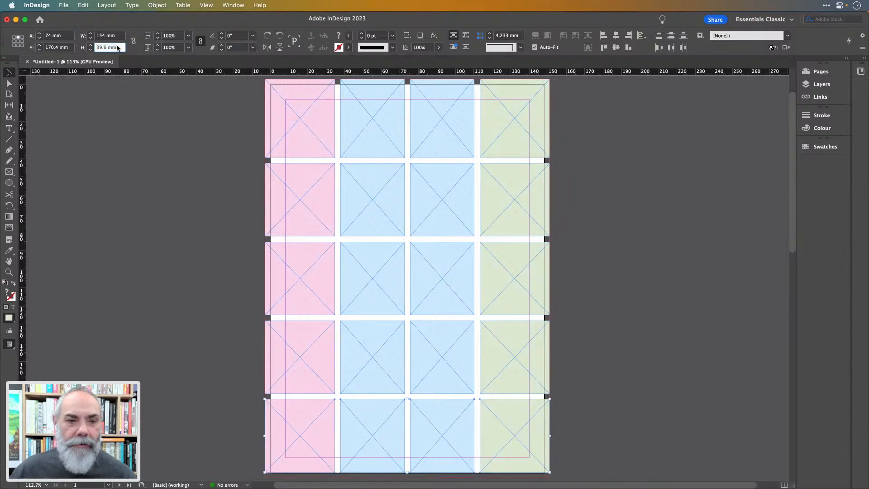
{"action": "type", "text": "+3"}
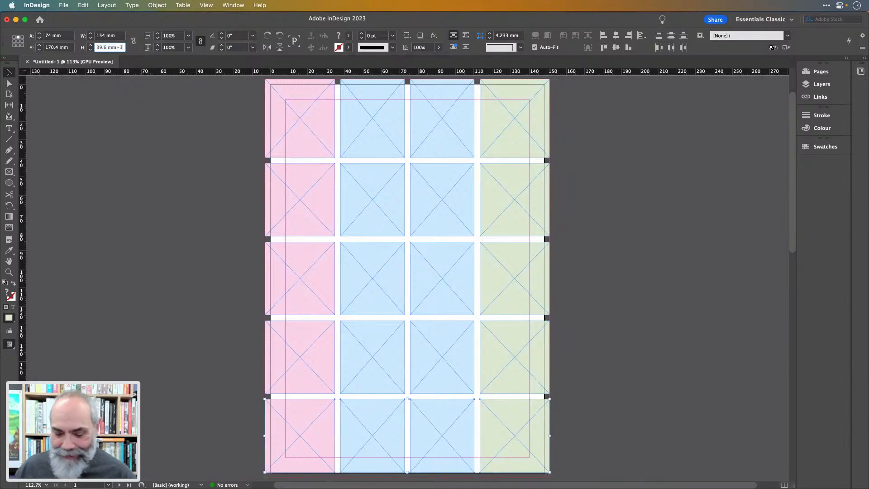
{"action": "key", "text": "Return"}
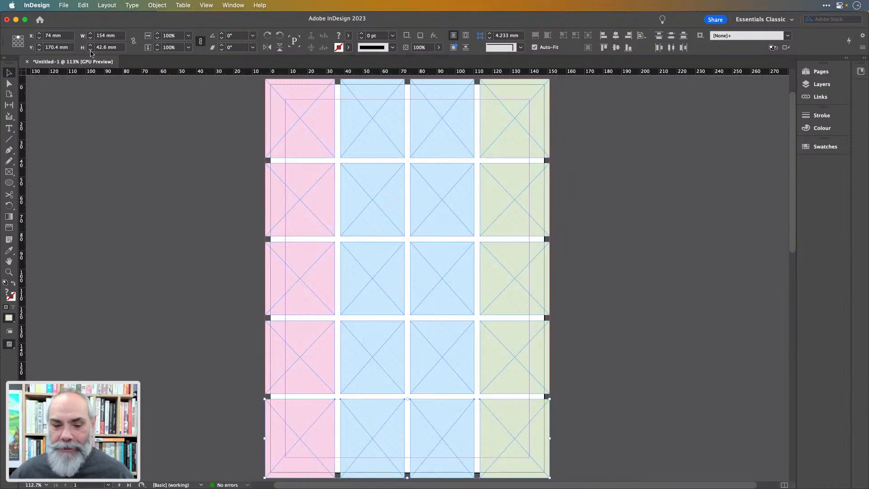
{"action": "key", "text": "super+minus"}
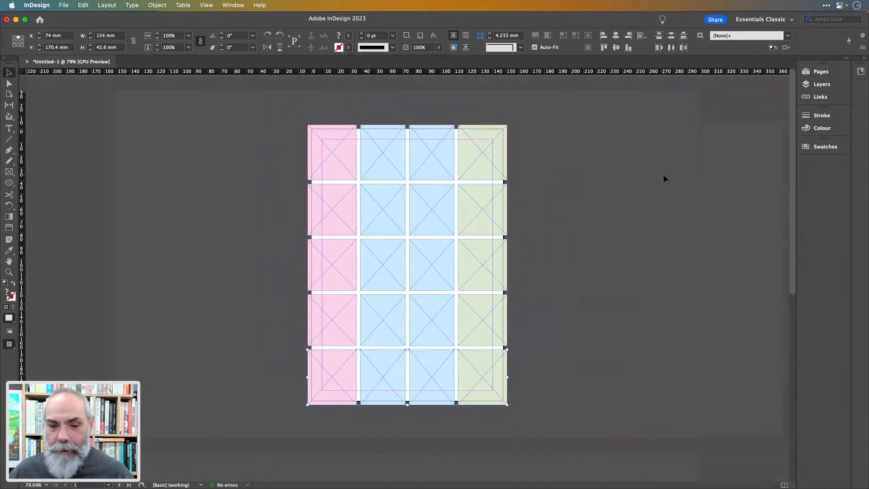
{"action": "key", "text": "super+0"}
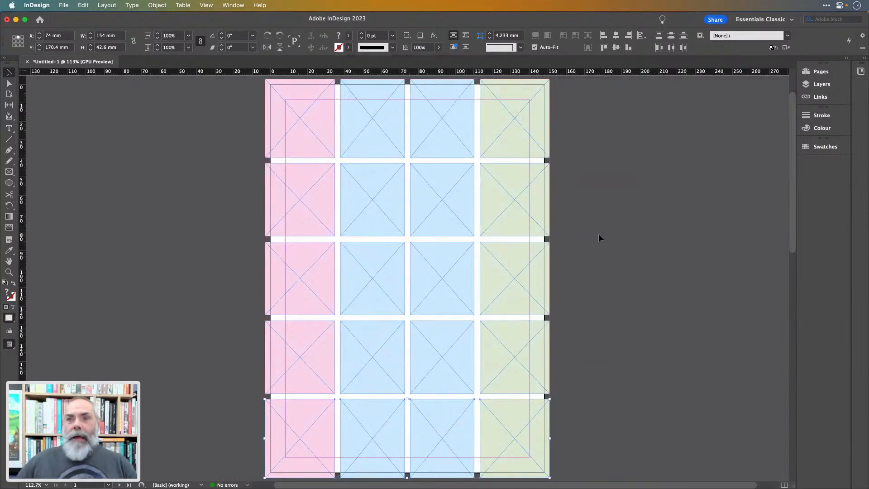
- Deselect the frames, try moving the full-width gap below the first row up with the Gap tool, and undo it
{"action": "left_click", "coordinate": [620, 239]}
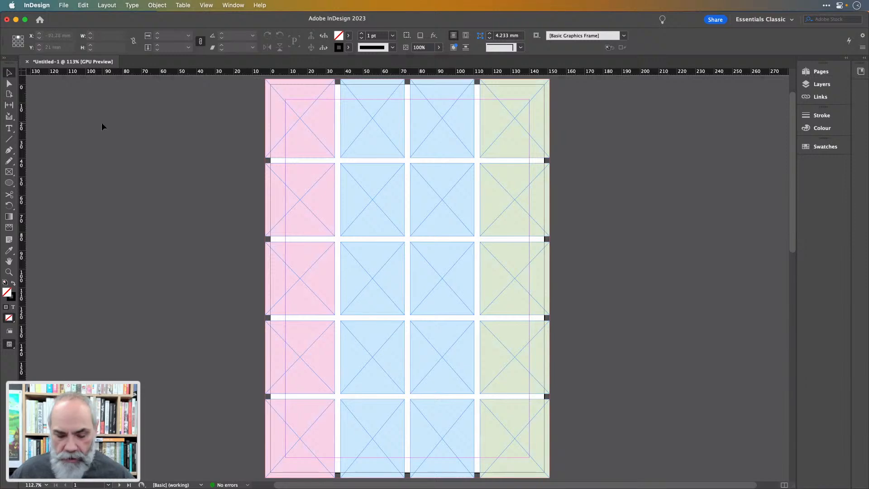
{"action": "key", "text": "u"}
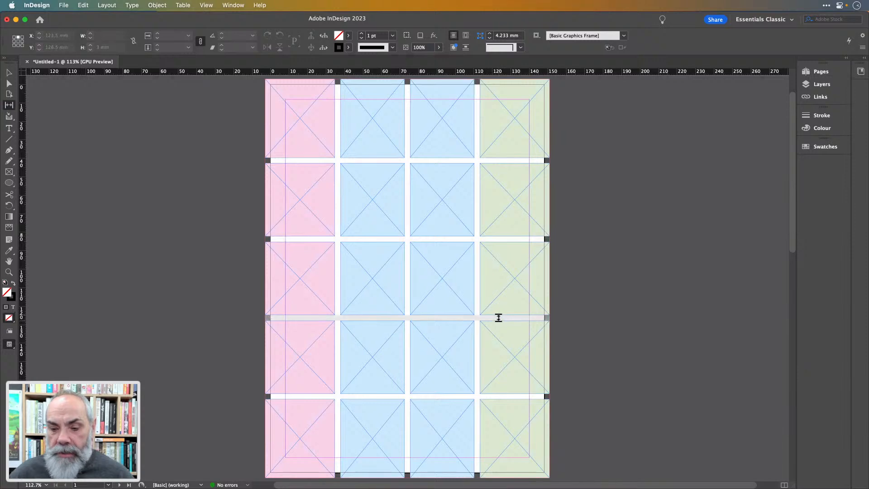
{"action": "left_click_drag", "start_coordinate": [439, 159], "coordinate": [426, 102]}
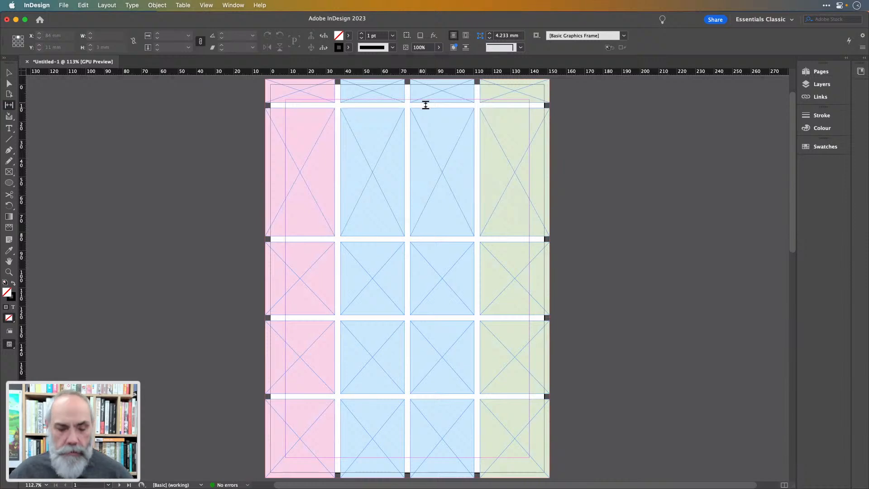
{"action": "key", "text": "super+z"}
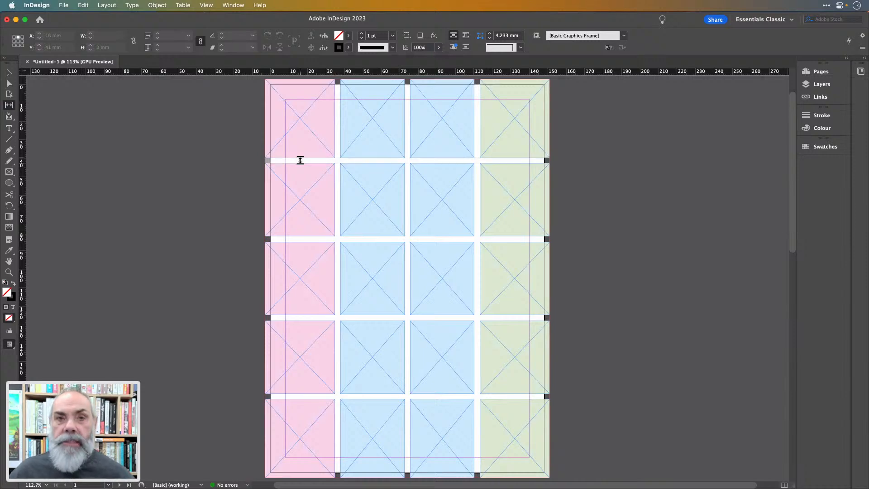
- In the pink column only, move the upper three gaps up and the lowest gap down, each by about 15 mm, with the Gap tool
{"action": "left_click_drag", "start_coordinate": [300, 161], "coordinate": [299, 131]}
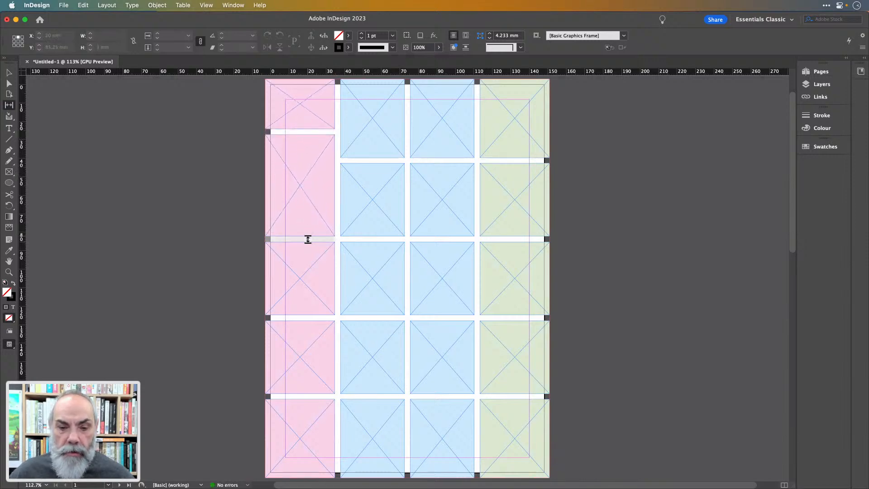
{"action": "left_click_drag", "start_coordinate": [306, 239], "coordinate": [307, 214]}
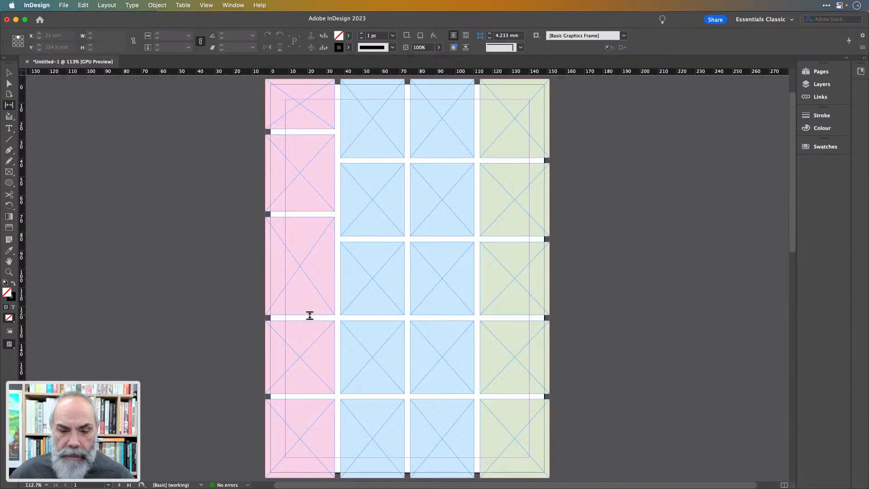
{"action": "left_click_drag", "start_coordinate": [308, 316], "coordinate": [311, 285]}
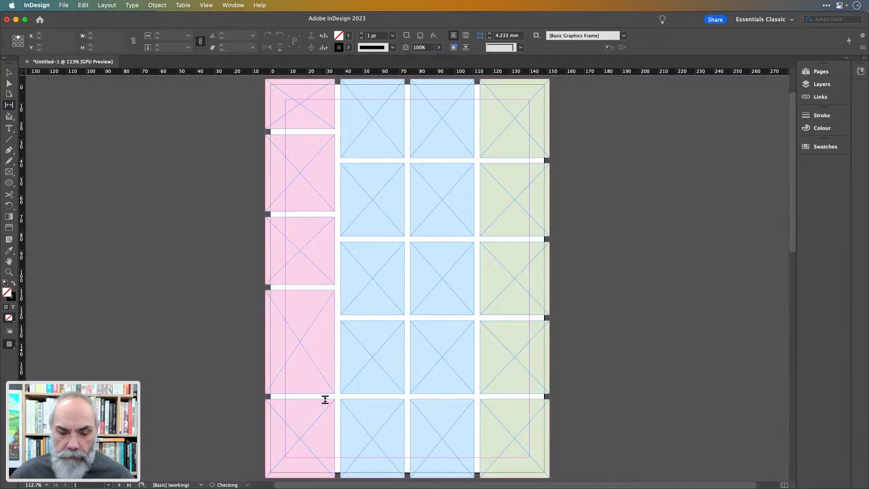
{"action": "left_click_drag", "start_coordinate": [311, 396], "coordinate": [314, 422]}
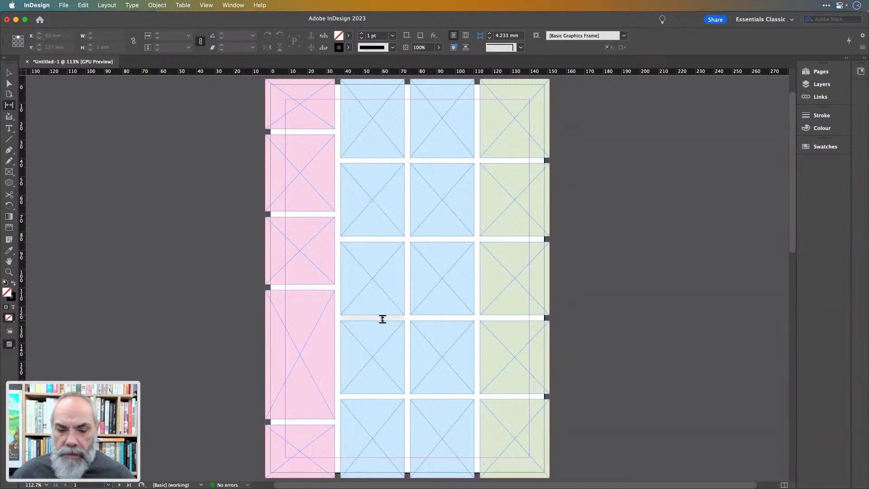
- Lower the bottom two gaps in the first blue column; in the second, lower the lowest gap about 18 mm and raise the one above about 10 mm
{"action": "left_click_drag", "start_coordinate": [381, 318], "coordinate": [381, 340]}
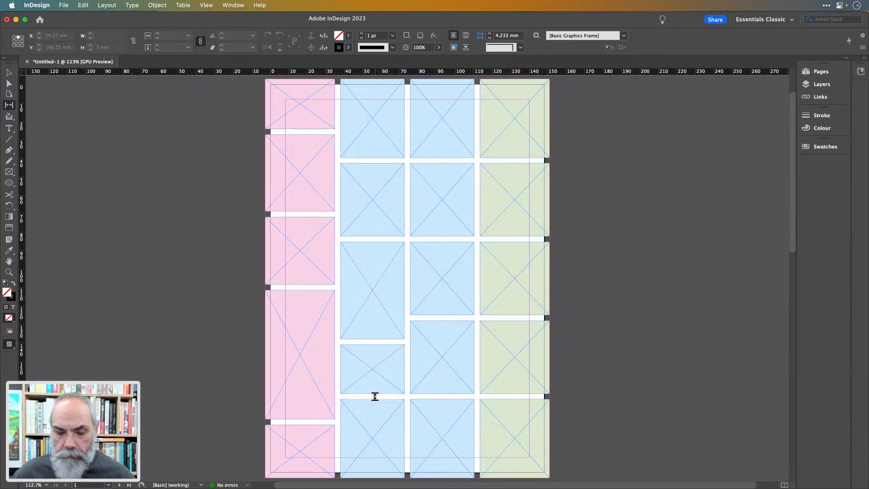
{"action": "left_click_drag", "start_coordinate": [376, 395], "coordinate": [375, 403]}
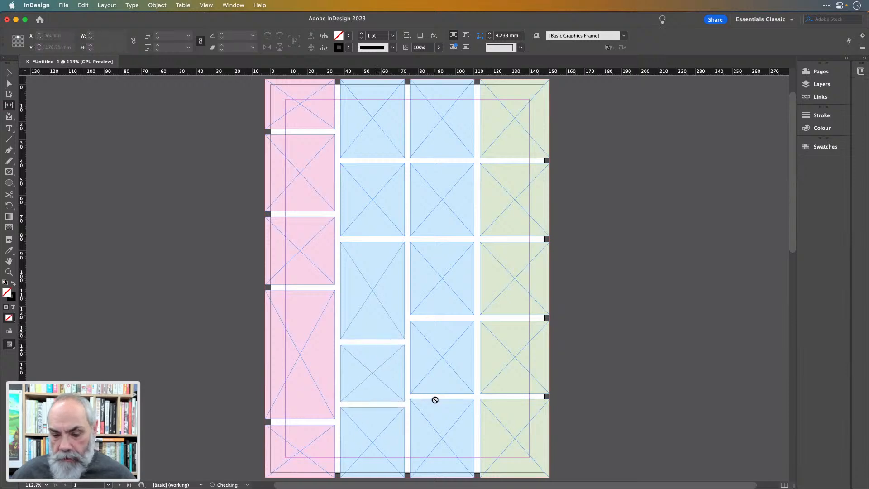
{"action": "left_click_drag", "start_coordinate": [436, 397], "coordinate": [438, 430]}
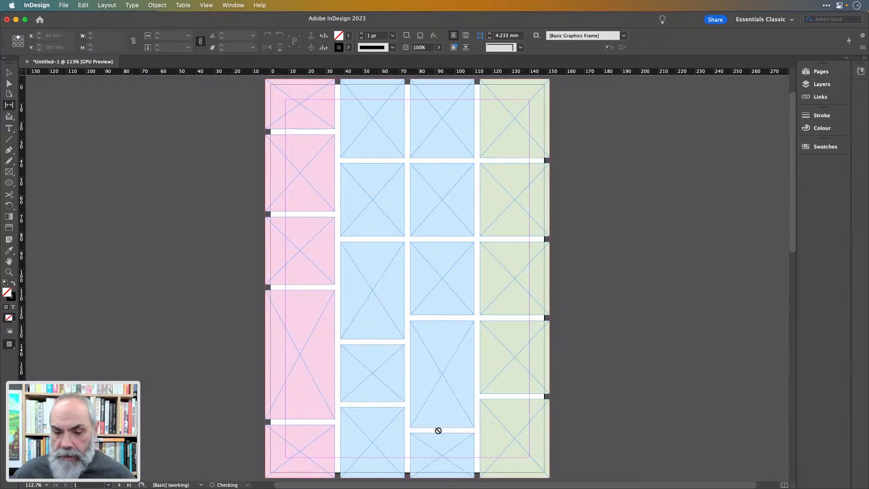
{"action": "left_click_drag", "start_coordinate": [444, 316], "coordinate": [442, 299]}
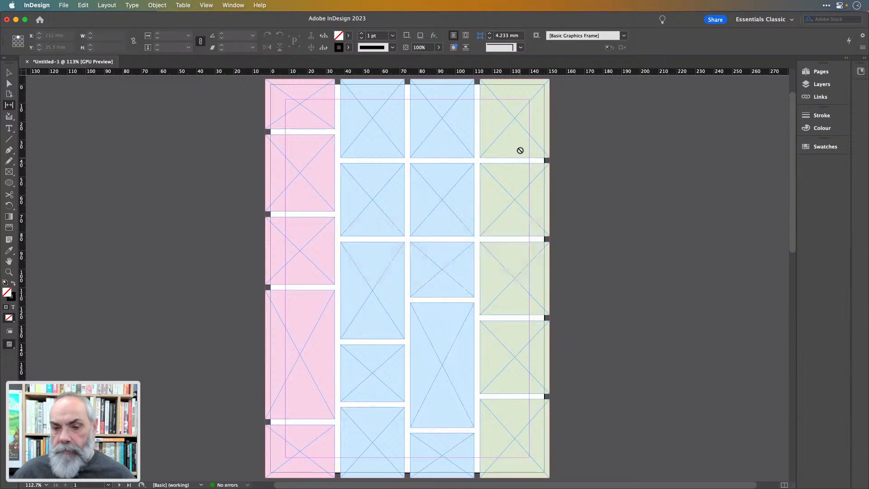
- Move all four gaps in the green column down by about 10, 15, 12 and 8 mm from the uppermost to the lowest
{"action": "left_click_drag", "start_coordinate": [517, 150], "coordinate": [514, 177]}
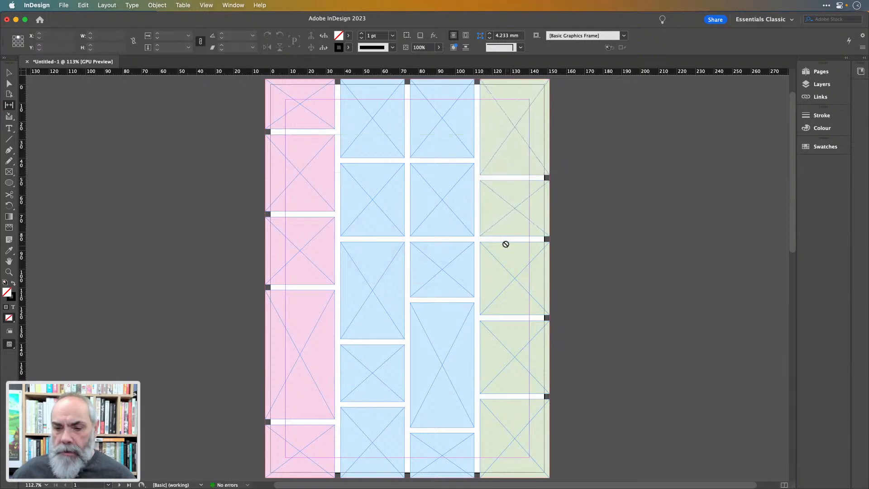
{"action": "left_click_drag", "start_coordinate": [506, 240], "coordinate": [504, 267]}
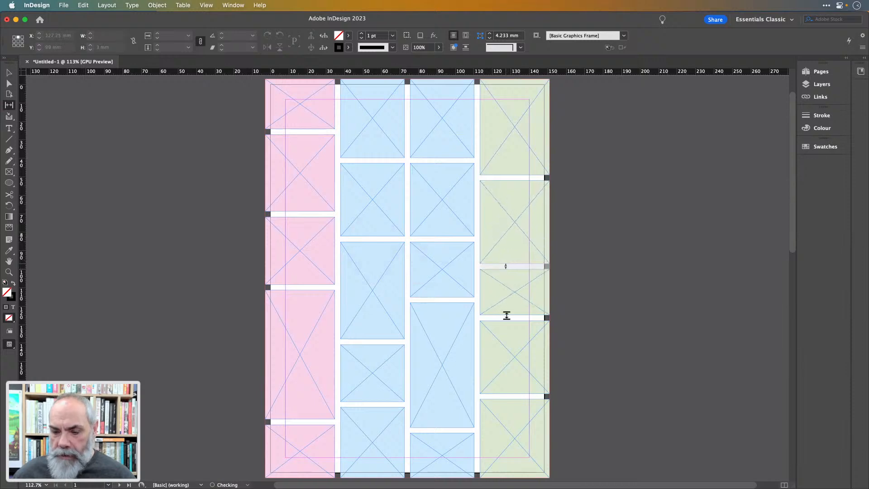
{"action": "left_click_drag", "start_coordinate": [511, 315], "coordinate": [509, 339]}
{"action": "left_click_drag", "start_coordinate": [508, 397], "coordinate": [508, 411]}
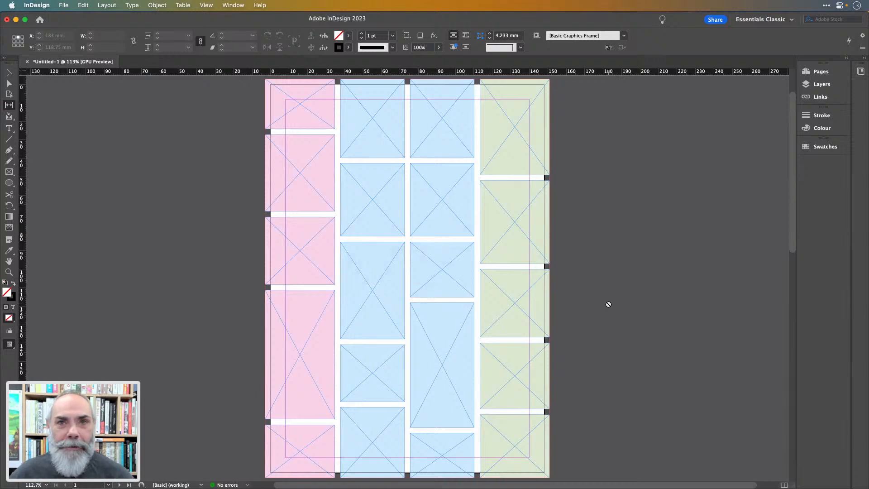
- Show the Tool Hints for the Gap tool and examine its description and modifier keys
{"action": "left_click", "coordinate": [232, 5]}
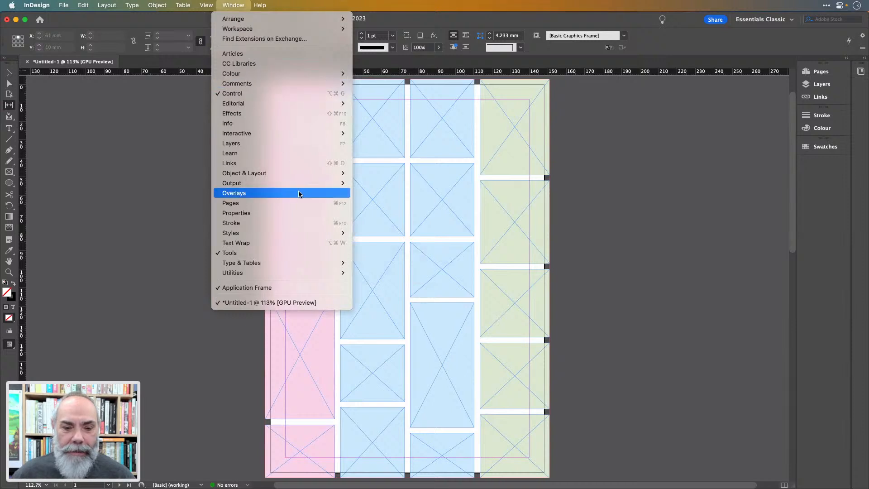
{"action": "mouse_move", "coordinate": [289, 273]}
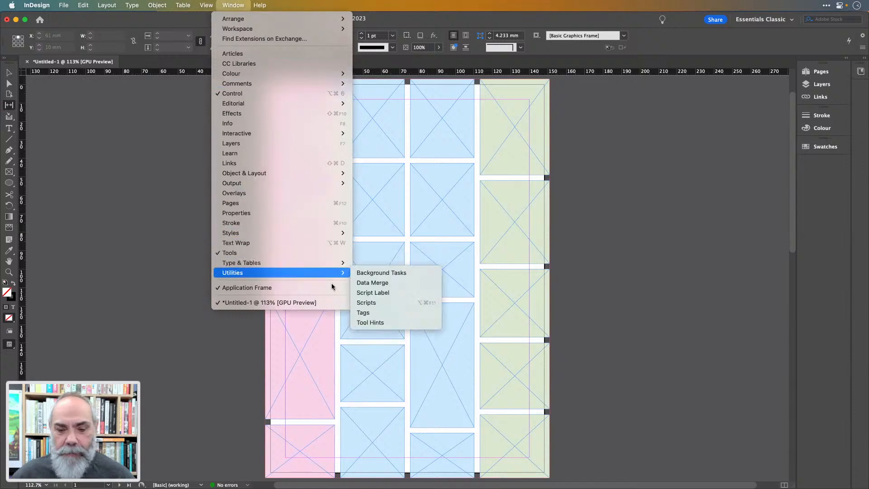
{"action": "left_click", "coordinate": [370, 322]}
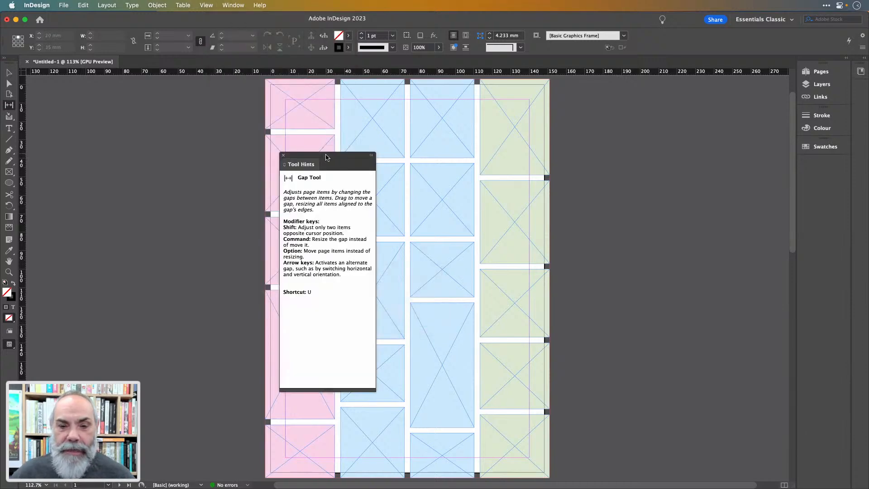
{"action": "left_click_drag", "start_coordinate": [324, 155], "coordinate": [429, 110]}
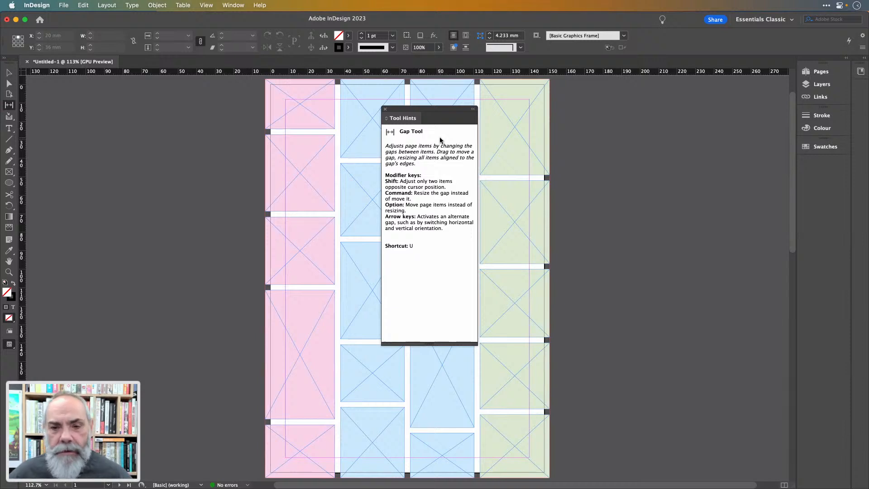
- Compare the Tool Hints for the Selection tool and the Gap tool, and close the hints
{"action": "left_click", "coordinate": [10, 72]}
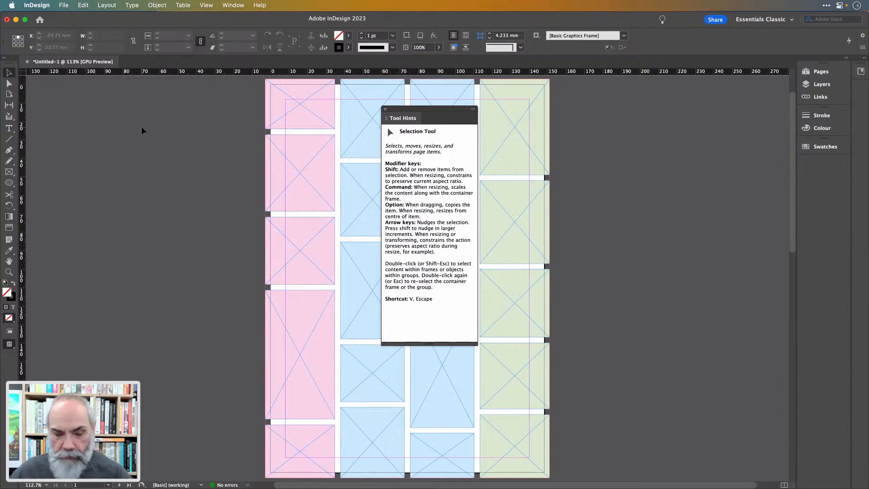
{"action": "key", "text": "u"}
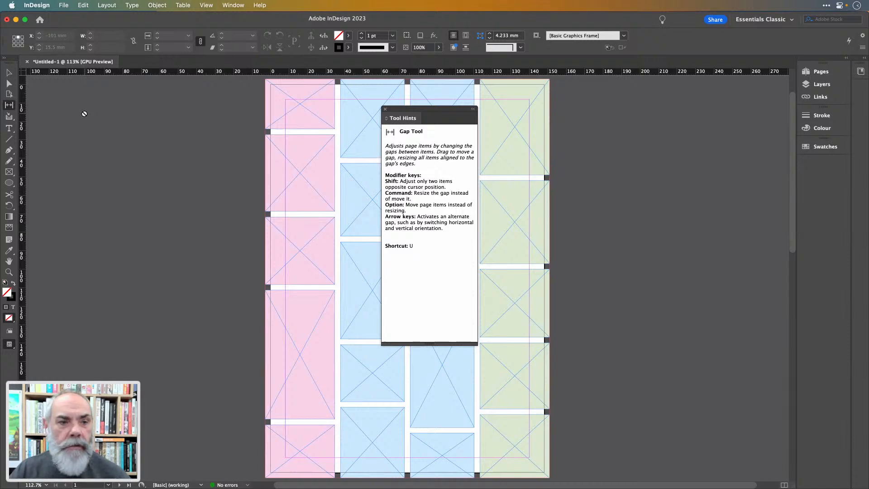
{"action": "left_click_drag", "start_coordinate": [423, 112], "coordinate": [430, 107]}
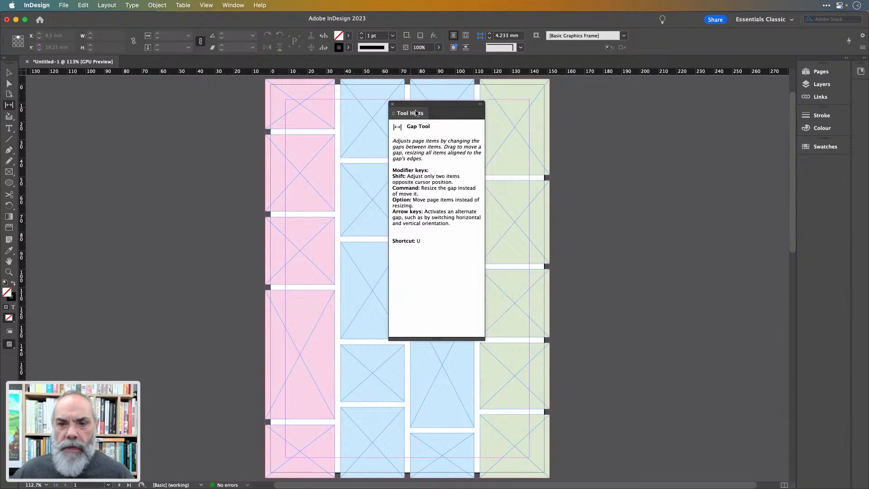
{"action": "left_click", "coordinate": [392, 104]}
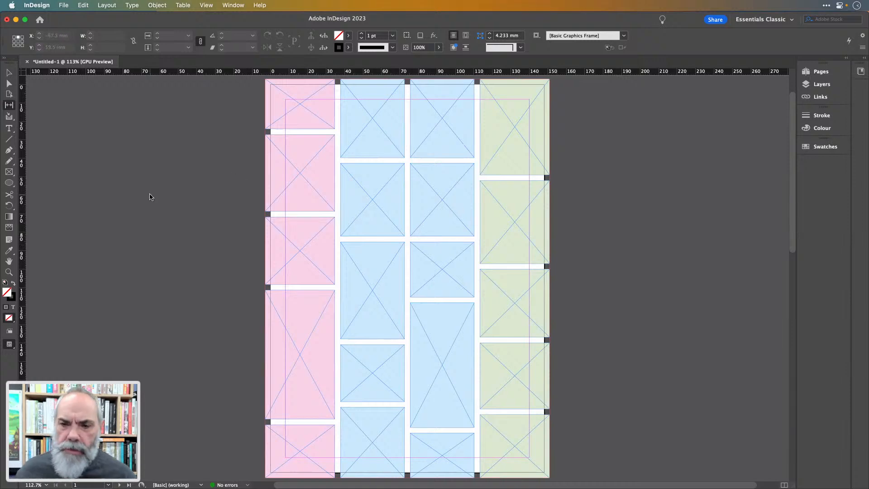
- Save the document as GT_Flyer in the AL_30JAN23 folder
{"action": "key", "text": "super+s"}
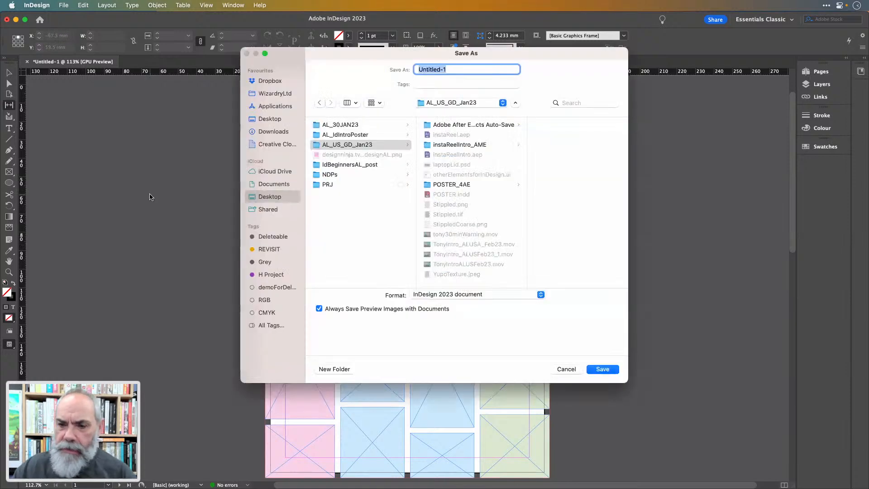
{"action": "left_click", "coordinate": [356, 125]}
{"action": "left_click", "coordinate": [452, 72]}
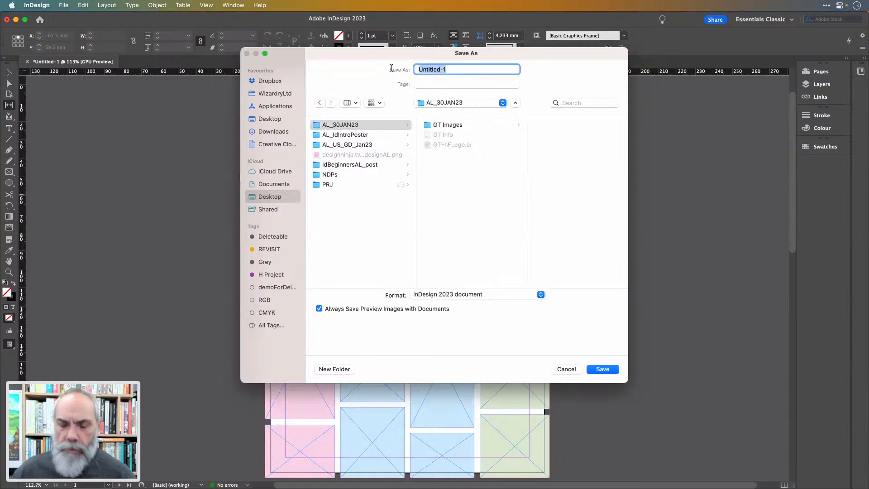
{"action": "type", "text": "FlyerGT"}
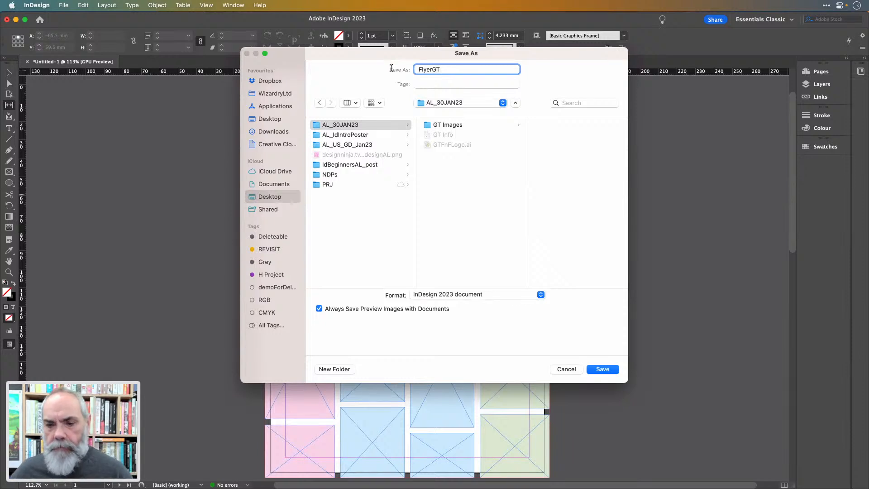
{"action": "key", "text": "BackSpace"}
{"action": "key", "text": "BackSpace"}
{"action": "key", "text": "BackSpace"}
{"action": "key", "text": "BackSpace"}
{"action": "key", "text": "BackSpace"}
{"action": "key", "text": "BackSpace"}
{"action": "key", "text": "BackSpace"}
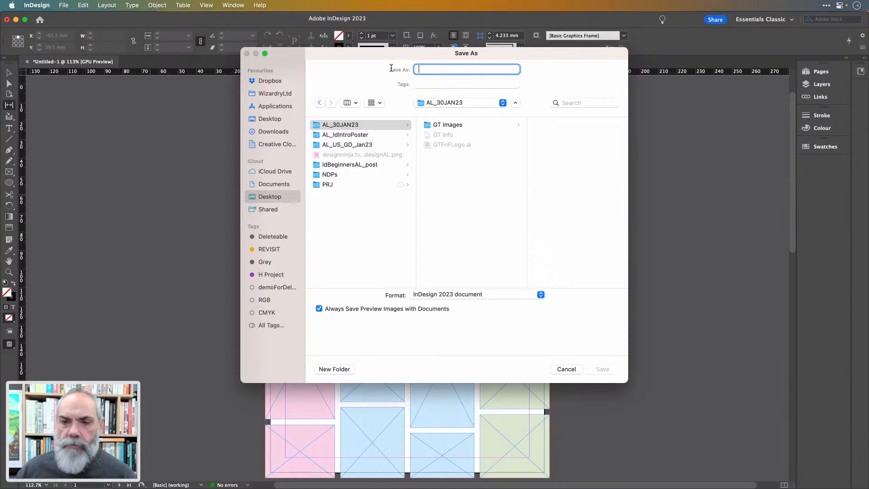
{"action": "type", "text": "GT"}
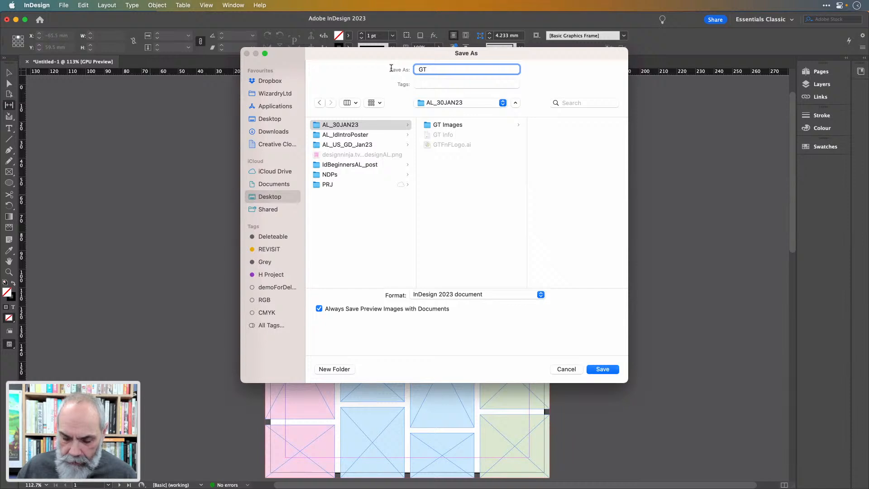
{"action": "type", "text": "_Flyer"}
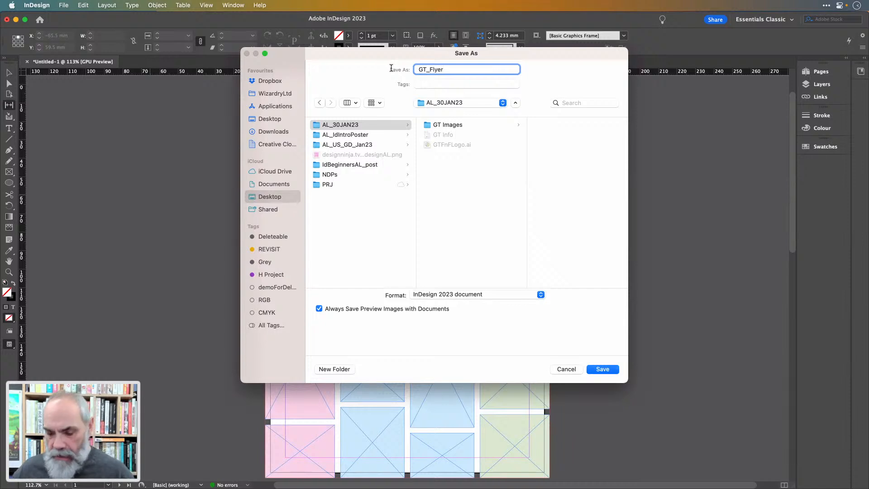
{"action": "key", "text": "Return"}
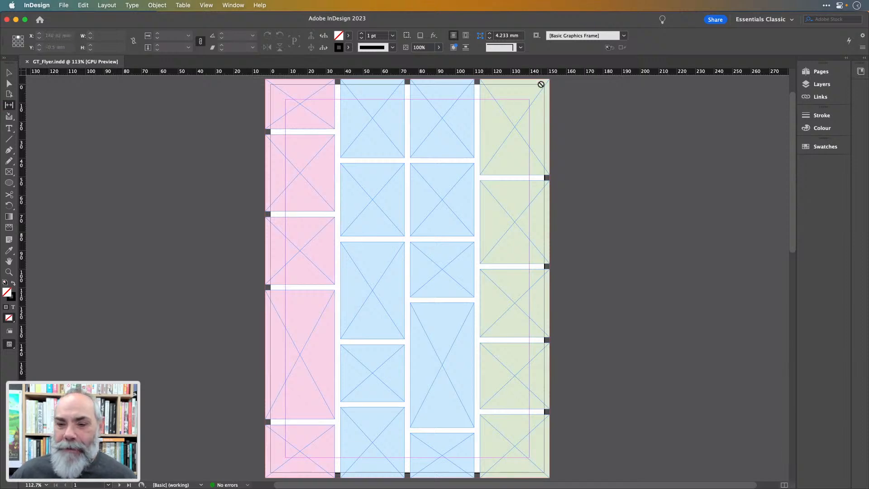
{"action": "left_click", "coordinate": [9, 73]}
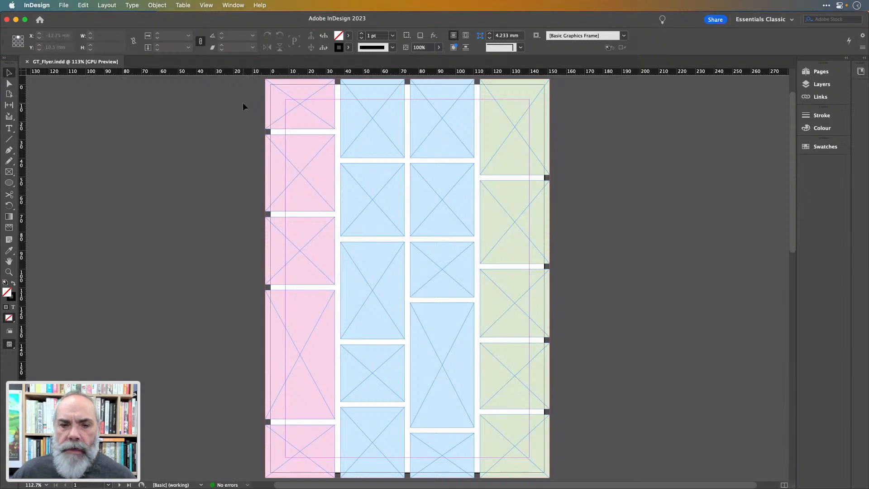
{"action": "left_click_drag", "start_coordinate": [242, 102], "coordinate": [582, 434]}
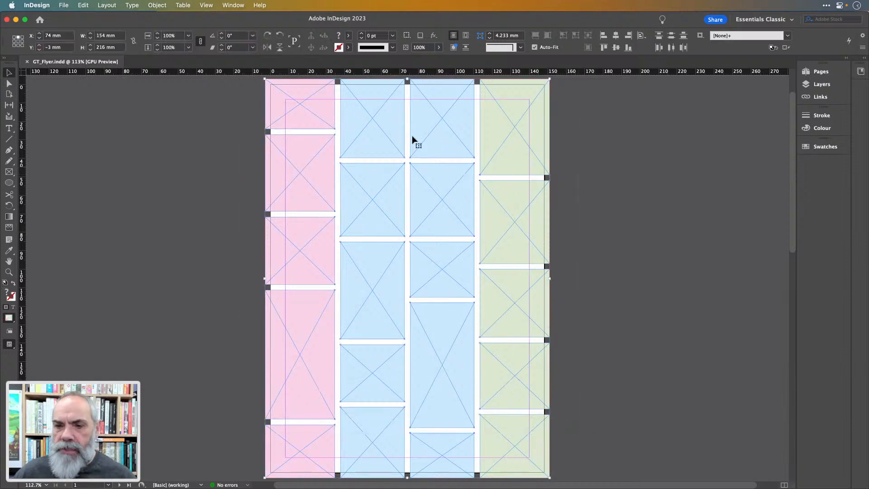
{"action": "left_click", "coordinate": [348, 35]}
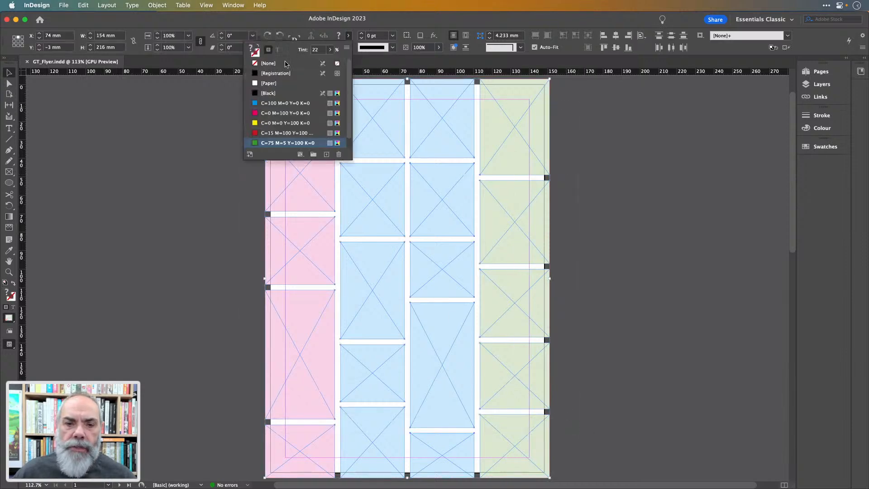
{"action": "left_click", "coordinate": [294, 18]}
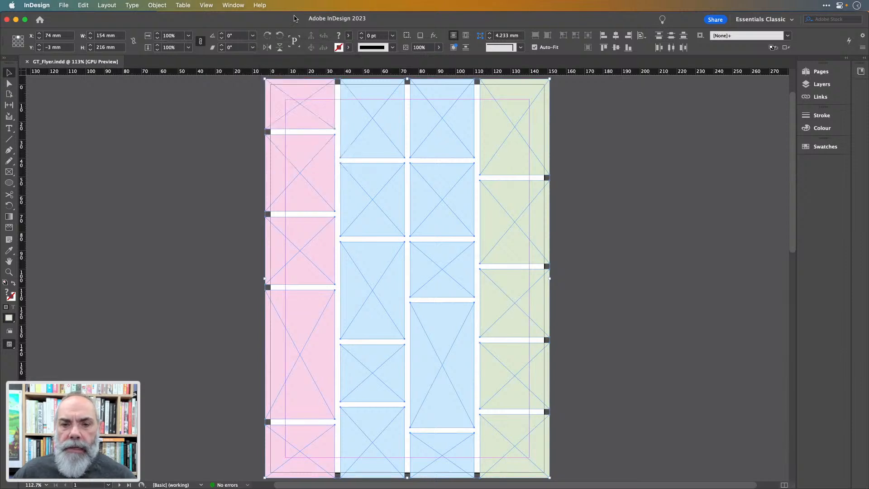
{"action": "left_click", "coordinate": [246, 123]}
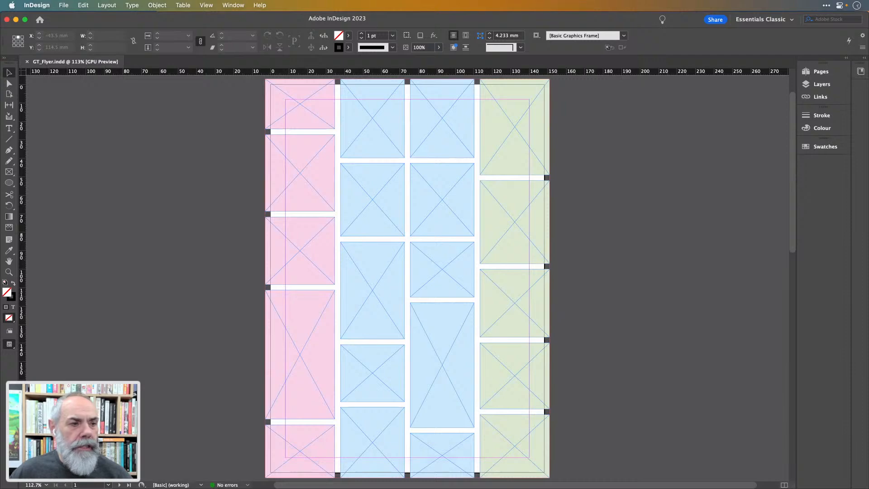
- Switch to Adobe Bridge and preview the GT Images photos from asianVendor.jpeg through cheeses.jpeg, checking back on the flyer grid in InDesign
{"action": "key", "text": "super+Tab"}
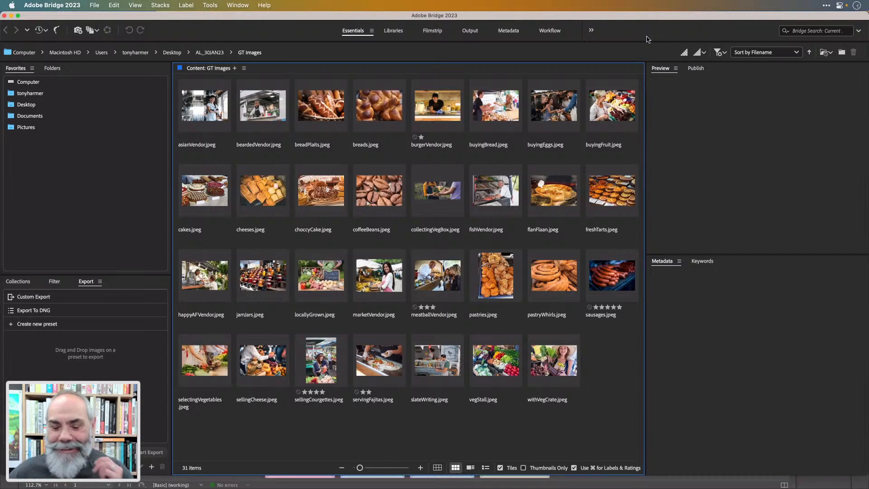
{"action": "left_click", "coordinate": [220, 115]}
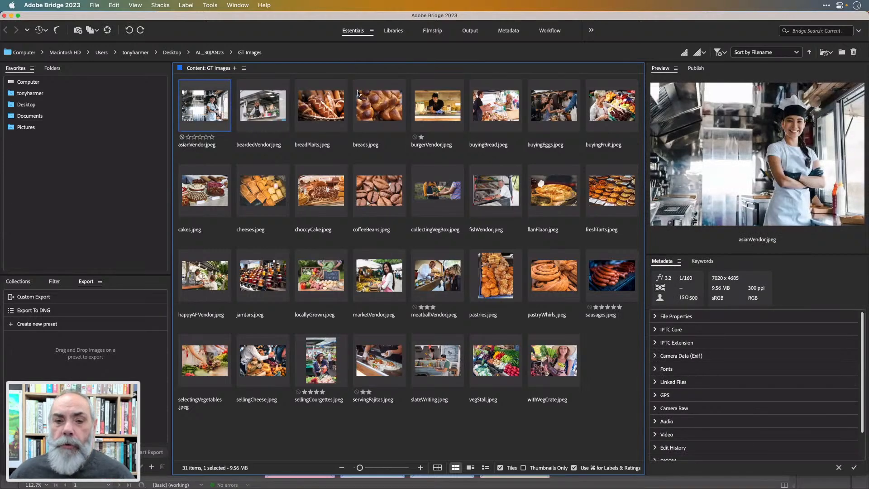
{"action": "left_click", "coordinate": [269, 108]}
{"action": "left_click", "coordinate": [312, 110]}
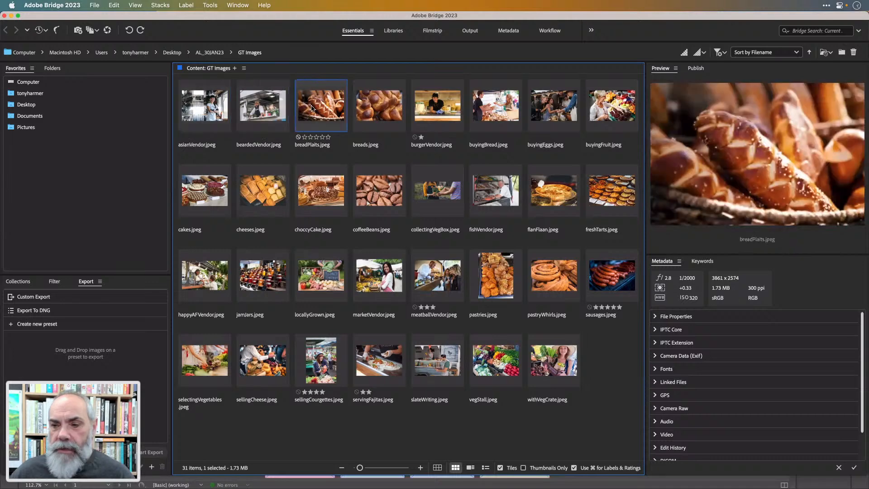
{"action": "left_click", "coordinate": [360, 110]}
{"action": "left_click", "coordinate": [434, 111]}
{"action": "left_click", "coordinate": [495, 109]}
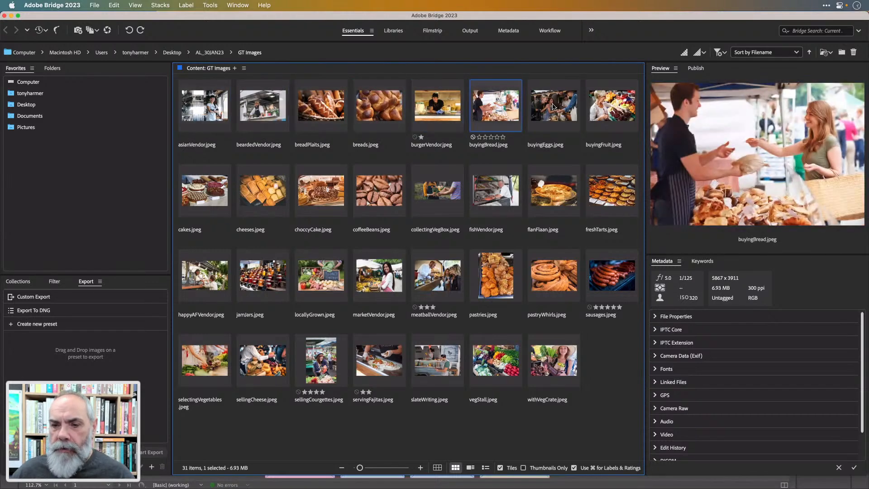
{"action": "left_click", "coordinate": [554, 108]}
{"action": "left_click", "coordinate": [597, 106]}
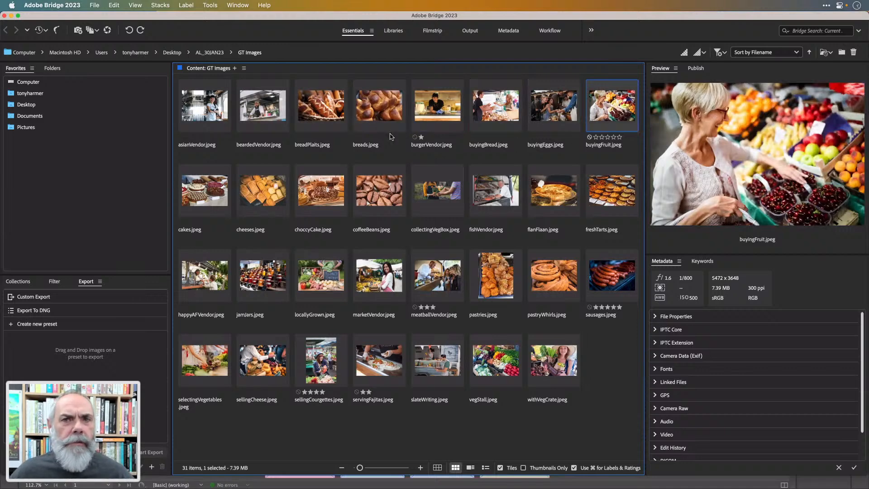
{"action": "key", "text": "super+Tab"}
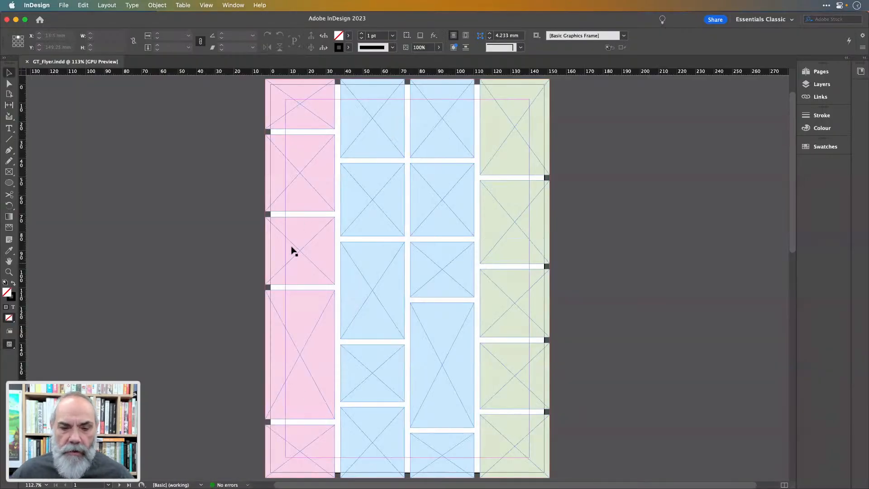
{"action": "key", "text": "super+Tab"}
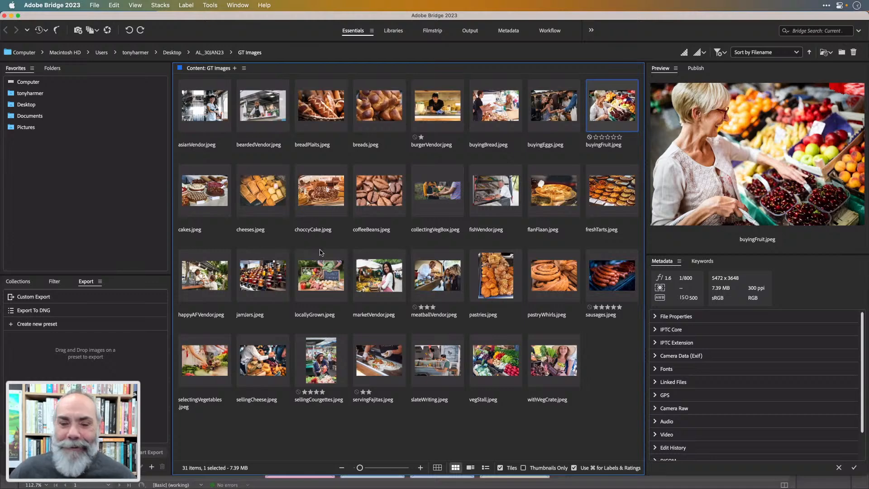
{"action": "left_click", "coordinate": [206, 198]}
{"action": "left_click", "coordinate": [267, 204]}
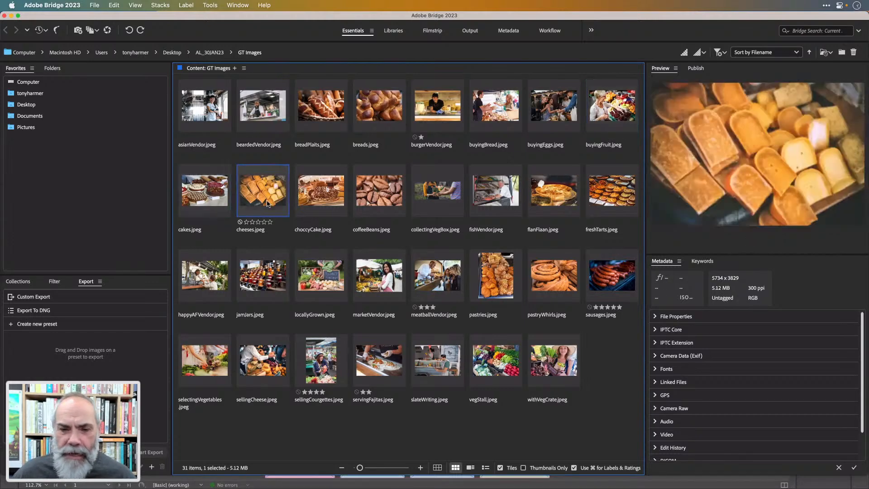
- Mark asianVendor.jpeg with the yellow Second label in the GT Images folder
{"action": "left_click", "coordinate": [206, 114]}
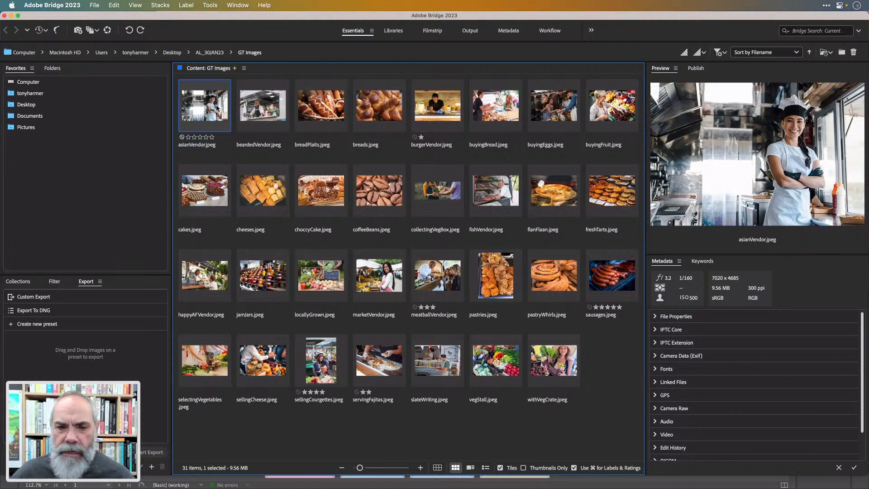
{"action": "right_click", "coordinate": [210, 112]}
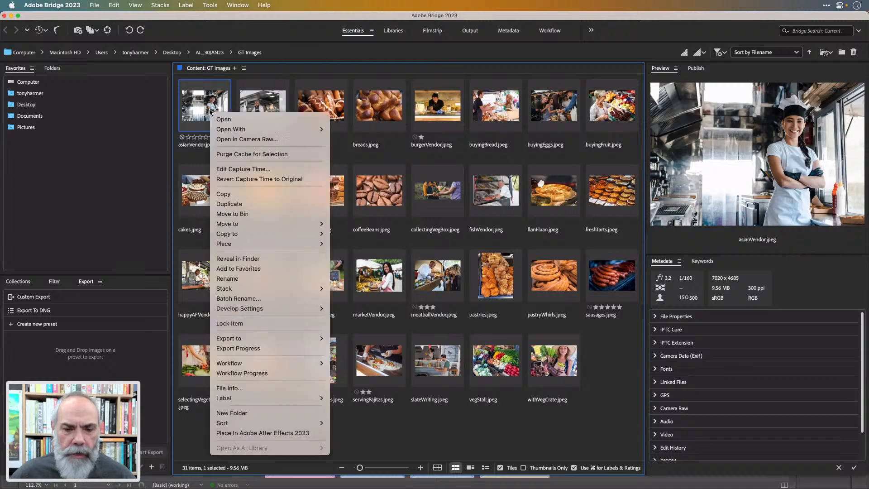
{"action": "mouse_move", "coordinate": [279, 399]}
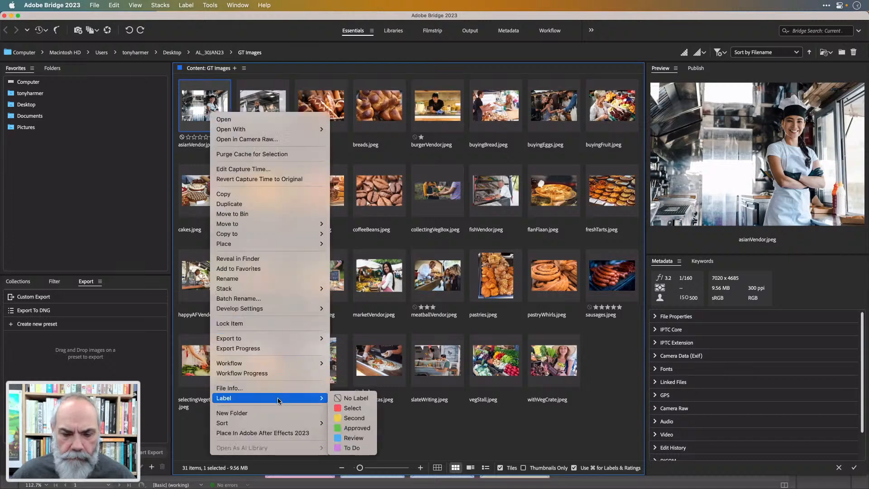
{"action": "left_click", "coordinate": [354, 418]}
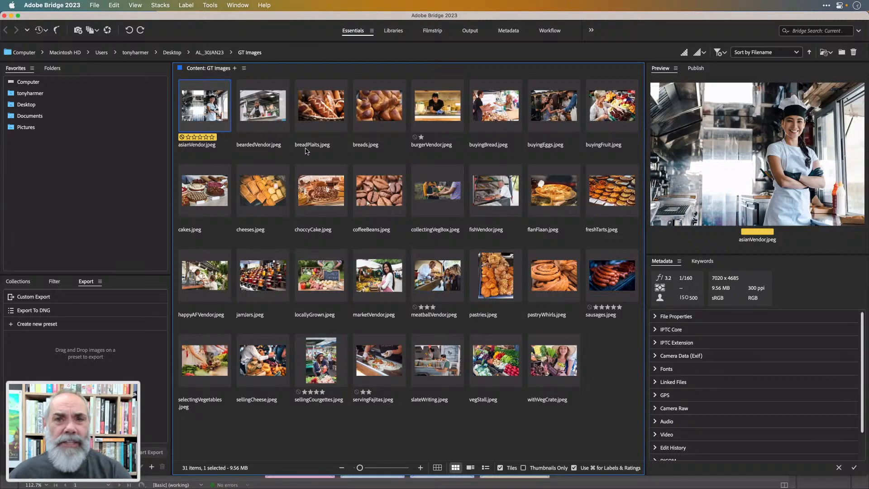
- Give beardedVendor.jpeg the yellow Second label as well
{"action": "left_click", "coordinate": [269, 107]}
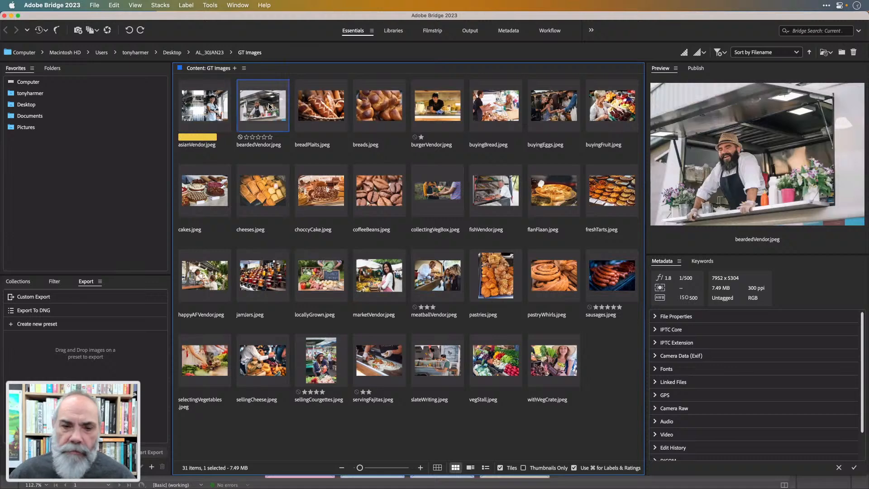
{"action": "right_click", "coordinate": [269, 107]}
{"action": "mouse_move", "coordinate": [371, 392]}
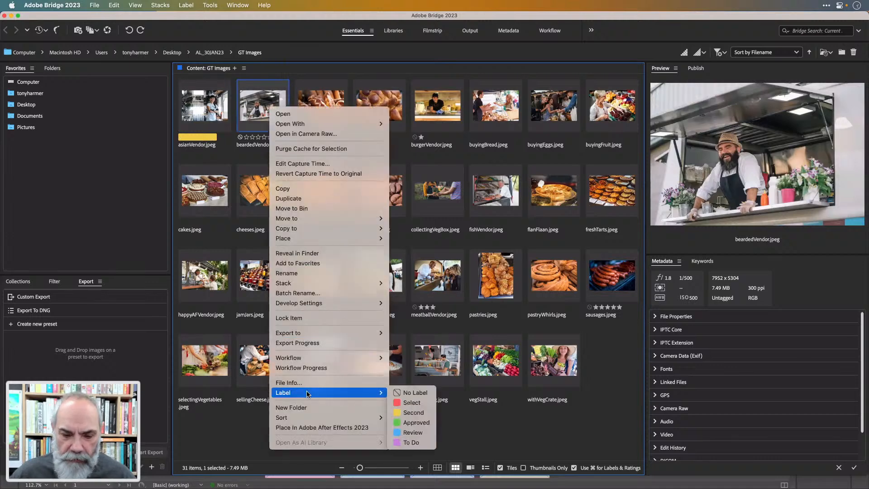
{"action": "left_click", "coordinate": [405, 413]}
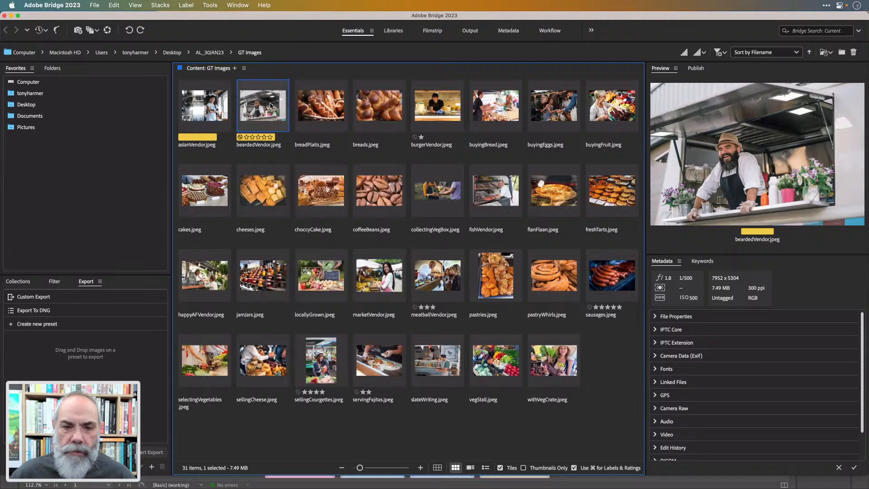
{"action": "left_click", "coordinate": [328, 112]}
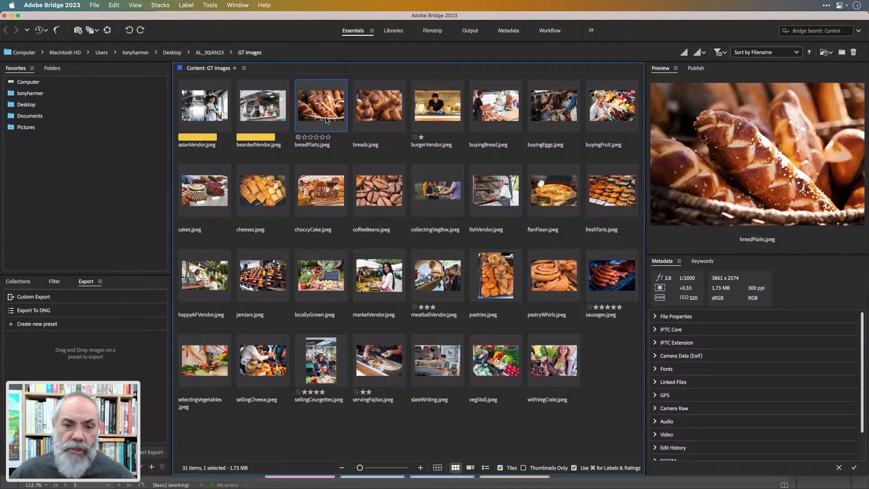
{"action": "right_click", "coordinate": [326, 120]}
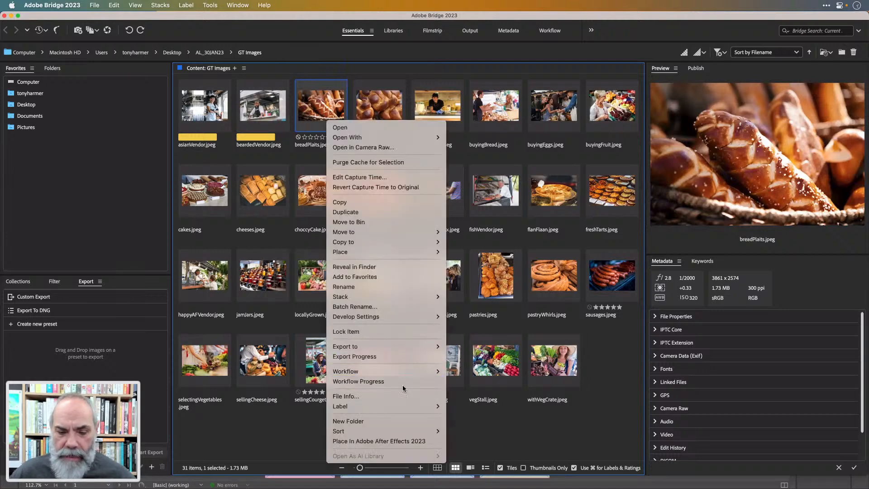
{"action": "left_click", "coordinate": [385, 71]}
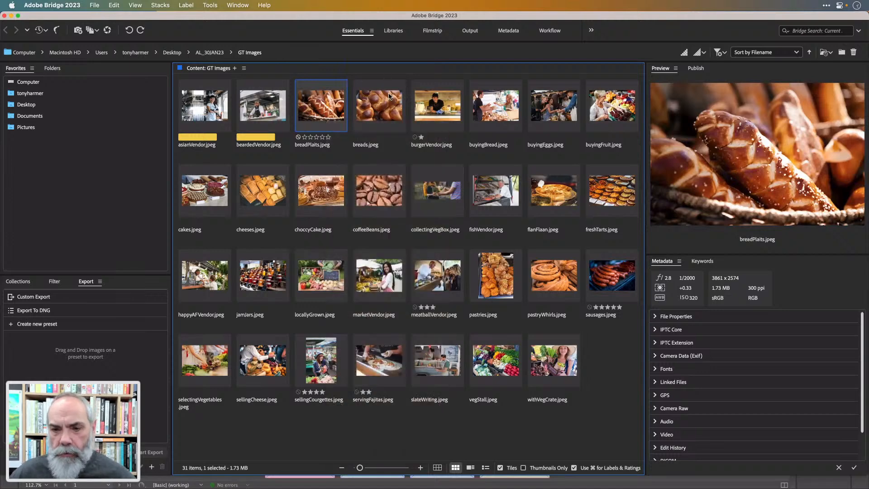
- Select buyingEggs.jpeg, burgerVendor.jpeg and breadPlaits.jpeg together and assign all three the yellow Second label
{"action": "left_click", "coordinate": [439, 103]}
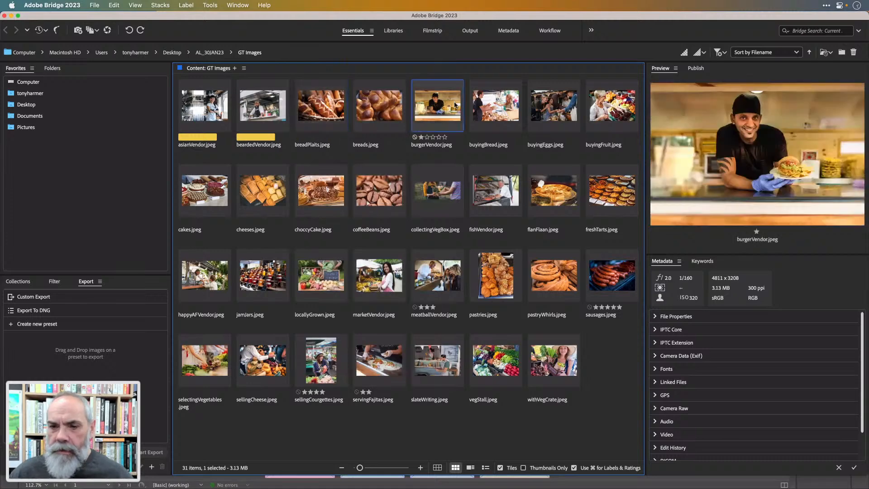
{"action": "left_click", "coordinate": [496, 105]}
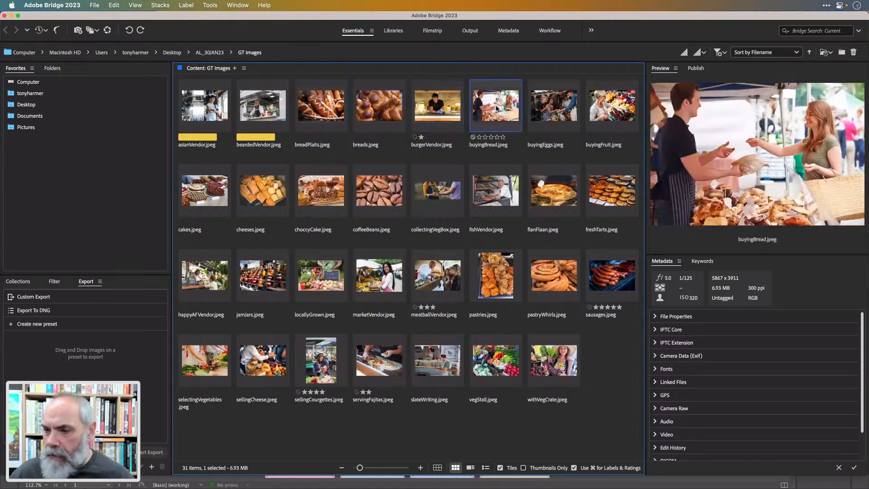
{"action": "left_click", "coordinate": [553, 112]}
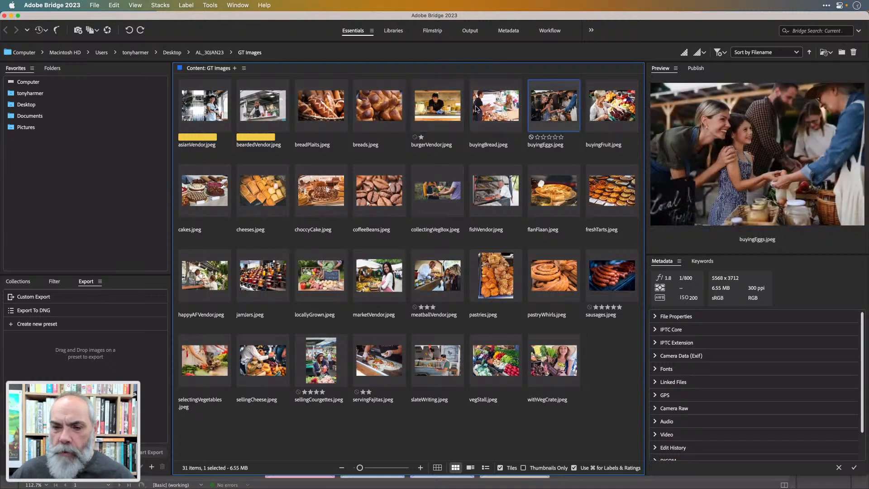
{"action": "left_click", "coordinate": [436, 108], "text": "super"}
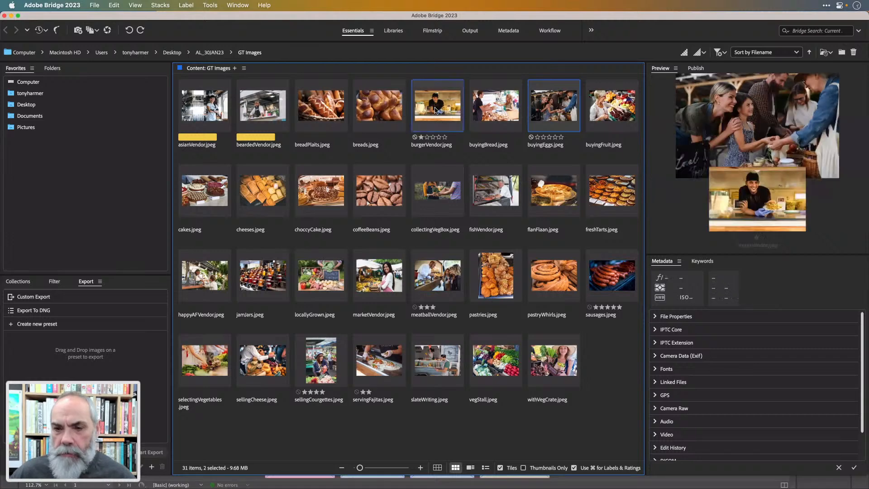
{"action": "left_click", "coordinate": [320, 107], "text": "super"}
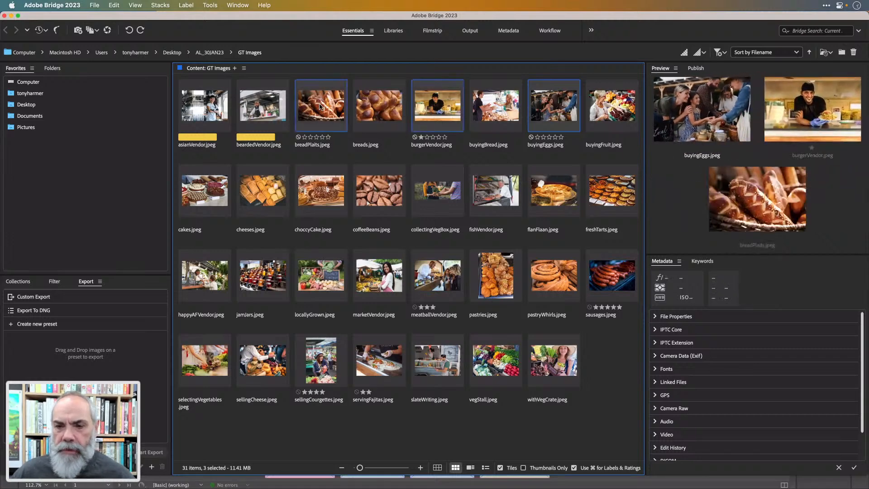
{"action": "right_click", "coordinate": [319, 107]}
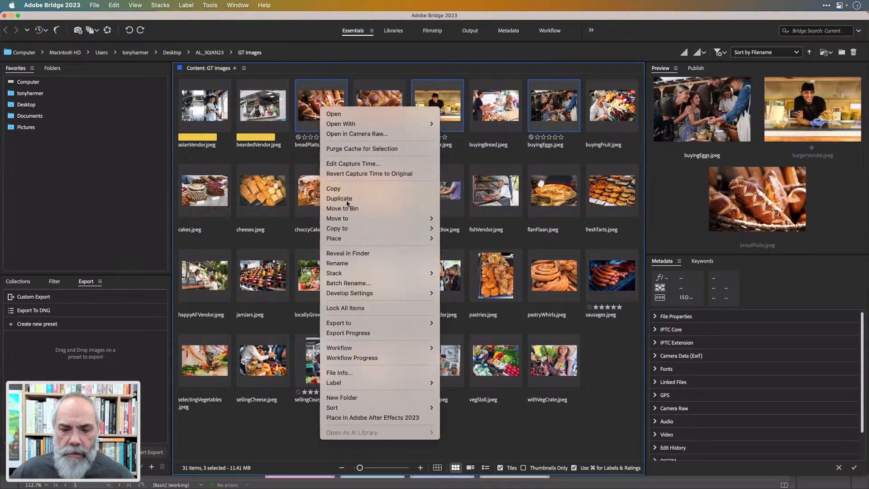
{"action": "mouse_move", "coordinate": [377, 383]}
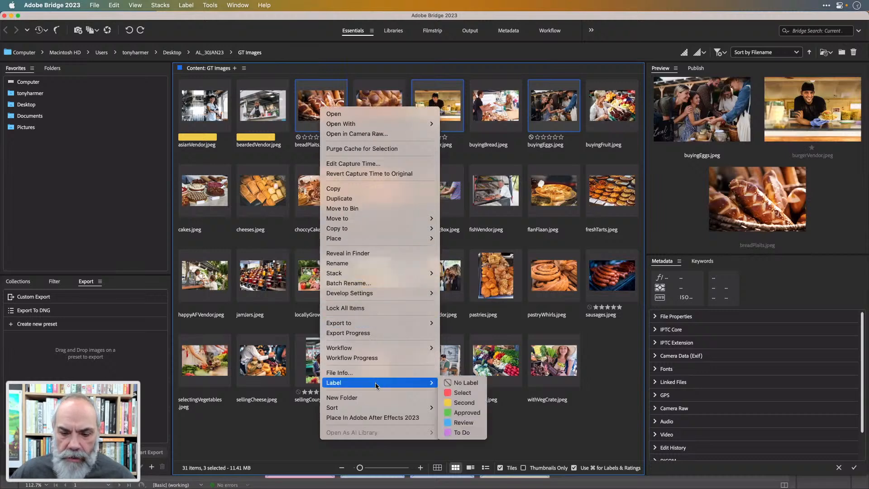
{"action": "left_click", "coordinate": [464, 404]}
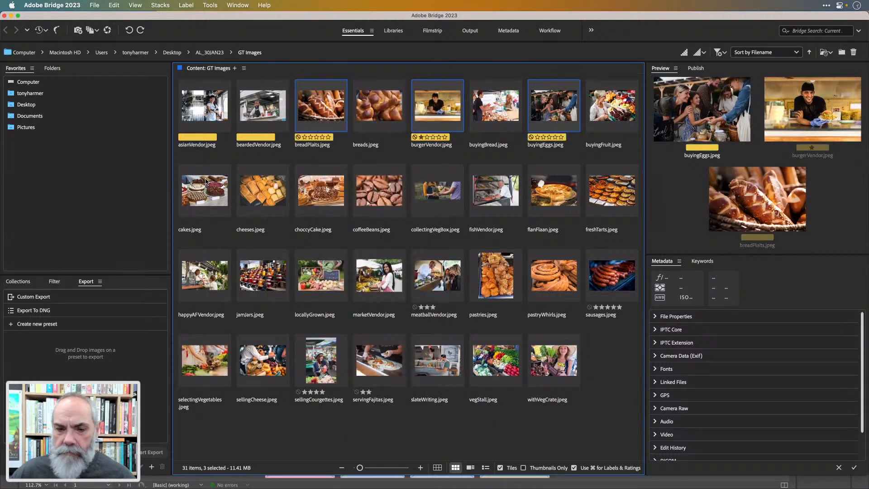
- Assign the yellow Second label to cakes.jpeg in the second row of images
{"action": "left_click", "coordinate": [220, 184]}
{"action": "right_click", "coordinate": [220, 184]}
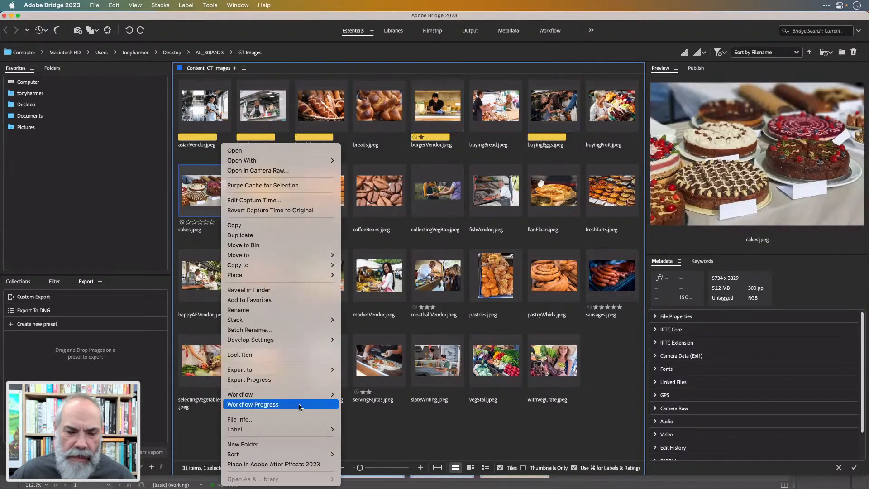
{"action": "mouse_move", "coordinate": [298, 429]}
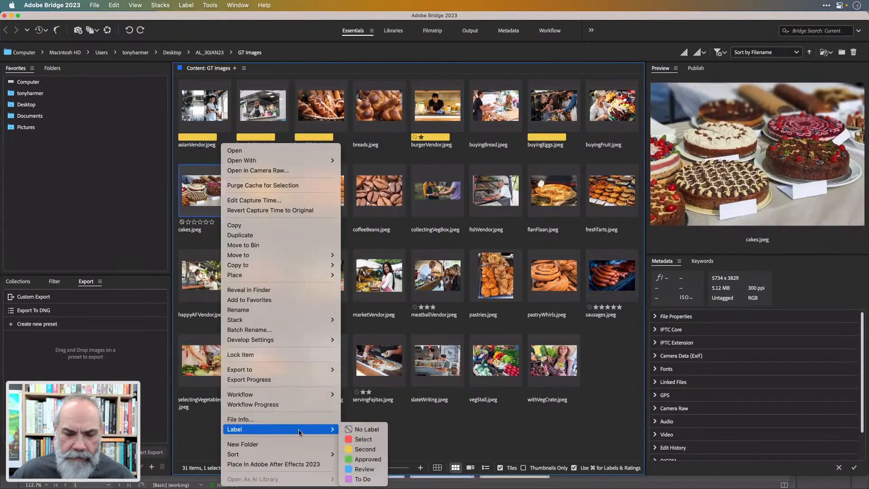
{"action": "left_click", "coordinate": [365, 449]}
- Preview cheeses.jpeg and choccyCake.jpeg, and assign the yellow Second label to choccyCake.jpeg only
{"action": "left_click", "coordinate": [267, 194]}
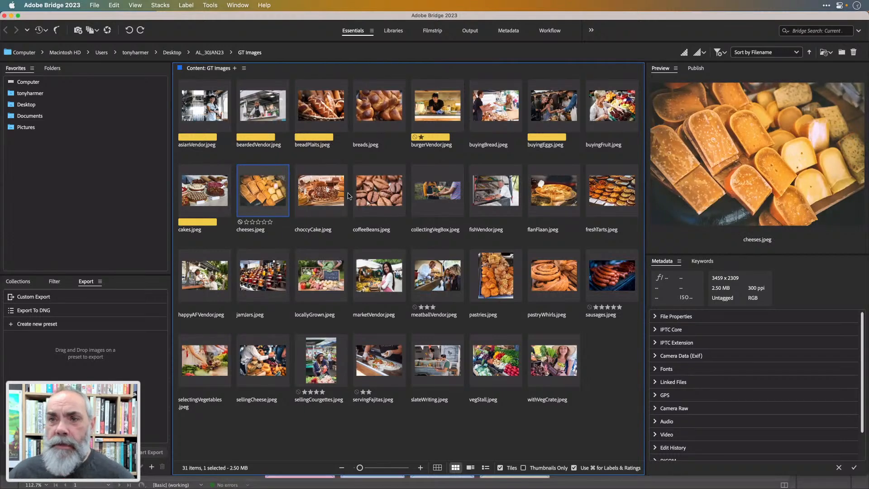
{"action": "left_click", "coordinate": [330, 196]}
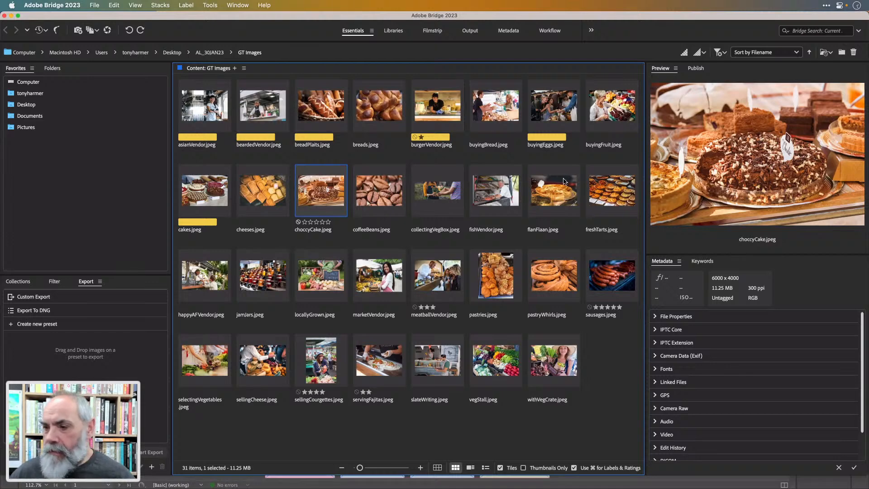
{"action": "right_click", "coordinate": [336, 199]}
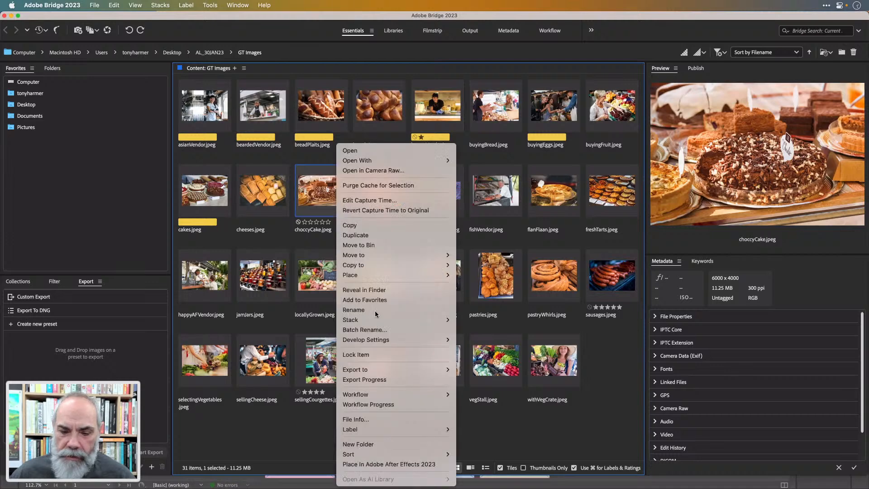
{"action": "mouse_move", "coordinate": [407, 429]}
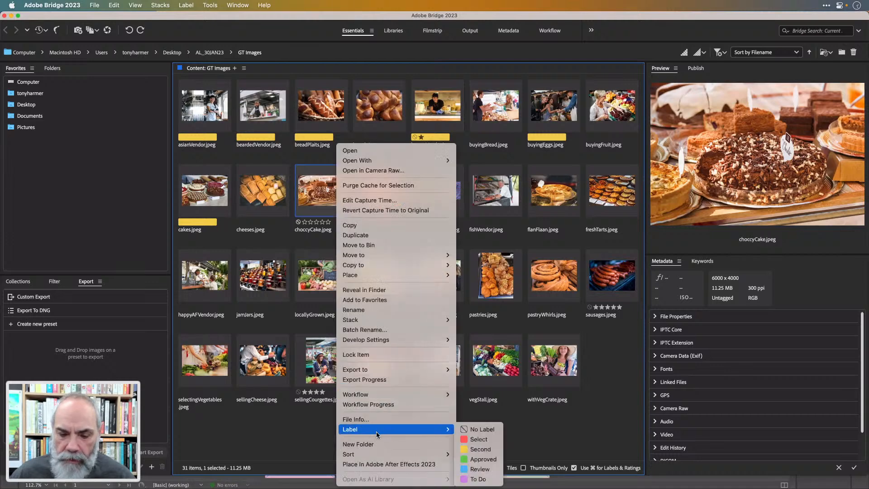
{"action": "left_click", "coordinate": [478, 449]}
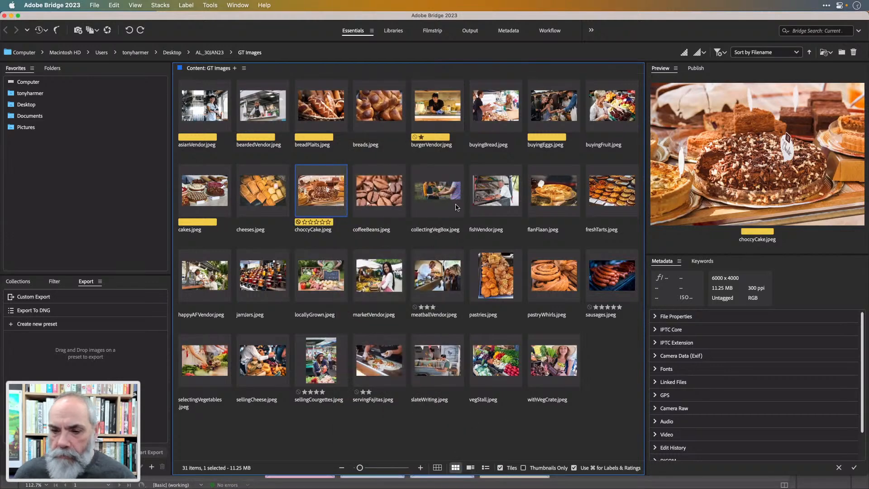
- Preview coffeeBeans.jpeg and collectingVegBox.jpeg, and assign the yellow Second label to fishVendor.jpeg, flanFlaan.jpeg and freshTarts.jpeg together
{"action": "left_click", "coordinate": [397, 195]}
{"action": "left_click", "coordinate": [452, 186]}
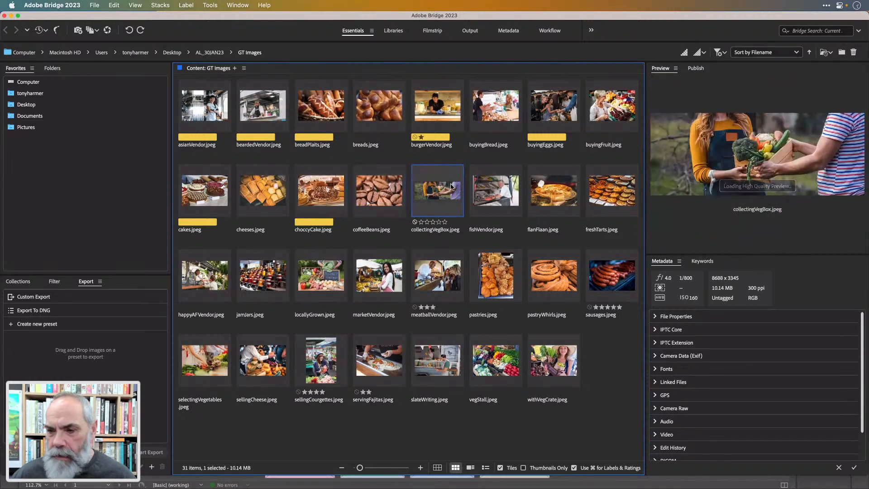
{"action": "left_click", "coordinate": [500, 188]}
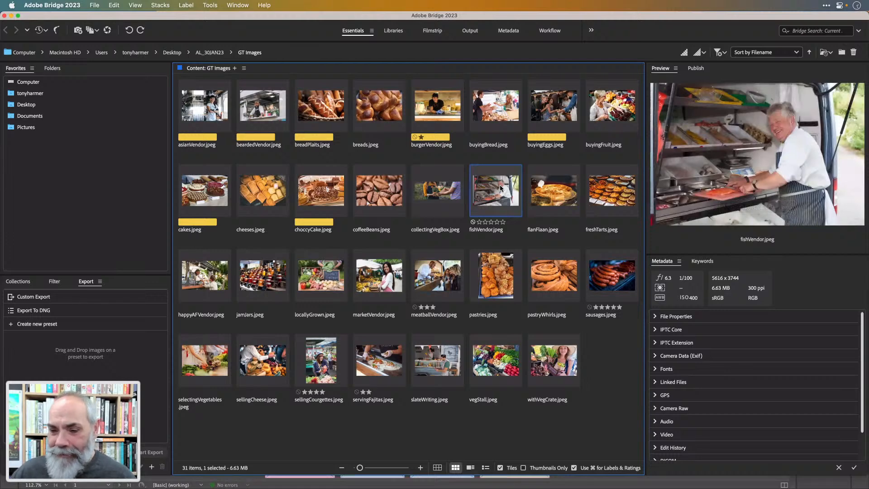
{"action": "left_click", "coordinate": [555, 196]}
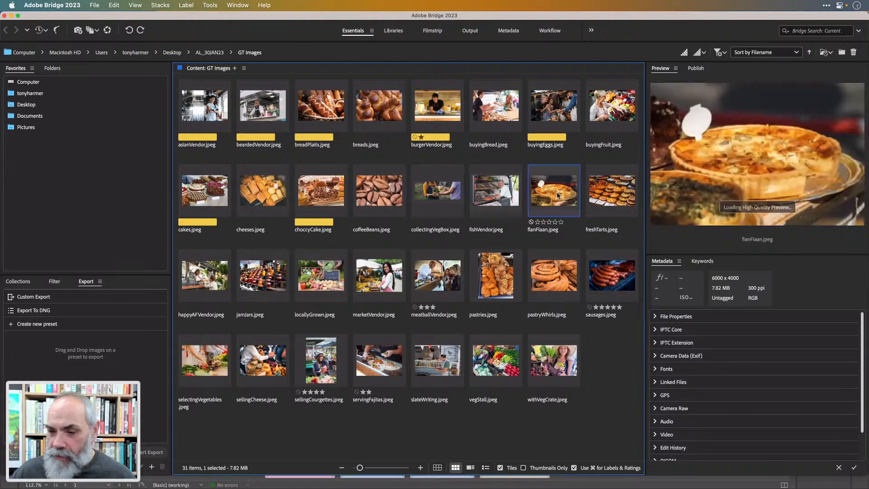
{"action": "left_click", "coordinate": [512, 196], "text": "super"}
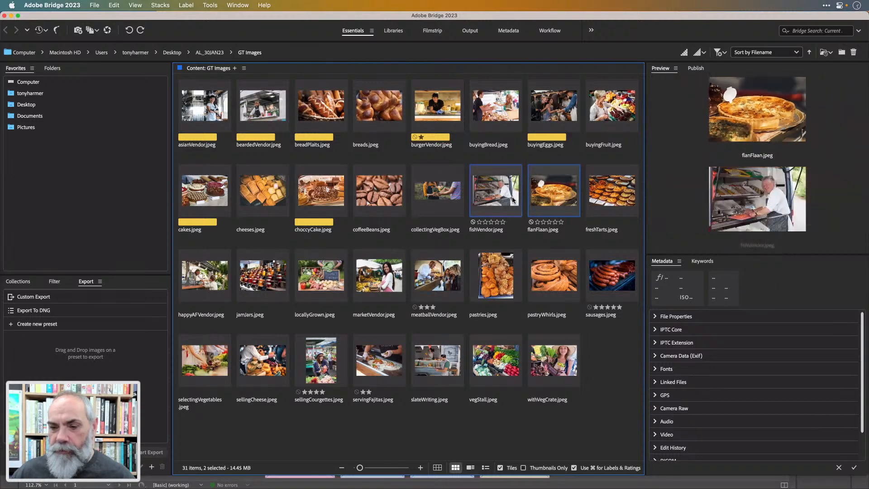
{"action": "left_click", "coordinate": [617, 201], "text": "super"}
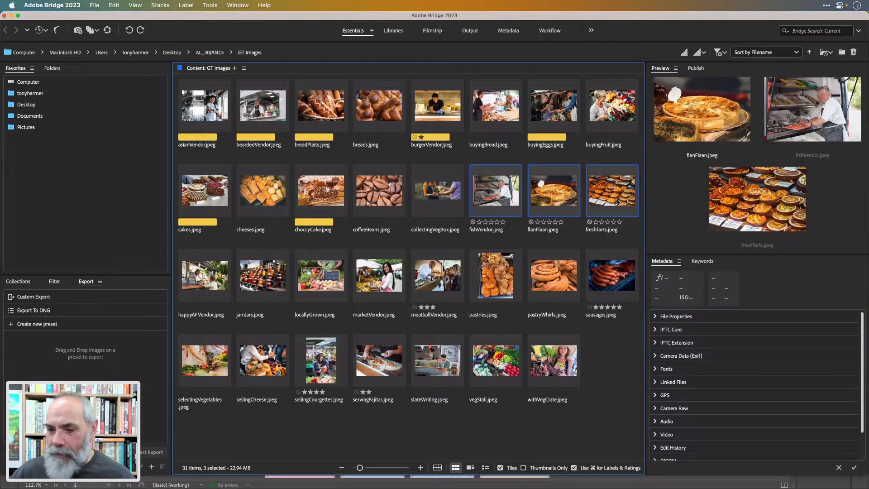
{"action": "right_click", "coordinate": [617, 201]}
{"action": "mouse_move", "coordinate": [727, 429]}
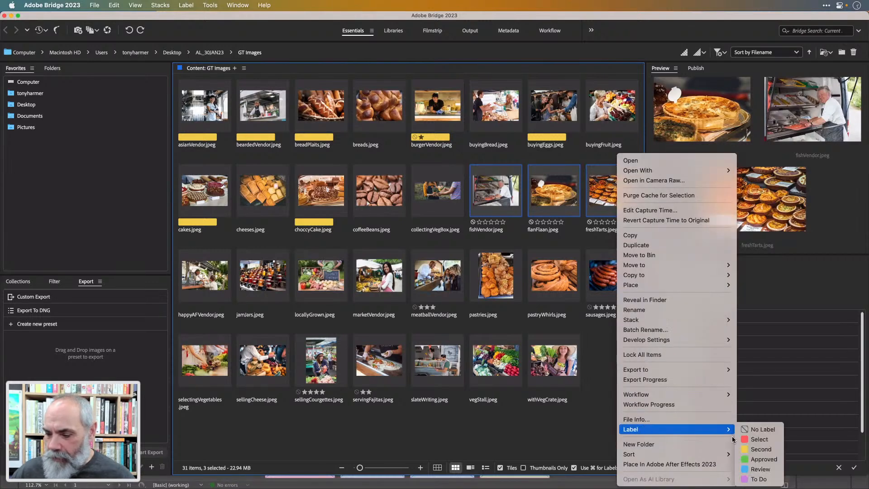
{"action": "left_click", "coordinate": [760, 449]}
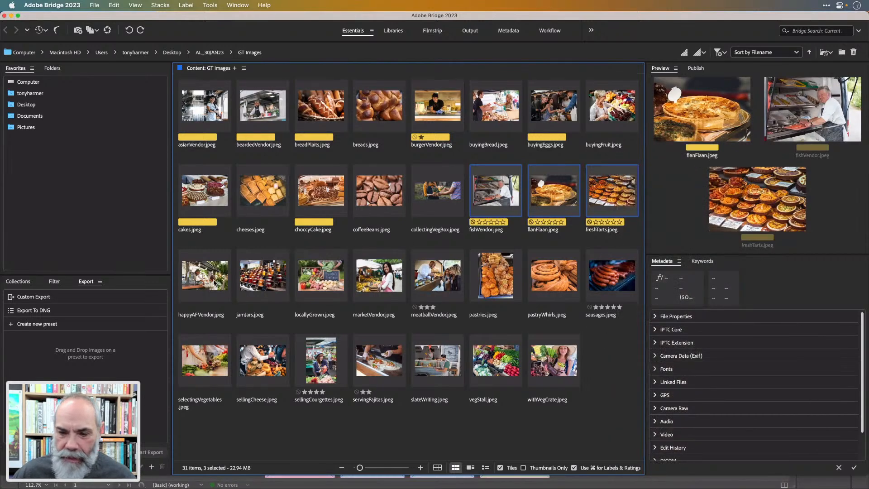
- Assign the yellow Second label to happyAFVendor.jpeg at the start of the third row
{"action": "left_click", "coordinate": [204, 283]}
{"action": "right_click", "coordinate": [204, 283]}
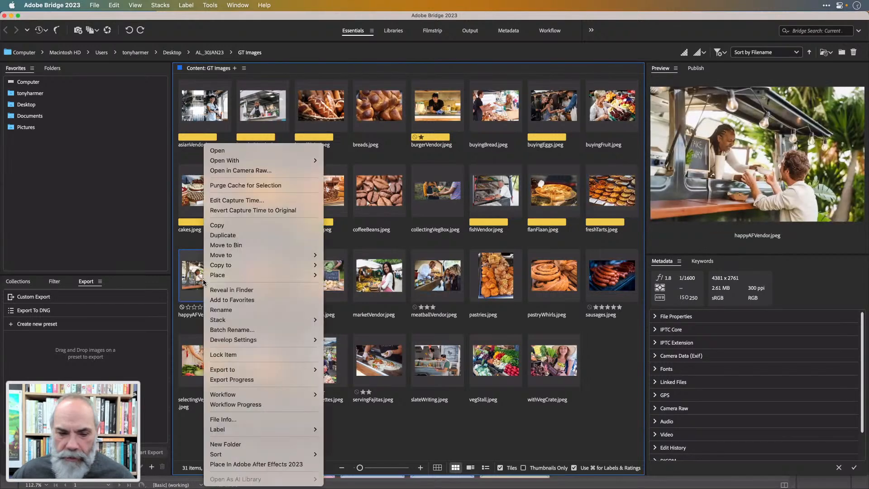
{"action": "mouse_move", "coordinate": [275, 430]}
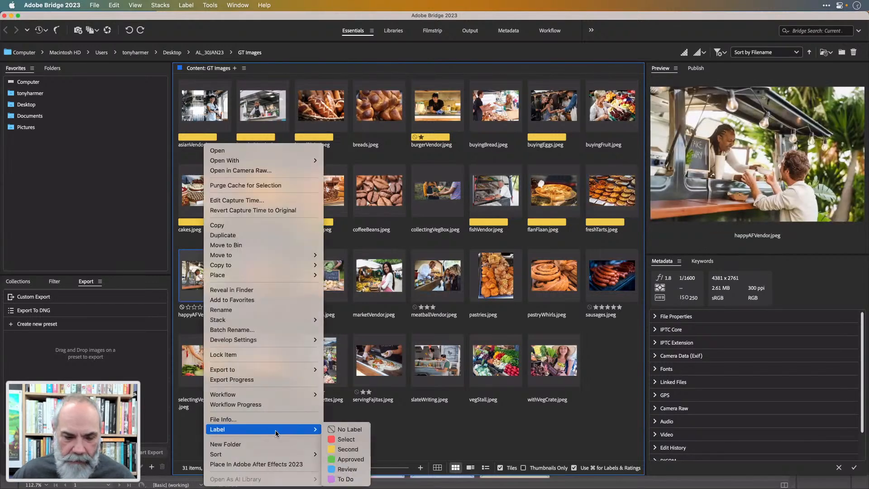
{"action": "left_click", "coordinate": [364, 450]}
- Preview jamJars.jpeg and locallyGrown.jpeg, and inspect the signboard and string lights in happyAFVendor.jpeg with the 100% preview loupe
{"action": "left_click", "coordinate": [278, 288]}
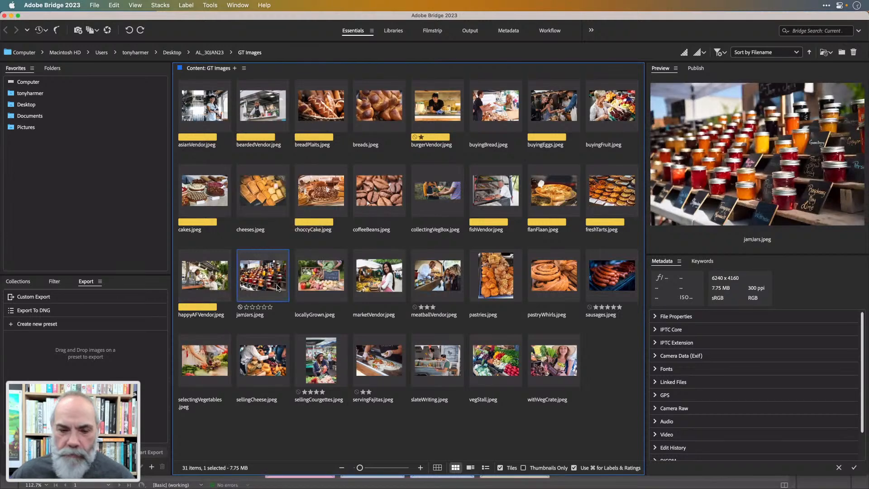
{"action": "left_click", "coordinate": [334, 283]}
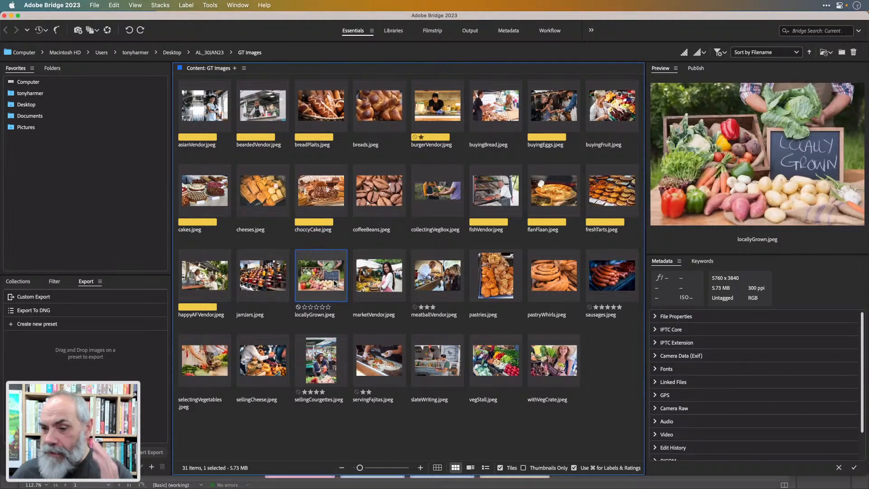
{"action": "key", "text": "Left"}
{"action": "key", "text": "Left"}
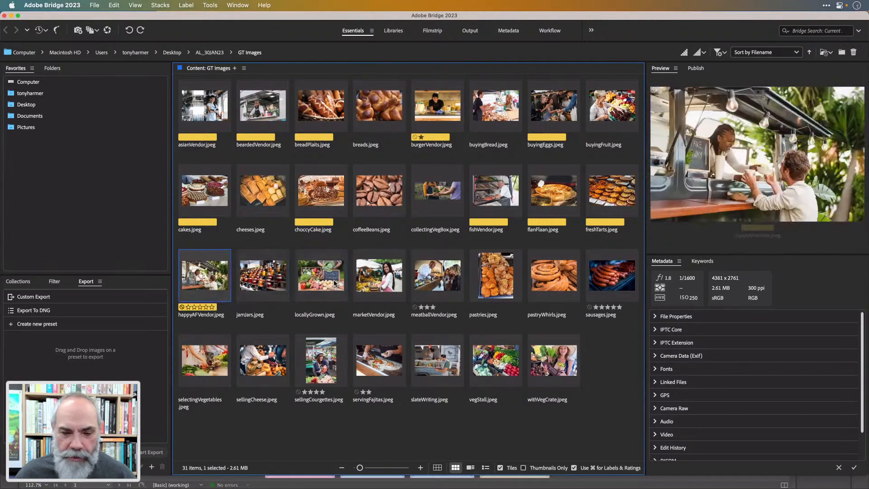
{"action": "left_click", "coordinate": [708, 154]}
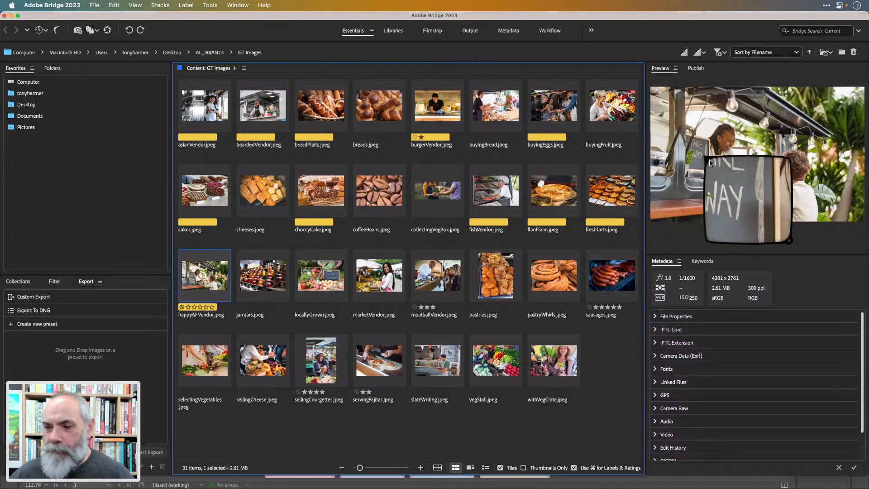
{"action": "left_click_drag", "start_coordinate": [715, 162], "coordinate": [796, 128]}
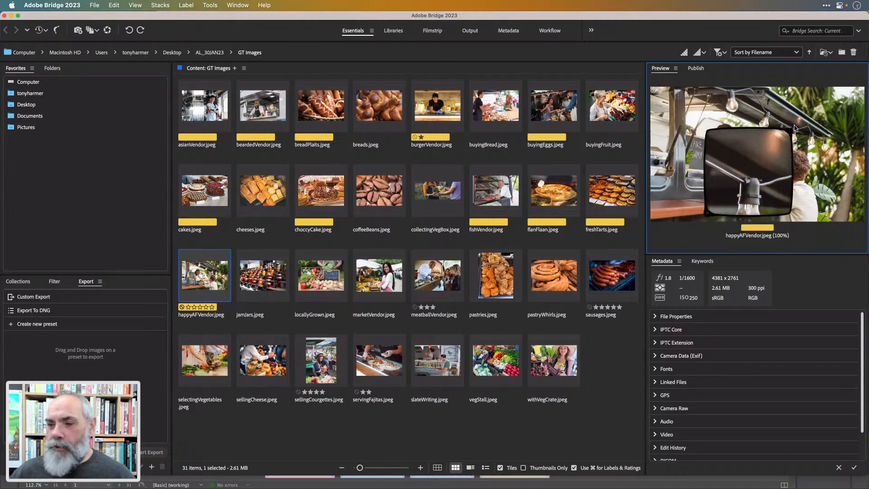
{"action": "left_click", "coordinate": [792, 131]}
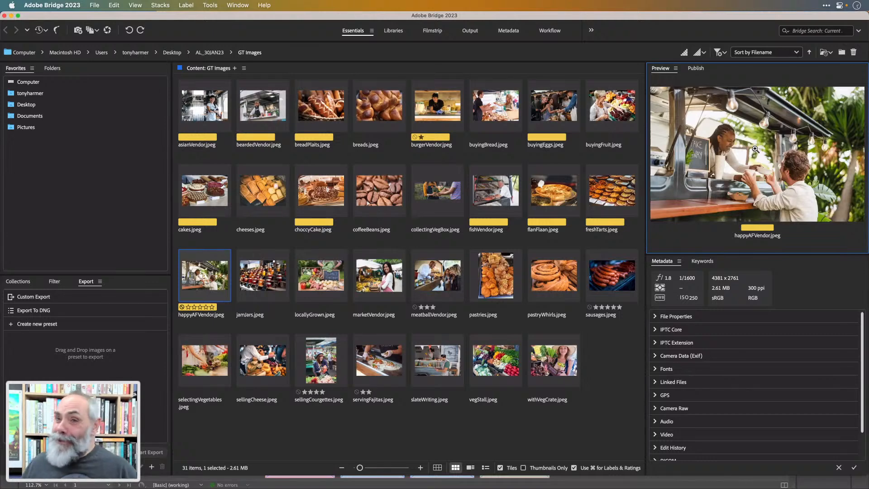
- Preview the third-row images one by one from jamJars.jpeg through pastryWhirls.jpeg
{"action": "left_click", "coordinate": [266, 273]}
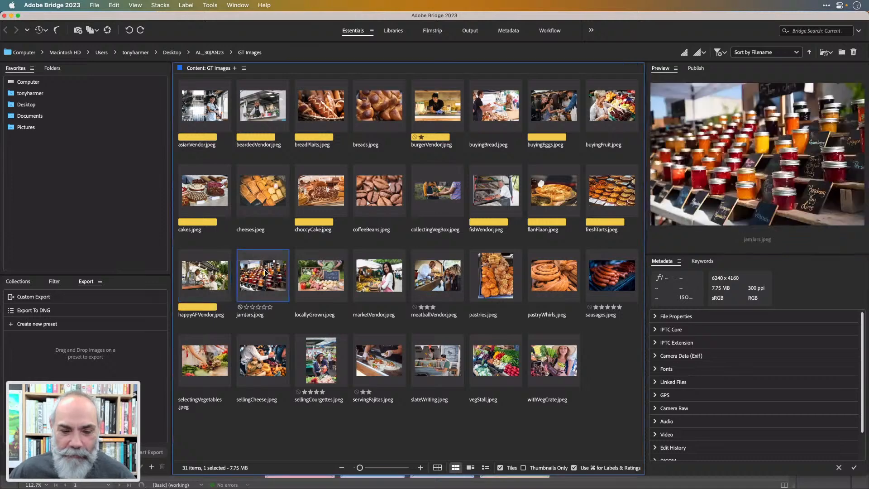
{"action": "left_click", "coordinate": [326, 280]}
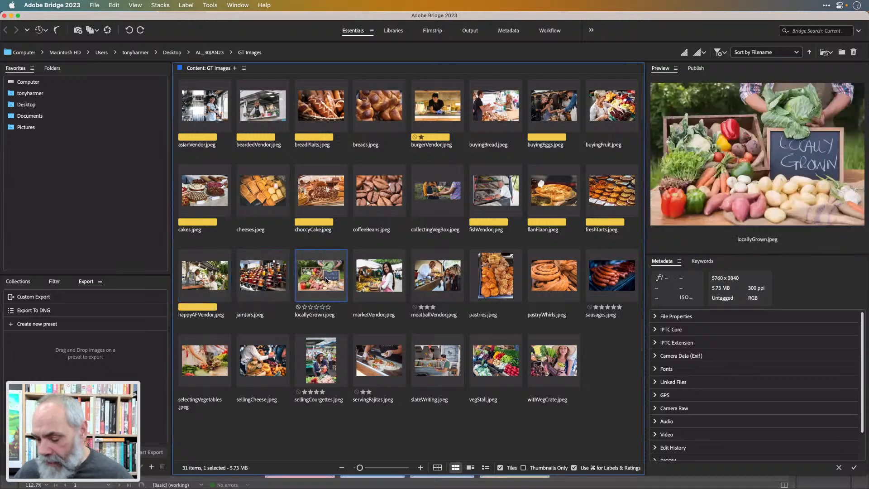
{"action": "key", "text": "Right"}
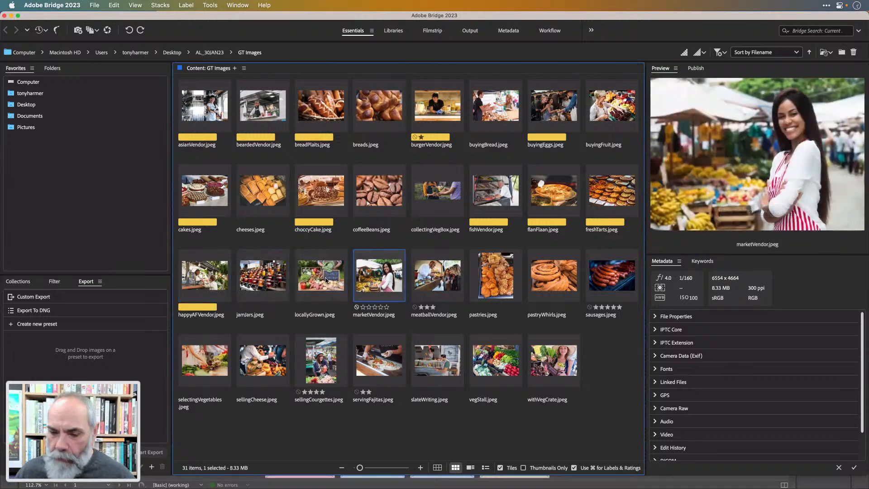
{"action": "key", "text": "Right"}
{"action": "key", "text": "Right"}
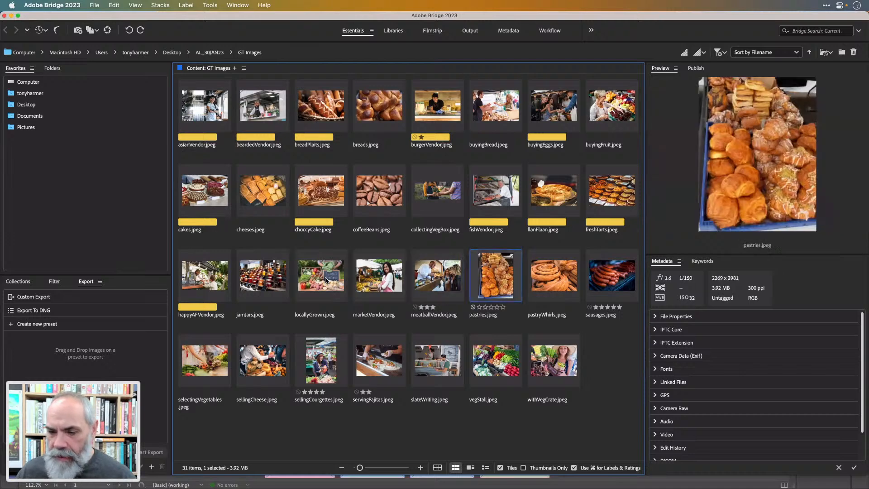
{"action": "key", "text": "Right"}
- Select the seven third-row images from sausages.jpeg back to jamJars.jpeg, assign them the yellow Second label, and clear the selection
{"action": "key", "text": "Right"}
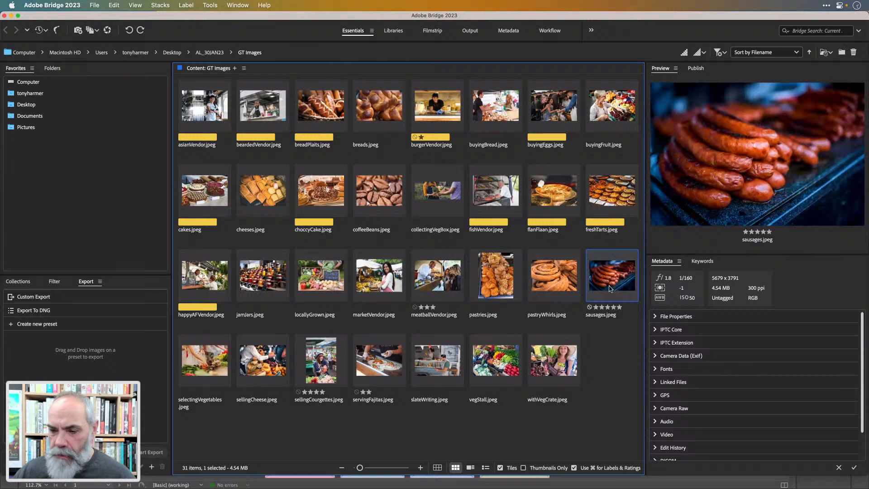
{"action": "left_click", "coordinate": [550, 280], "text": "super"}
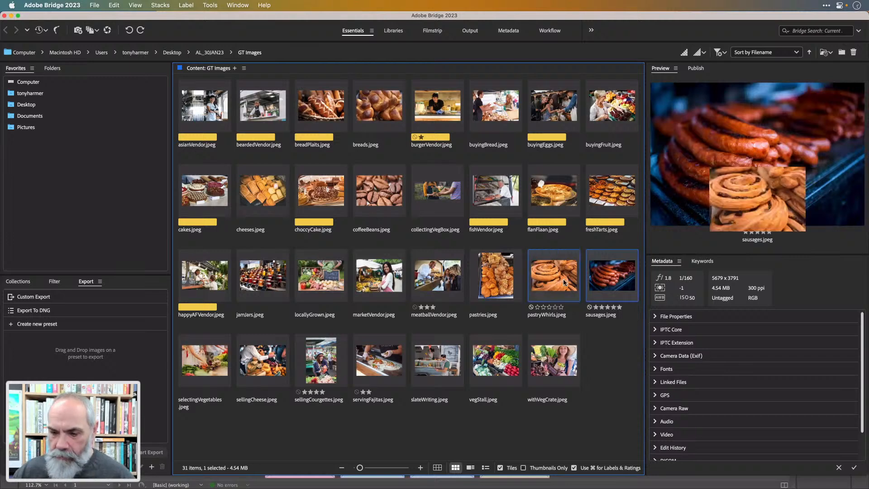
{"action": "left_click", "coordinate": [509, 282], "text": "super"}
{"action": "left_click", "coordinate": [437, 276], "text": "super"}
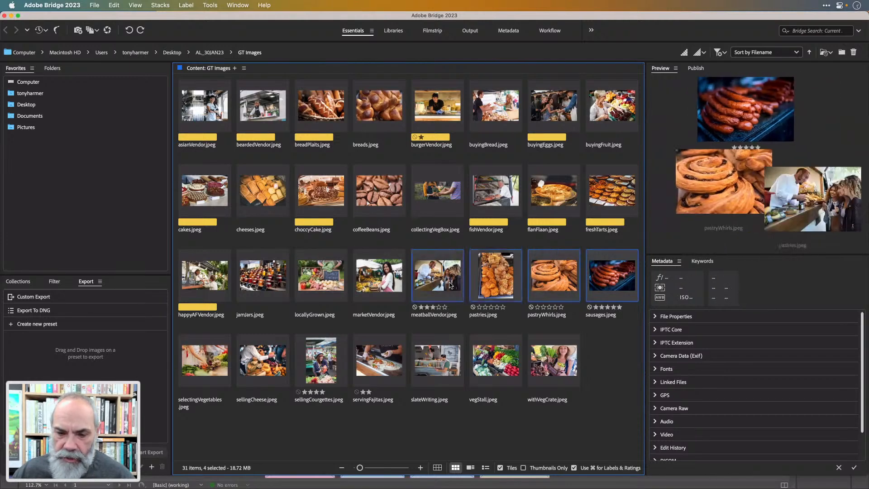
{"action": "left_click", "coordinate": [379, 276], "text": "super"}
{"action": "left_click", "coordinate": [326, 281], "text": "super"}
{"action": "left_click", "coordinate": [269, 285], "text": "super"}
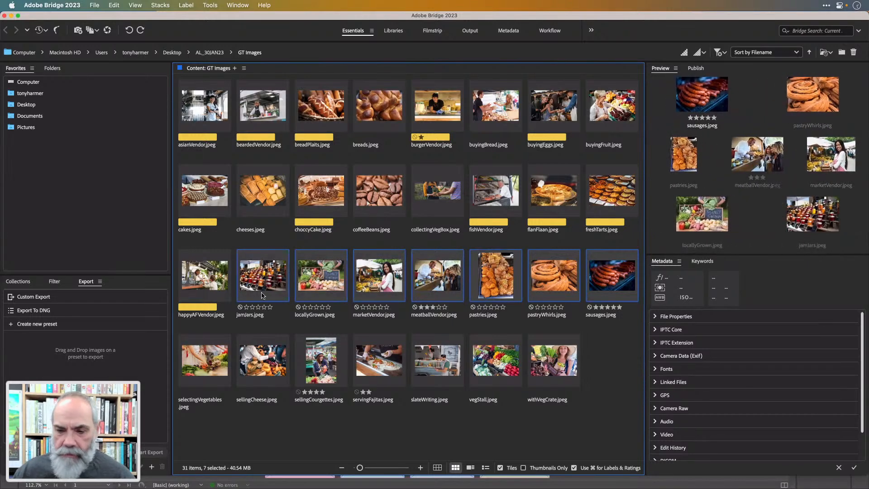
{"action": "right_click", "coordinate": [262, 295]}
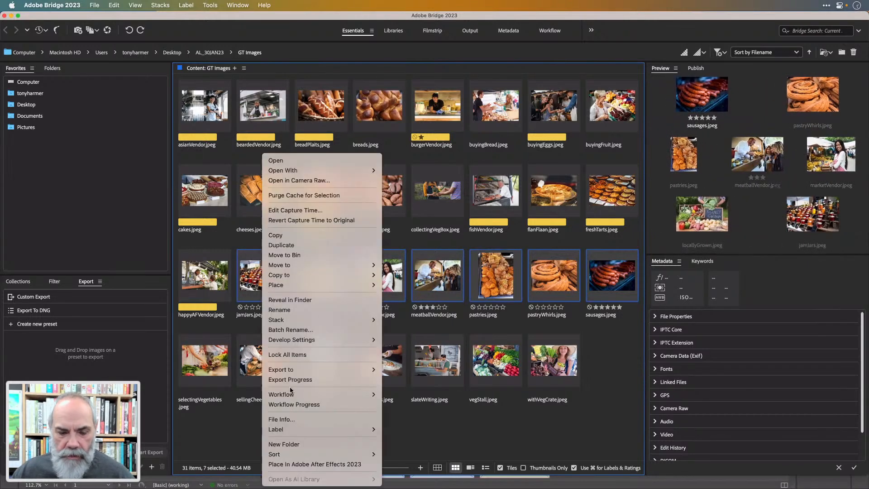
{"action": "mouse_move", "coordinate": [354, 431]}
{"action": "left_click", "coordinate": [400, 449]}
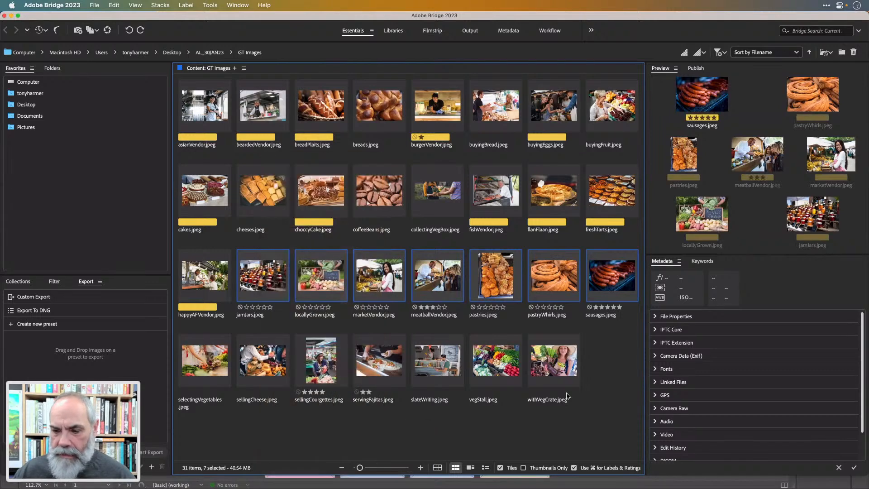
{"action": "key", "text": "super+shift+a"}
- Assign the yellow Second label to selectingVegetables.jpeg at the start of the fourth row
{"action": "left_click", "coordinate": [224, 375]}
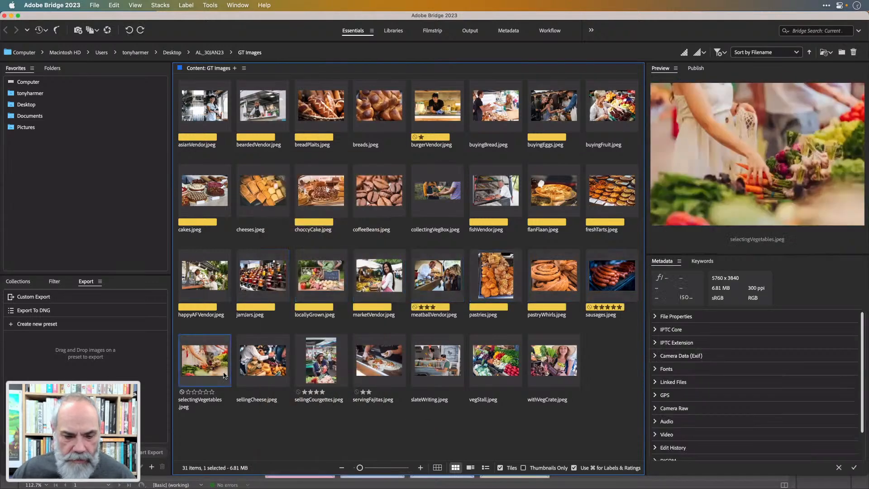
{"action": "right_click", "coordinate": [222, 375]}
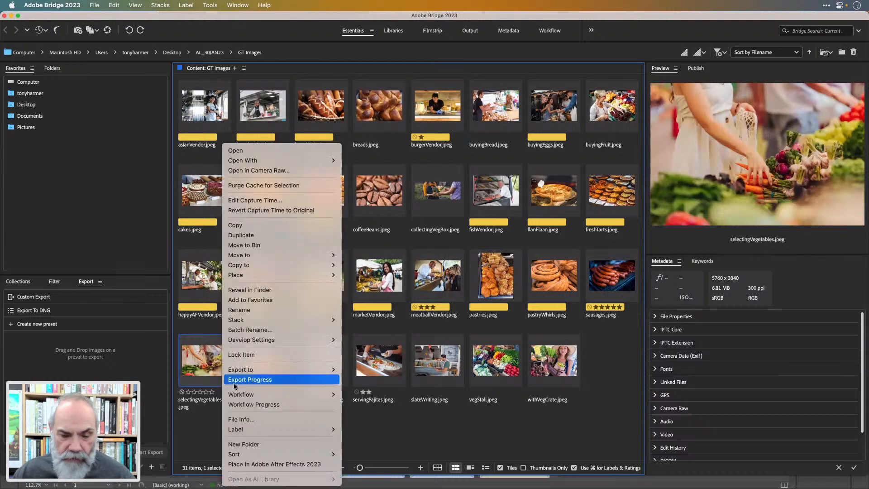
{"action": "mouse_move", "coordinate": [276, 429]}
{"action": "left_click", "coordinate": [380, 450]}
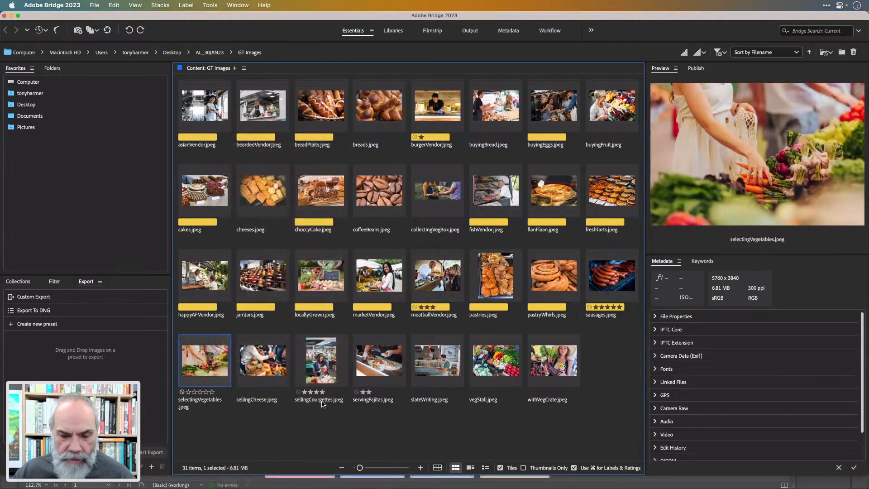
- Preview sellingCheese.jpeg and sellingCourgettes.jpeg, and assign the yellow Second label to sellingCourgettes.jpeg only
{"action": "left_click", "coordinate": [268, 357]}
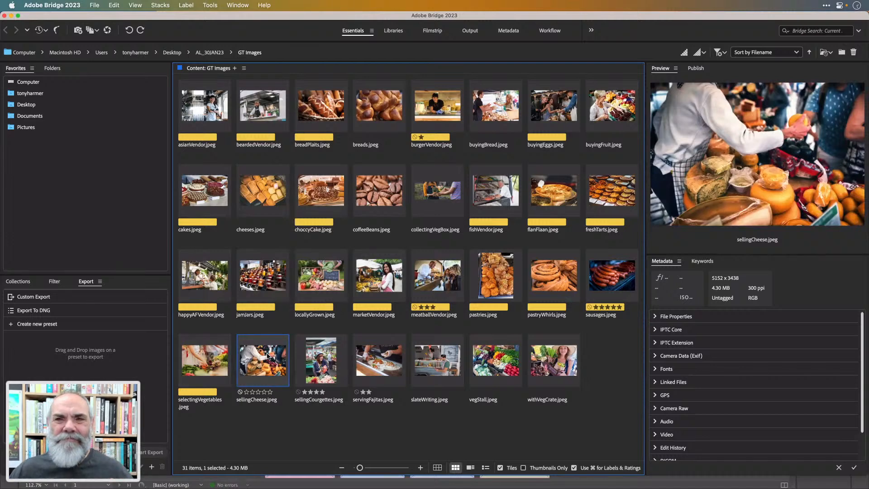
{"action": "left_click", "coordinate": [310, 370]}
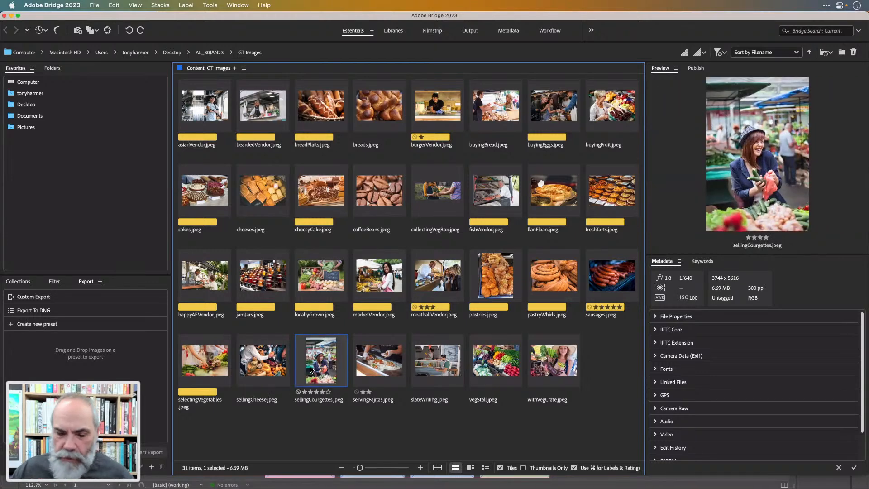
{"action": "right_click", "coordinate": [310, 370]}
{"action": "mouse_move", "coordinate": [335, 431]}
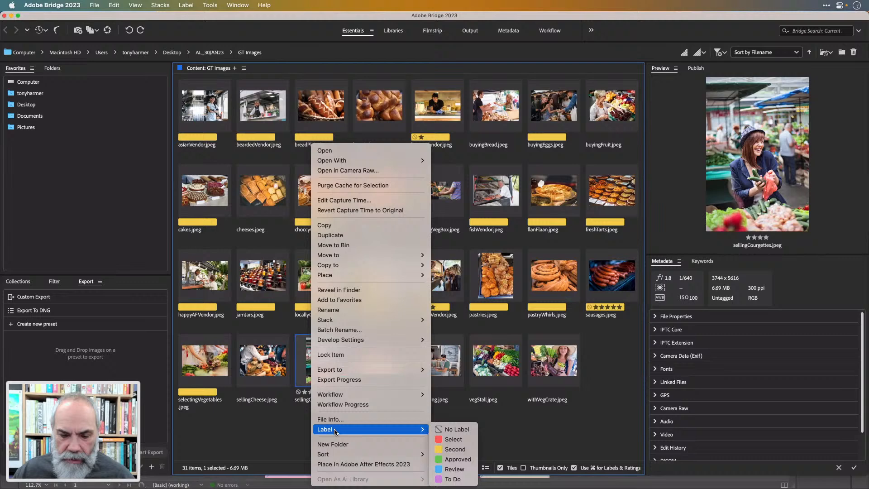
{"action": "left_click", "coordinate": [449, 449]}
- Assign the yellow Second label to servingFajitas.jpeg in the fourth row
{"action": "left_click", "coordinate": [380, 350]}
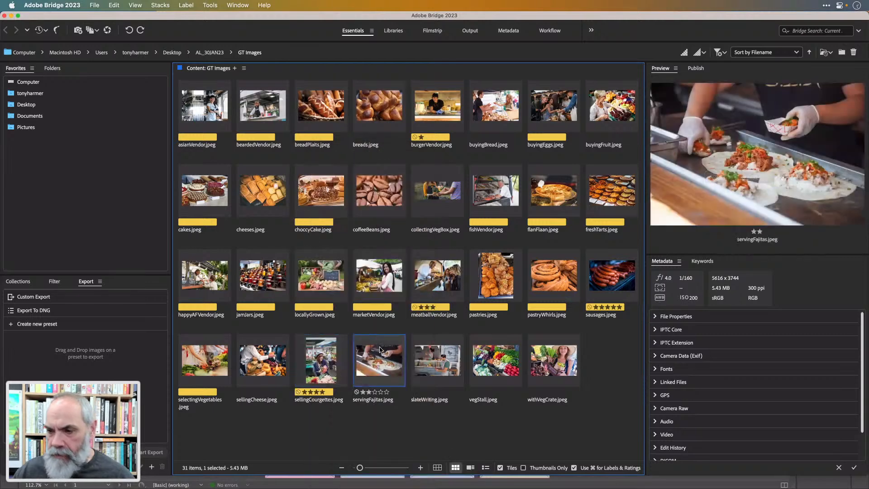
{"action": "right_click", "coordinate": [394, 366]}
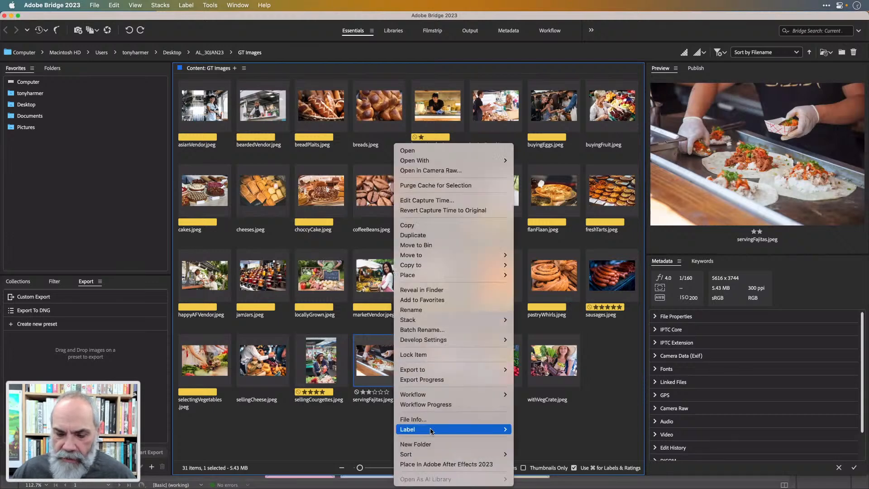
{"action": "mouse_move", "coordinate": [431, 430]}
{"action": "left_click", "coordinate": [537, 448]}
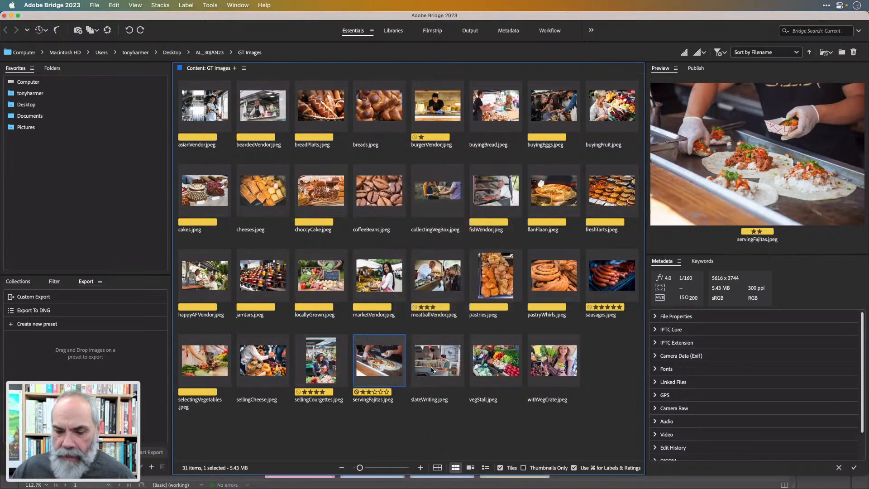
- Assign the yellow Second label to slateWriting.jpeg in the fourth row
{"action": "left_click", "coordinate": [431, 370]}
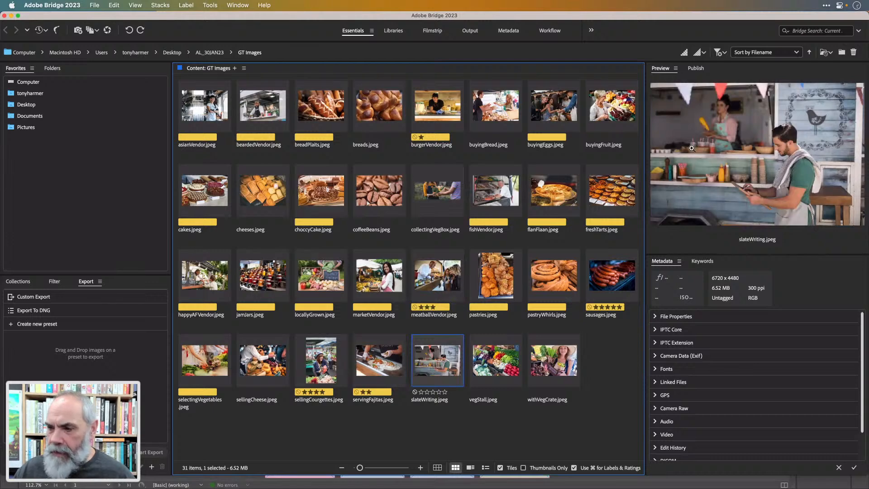
{"action": "right_click", "coordinate": [442, 353]}
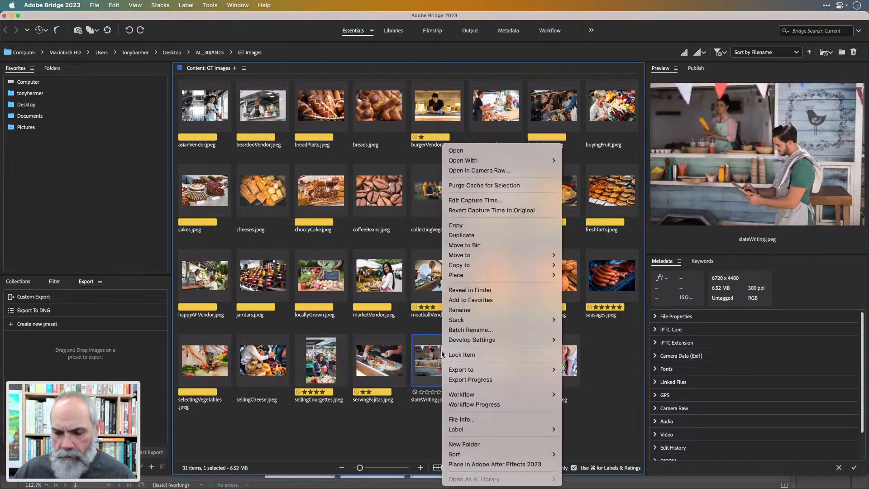
{"action": "mouse_move", "coordinate": [497, 429]}
{"action": "left_click", "coordinate": [585, 449]}
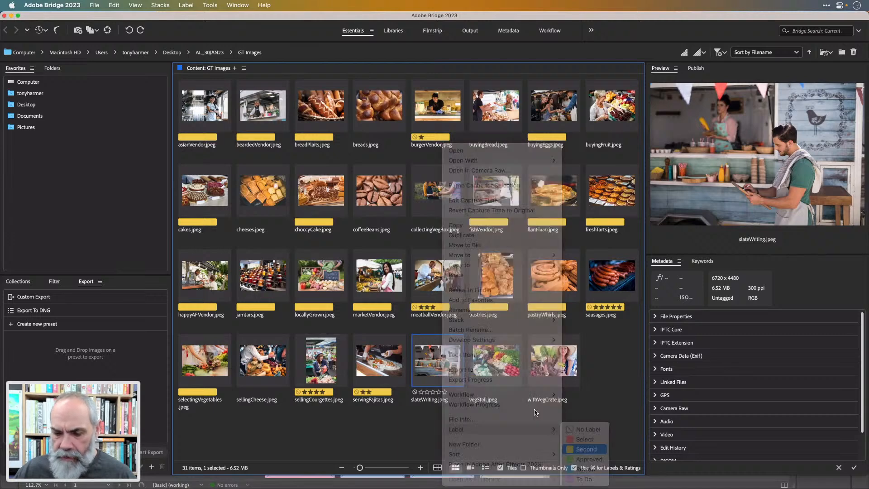
- Preview vegStall.jpeg and withVegCrate.jpeg at the end of the fourth row
{"action": "left_click", "coordinate": [509, 375]}
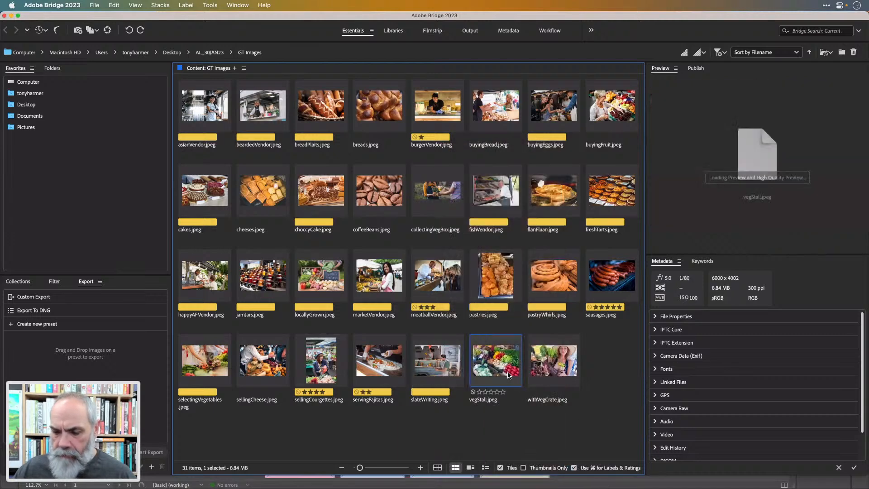
{"action": "left_click", "coordinate": [536, 369]}
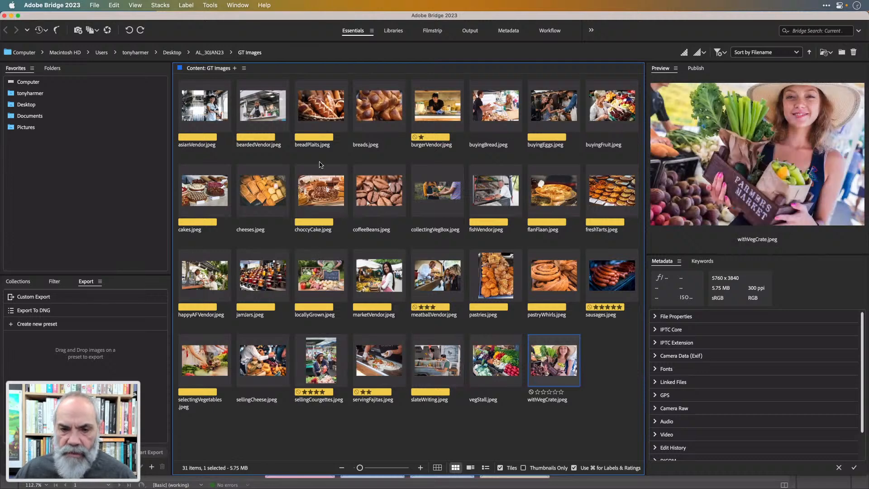
{"action": "left_click", "coordinate": [186, 5]}
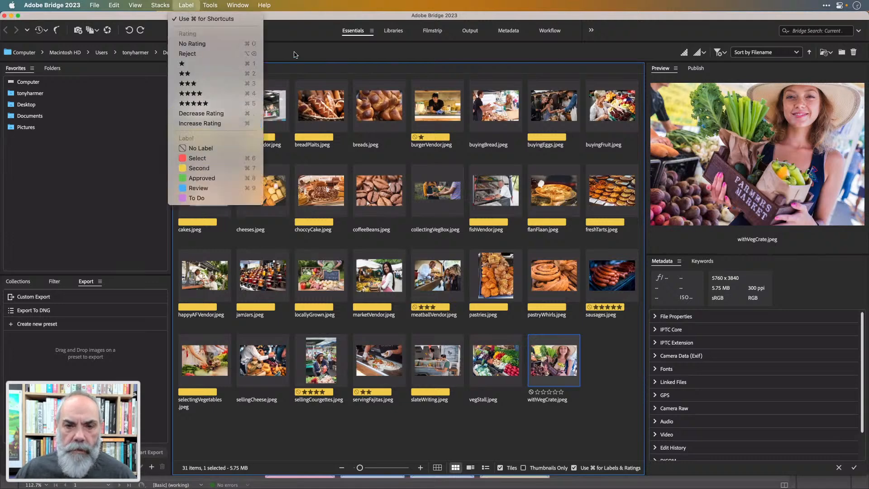
{"action": "key", "text": "Escape"}
- Select the ten yellow-labelled images in the first two rows, from asianVendor.jpeg to freshTarts.jpeg, leaving out the unlabelled ones
{"action": "left_click", "coordinate": [209, 119]}
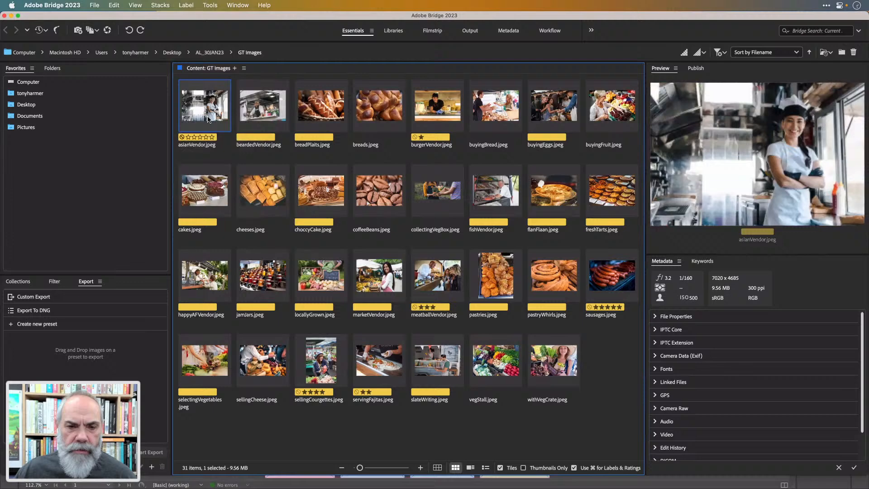
{"action": "left_click", "coordinate": [263, 115], "text": "shift"}
{"action": "left_click", "coordinate": [321, 112], "text": "shift"}
{"action": "left_click", "coordinate": [441, 110], "text": "shift"}
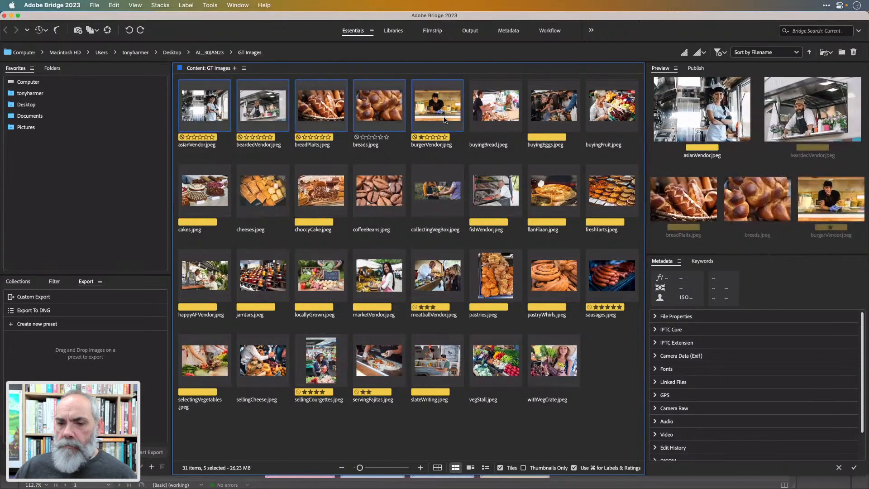
{"action": "left_click", "coordinate": [384, 118], "text": "super"}
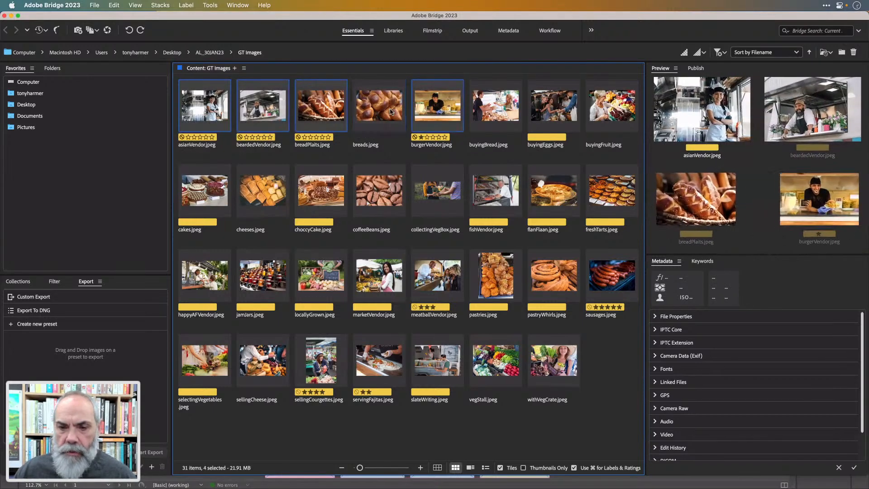
{"action": "left_click", "coordinate": [547, 104], "text": "super"}
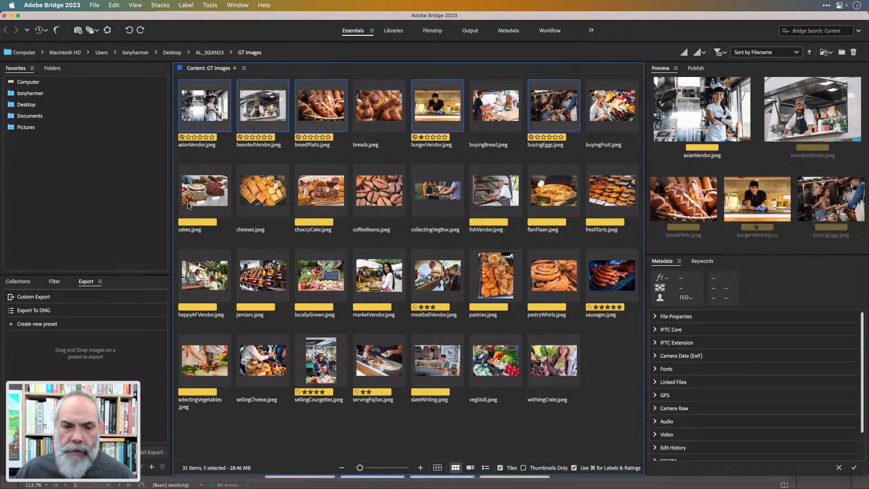
{"action": "left_click", "coordinate": [201, 200], "text": "super"}
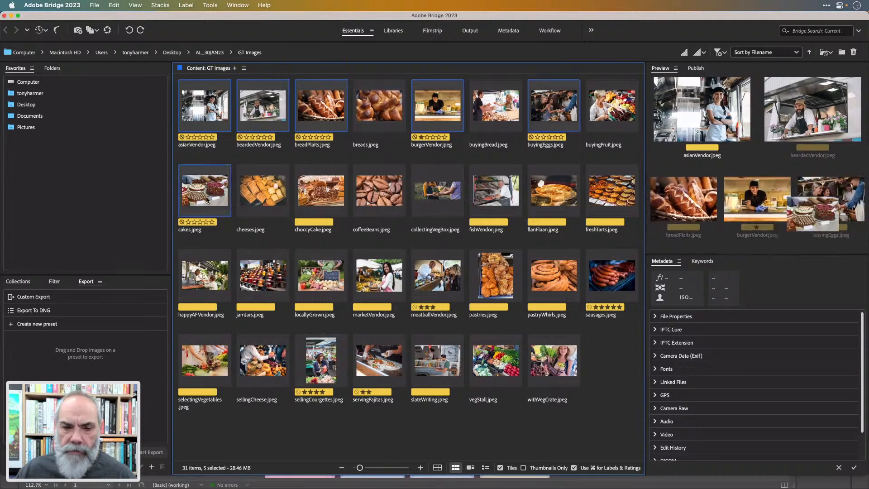
{"action": "left_click", "coordinate": [337, 198], "text": "super"}
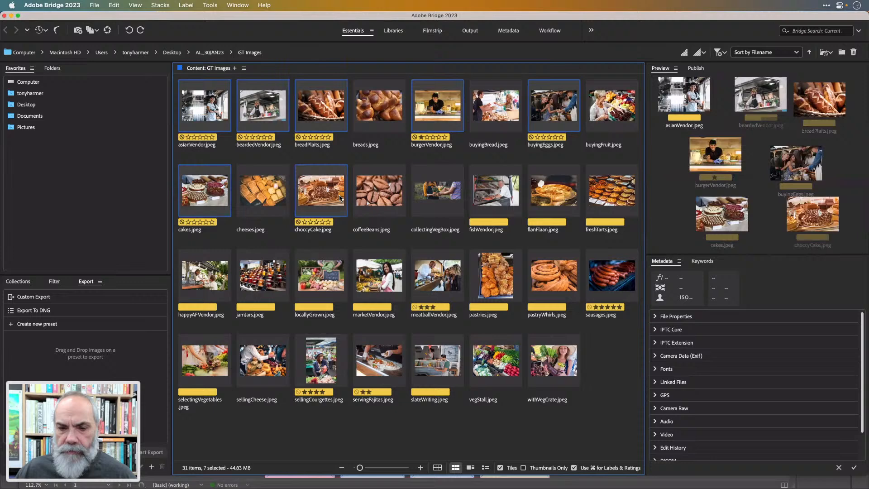
{"action": "left_click", "coordinate": [503, 204], "text": "super"}
{"action": "left_click", "coordinate": [552, 195], "text": "super"}
{"action": "left_click", "coordinate": [600, 191], "text": "super"}
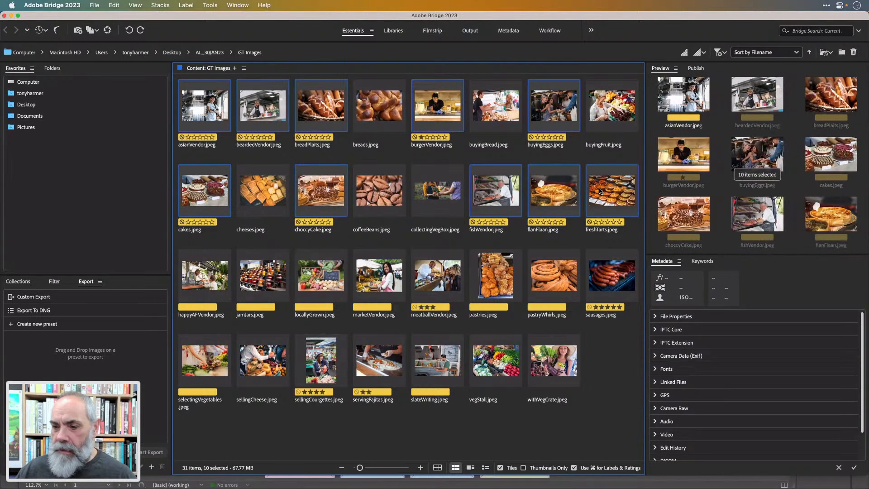
- Add all eight third-row images, from sausages.jpeg back to happyAFVendor.jpeg, to the selection
{"action": "left_click", "coordinate": [614, 284], "text": "super"}
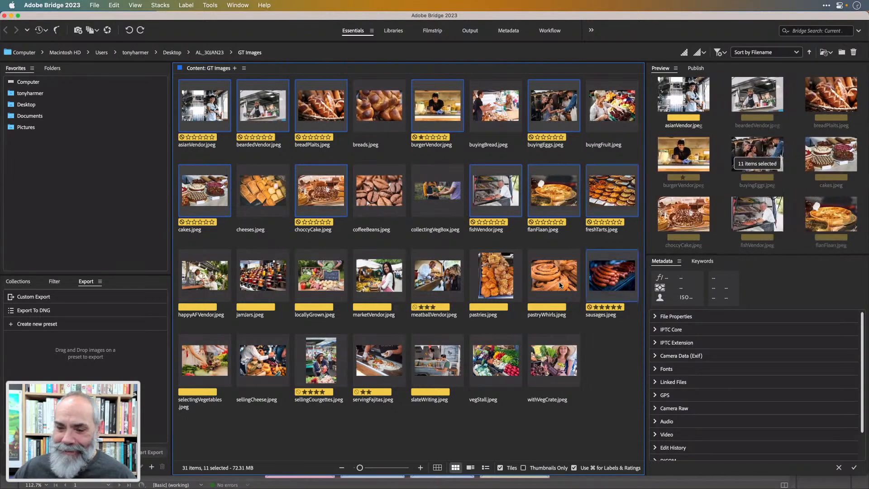
{"action": "left_click", "coordinate": [559, 285], "text": "super"}
{"action": "left_click", "coordinate": [496, 281], "text": "super"}
{"action": "left_click", "coordinate": [432, 280], "text": "super"}
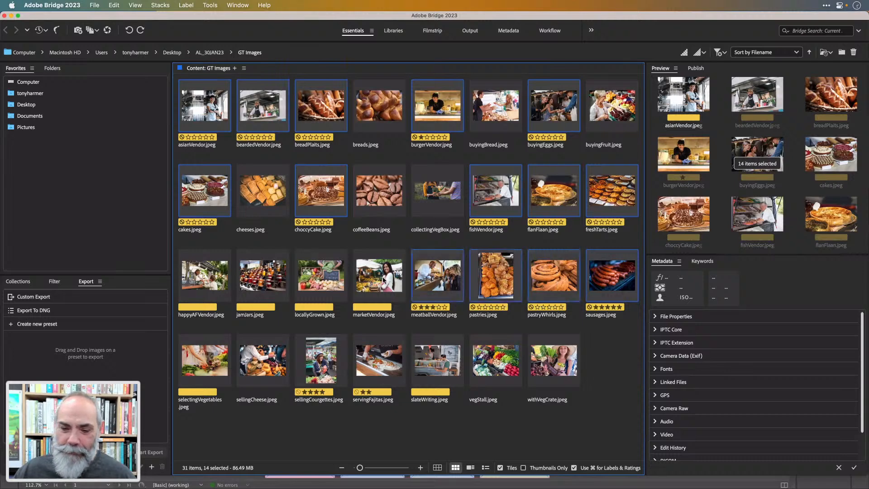
{"action": "left_click", "coordinate": [384, 280], "text": "super"}
{"action": "left_click", "coordinate": [340, 278], "text": "super"}
{"action": "left_click", "coordinate": [272, 277], "text": "super"}
{"action": "left_click", "coordinate": [212, 273], "text": "super"}
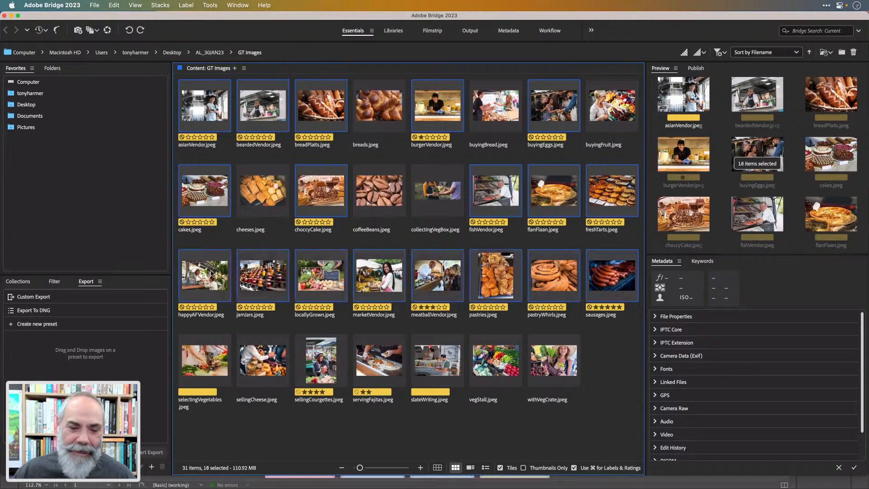
- Add the four yellow-labelled fourth-row images to the selection, assign the green Approved label to all selected images, and clear the selection
{"action": "left_click", "coordinate": [212, 375], "text": "super"}
{"action": "left_click", "coordinate": [322, 365], "text": "super"}
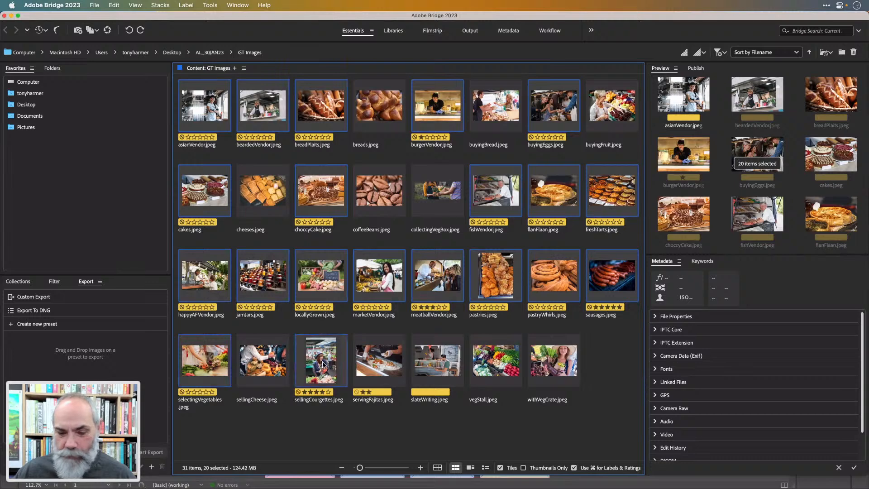
{"action": "left_click", "coordinate": [379, 369], "text": "super"}
{"action": "left_click", "coordinate": [420, 371], "text": "super"}
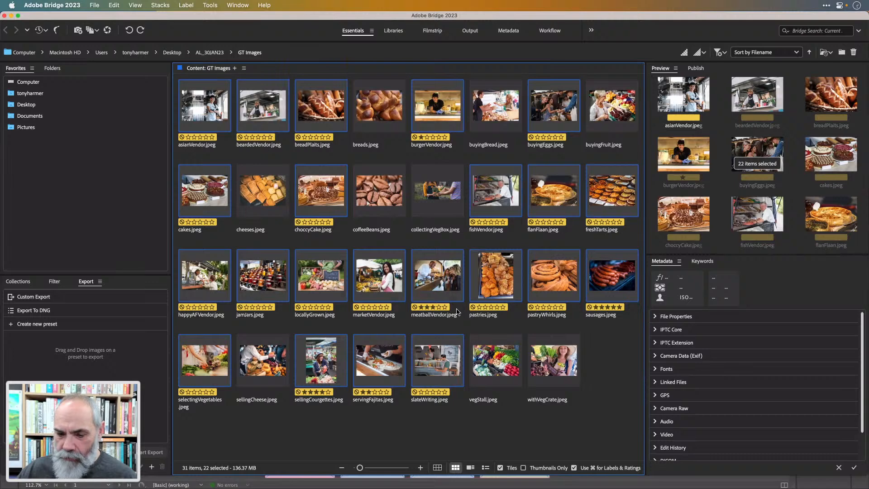
{"action": "right_click", "coordinate": [437, 358]}
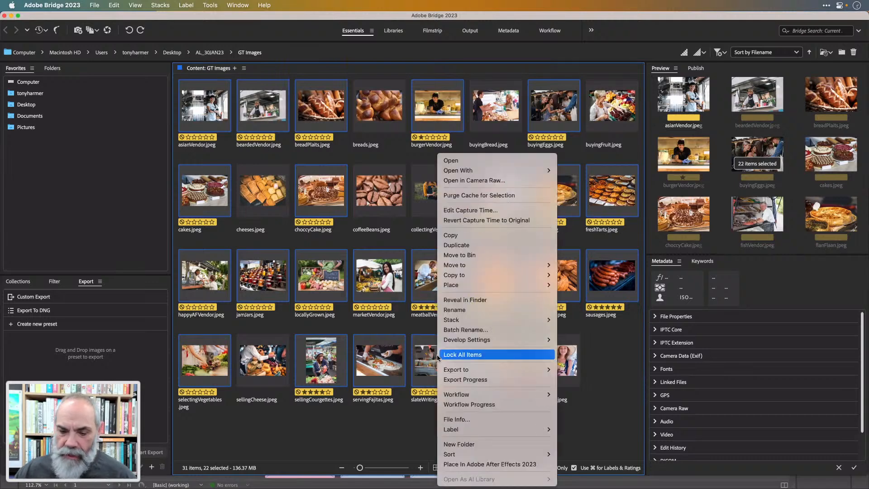
{"action": "mouse_move", "coordinate": [507, 431]}
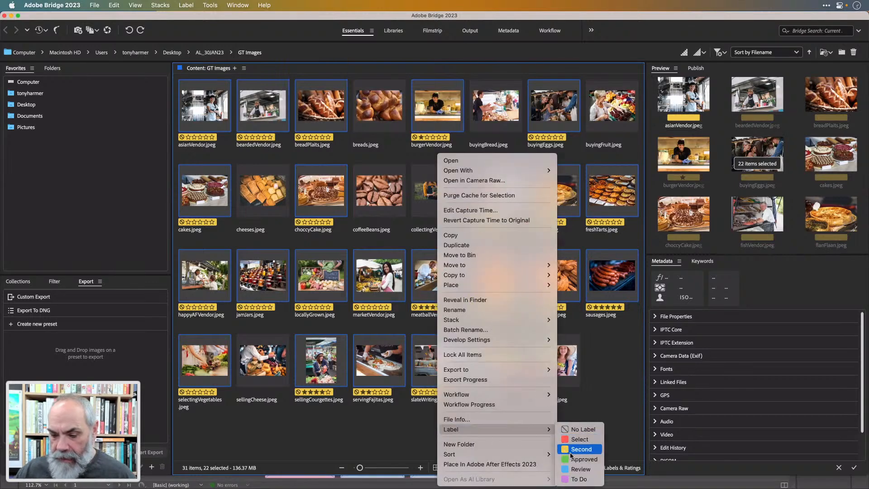
{"action": "left_click", "coordinate": [583, 459]}
{"action": "left_click", "coordinate": [615, 381]}
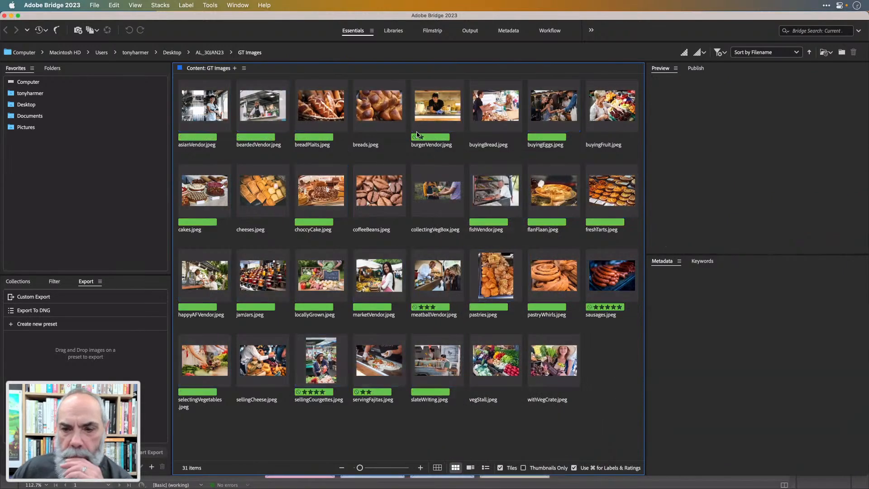
- Compare the previews of buyingBread.jpeg and buyingEggs.jpeg, and remove the label from buyingEggs.jpeg
{"action": "left_click", "coordinate": [503, 107]}
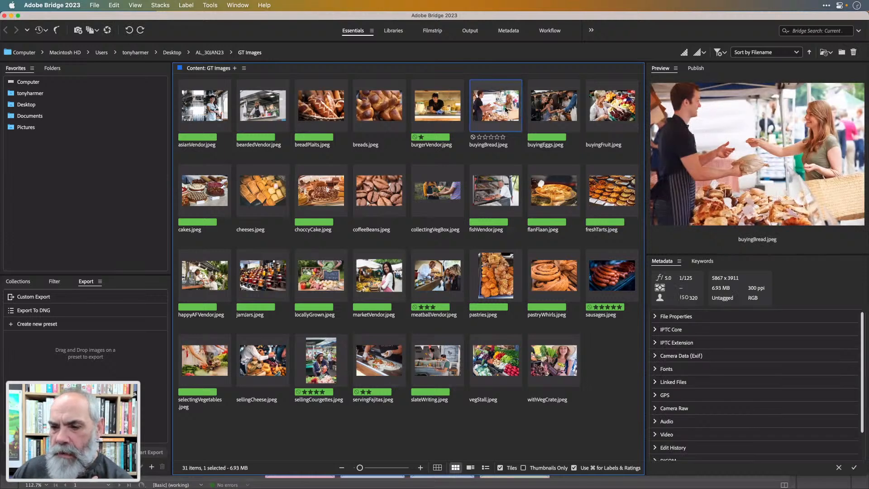
{"action": "left_click", "coordinate": [550, 110]}
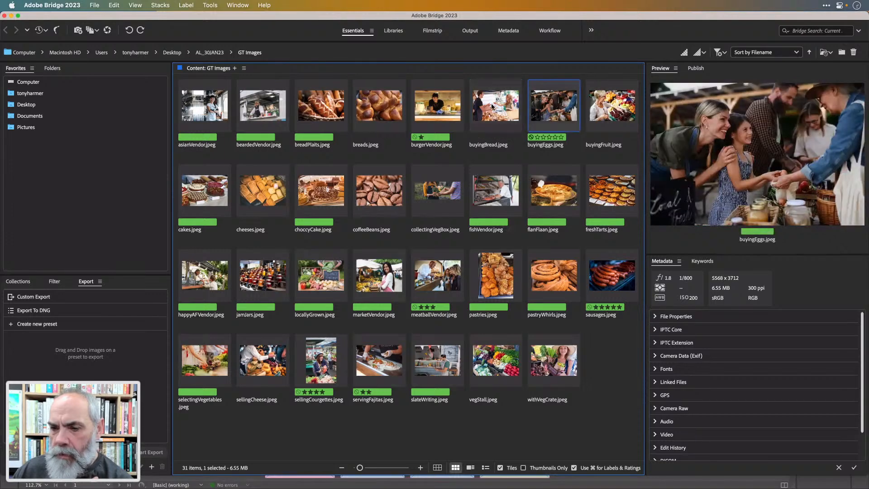
{"action": "left_click", "coordinate": [503, 106]}
{"action": "left_click", "coordinate": [550, 112]}
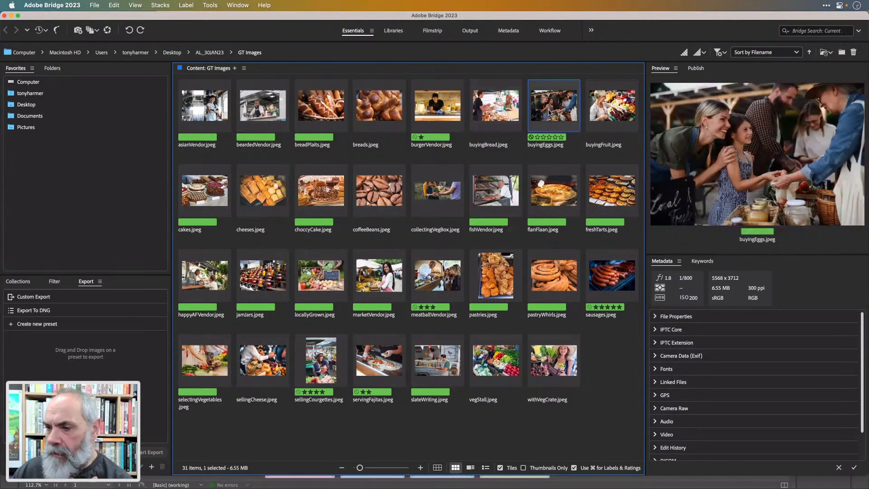
{"action": "right_click", "coordinate": [549, 112]}
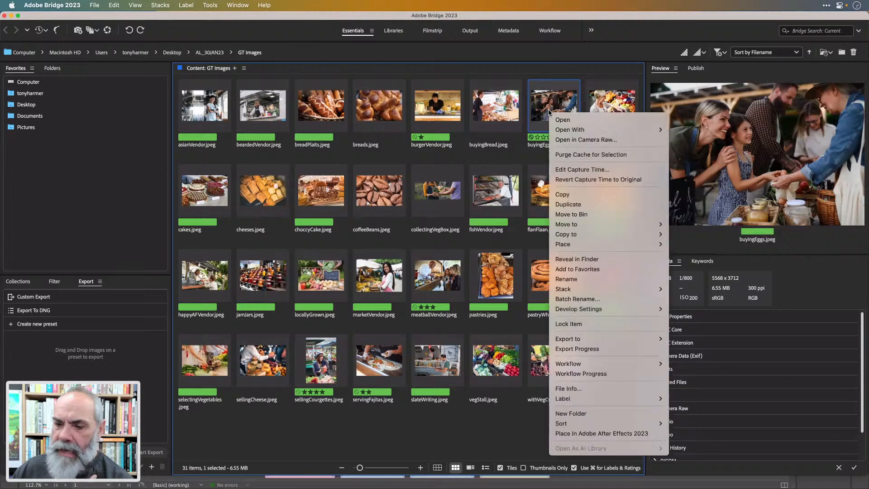
{"action": "mouse_move", "coordinate": [603, 401]}
{"action": "left_click", "coordinate": [678, 400]}
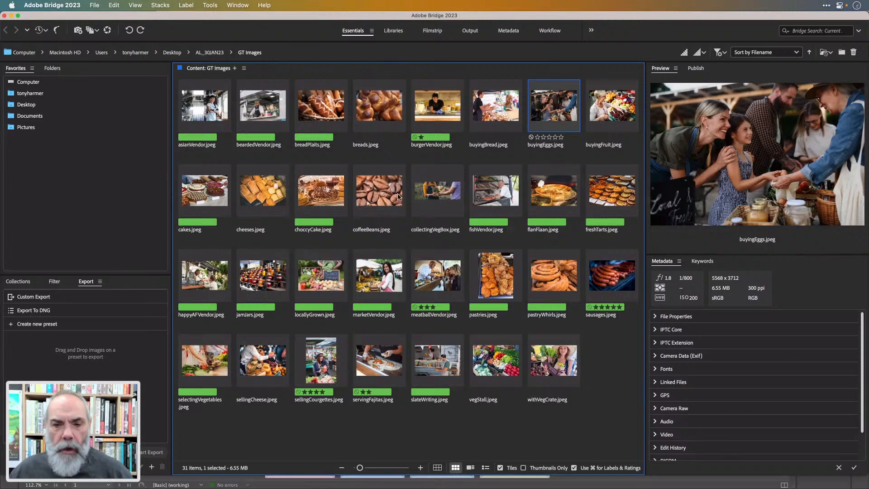
- Select the nine green-labelled images in the first two rows, including asianVendor.jpeg, burgerVendor.jpeg, freshTarts.jpeg and cakes.jpeg
{"action": "left_click", "coordinate": [193, 113]}
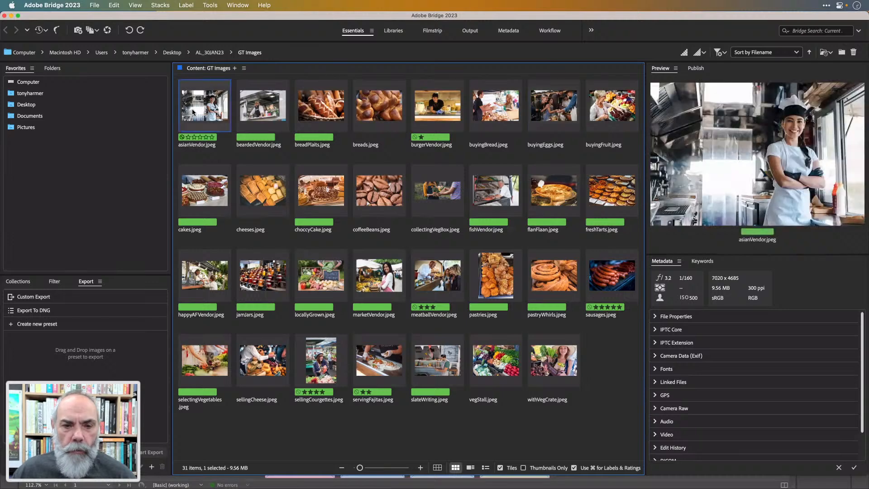
{"action": "left_click", "coordinate": [263, 107], "text": "super"}
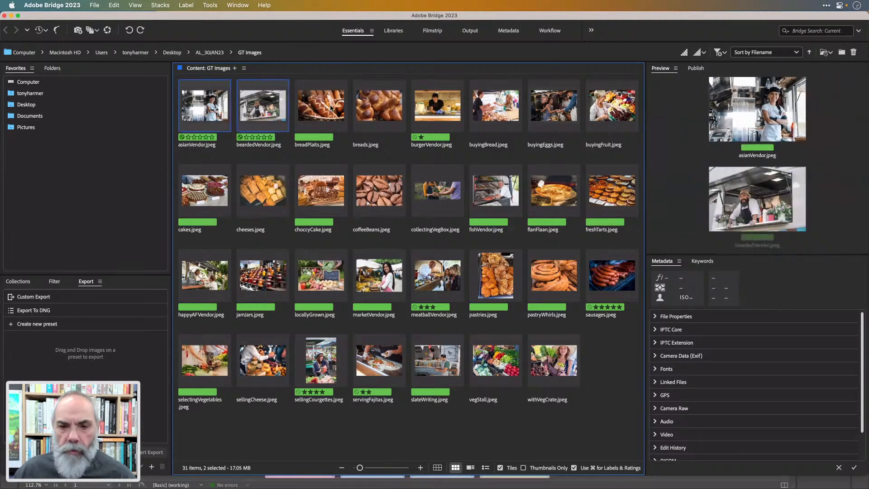
{"action": "left_click", "coordinate": [321, 106], "text": "super"}
{"action": "left_click", "coordinate": [437, 106], "text": "super"}
{"action": "left_click", "coordinate": [493, 202], "text": "super"}
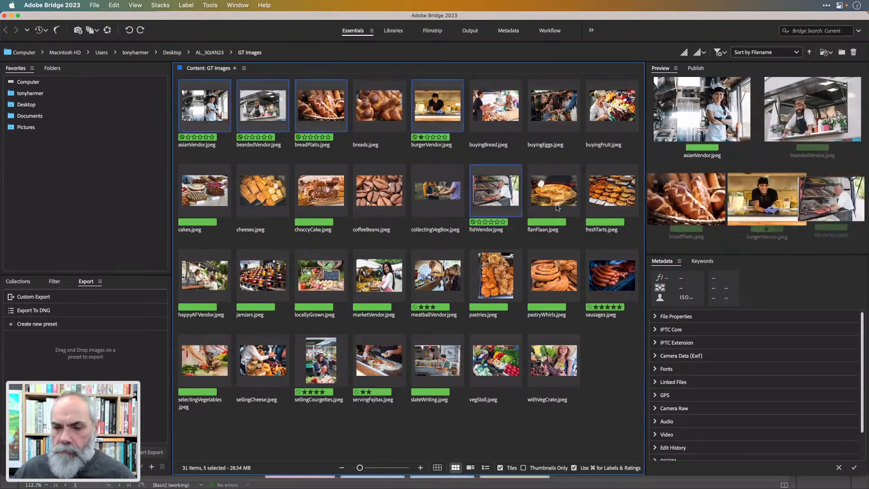
{"action": "left_click", "coordinate": [553, 195], "text": "super"}
{"action": "left_click", "coordinate": [614, 196], "text": "super"}
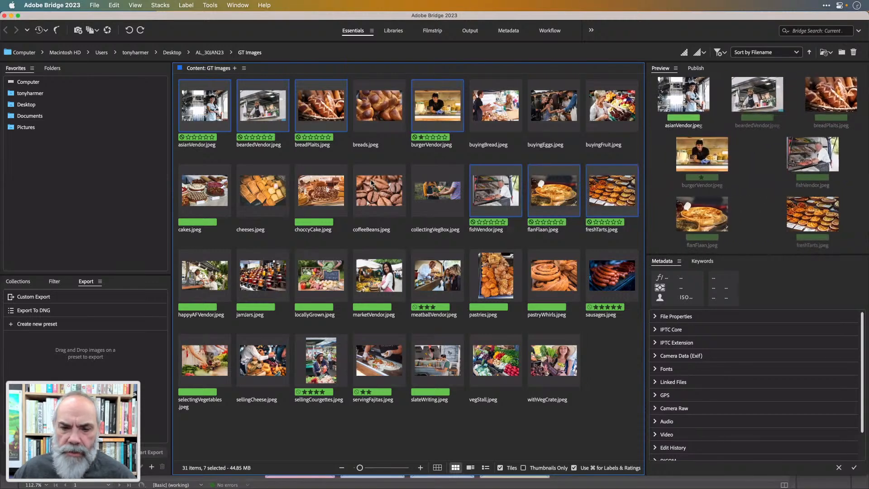
{"action": "left_click", "coordinate": [322, 195], "text": "super"}
{"action": "left_click", "coordinate": [205, 195], "text": "super"}
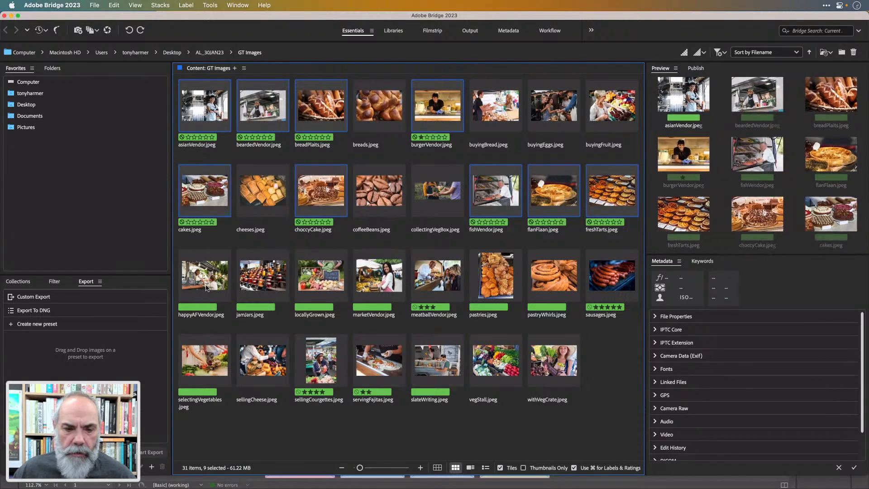
- Extend the selection with the whole third row, from happyAFVendor.jpeg through sausages.jpeg
{"action": "left_click", "coordinate": [206, 289], "text": "super"}
{"action": "left_click", "coordinate": [272, 287], "text": "super"}
{"action": "left_click", "coordinate": [327, 290], "text": "super"}
{"action": "left_click", "coordinate": [376, 281], "text": "super"}
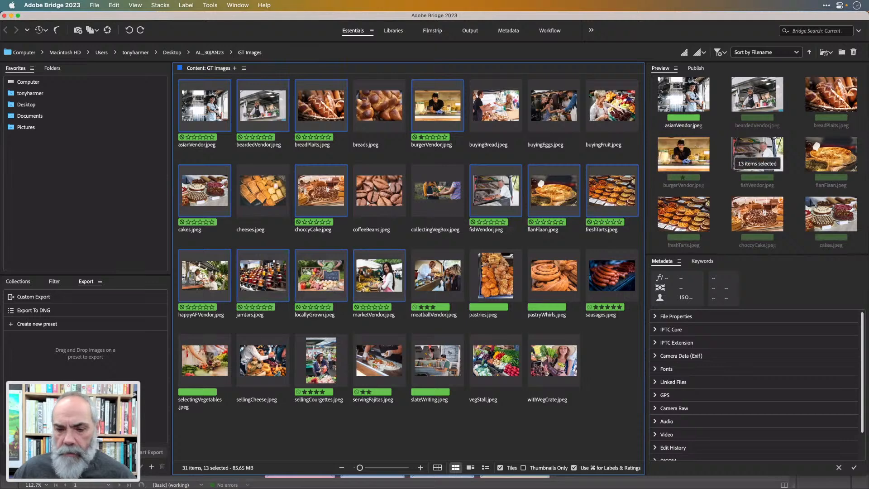
{"action": "left_click", "coordinate": [426, 281], "text": "super"}
{"action": "left_click", "coordinate": [476, 281], "text": "super"}
{"action": "left_click", "coordinate": [553, 277], "text": "super"}
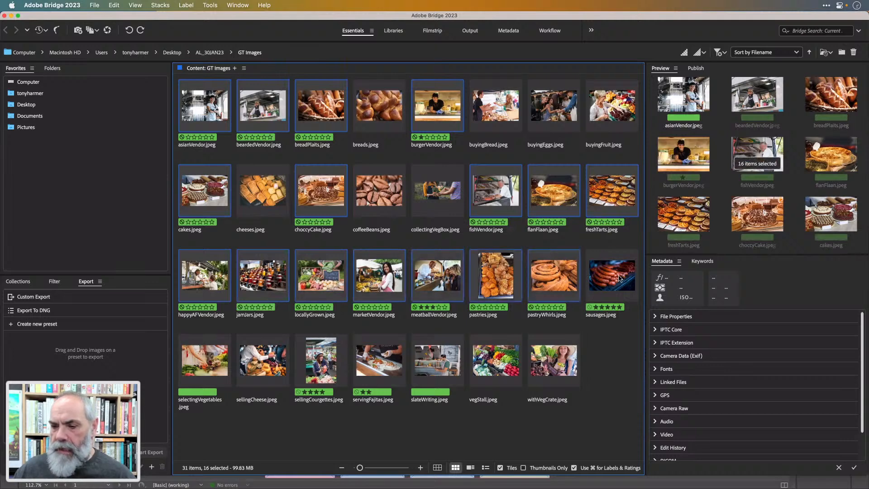
{"action": "left_click", "coordinate": [621, 278], "text": "super"}
- Add slateWriting.jpeg, servingFajitas.jpeg, sellingCourgettes.jpeg, the unlabelled sellingCheese.jpeg and selectingVegetables.jpeg to the selection
{"action": "left_click", "coordinate": [437, 369], "text": "super"}
{"action": "left_click", "coordinate": [381, 364], "text": "super"}
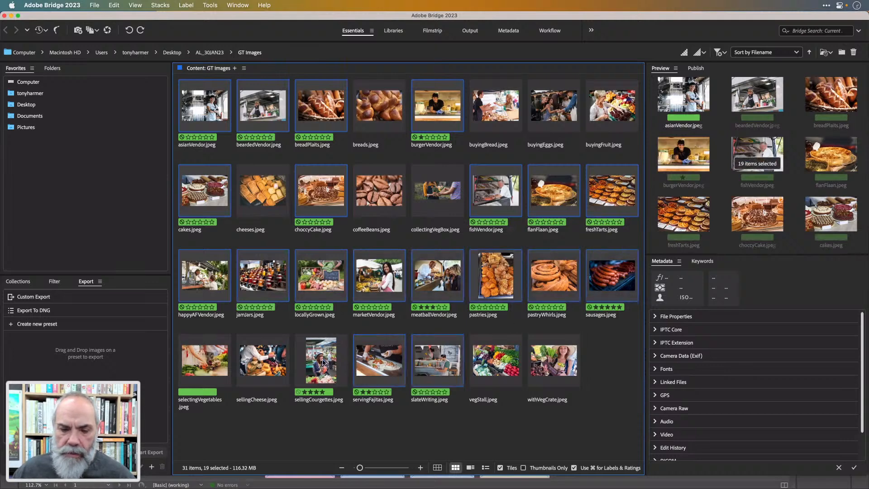
{"action": "left_click", "coordinate": [325, 362], "text": "super"}
{"action": "left_click", "coordinate": [273, 358], "text": "super"}
{"action": "left_click", "coordinate": [213, 356], "text": "super"}
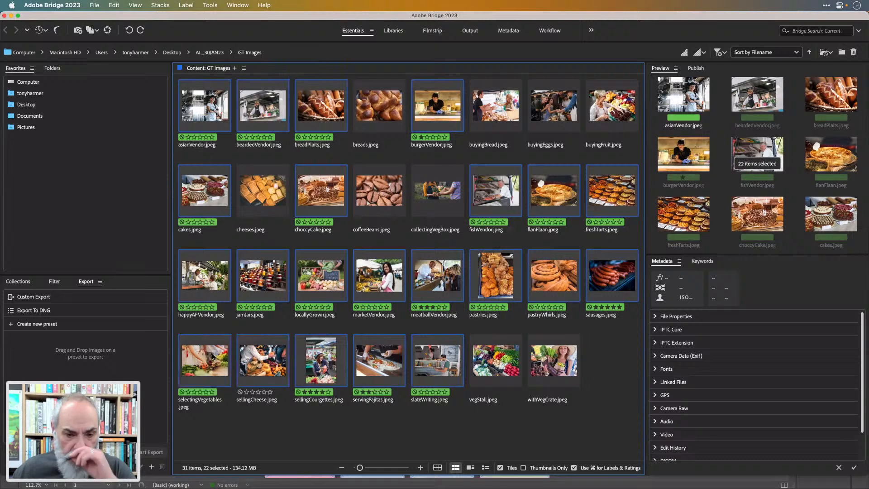
- Place the selected Bridge images in InDesign so they are loaded for the GT_Flyer.indd page
{"action": "right_click", "coordinate": [329, 186]}
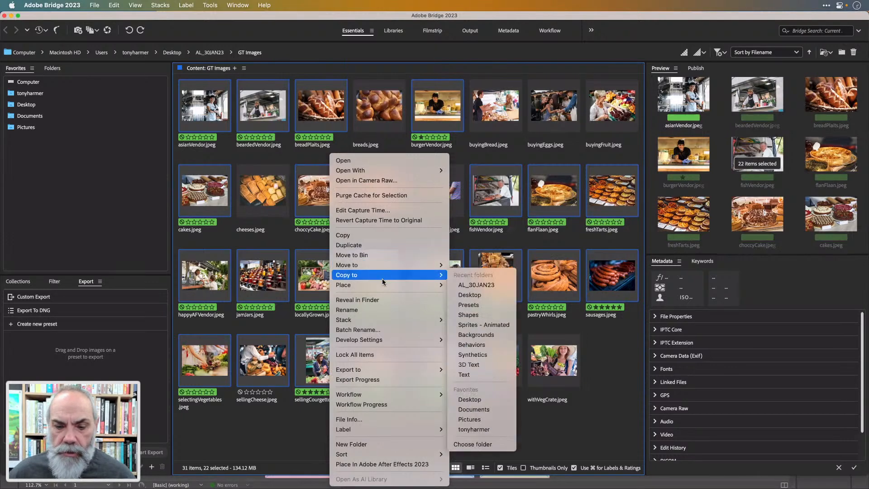
{"action": "mouse_move", "coordinate": [380, 285]}
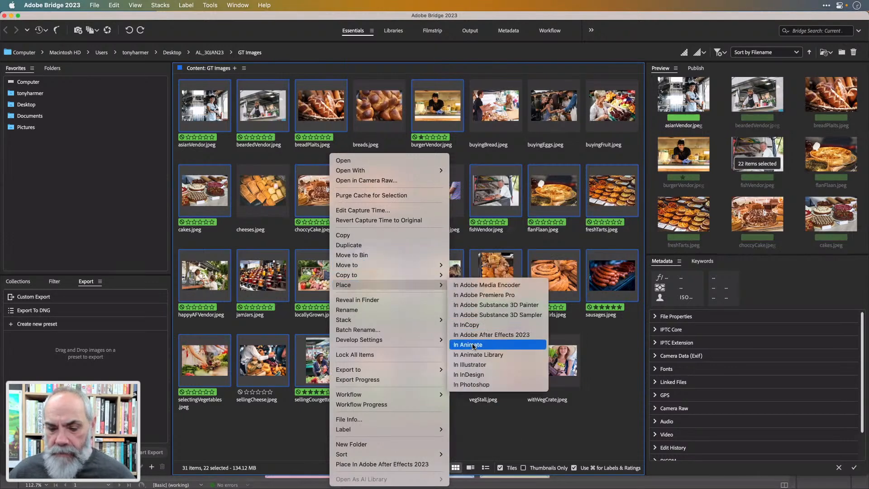
{"action": "left_click", "coordinate": [479, 375]}
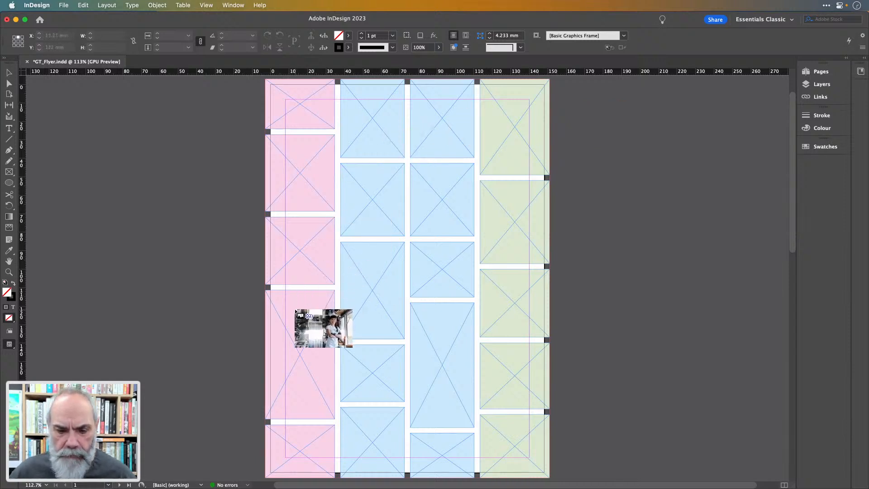
- Place asianVendor.jpeg in the first column's tall fourth frame, beardedVendor.jpeg in the fourth column's top frame and breadPlaits.jpeg in the second column's second frame
{"action": "left_click", "coordinate": [296, 310]}
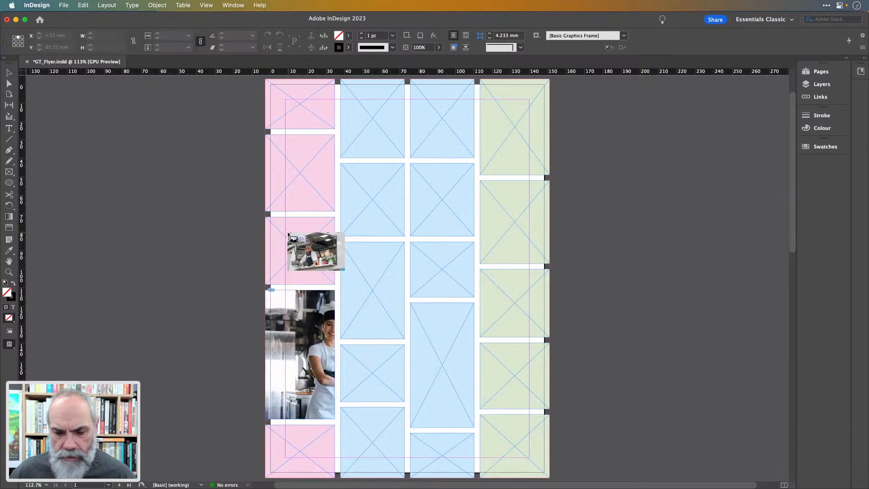
{"action": "left_click", "coordinate": [495, 121]}
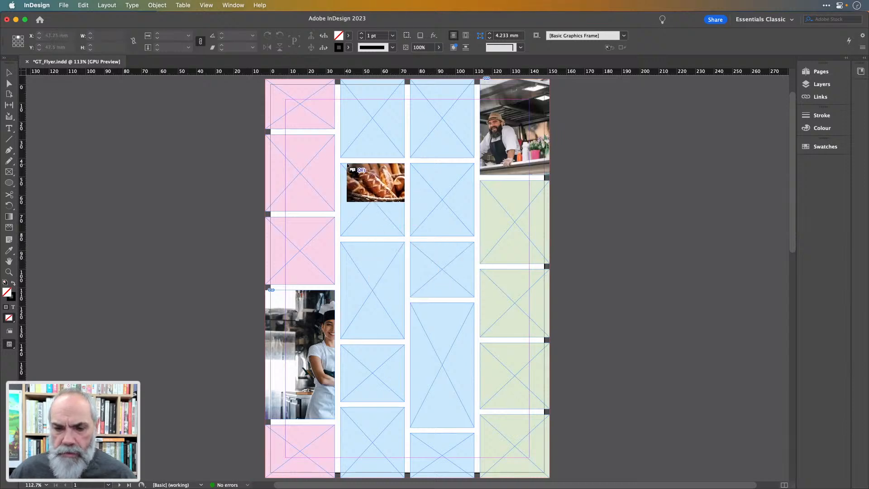
{"action": "left_click", "coordinate": [347, 165]}
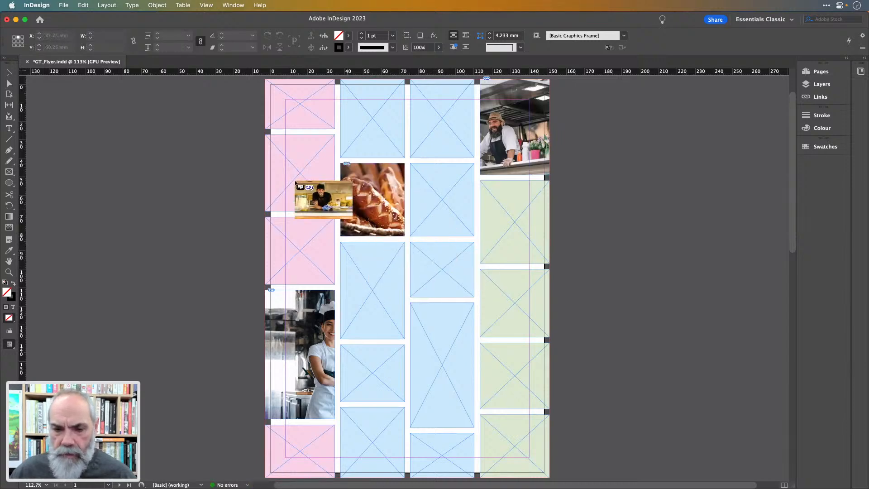
- Place burgerVendor.jpeg in the fourth column's fourth frame, cakes.jpeg in the third column's third frame and choccyCake.jpeg in the first column's top frame
{"action": "left_click", "coordinate": [481, 356]}
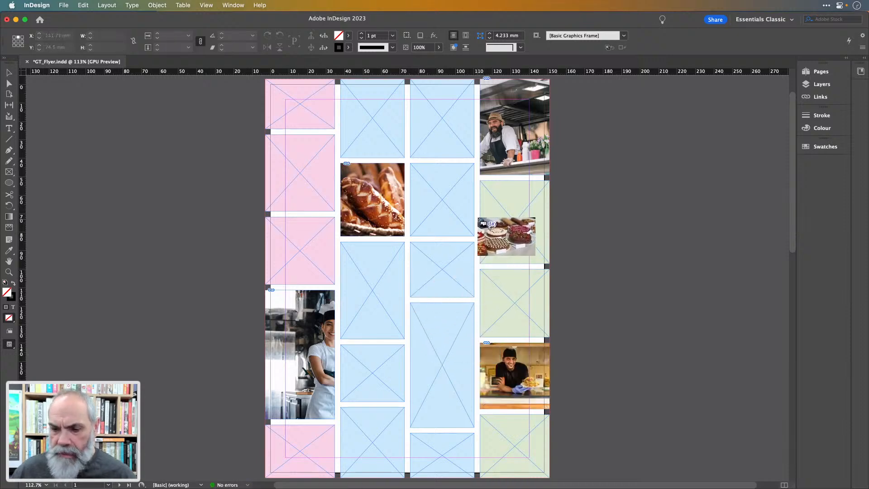
{"action": "left_click", "coordinate": [414, 240]}
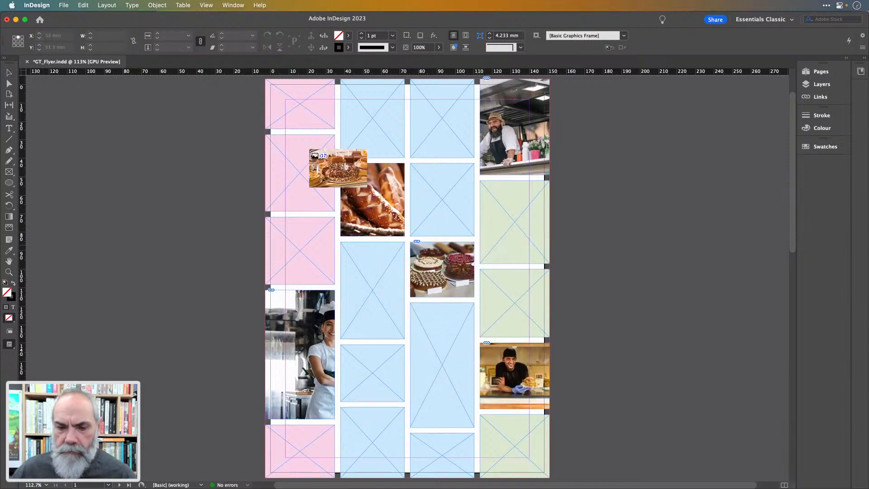
{"action": "left_click", "coordinate": [270, 94]}
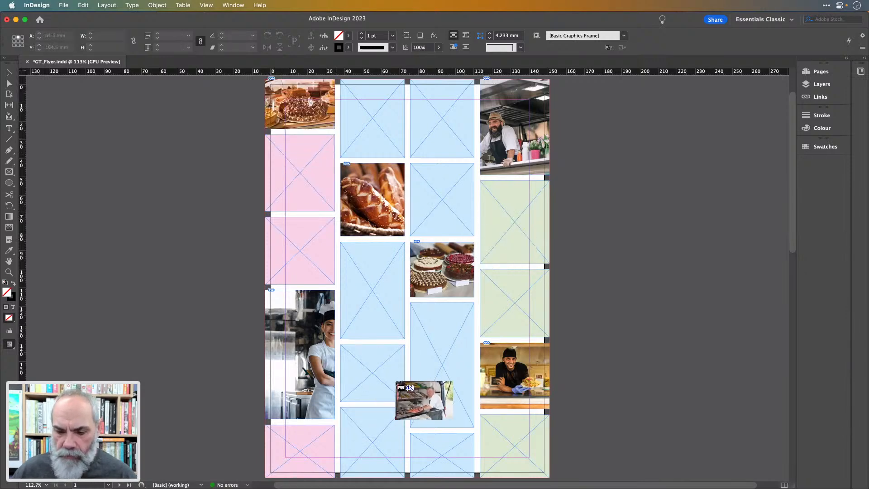
- Place fishVendor and flanFlaan in column two's lowest frames, freshTarts in column three's bottom frame, and happyAFVendor, jamJars and locallyGrown in column one's empty frames
{"action": "left_click", "coordinate": [343, 420]}
{"action": "left_click", "coordinate": [355, 358]}
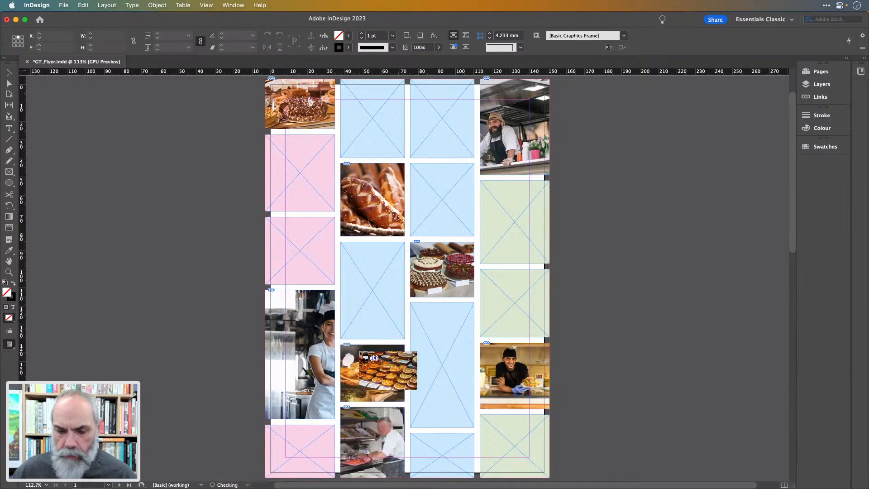
{"action": "left_click", "coordinate": [424, 437]}
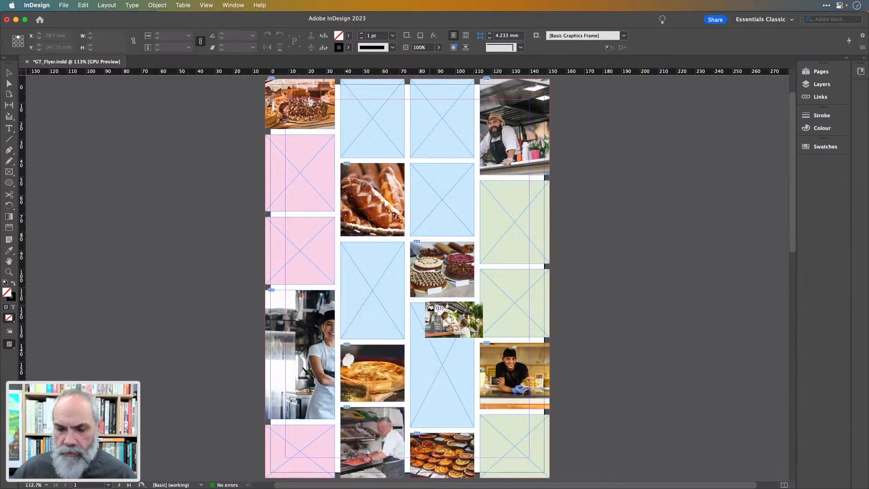
{"action": "left_click", "coordinate": [277, 162]}
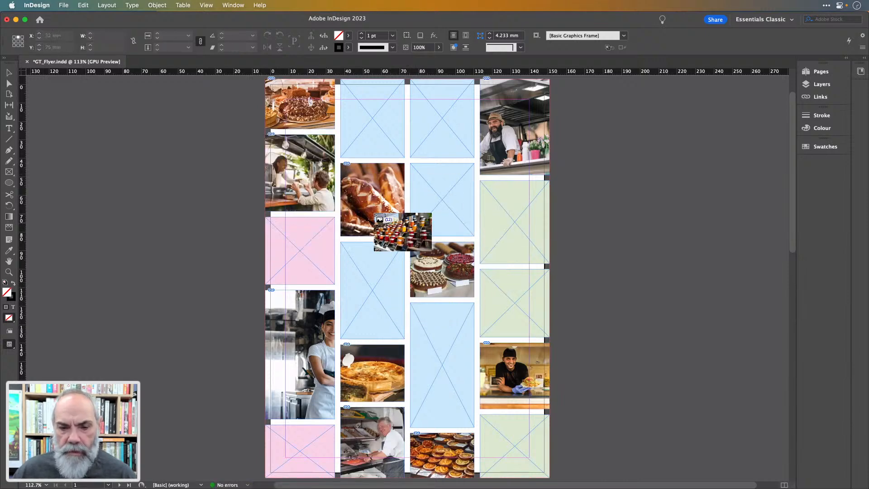
{"action": "left_click", "coordinate": [323, 259]}
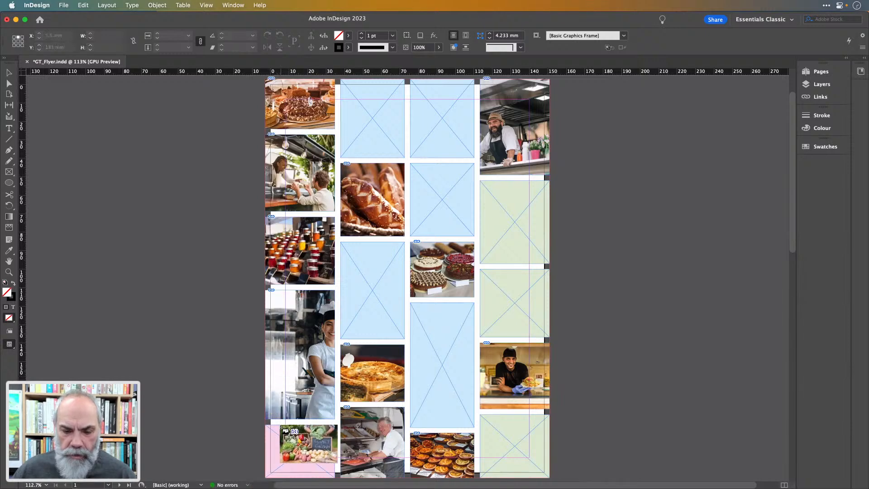
{"action": "left_click_drag", "start_coordinate": [281, 433], "coordinate": [281, 434]}
- Fill the fourth column's empty frames from bottom to top with marketVendor.jpeg, meatballVendor.jpeg and pastries.jpeg
{"action": "left_click", "coordinate": [520, 434]}
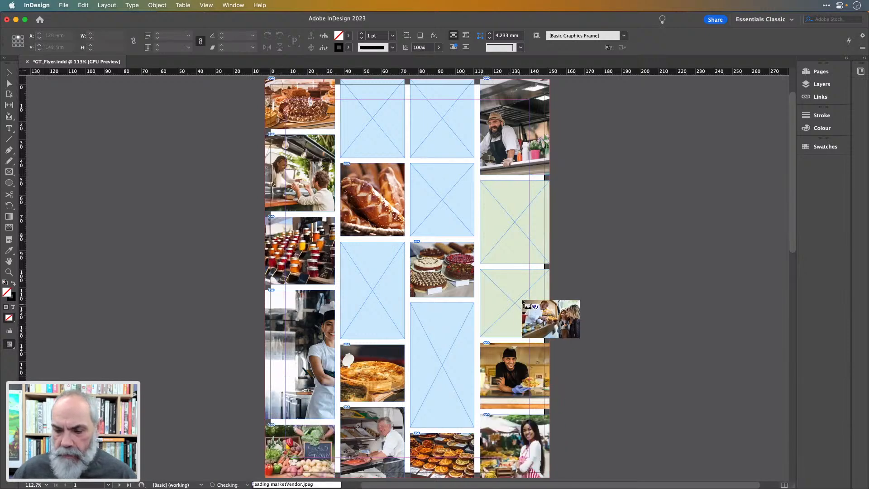
{"action": "left_click", "coordinate": [515, 291]}
{"action": "left_click", "coordinate": [513, 224]}
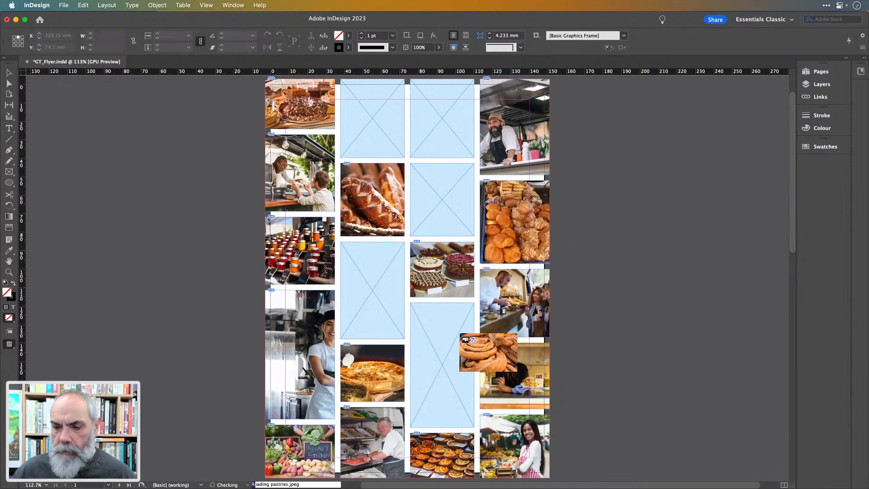
- Fill column three's empty frames upward with pastryWhirls, selectingVegetables and sellingCheese, column two's with sausages and sellingCourgettes, and discard the remaining loaded images
{"action": "left_click", "coordinate": [443, 344]}
{"action": "left_click", "coordinate": [376, 295]}
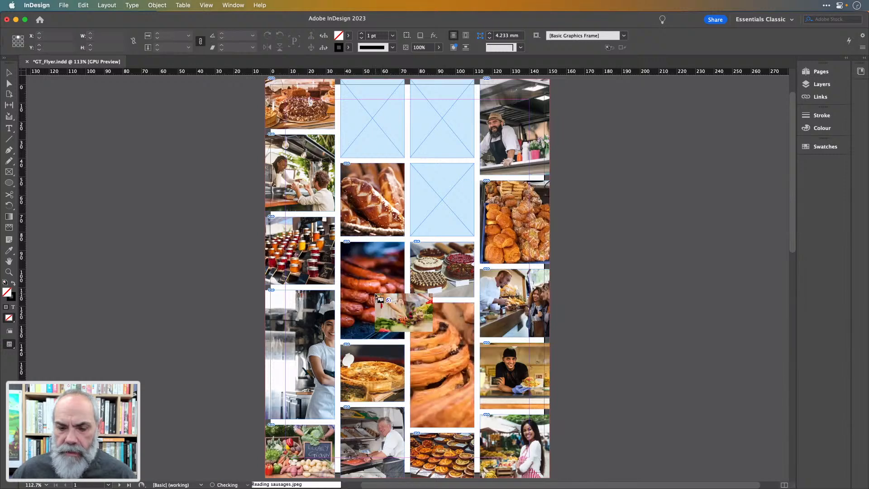
{"action": "left_click", "coordinate": [431, 186]}
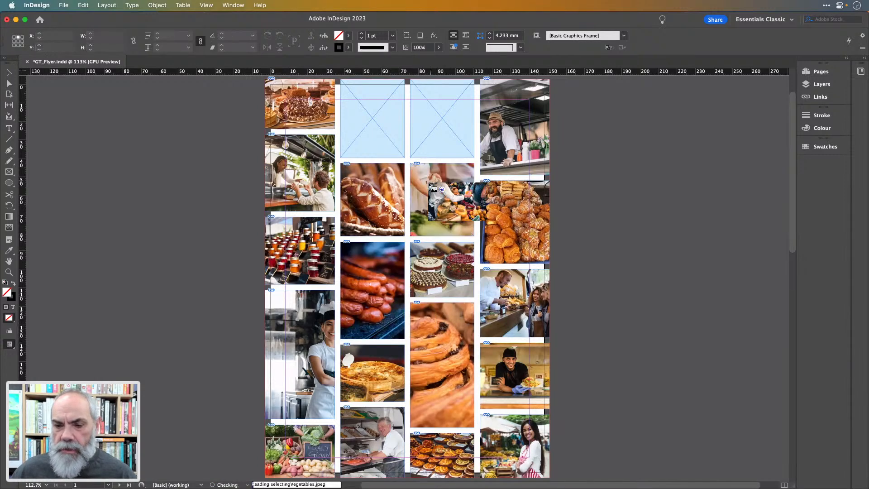
{"action": "left_click", "coordinate": [420, 115]}
{"action": "left_click", "coordinate": [384, 118]}
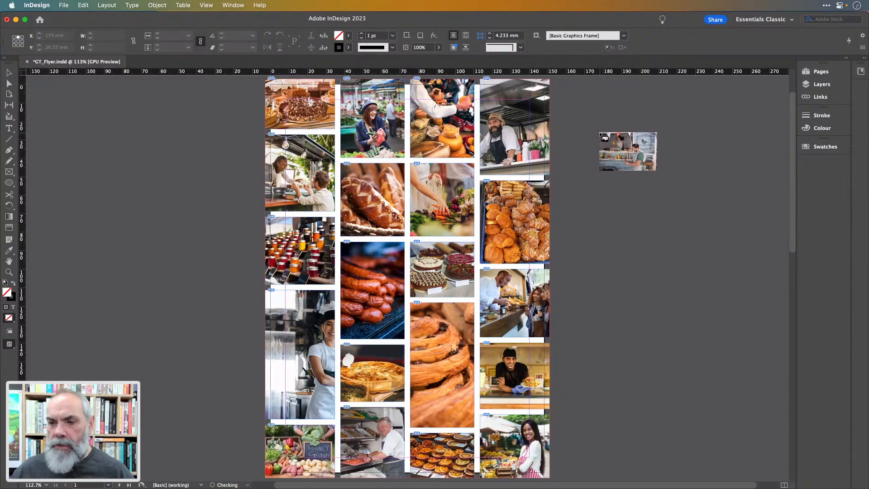
{"action": "key", "text": "Escape"}
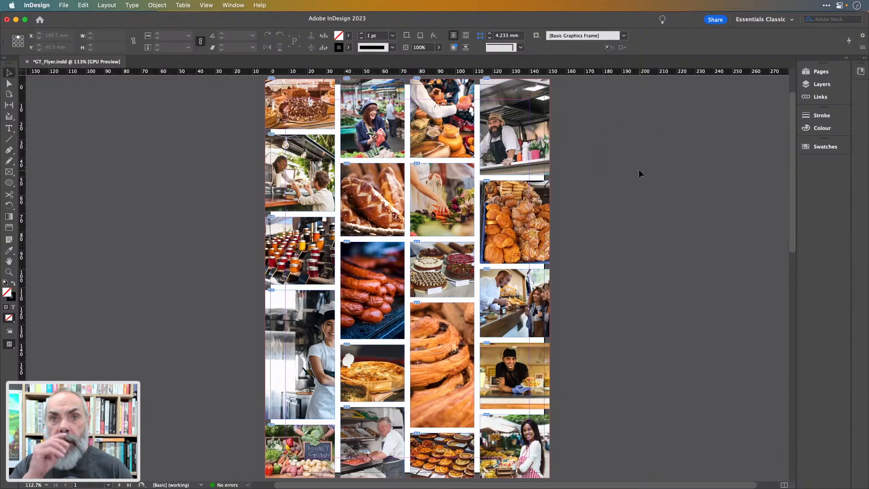
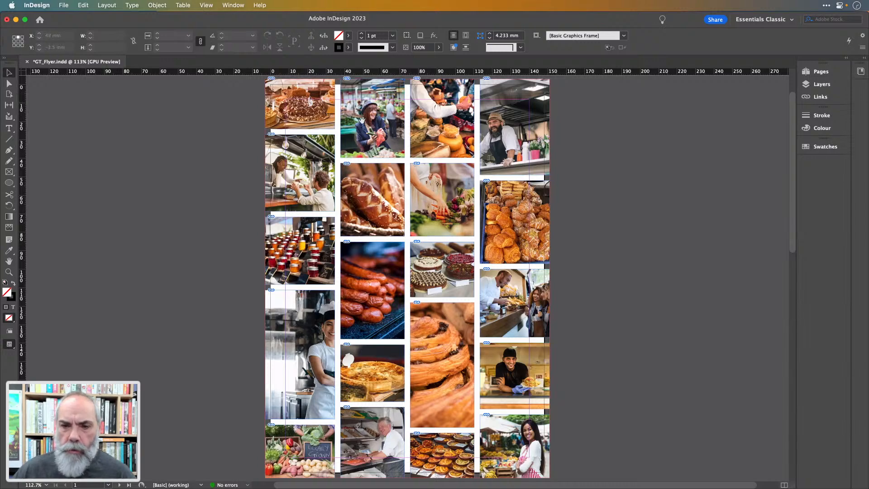
- Select the sellingCourgettes.jpeg image content inside the second column's top frame
{"action": "scroll", "coordinate": [371, 132], "scroll_direction": "up", "scroll_amount": 1}
{"action": "scroll", "coordinate": [373, 133], "scroll_direction": "up", "scroll_amount": 5}
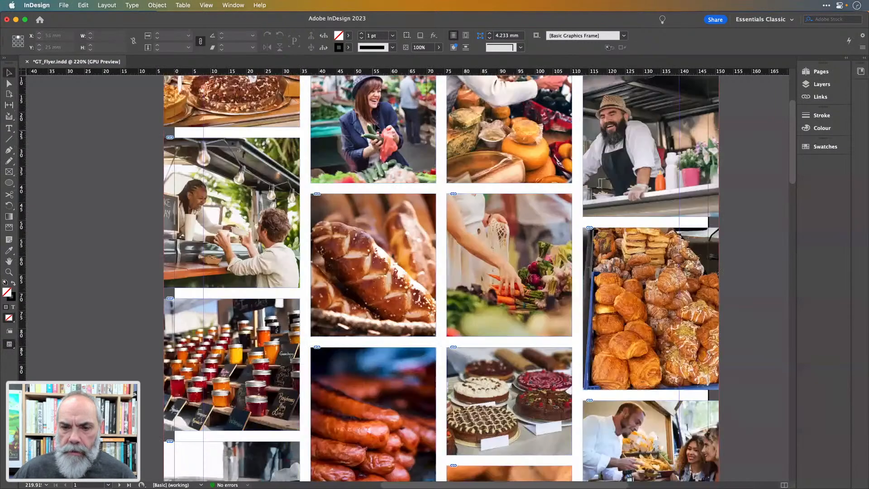
{"action": "scroll", "coordinate": [375, 128], "scroll_direction": "up", "scroll_amount": 5}
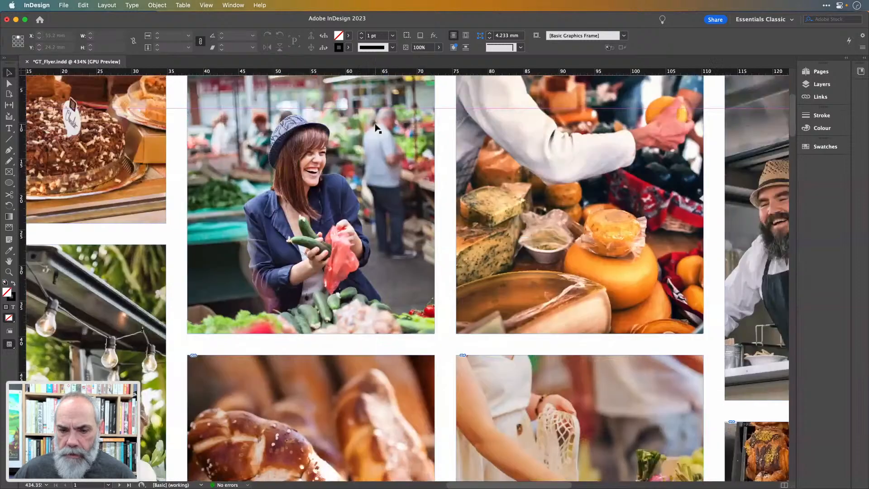
{"action": "scroll", "coordinate": [375, 127], "scroll_direction": "down", "scroll_amount": 5}
{"action": "scroll", "coordinate": [392, 140], "scroll_direction": "up", "scroll_amount": 2}
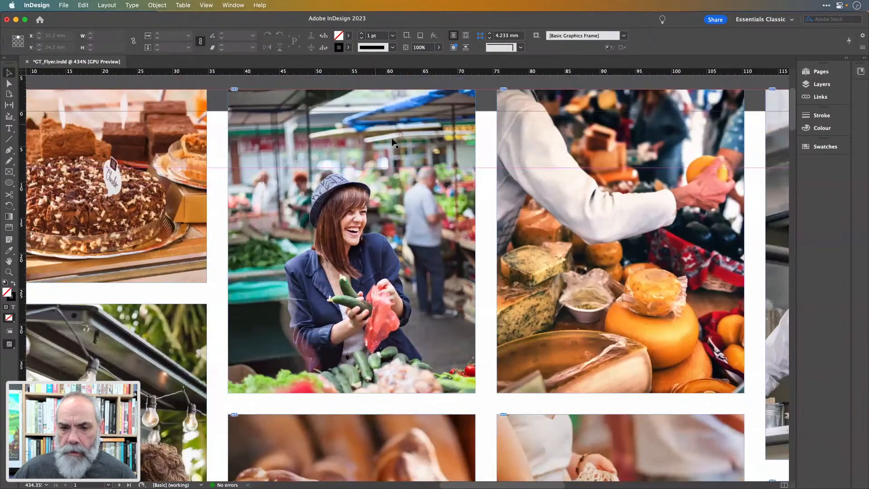
{"action": "left_click", "coordinate": [353, 239]}
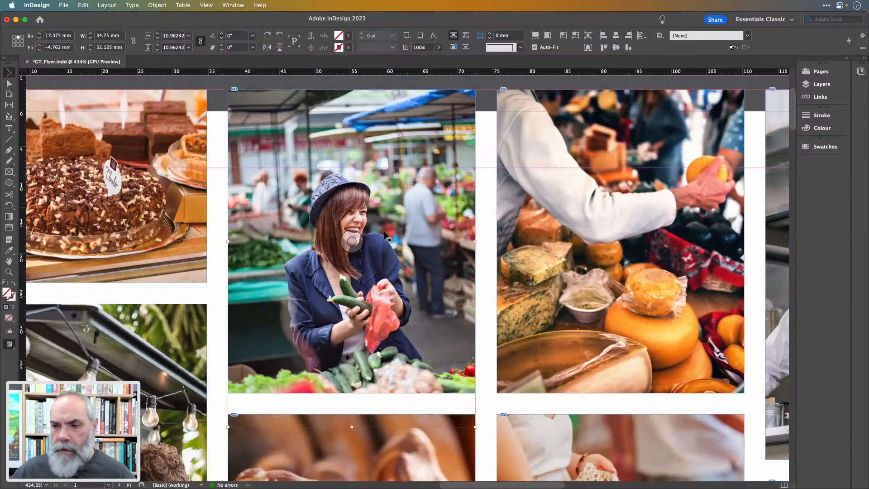
{"action": "key", "text": "super+minus"}
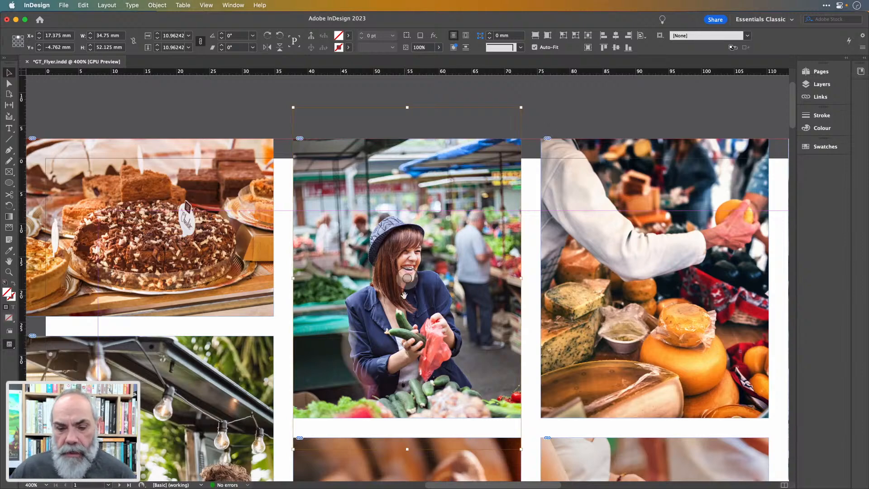
- Delete the photos inside the first, second and fourth frames of the third column, keeping the empty frames
{"action": "left_click", "coordinate": [556, 106]}
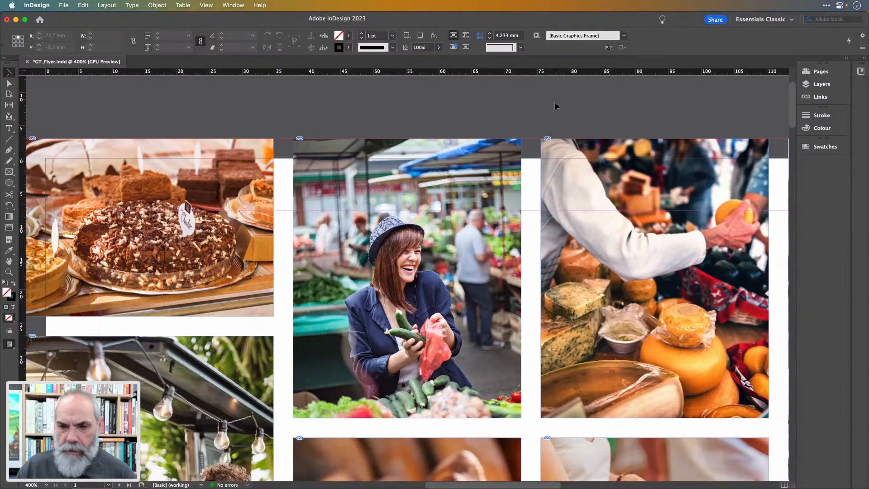
{"action": "key", "text": "super+0"}
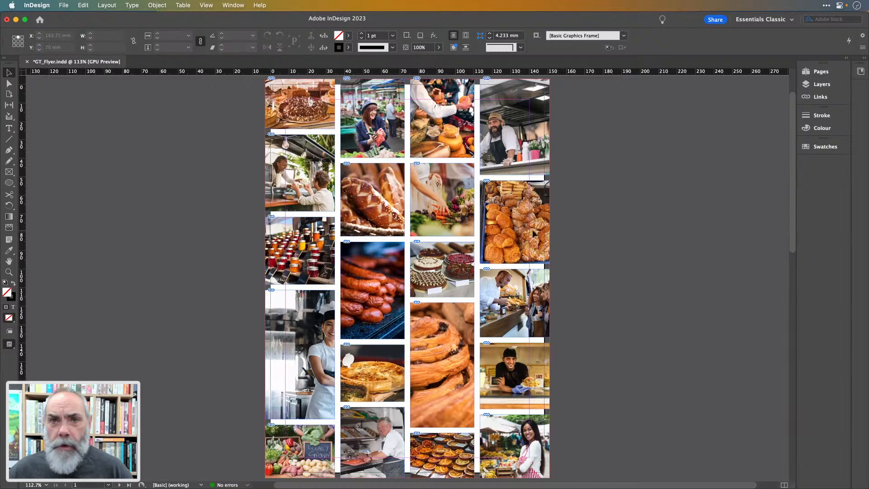
{"action": "left_click", "coordinate": [442, 205]}
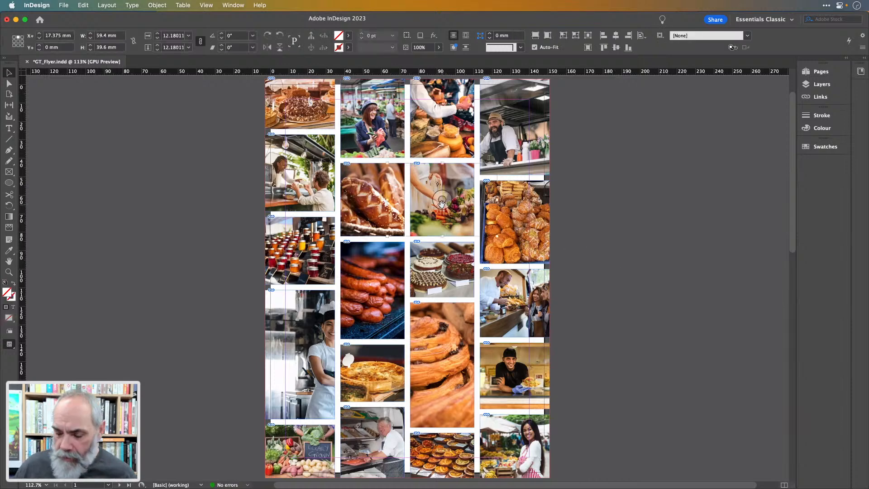
{"action": "key", "text": "Delete"}
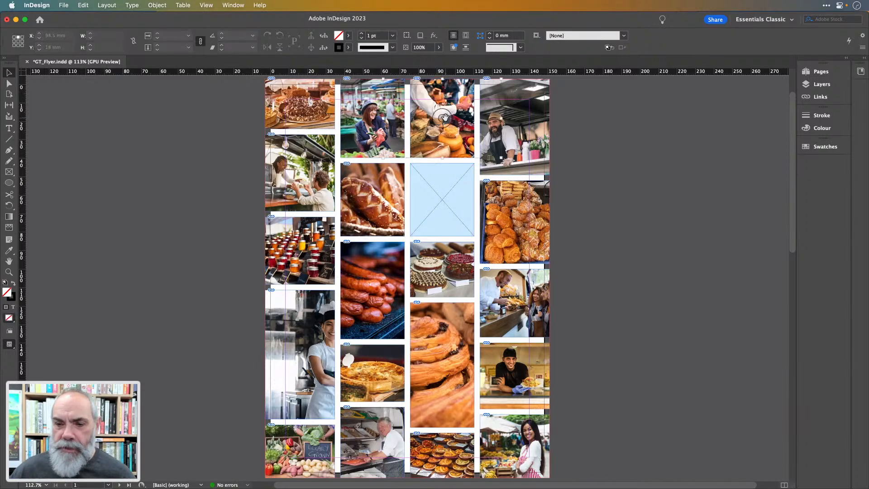
{"action": "left_click", "coordinate": [445, 117]}
{"action": "key", "text": "Delete"}
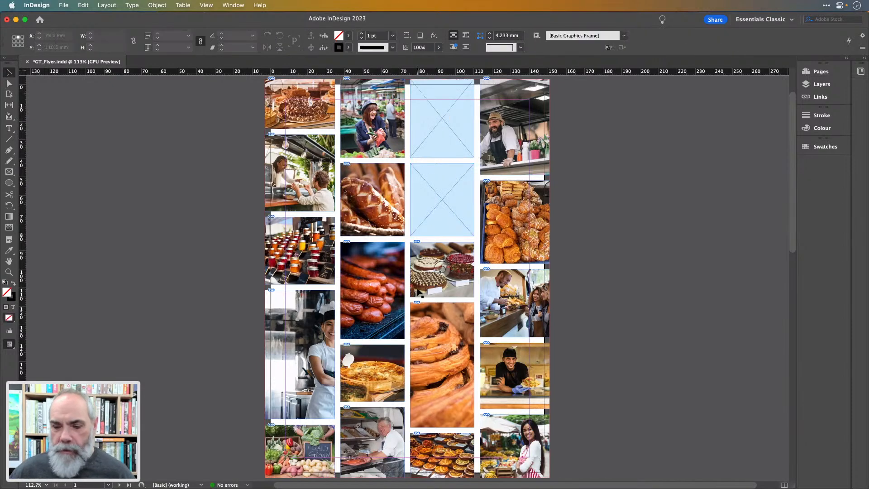
{"action": "left_click", "coordinate": [443, 368]}
{"action": "key", "text": "Delete"}
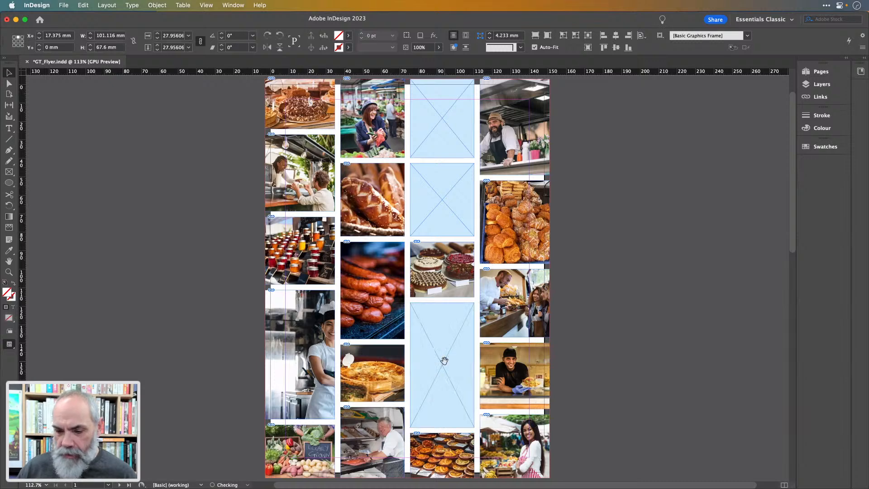
- Cut the photo of the woman in a hat from the second column's first frame and paste it into the third column's tall empty frame
{"action": "left_click", "coordinate": [373, 118]}
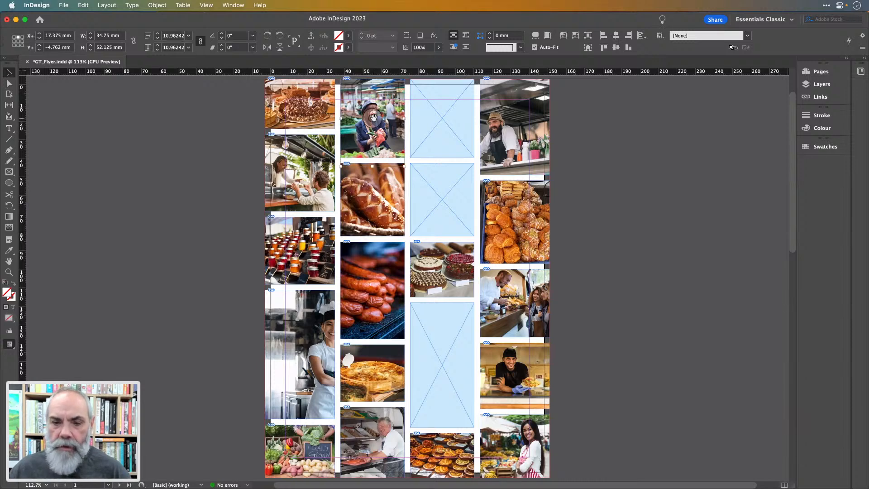
{"action": "key", "text": "Delete"}
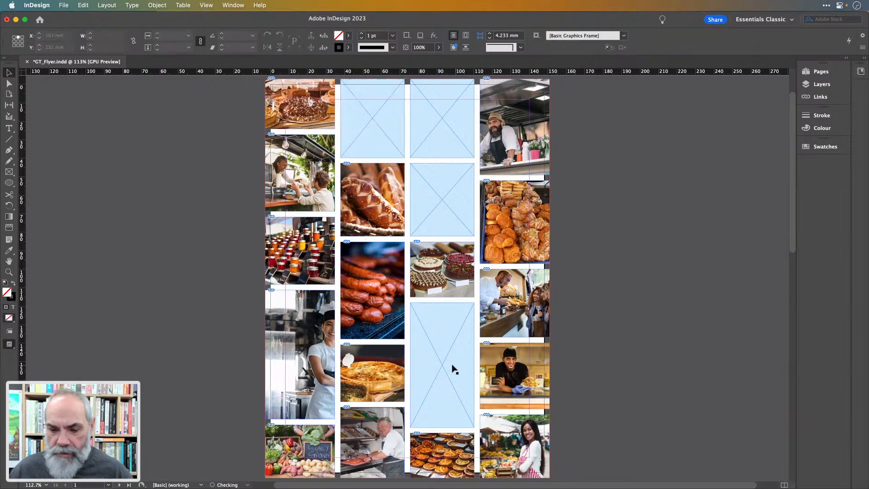
{"action": "left_click", "coordinate": [448, 368]}
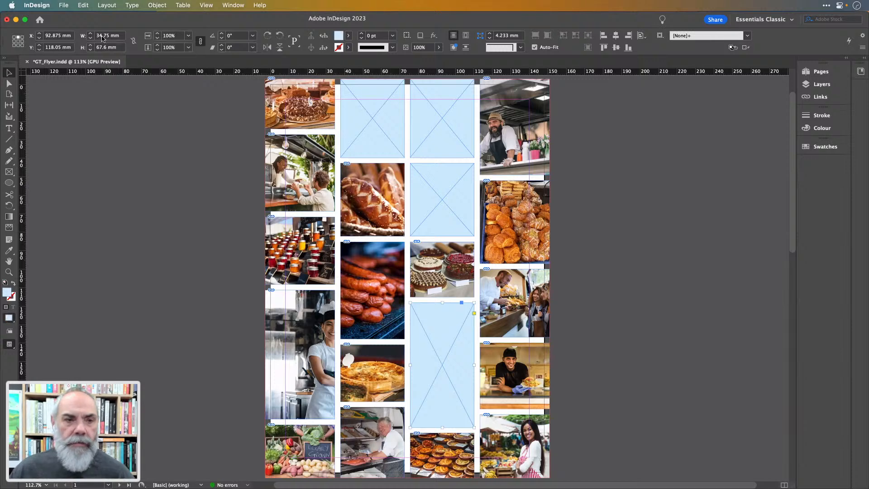
{"action": "left_click", "coordinate": [84, 6]}
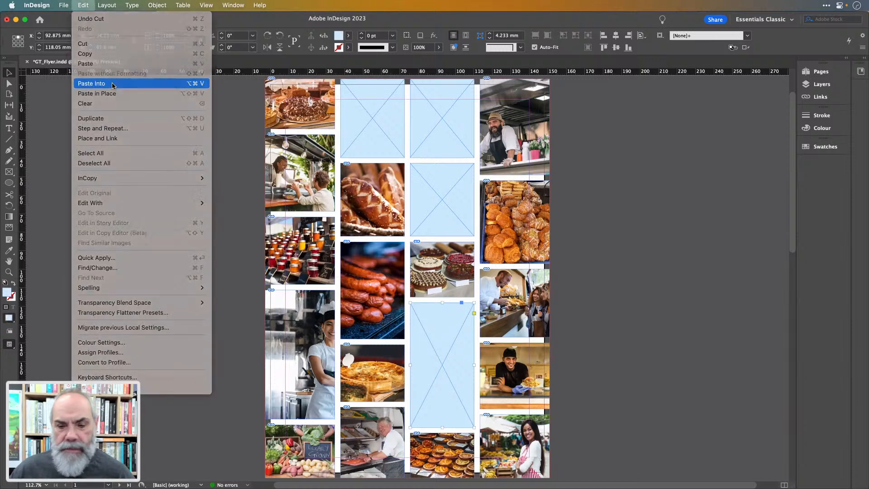
{"action": "left_click", "coordinate": [113, 84]}
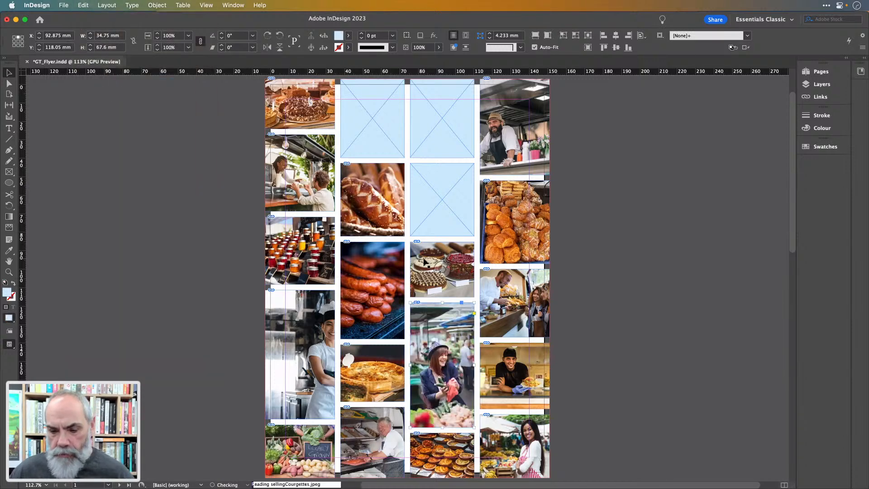
{"action": "left_click", "coordinate": [383, 217]}
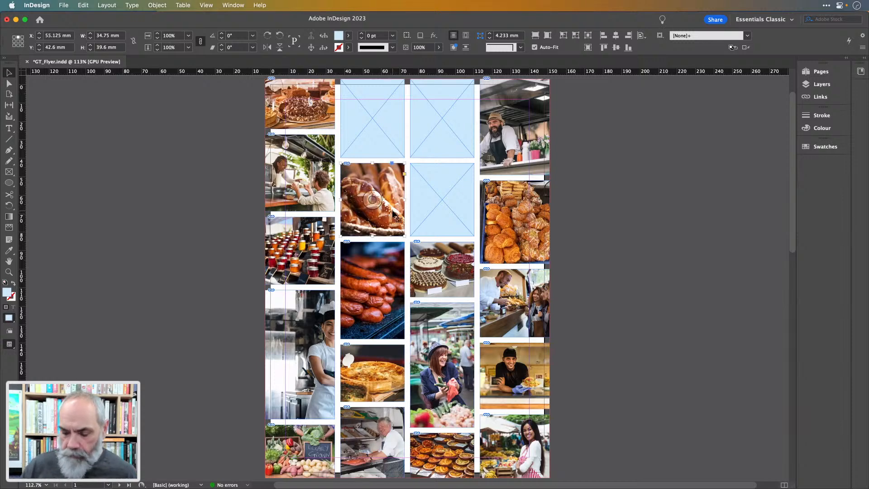
{"action": "key", "text": "cmd+x"}
{"action": "key", "text": "cmd+z"}
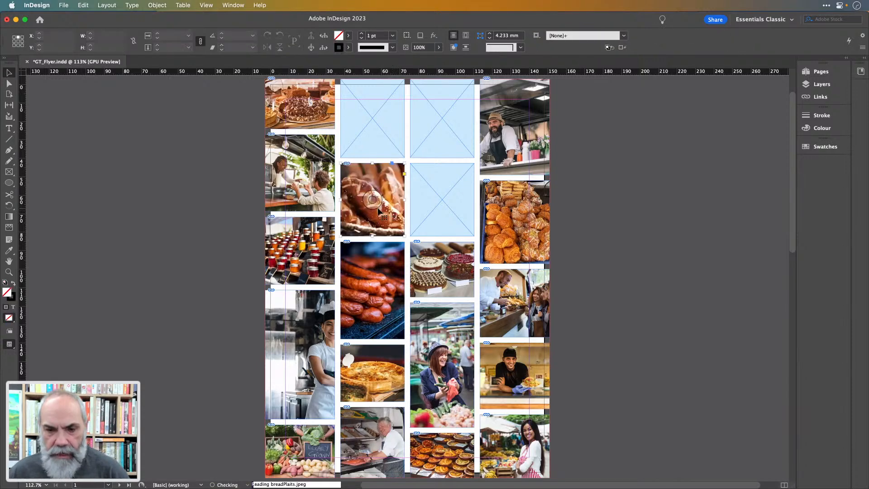
- Delete the bread photo from inside the second column's second frame, keeping the frame, and save the document
{"action": "double_click", "coordinate": [379, 211]}
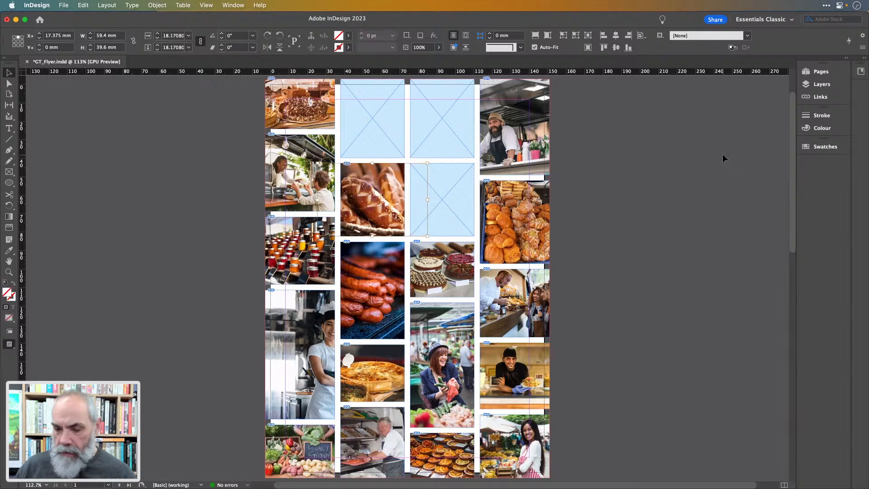
{"action": "key", "text": "Delete"}
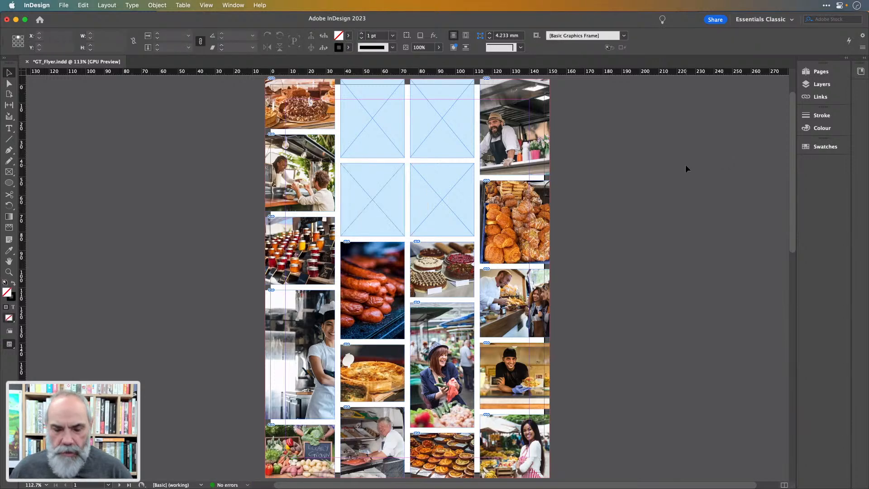
{"action": "key", "text": "cmd+s"}
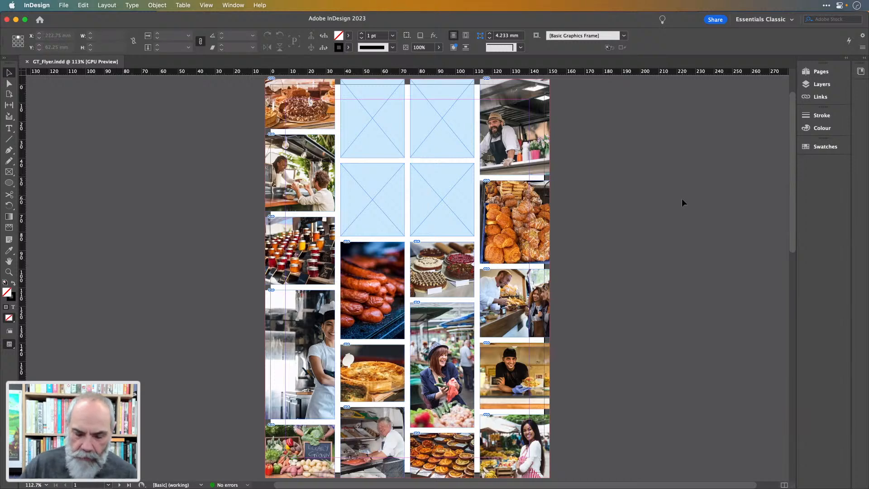
- Place the Great Throppington logo file on the pasteboard beside the page, about 59 mm wide
{"action": "key", "text": "super+d"}
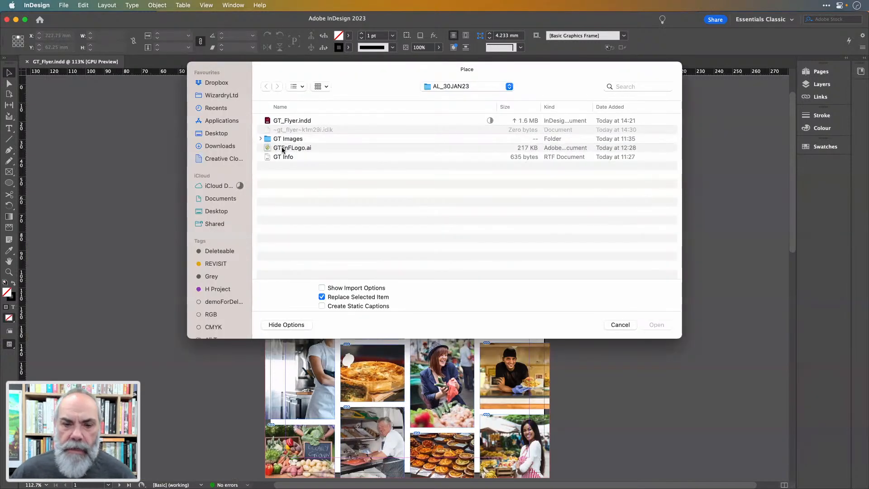
{"action": "left_click", "coordinate": [283, 148]}
{"action": "left_click", "coordinate": [655, 325]}
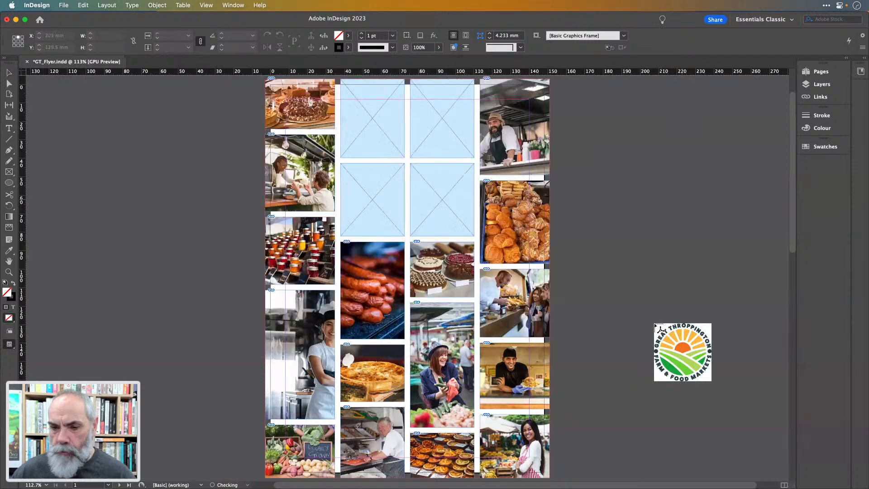
{"action": "left_click_drag", "start_coordinate": [122, 142], "coordinate": [231, 252]}
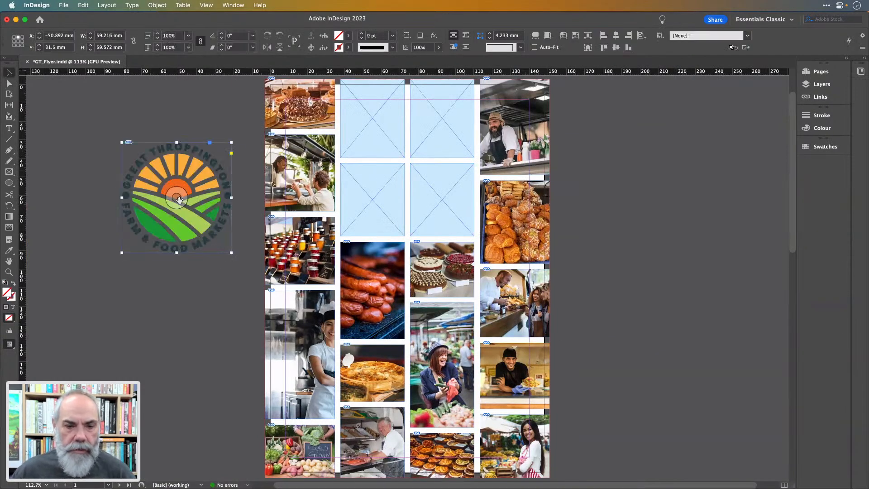
- Try the logo centred over the four empty frames, and move it back onto the pasteboard
{"action": "left_click_drag", "start_coordinate": [200, 226], "coordinate": [424, 183]}
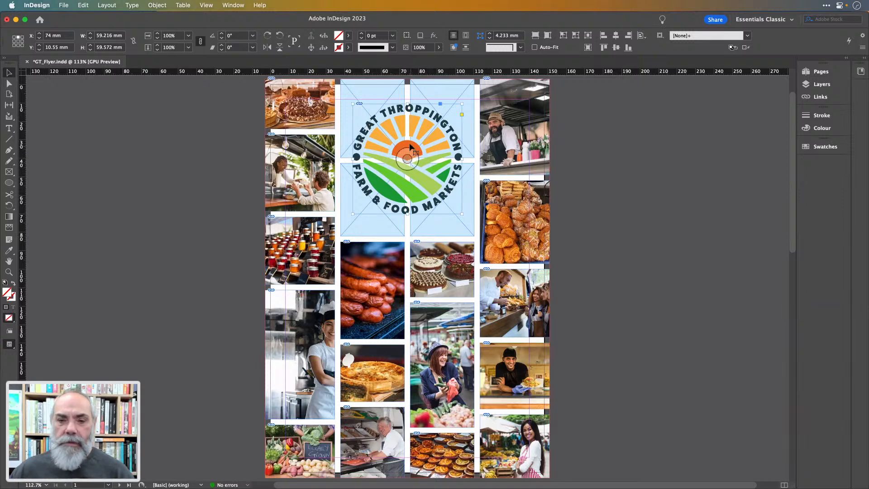
{"action": "left_click", "coordinate": [625, 157]}
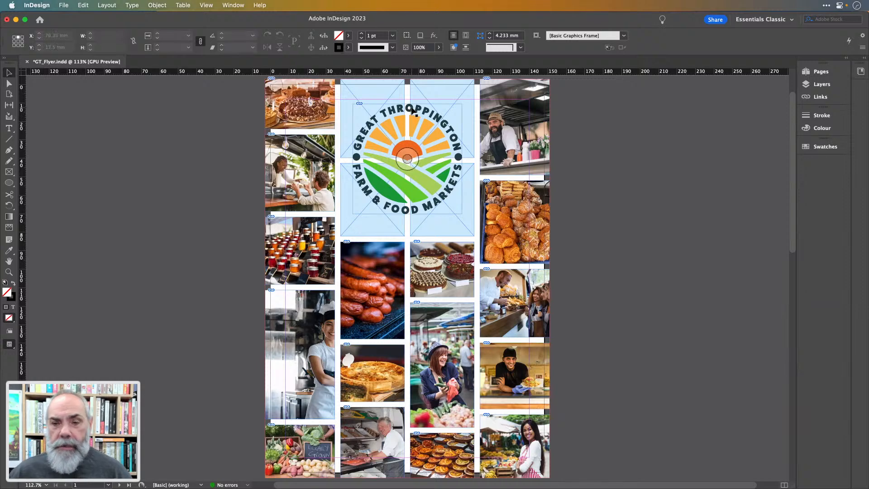
{"action": "scroll", "coordinate": [412, 110], "scroll_direction": "up", "scroll_amount": 1}
{"action": "scroll", "coordinate": [411, 108], "scroll_direction": "up", "scroll_amount": 3}
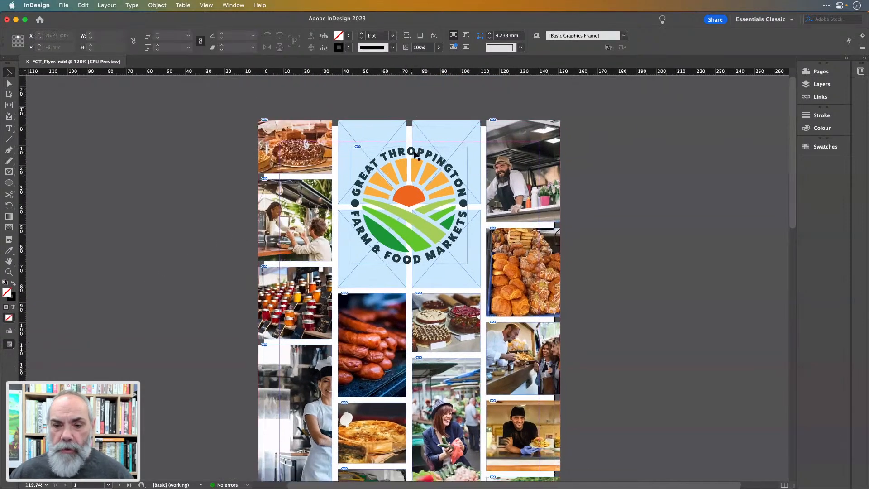
{"action": "scroll", "coordinate": [416, 158], "scroll_direction": "up", "scroll_amount": 2}
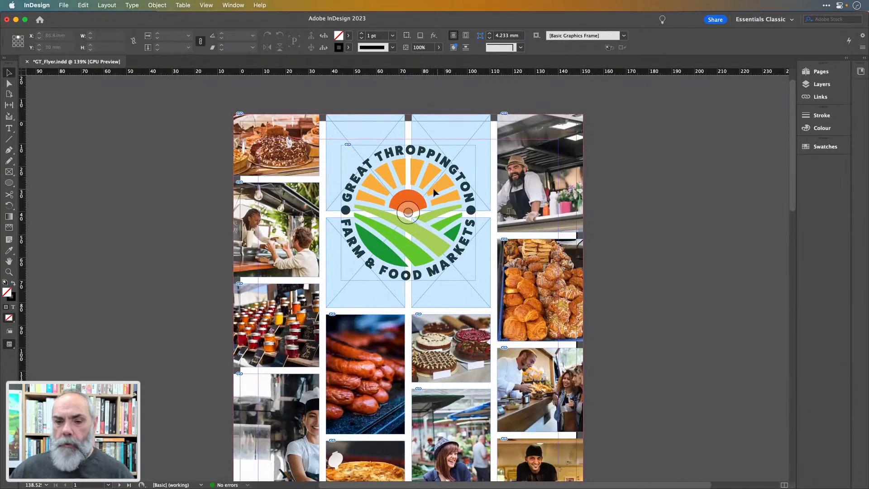
{"action": "left_click_drag", "start_coordinate": [434, 192], "coordinate": [145, 189]}
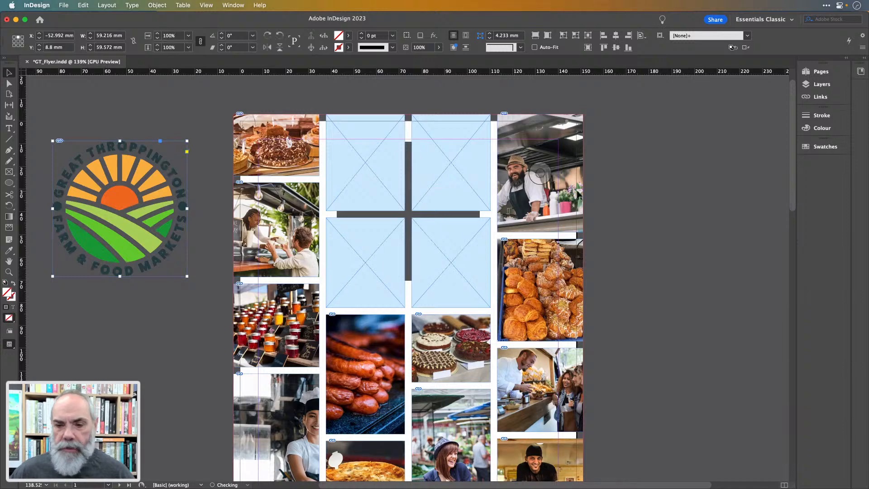
{"action": "left_click", "coordinate": [666, 196]}
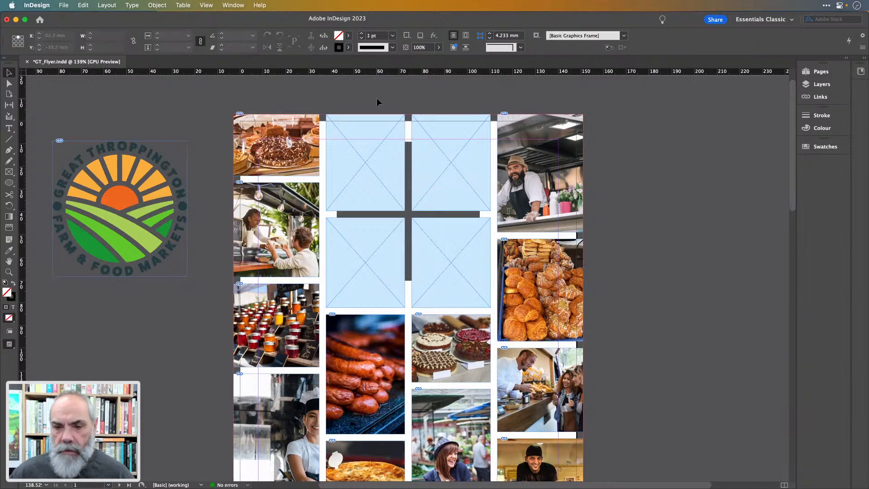
- Draw a circle about 61.4 mm in diameter, centred on the crossing of the gutters between the four empty frames
{"action": "left_click_drag", "start_coordinate": [377, 100], "coordinate": [437, 193]}
{"action": "scroll", "coordinate": [413, 166], "scroll_direction": "up", "scroll_amount": 2}
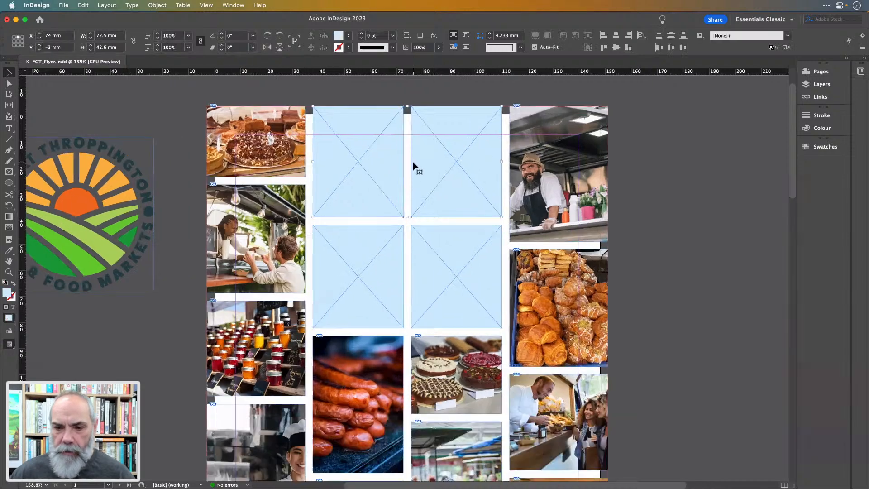
{"action": "scroll", "coordinate": [413, 166], "scroll_direction": "up", "scroll_amount": 2}
{"action": "scroll", "coordinate": [413, 166], "scroll_direction": "down", "scroll_amount": 4}
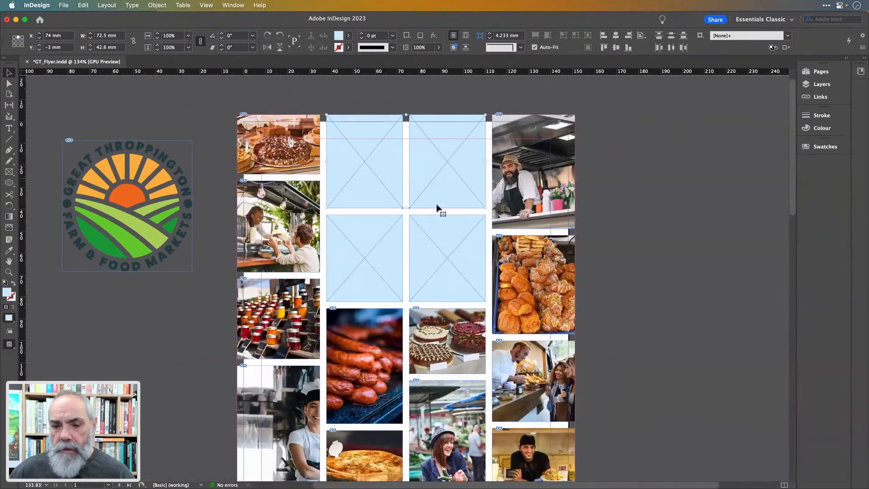
{"action": "key", "text": "l"}
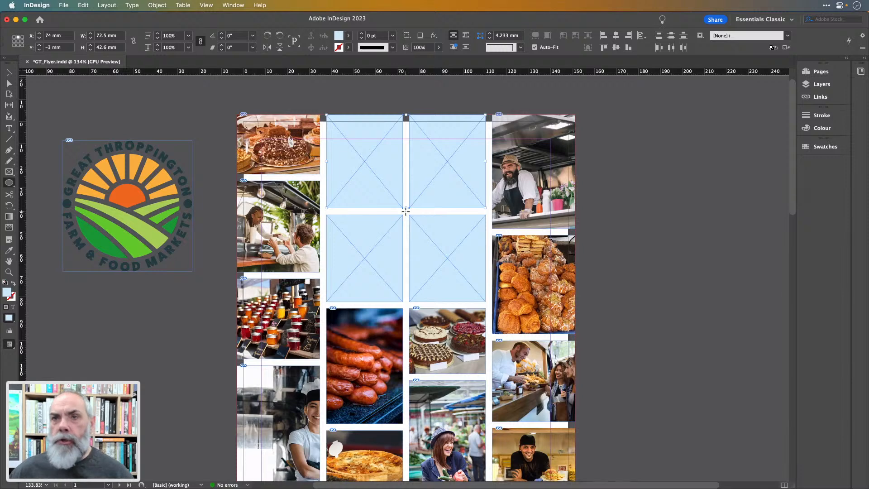
{"action": "left_click_drag", "start_coordinate": [406, 210], "coordinate": [489, 280]}
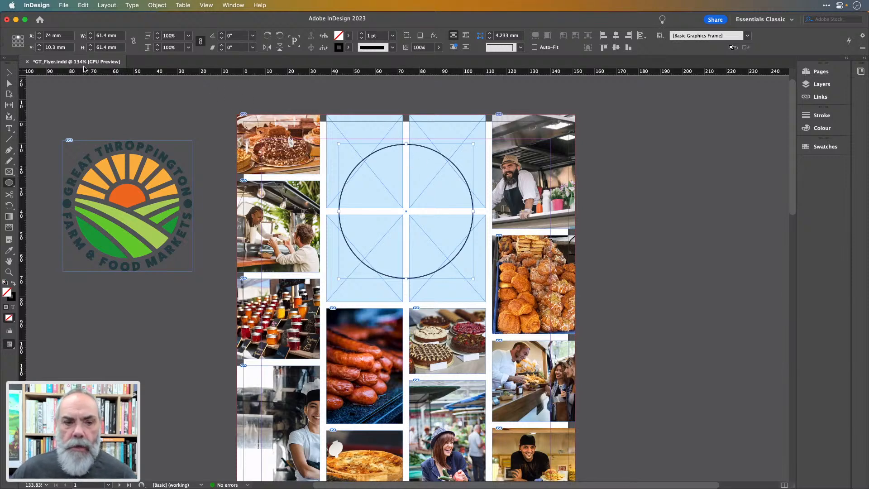
- Swap the circle's fill and stroke to give it a solid black fill with no outline
{"action": "left_click", "coordinate": [9, 73]}
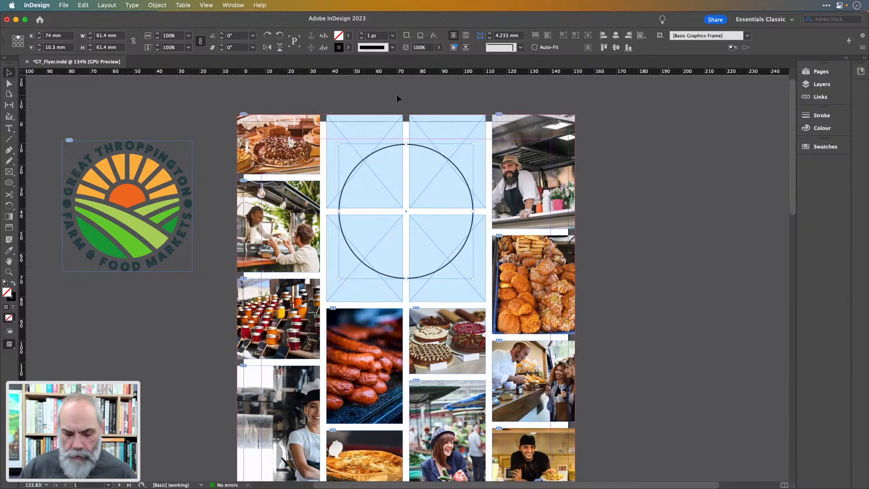
{"action": "key", "text": "shift+x"}
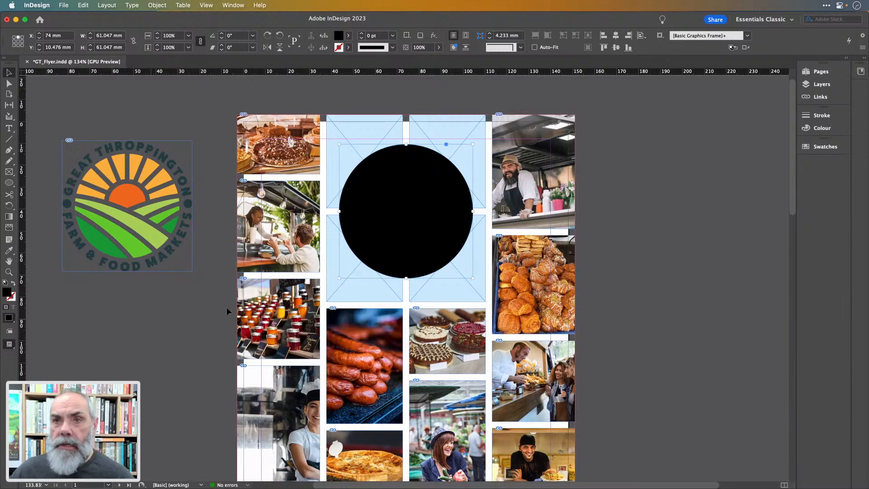
{"action": "left_click", "coordinate": [680, 180]}
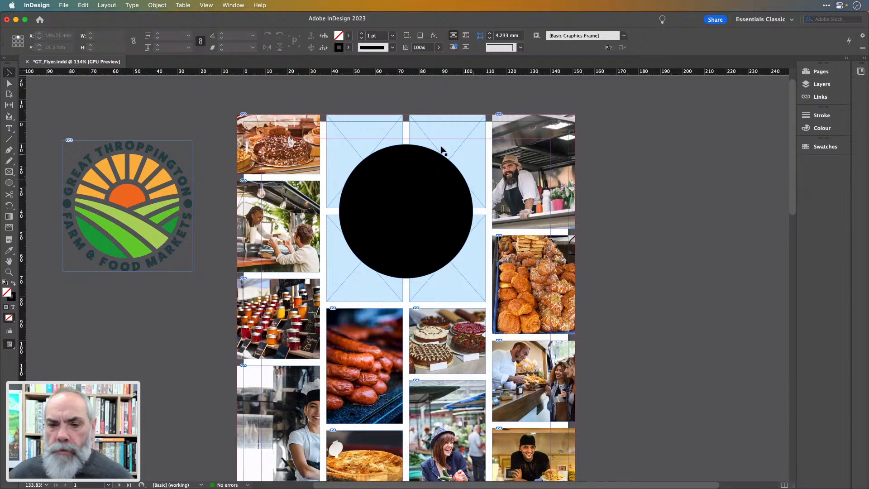
- Select the four empty frames behind the circle and change their fill to the yellow C=0 M=0 Y=100 K=0 swatch
{"action": "left_click", "coordinate": [439, 130]}
{"action": "left_click", "coordinate": [374, 129], "text": "shift"}
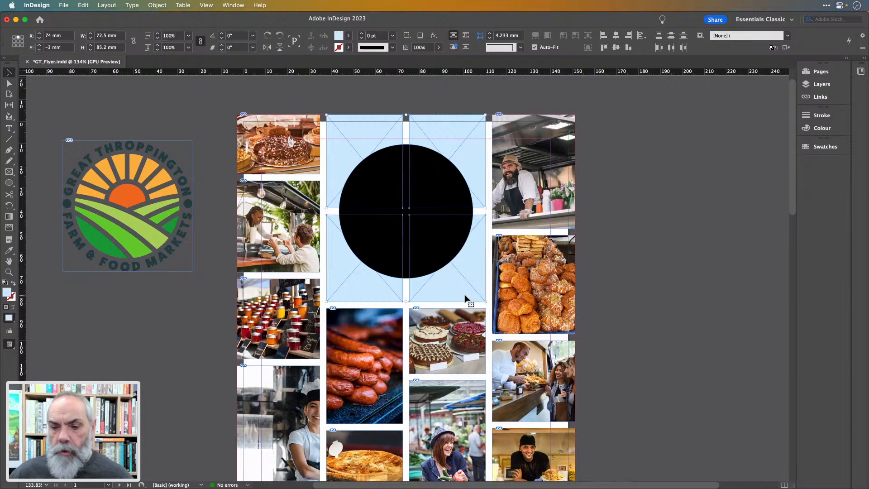
{"action": "left_click", "coordinate": [348, 35]}
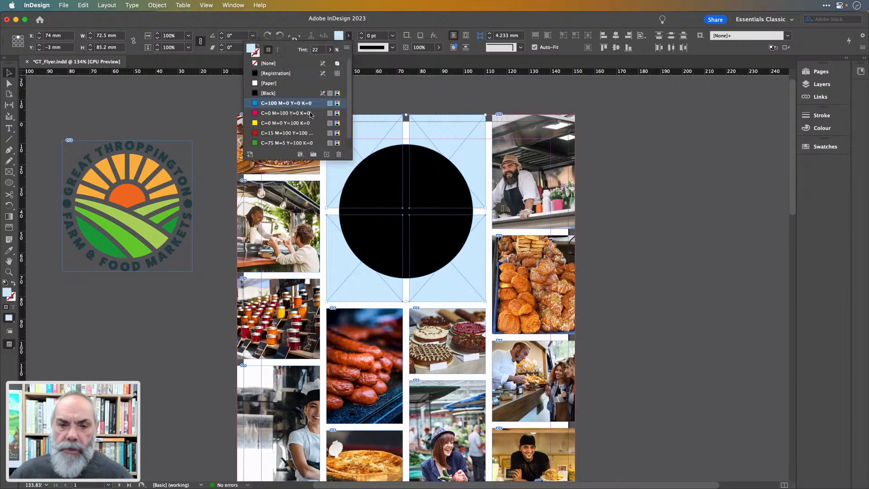
{"action": "left_click", "coordinate": [293, 123]}
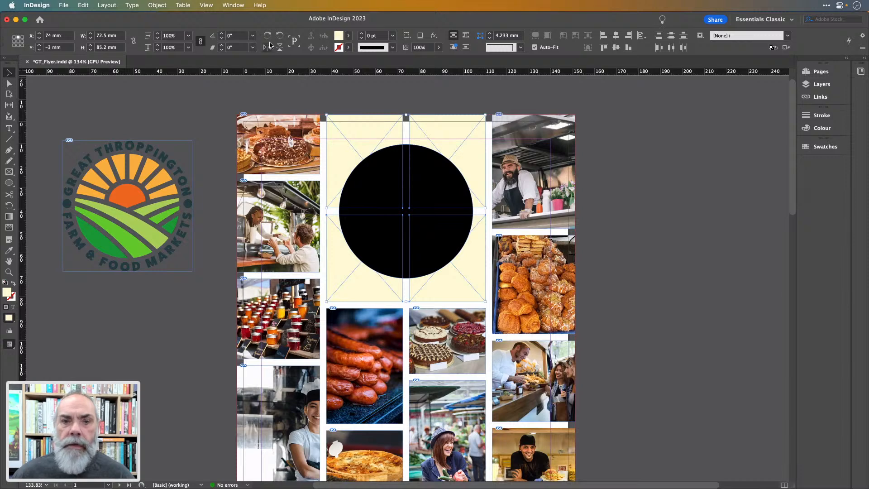
- Combine the four yellow frames behind the black circle into a single compound shape with the Pathfinder Add operation
{"action": "left_click", "coordinate": [234, 5]}
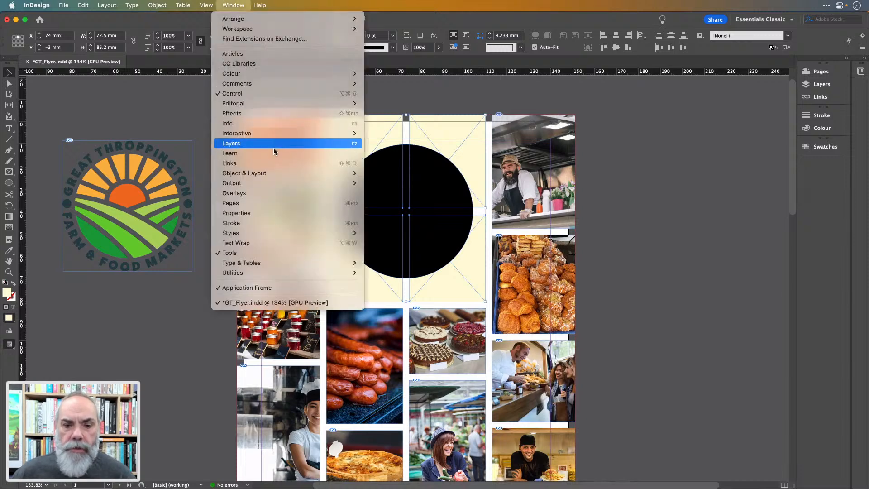
{"action": "mouse_move", "coordinate": [276, 173]}
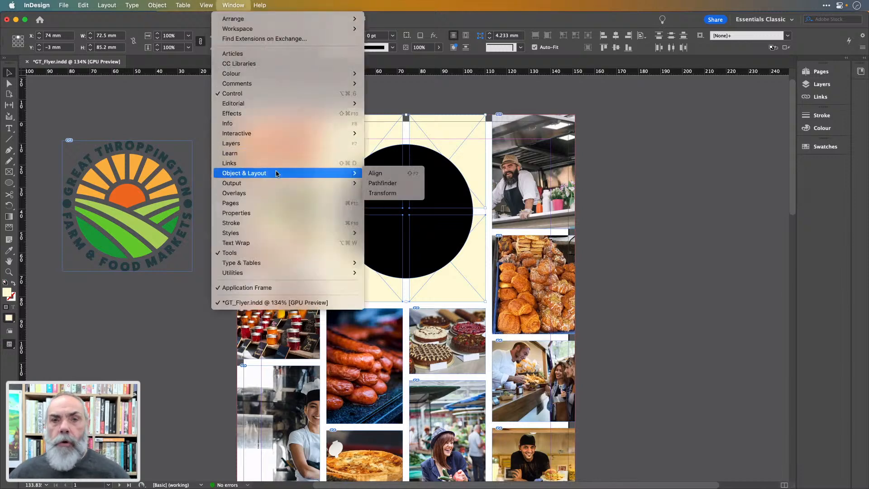
{"action": "left_click", "coordinate": [382, 183]}
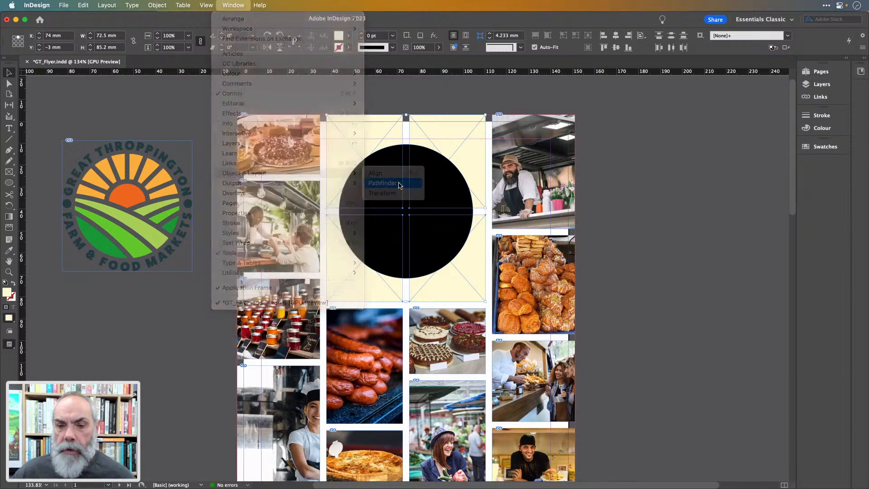
{"action": "left_click_drag", "start_coordinate": [335, 160], "coordinate": [649, 112]}
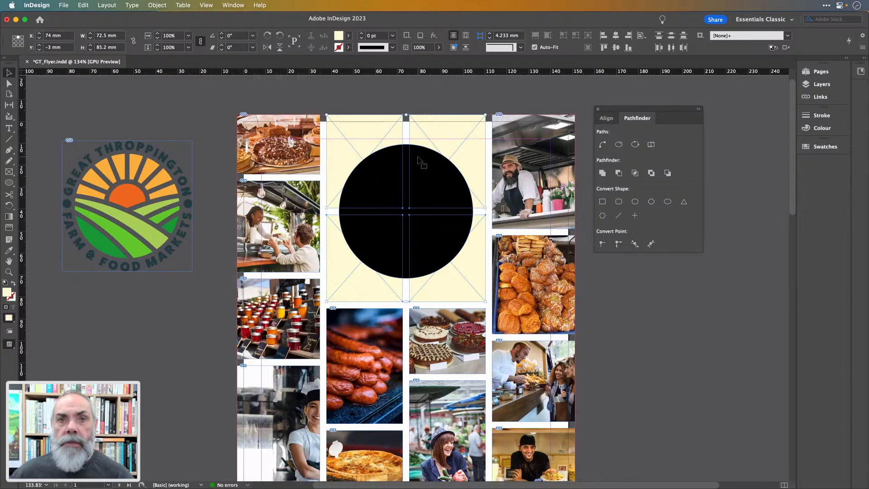
{"action": "left_click", "coordinate": [602, 173]}
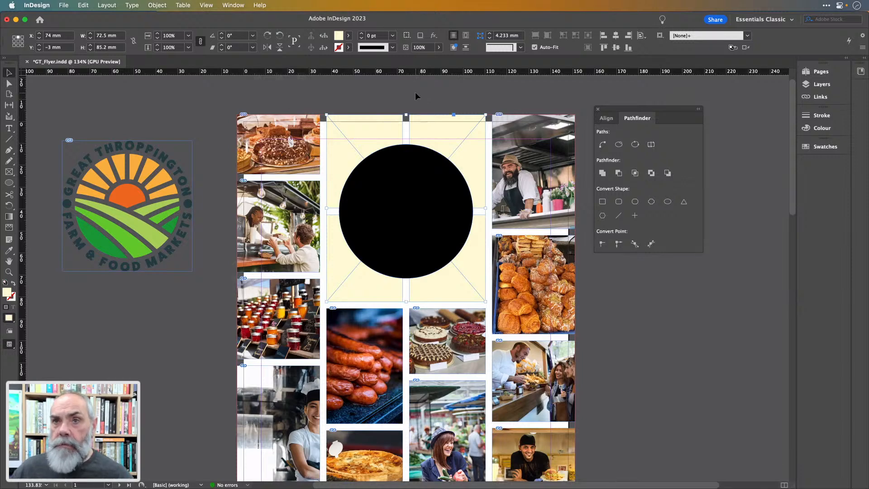
- Subtract the black circle from the combined yellow frames with the Pathfinder Subtract operation
{"action": "left_click", "coordinate": [415, 158]}
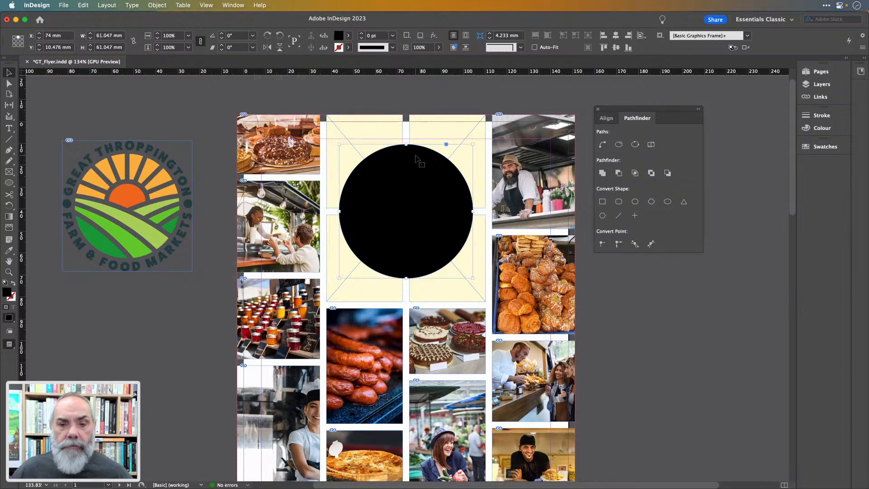
{"action": "left_click", "coordinate": [447, 130]}
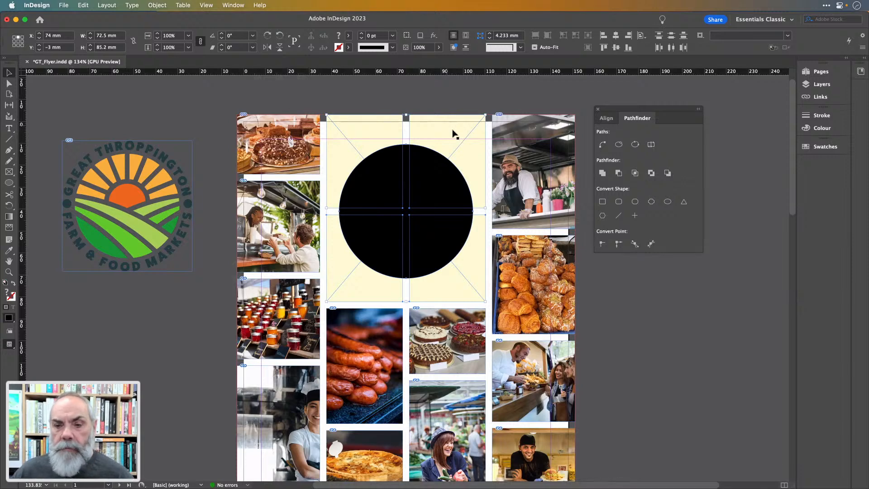
{"action": "left_click", "coordinate": [620, 173]}
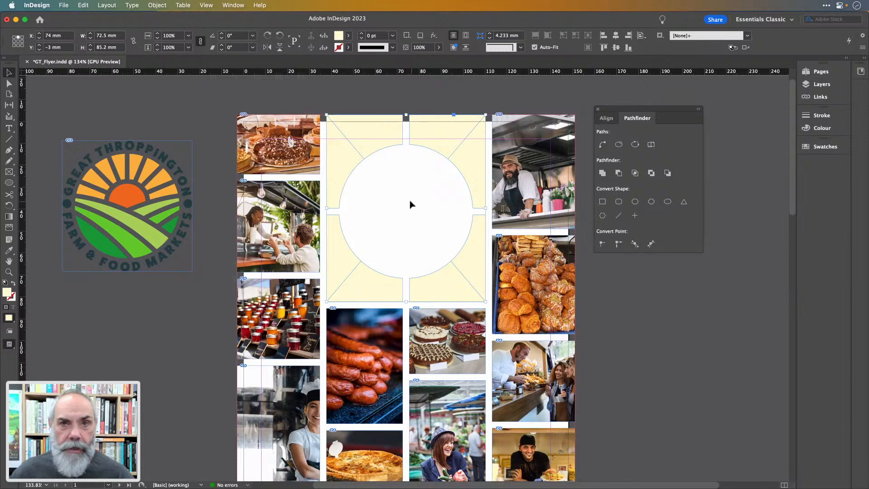
{"action": "left_click", "coordinate": [382, 94]}
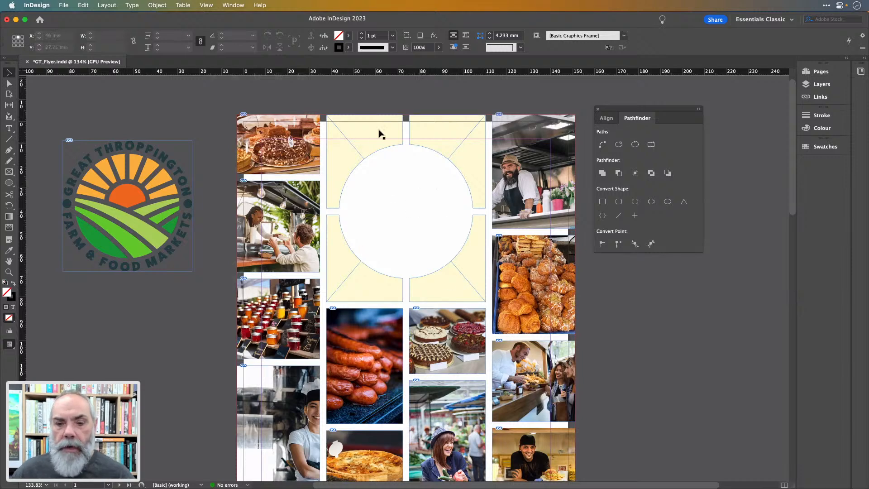
- Release the compound path of the yellow cut-out shape to split it back into four separate frames
{"action": "left_click", "coordinate": [369, 141]}
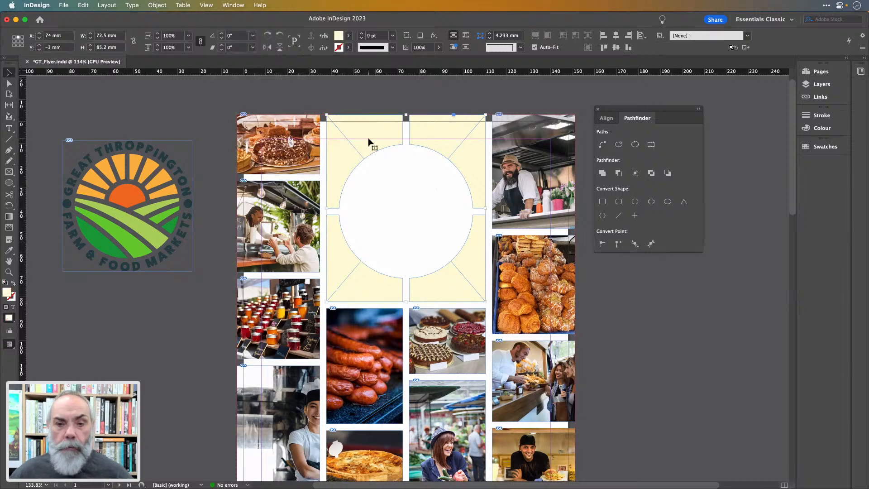
{"action": "left_click", "coordinate": [157, 5]}
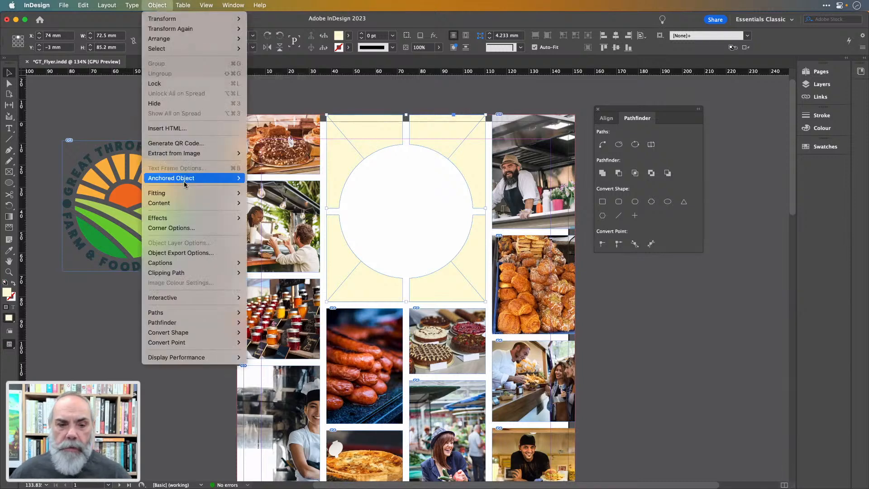
{"action": "mouse_move", "coordinate": [196, 263]}
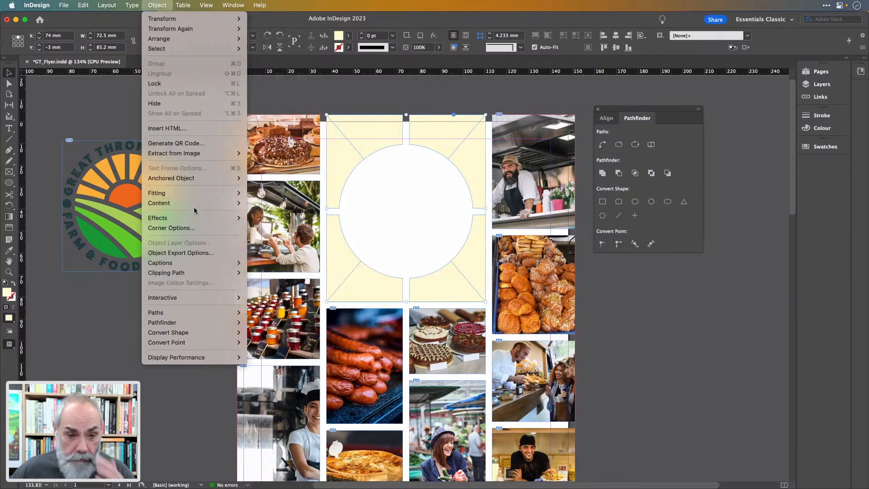
{"action": "mouse_move", "coordinate": [196, 313]}
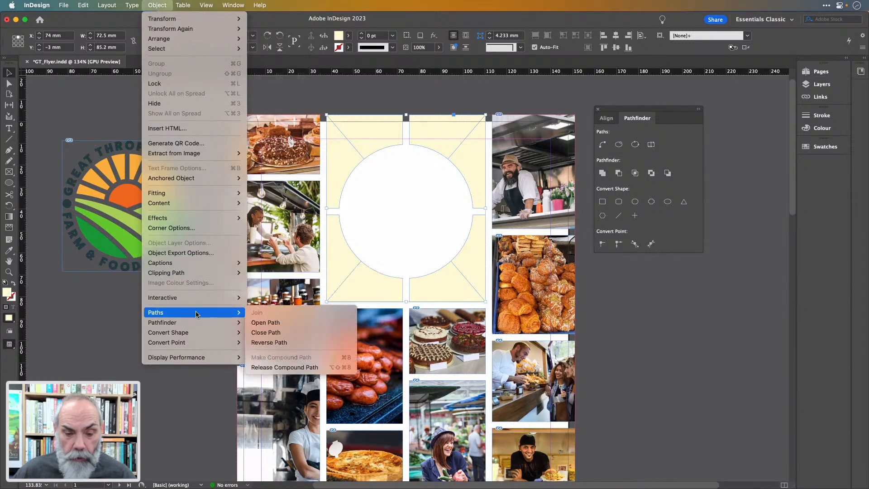
{"action": "left_click", "coordinate": [290, 368]}
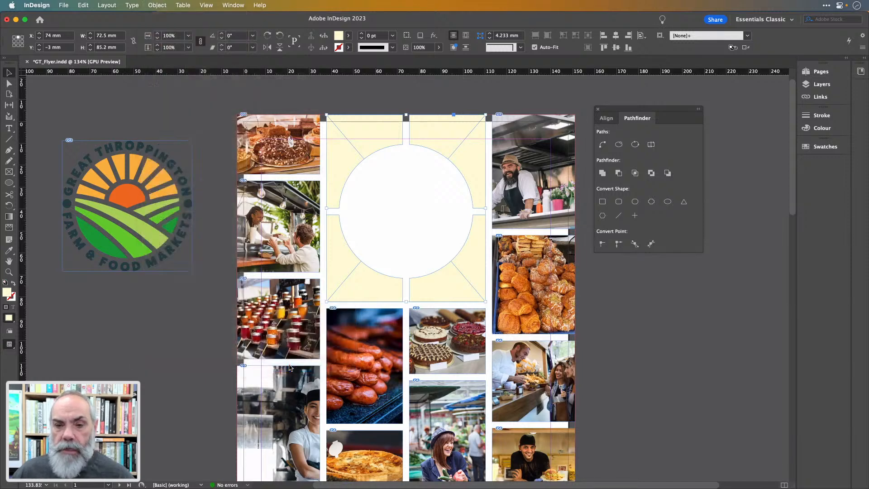
{"action": "left_click", "coordinate": [383, 99]}
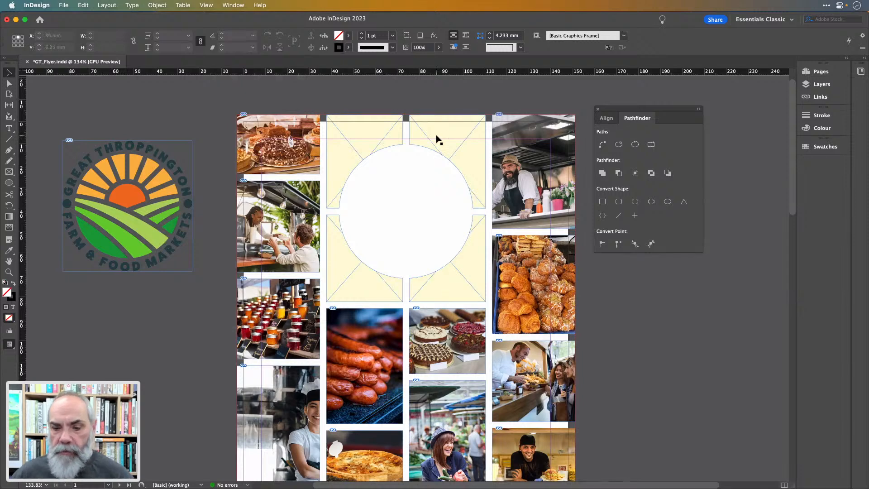
- Switch to Adobe Bridge, select breadPlaits.jpeg, cheeses.jpeg, coffeeBeans.jpeg and breads.jpeg, and place them in InDesign
{"action": "key", "text": "super+0"}
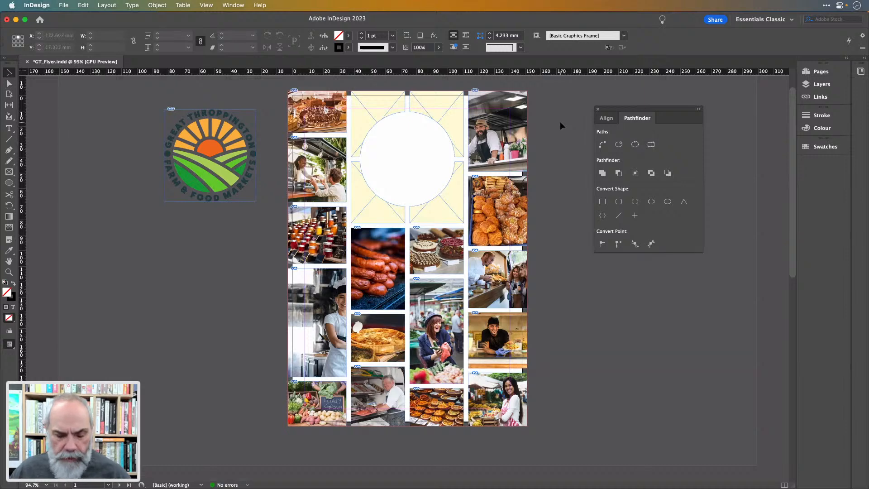
{"action": "key", "text": "super+Tab"}
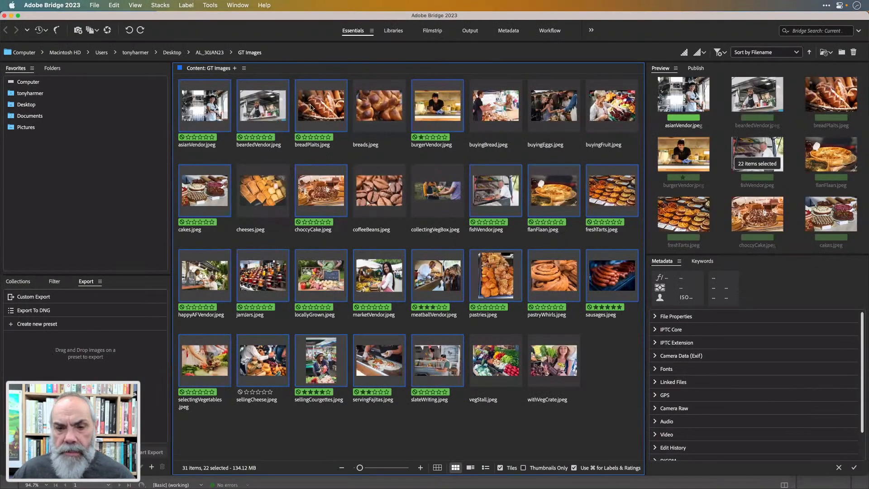
{"action": "key", "text": "super+Tab"}
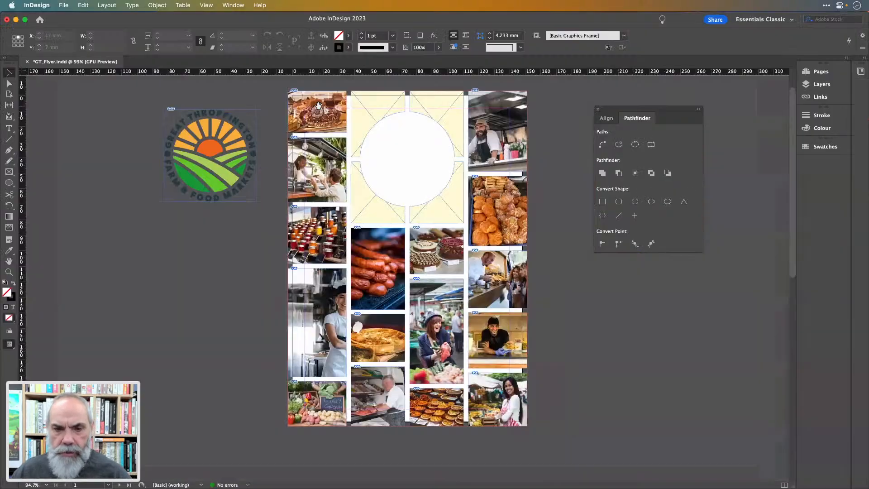
{"action": "key", "text": "super+Tab"}
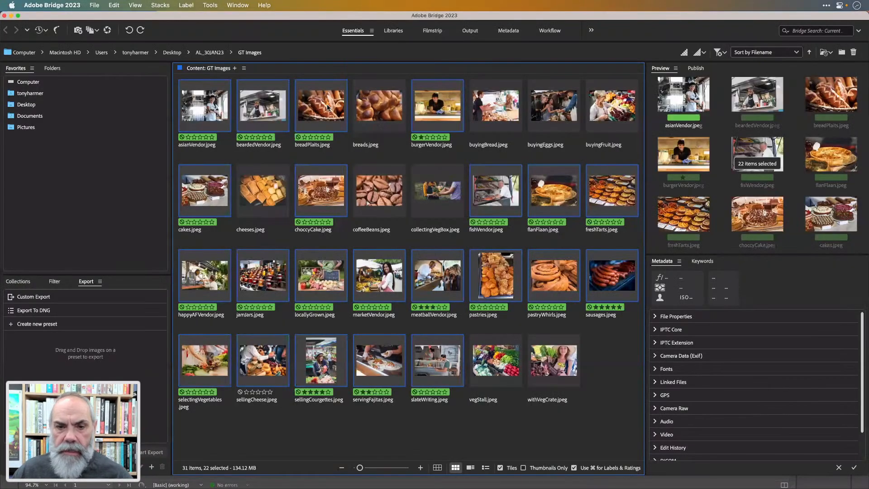
{"action": "left_click", "coordinate": [328, 110]}
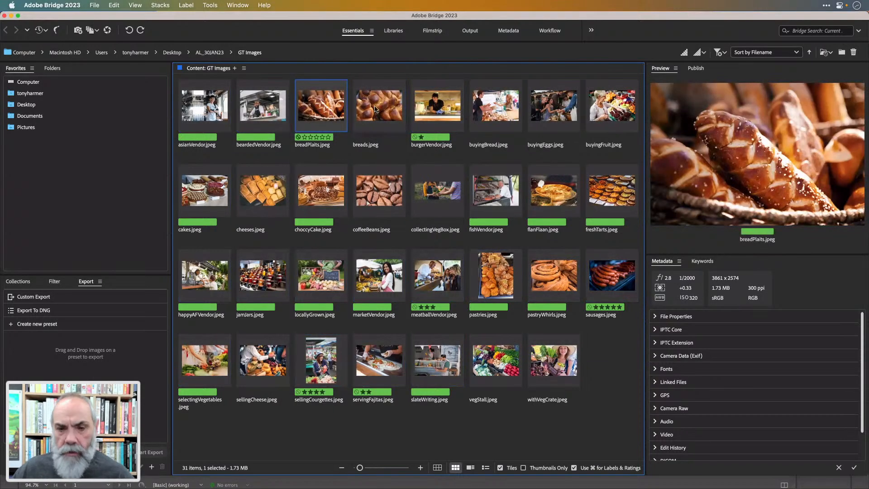
{"action": "left_click", "coordinate": [553, 277], "text": "super"}
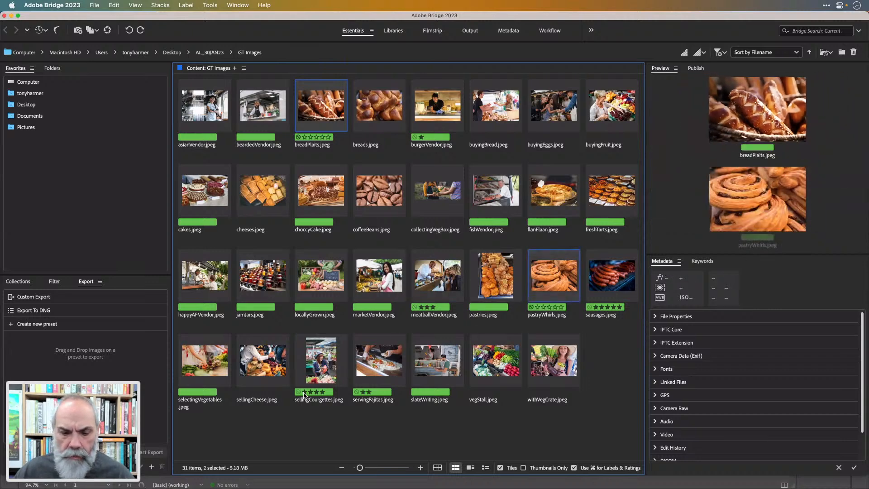
{"action": "left_click", "coordinate": [268, 188], "text": "super"}
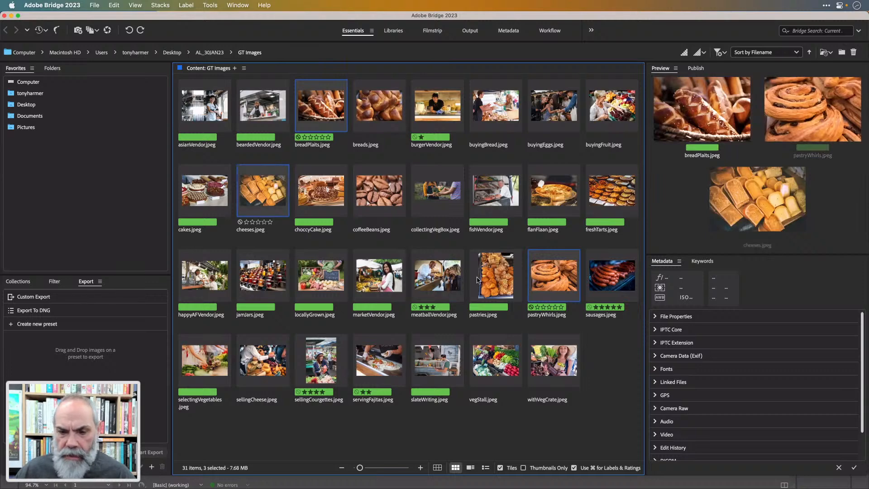
{"action": "left_click", "coordinate": [554, 281], "text": "super"}
{"action": "left_click", "coordinate": [376, 192], "text": "super"}
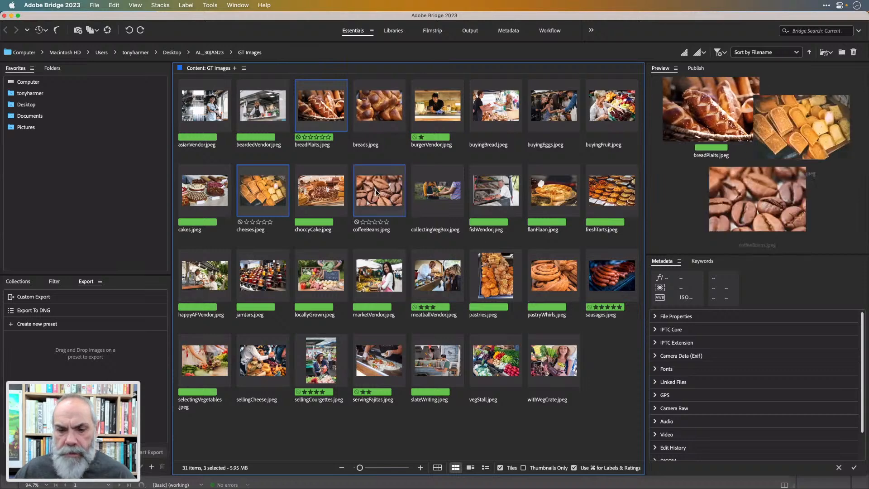
{"action": "left_click", "coordinate": [379, 120], "text": "super"}
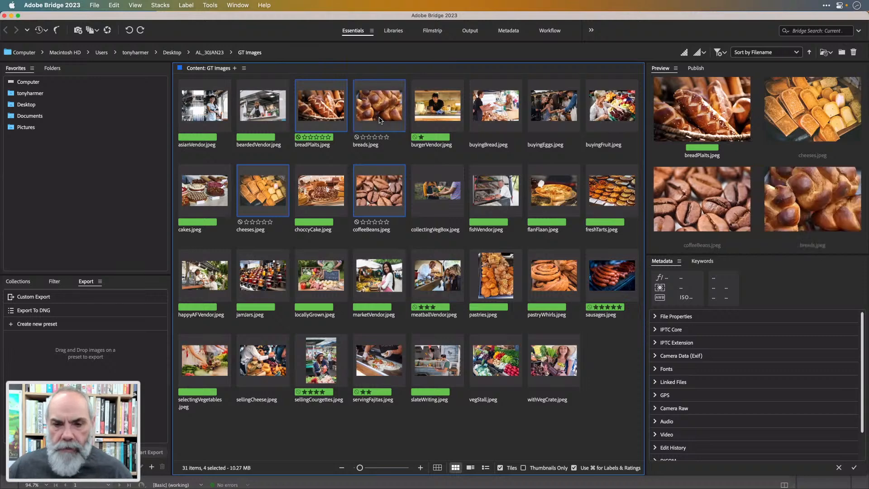
{"action": "right_click", "coordinate": [380, 120]}
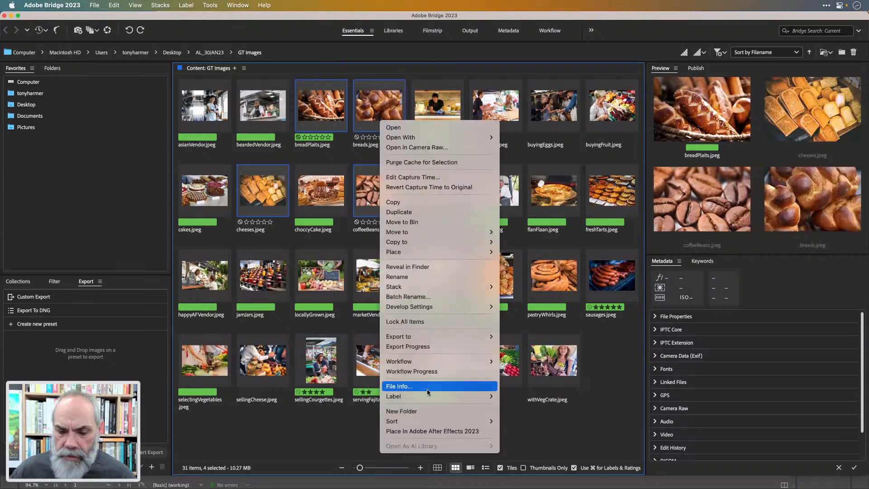
{"action": "mouse_move", "coordinate": [428, 397]}
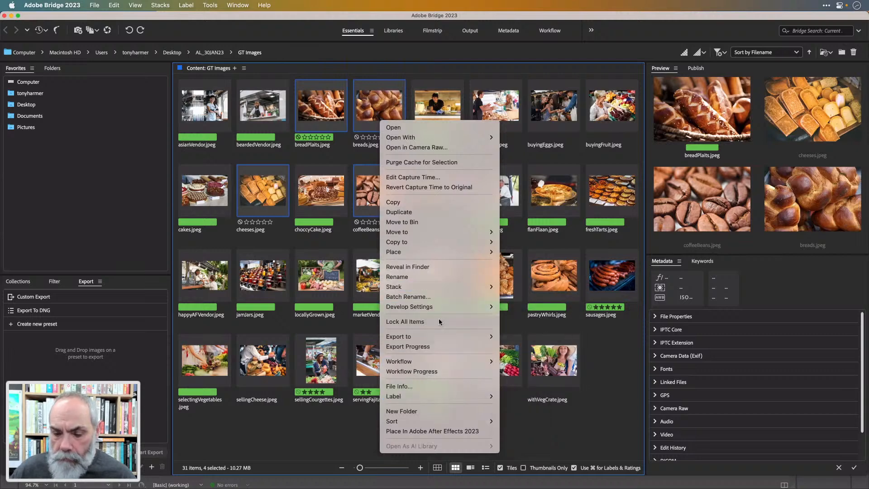
{"action": "mouse_move", "coordinate": [446, 252]}
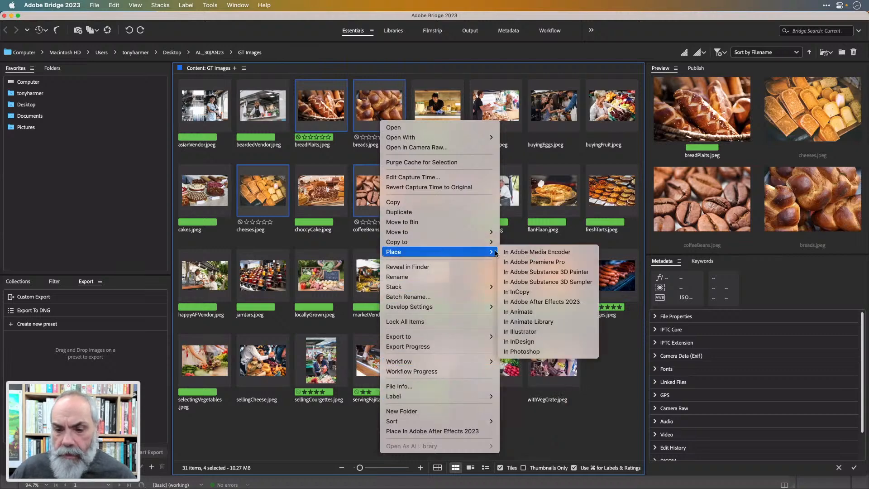
{"action": "left_click", "coordinate": [538, 341]}
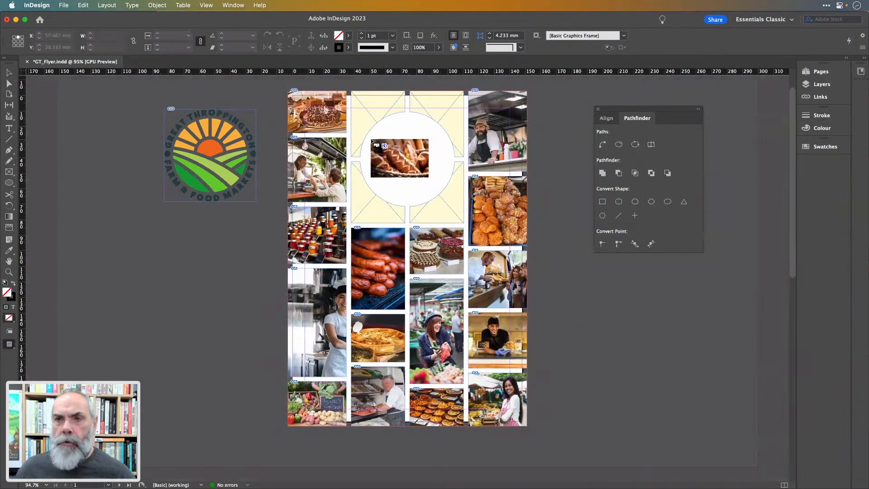
- Fill the cut-out frames with breadPlaits.jpeg at upper left, breads.jpeg at lower right, cheeses.jpeg at upper right and coffeeBeans.jpeg at lower left
{"action": "key", "text": "Right"}
{"action": "key", "text": "Right"}
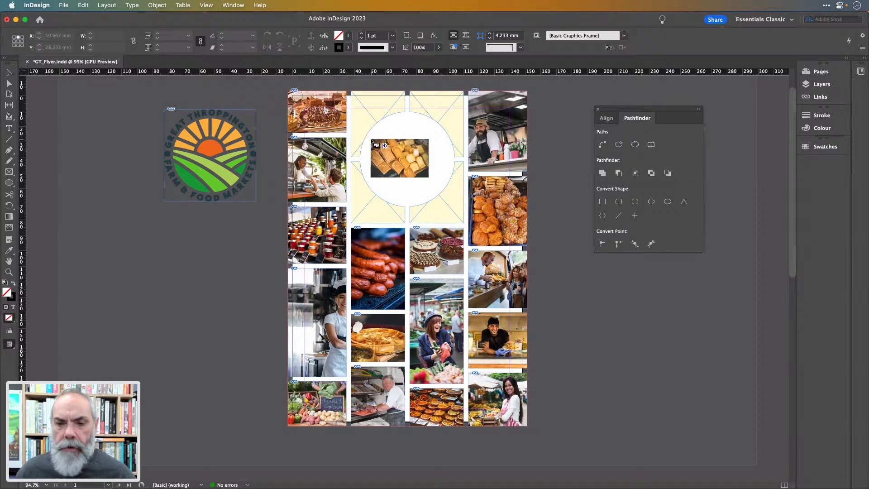
{"action": "key", "text": "Right"}
{"action": "key", "text": "Right"}
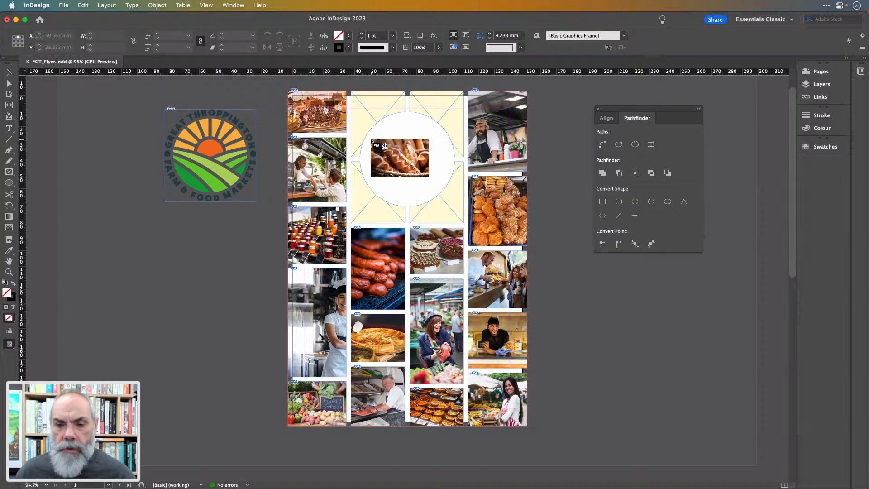
{"action": "left_click", "coordinate": [356, 102]}
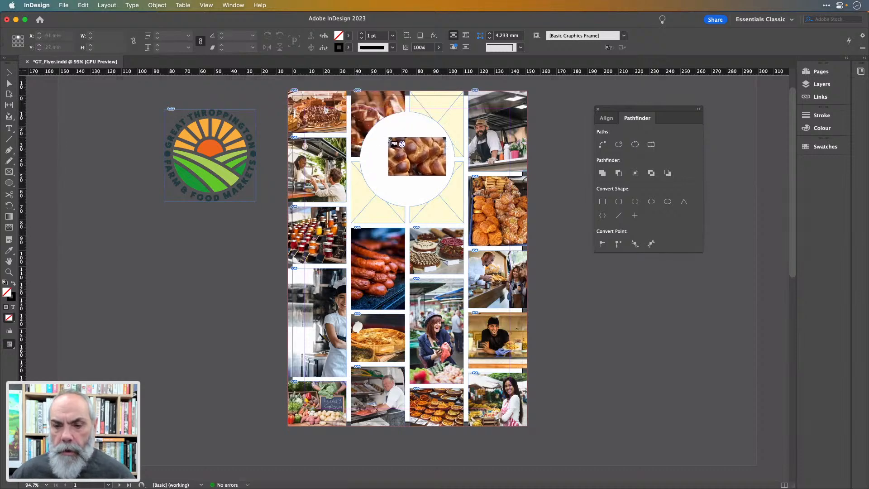
{"action": "left_click", "coordinate": [435, 199]}
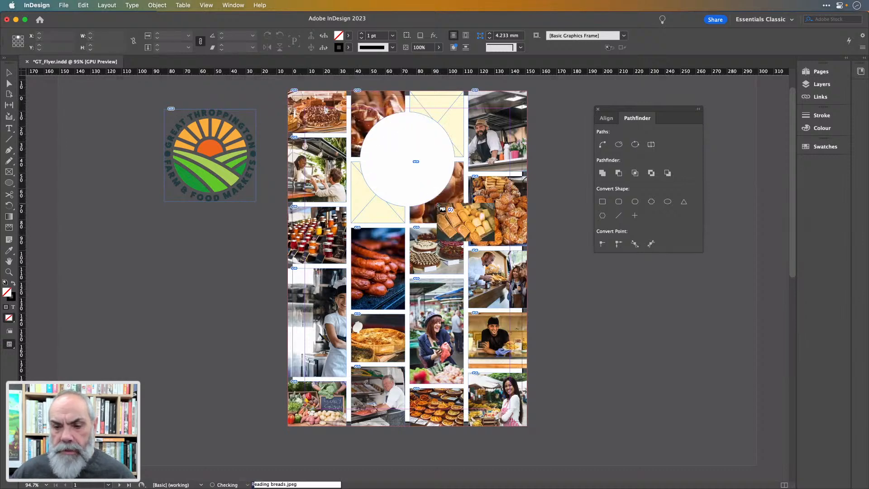
{"action": "left_click", "coordinate": [414, 124]}
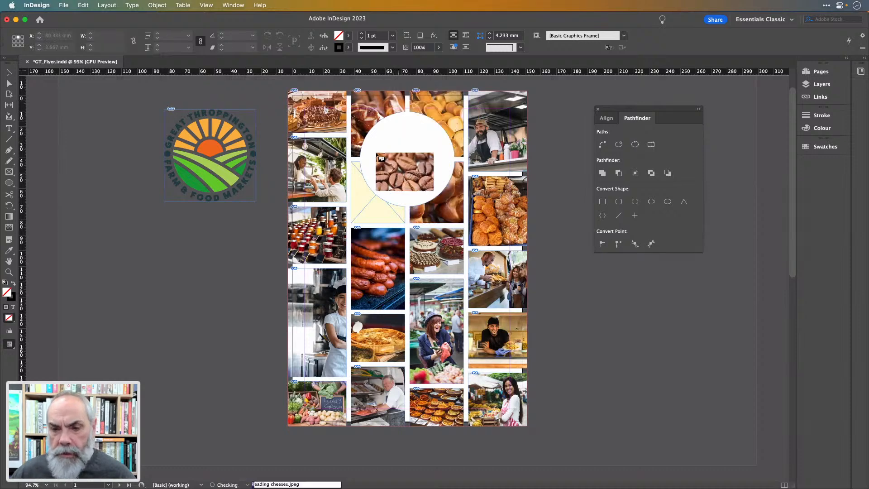
{"action": "left_click", "coordinate": [354, 194]}
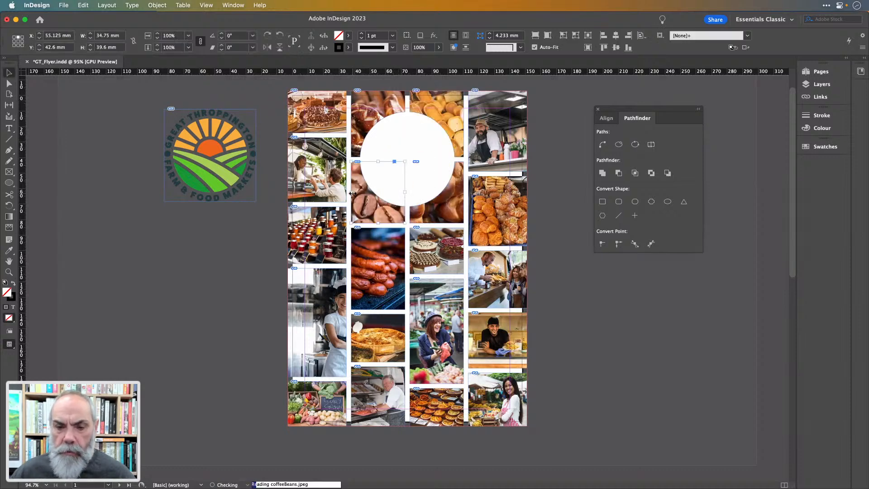
{"action": "left_click", "coordinate": [545, 192]}
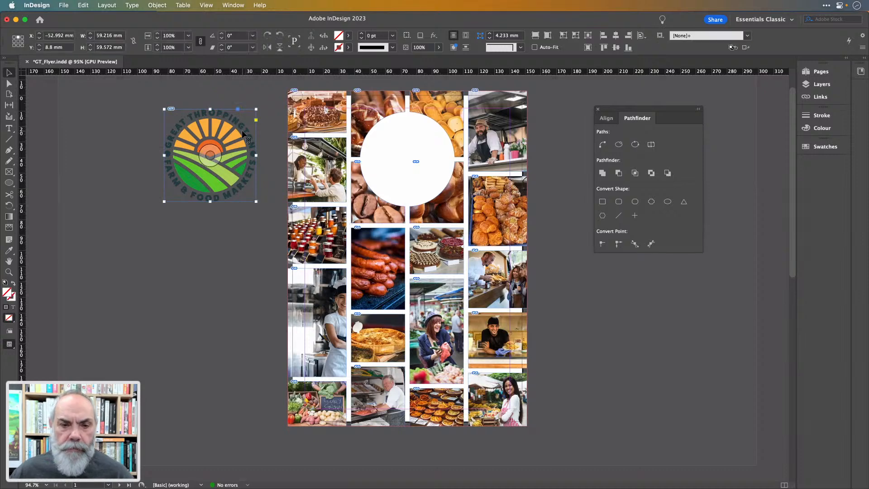
- Move the Great Throppington logo into the white circle between the central photos, at X 74.25 mm, Y 11.3 mm
{"action": "left_click_drag", "start_coordinate": [431, 138], "coordinate": [432, 135]}
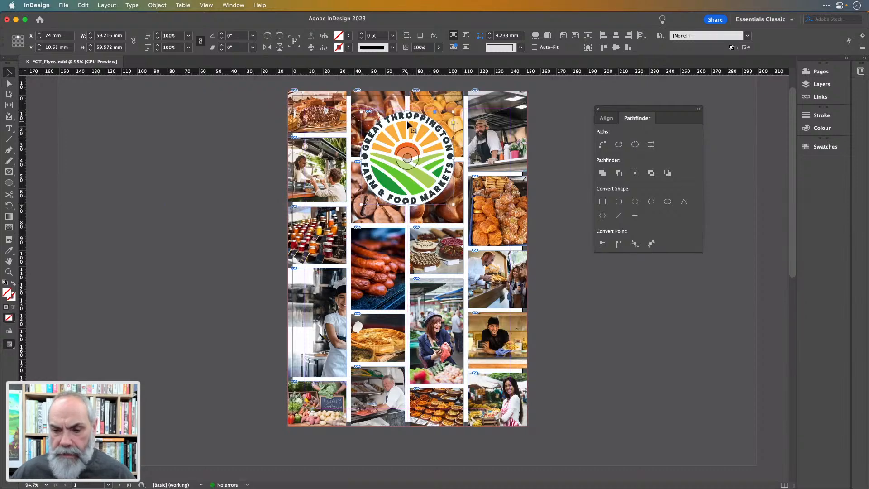
{"action": "scroll", "coordinate": [389, 134], "scroll_direction": "up", "scroll_amount": 3}
{"action": "scroll", "coordinate": [390, 135], "scroll_direction": "up", "scroll_amount": 5}
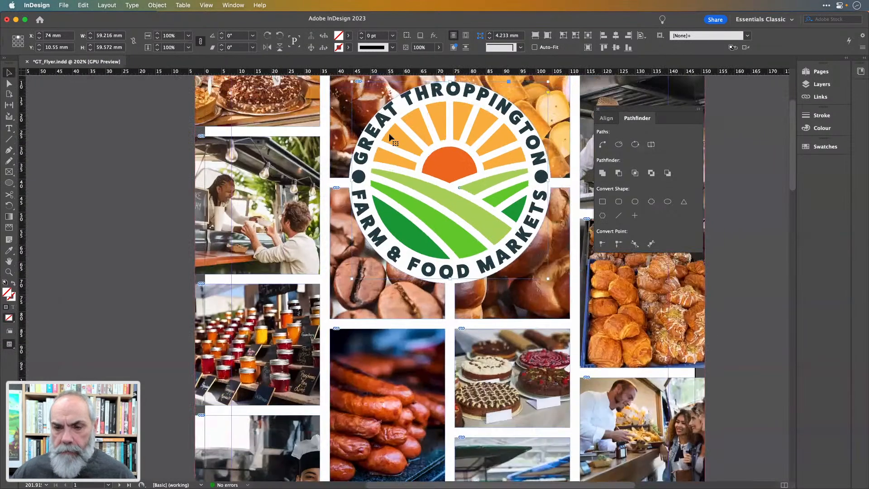
{"action": "key", "text": "Down"}
{"action": "key", "text": "Down"}
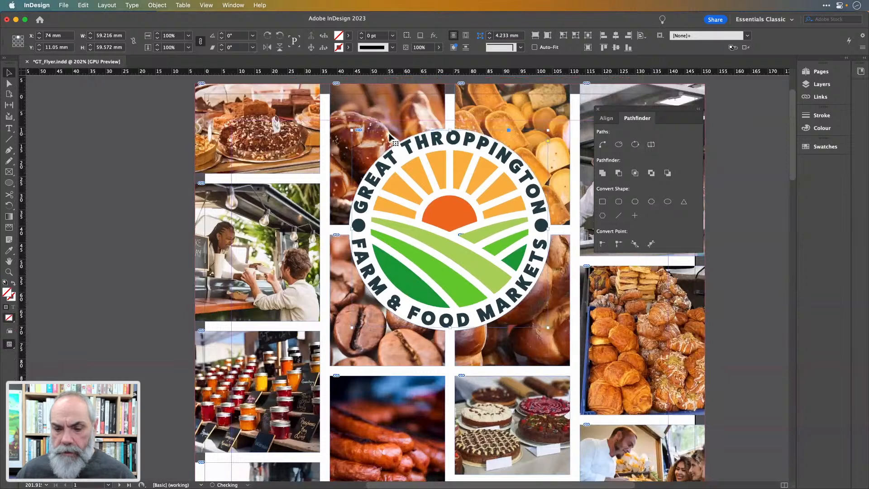
{"action": "key", "text": "Down"}
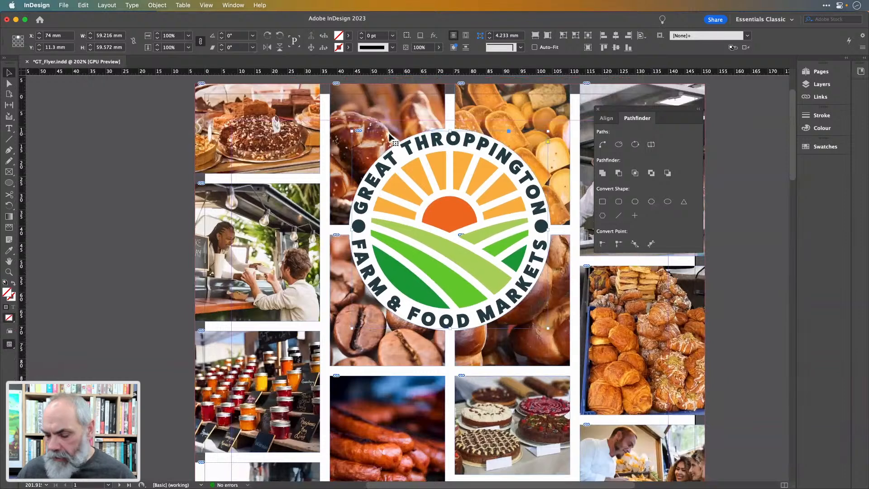
{"action": "key", "text": "Right"}
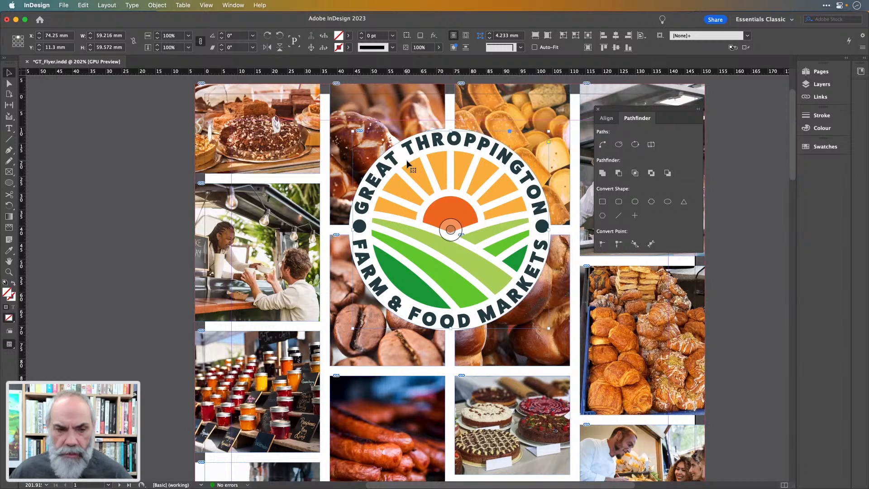
- Scale the logo down about its centre with Free Transform to about 56.4 mm wide, and save the flyer
{"action": "key", "text": "e"}
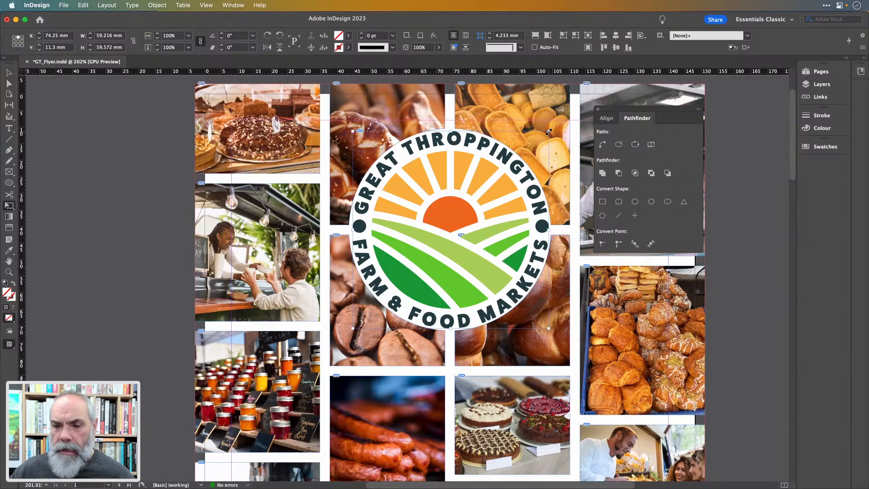
{"action": "left_click_drag", "start_coordinate": [549, 132], "coordinate": [544, 137]}
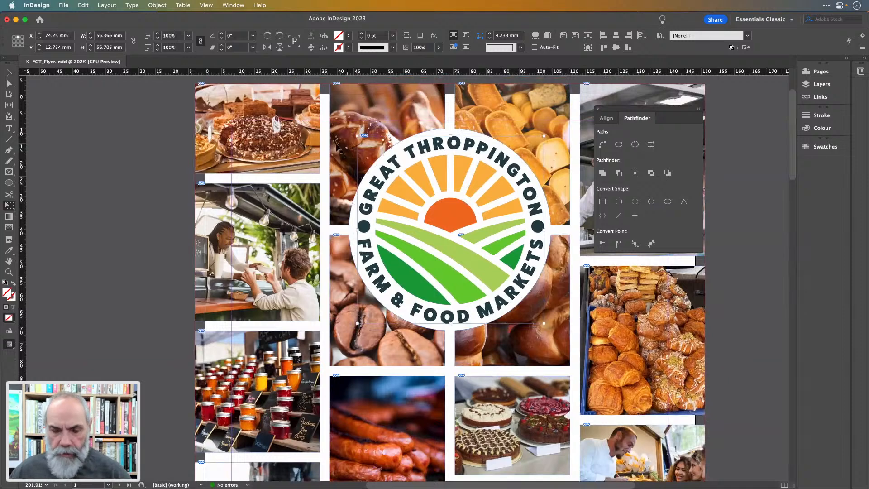
{"action": "key", "text": "v"}
{"action": "left_click", "coordinate": [118, 132]}
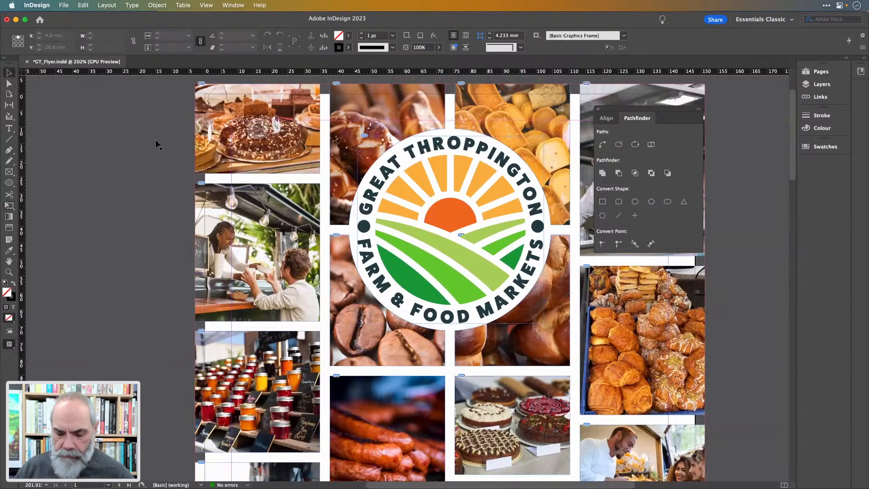
{"action": "key", "text": "super+s"}
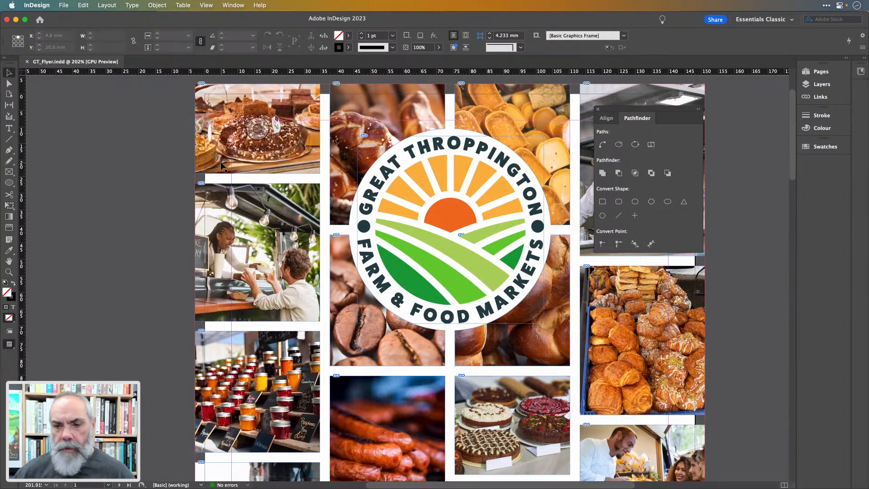
- Close the Pathfinder panel and check the whole flyer page in preview mode
{"action": "left_click", "coordinate": [598, 109]}
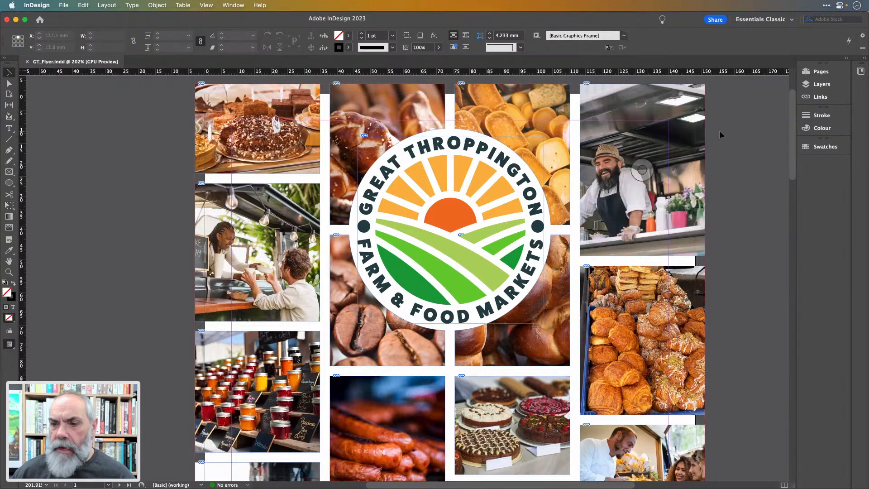
{"action": "key", "text": "super+0"}
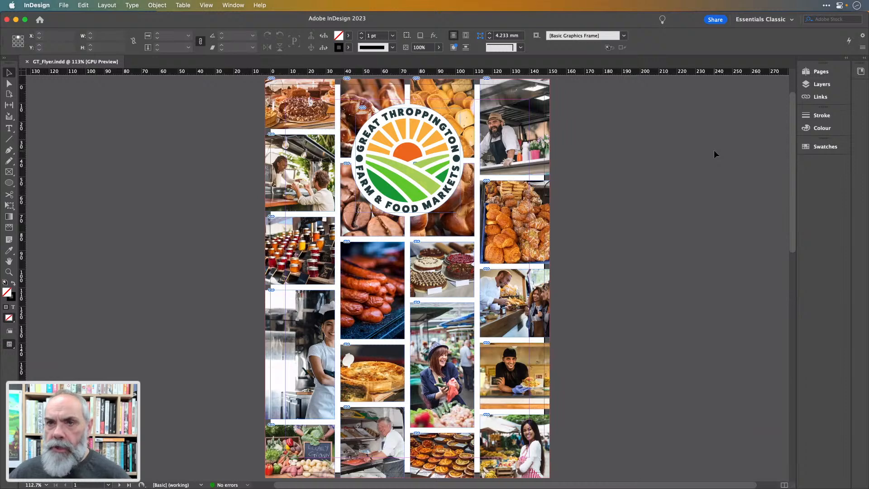
{"action": "key", "text": "w"}
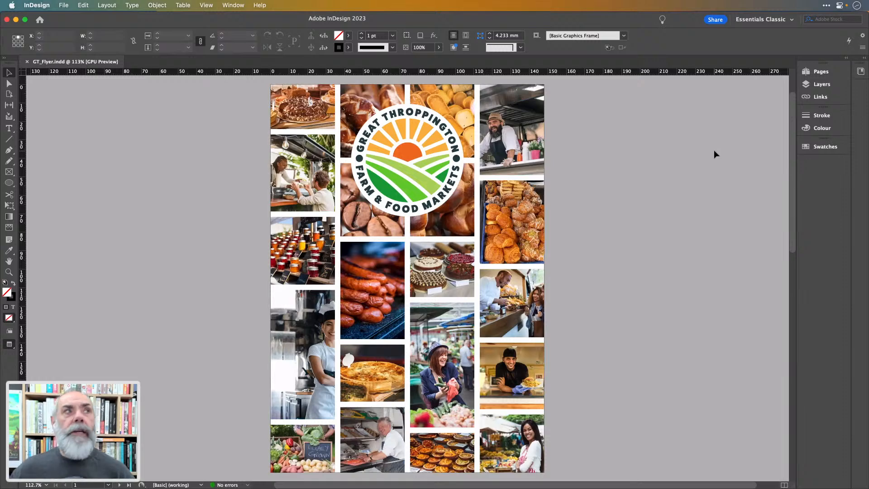
{"action": "key", "text": "w"}
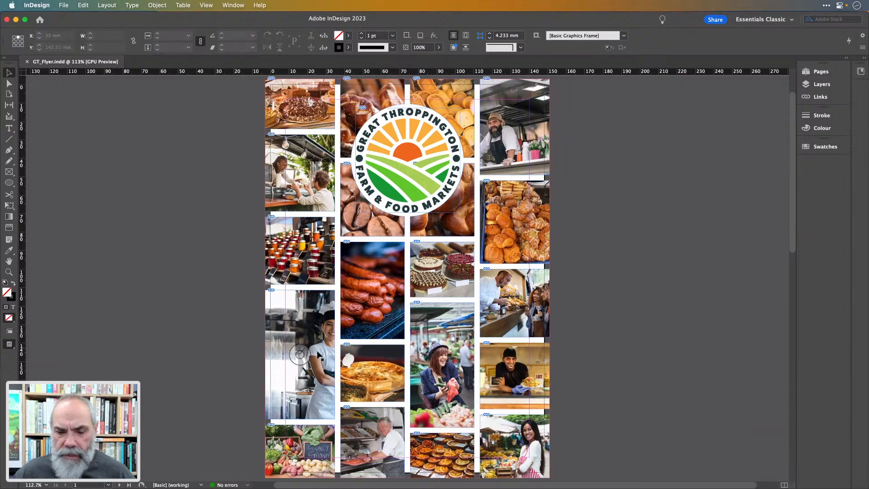
- Shift the female chef's photo left inside its tall frame in the first column, to an X offset of 0.375 mm
{"action": "left_click", "coordinate": [300, 354]}
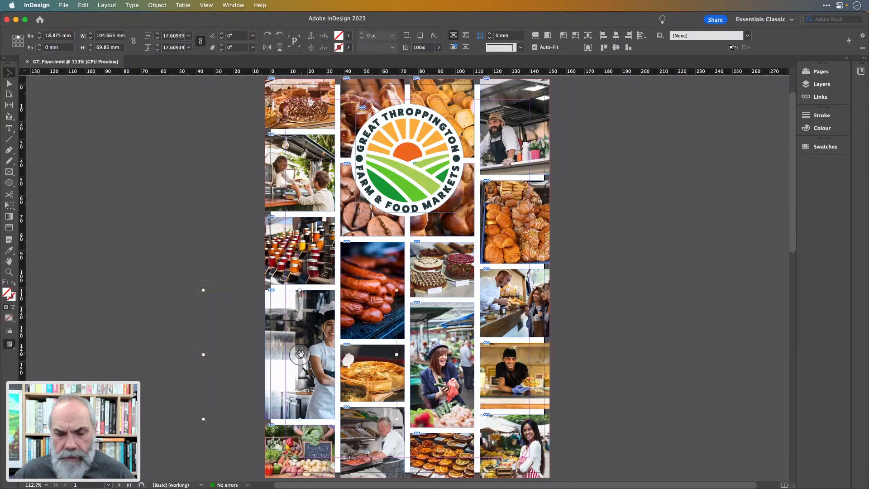
{"action": "key", "text": "shift+Left"}
{"action": "key", "text": "shift+Left"}
{"action": "key", "text": "shift+Left"}
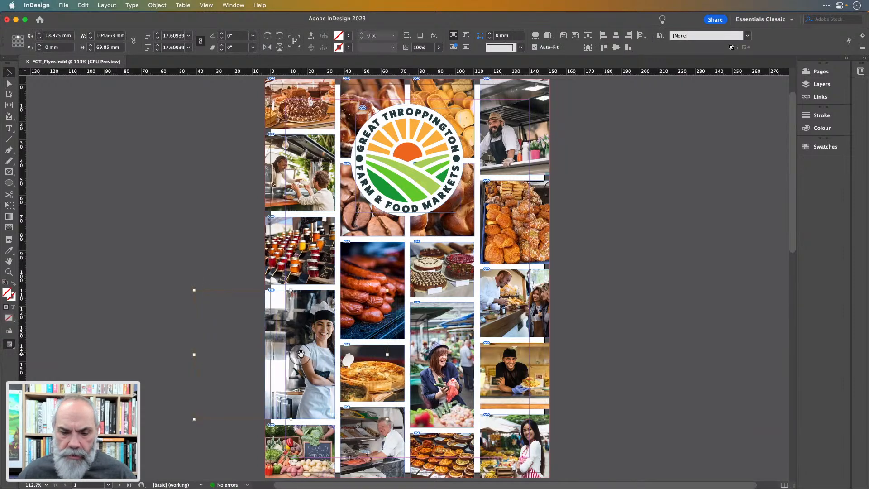
{"action": "key", "text": "Left"}
{"action": "key", "text": "Left"}
{"action": "key", "text": "Left"}
{"action": "key", "text": "Left"}
{"action": "key", "text": "Left"}
{"action": "key", "text": "Left"}
{"action": "key", "text": "Left"}
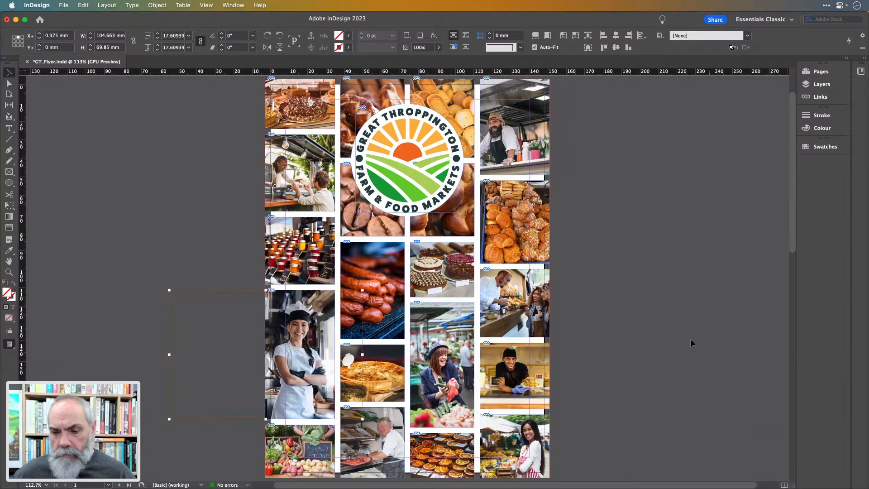
{"action": "left_click", "coordinate": [679, 337]}
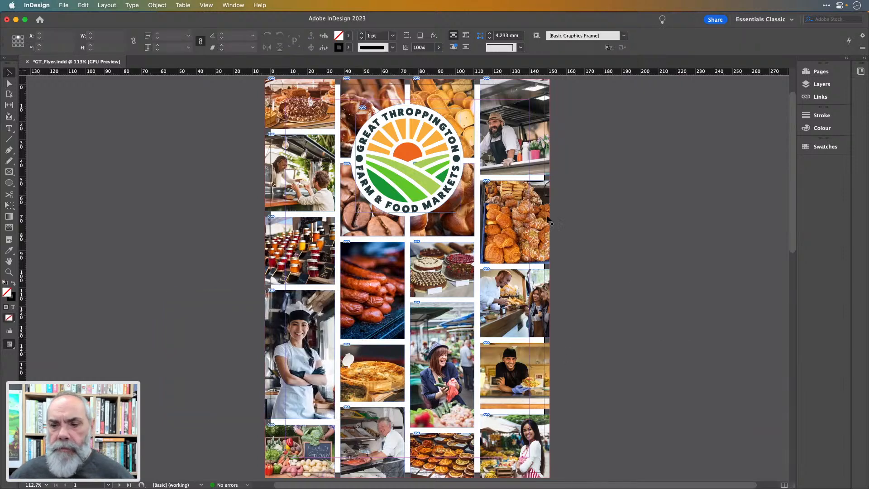
- Centre the bearded vendor's photo in its frame and enlarge the image to about 96.7 by 64.5 mm
{"action": "left_click", "coordinate": [543, 151]}
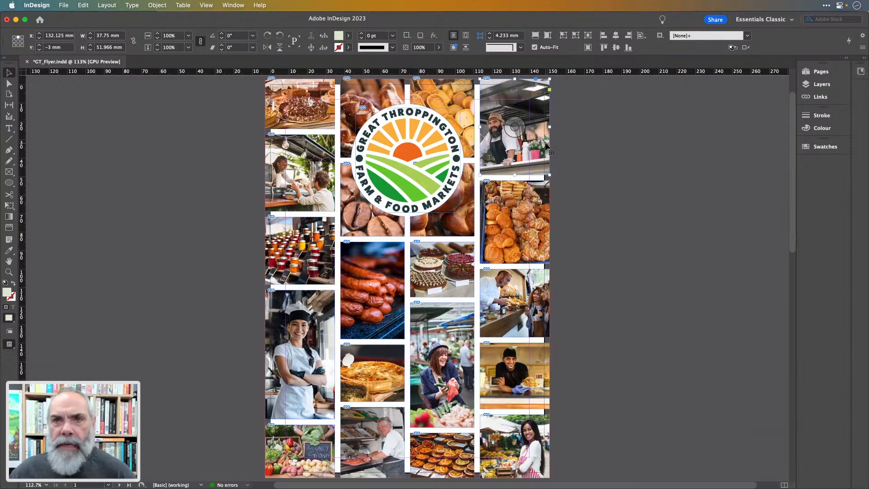
{"action": "left_click", "coordinate": [588, 47]}
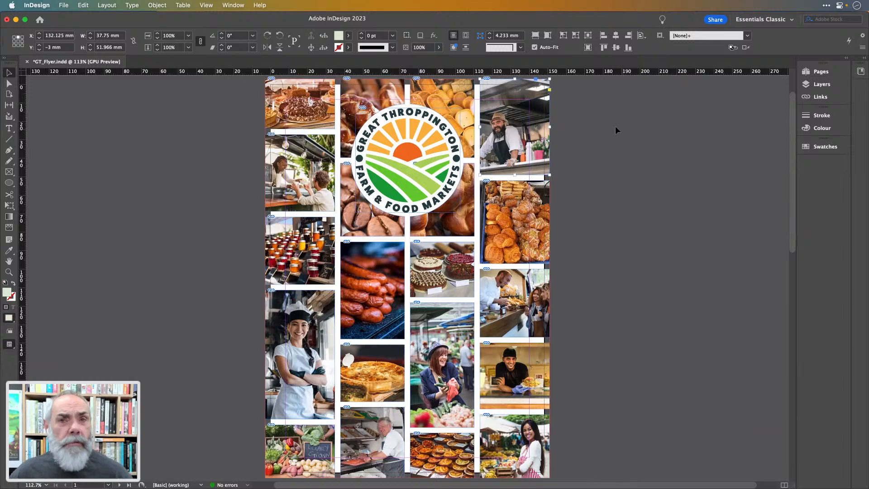
{"action": "left_click", "coordinate": [517, 127]}
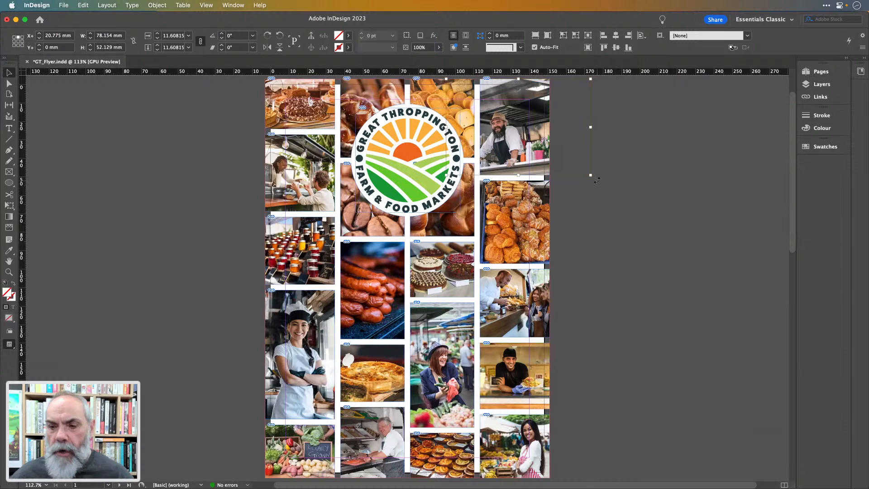
{"action": "left_click_drag", "start_coordinate": [590, 176], "coordinate": [627, 199]}
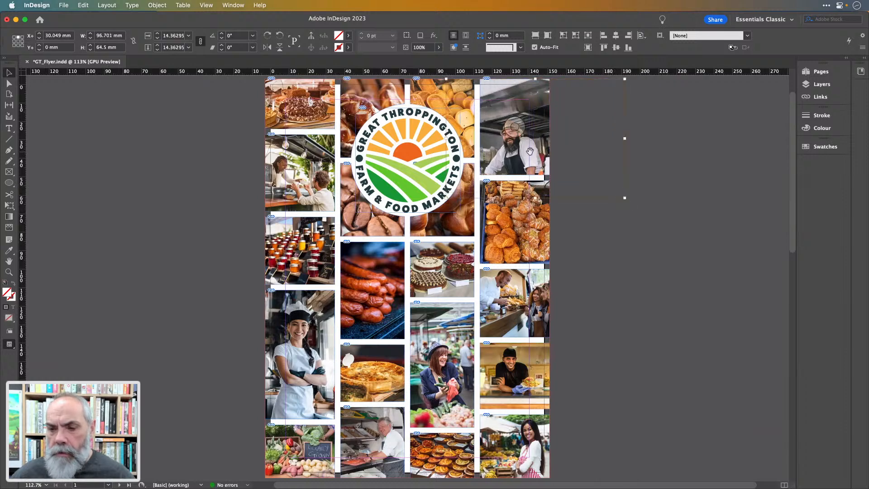
- Reposition the bearded vendor's photo inside its frame to offsets of X 31.799 mm and Y -14 mm
{"action": "key", "text": "shift+Up"}
{"action": "key", "text": "shift+Up"}
{"action": "key", "text": "shift+Up"}
{"action": "key", "text": "shift+Up"}
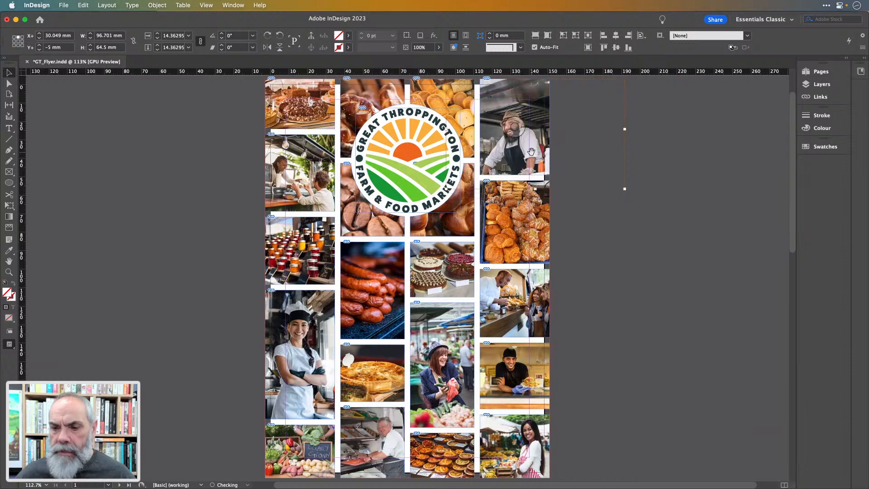
{"action": "key", "text": "shift+Up"}
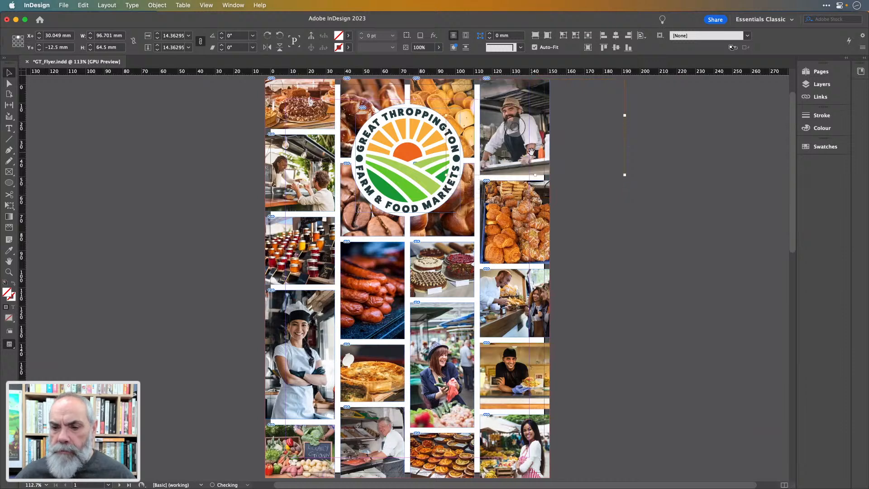
{"action": "key", "text": "Right"}
{"action": "key", "text": "Right"}
{"action": "key", "text": "Right"}
{"action": "key", "text": "Right"}
{"action": "key", "text": "Right"}
{"action": "key", "text": "Right"}
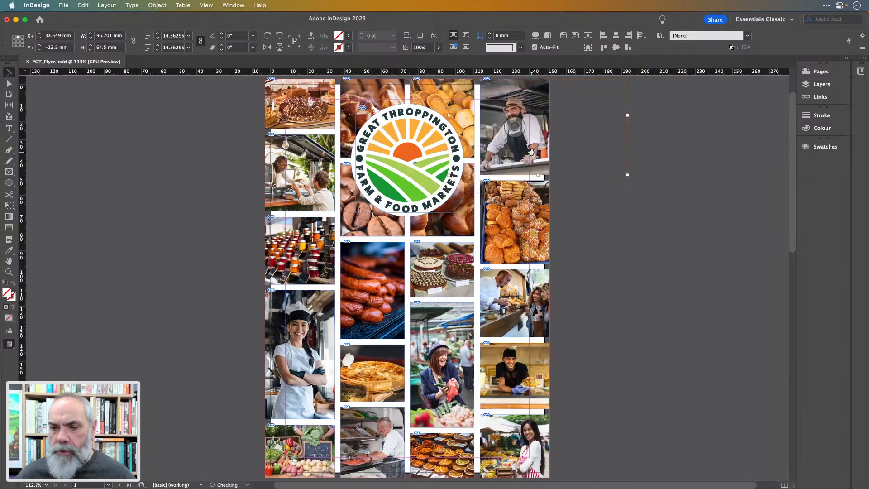
{"action": "key", "text": "Up"}
{"action": "key", "text": "Up"}
{"action": "key", "text": "Up"}
{"action": "key", "text": "Right"}
{"action": "key", "text": "Right"}
{"action": "key", "text": "Right"}
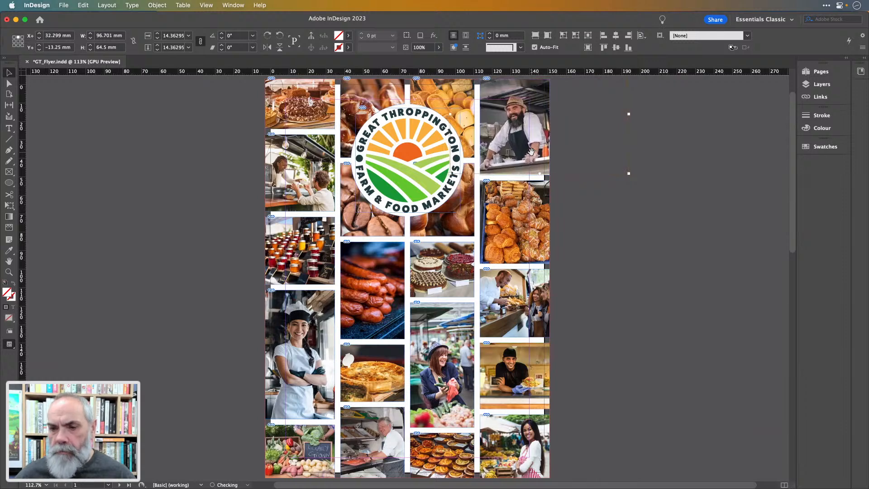
{"action": "key", "text": "Up"}
{"action": "key", "text": "Up"}
{"action": "key", "text": "Up"}
{"action": "key", "text": "Left"}
{"action": "key", "text": "Left"}
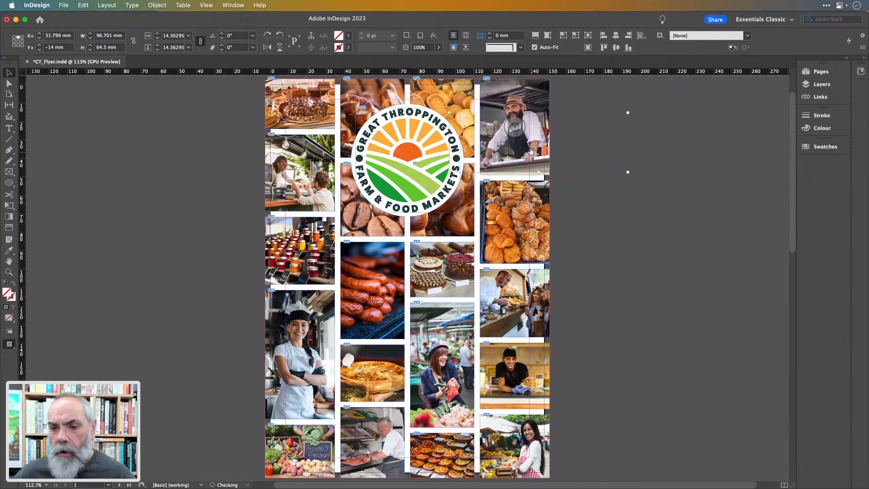
{"action": "left_click", "coordinate": [598, 190]}
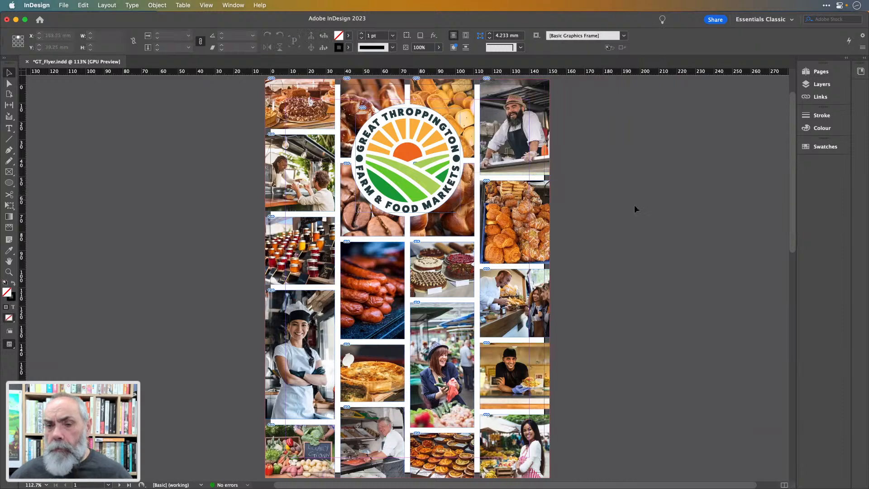
- Compare the flyer in preview mode with the normal view showing guides and bleed
{"action": "key", "text": "w"}
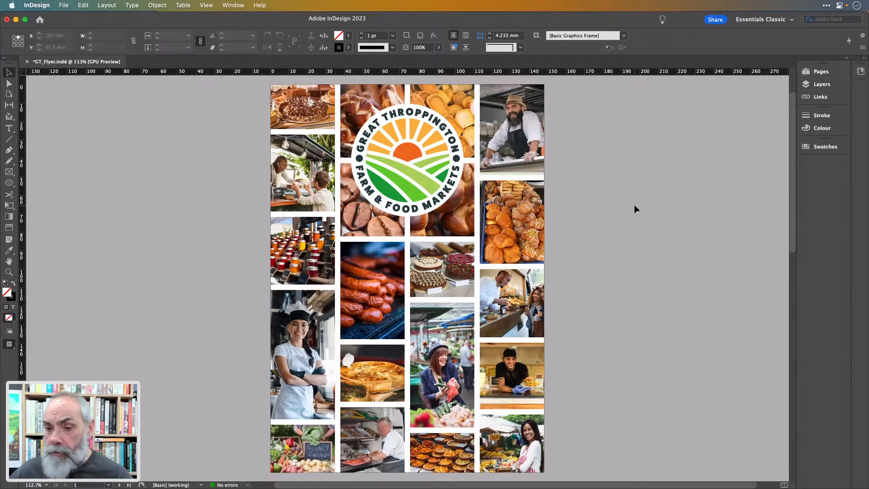
{"action": "key", "text": "w"}
{"action": "key", "text": "w"}
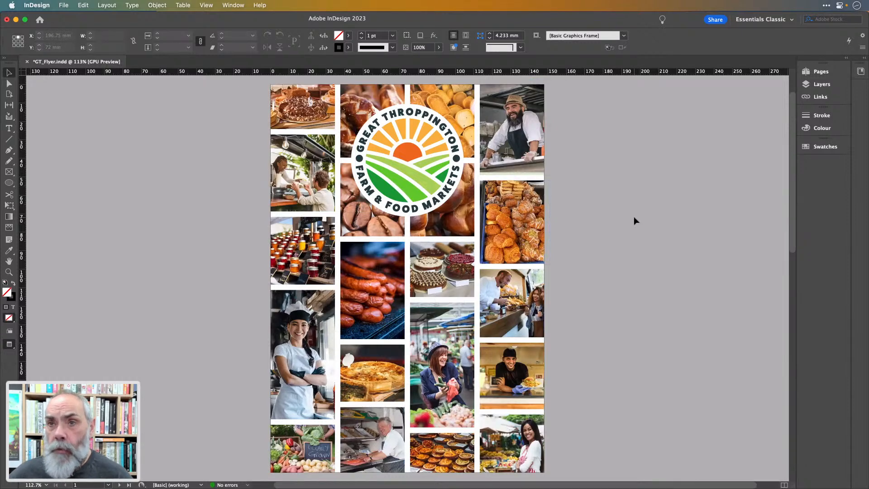
{"action": "key", "text": "w"}
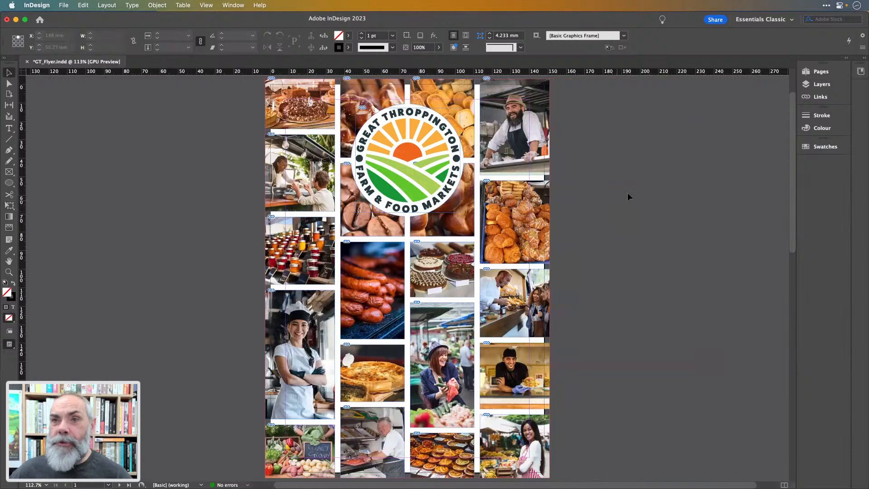
{"action": "key", "text": "w"}
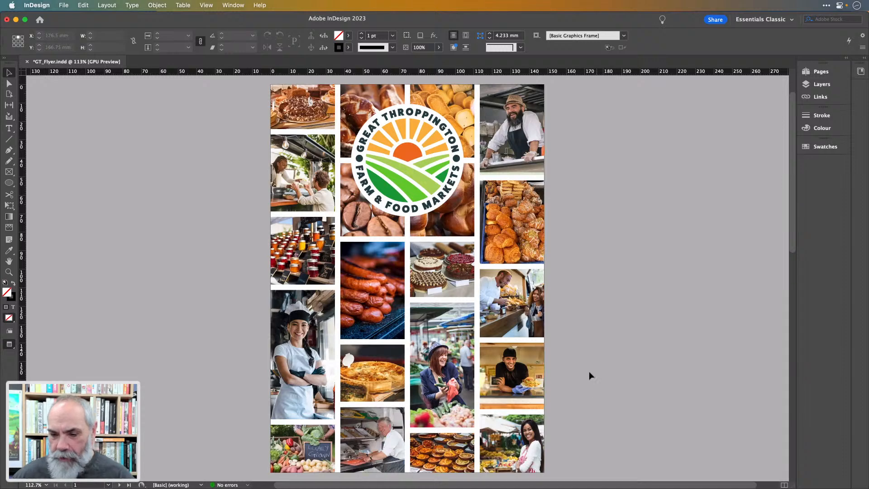
- Shift the photo of the man serving customers left inside its frame and enlarge the image to about 63.5 by 42.3 mm
{"action": "left_click", "coordinate": [516, 302]}
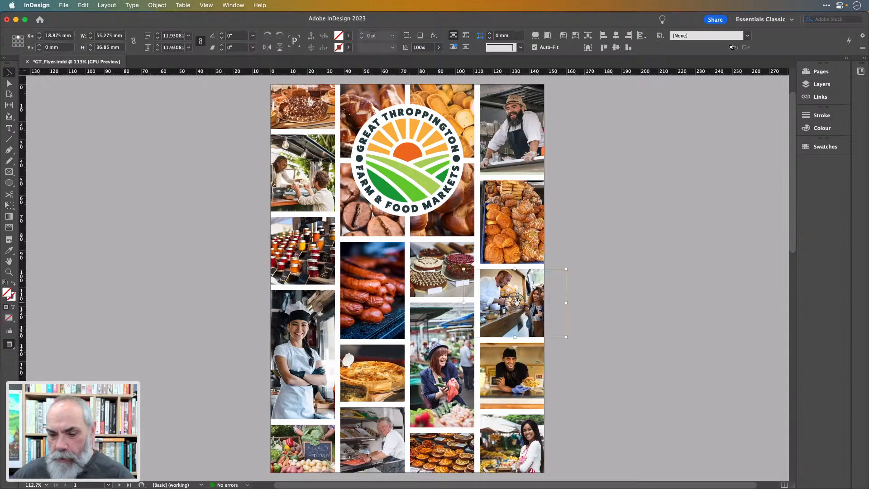
{"action": "key", "text": "Left"}
{"action": "key", "text": "Left"}
{"action": "key", "text": "Left"}
{"action": "key", "text": "Left"}
{"action": "key", "text": "Left"}
{"action": "key", "text": "Left"}
{"action": "key", "text": "Left"}
{"action": "key", "text": "Left"}
{"action": "key", "text": "Left"}
{"action": "key", "text": "Left"}
{"action": "key", "text": "Left"}
{"action": "key", "text": "Left"}
{"action": "key", "text": "Left"}
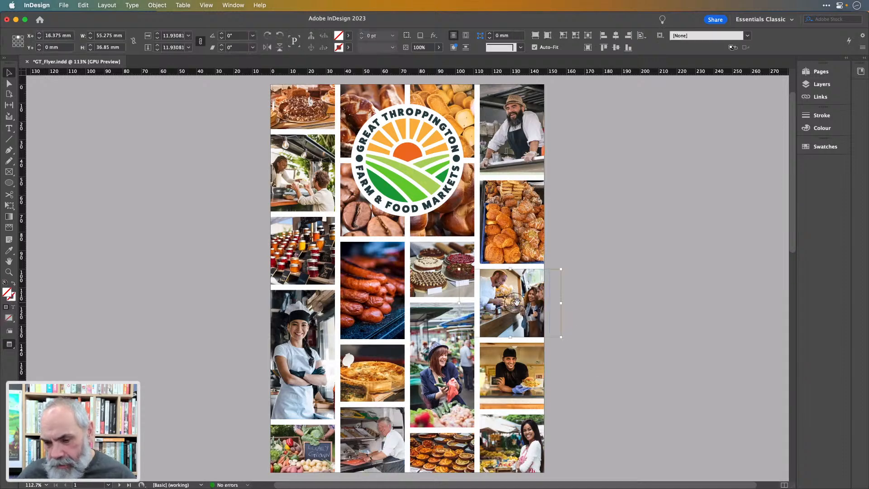
{"action": "key", "text": "Left"}
{"action": "key", "text": "Left"}
{"action": "key", "text": "Down"}
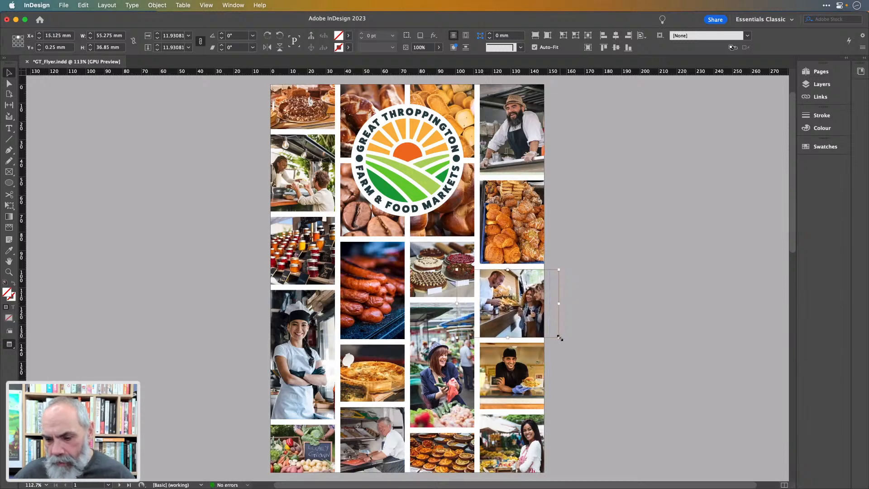
{"action": "left_click_drag", "start_coordinate": [558, 337], "coordinate": [570, 348]}
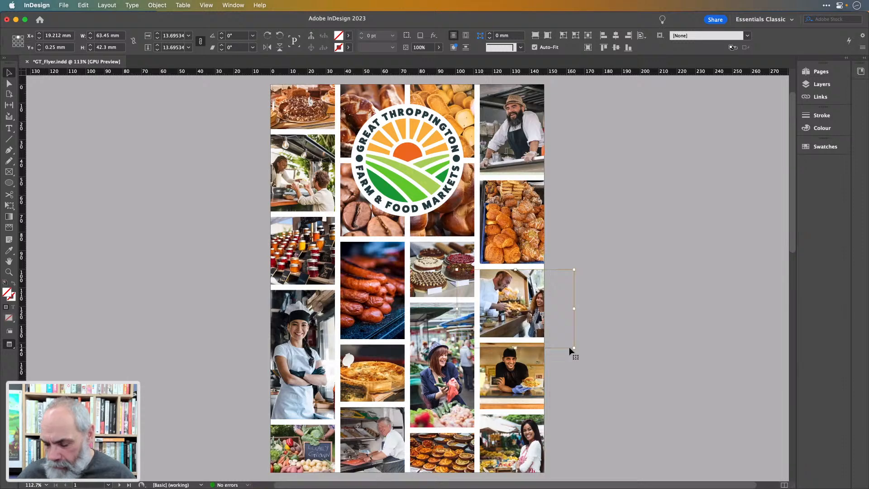
- Reduce the photo of the man serving customers to about 59.3 by 39.5 mm and shift it left to an X offset of 14.869 mm
{"action": "left_click_drag", "start_coordinate": [573, 350], "coordinate": [566, 340]}
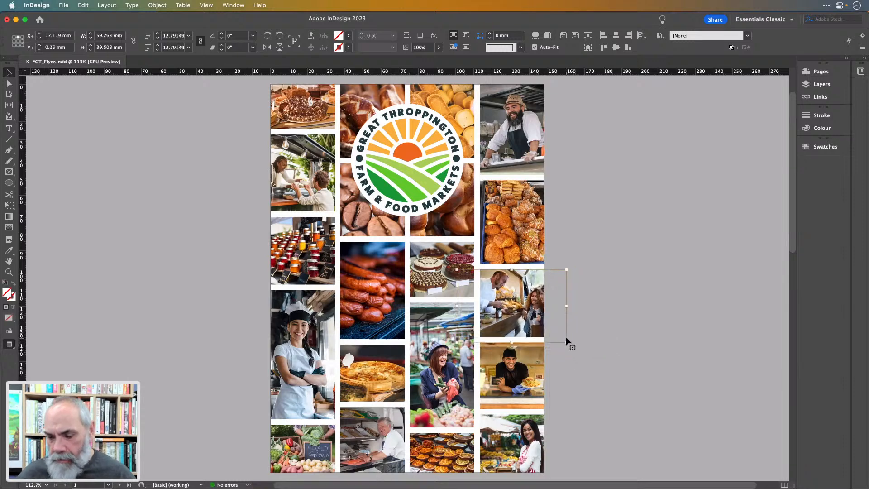
{"action": "key", "text": "Left"}
{"action": "key", "text": "Left"}
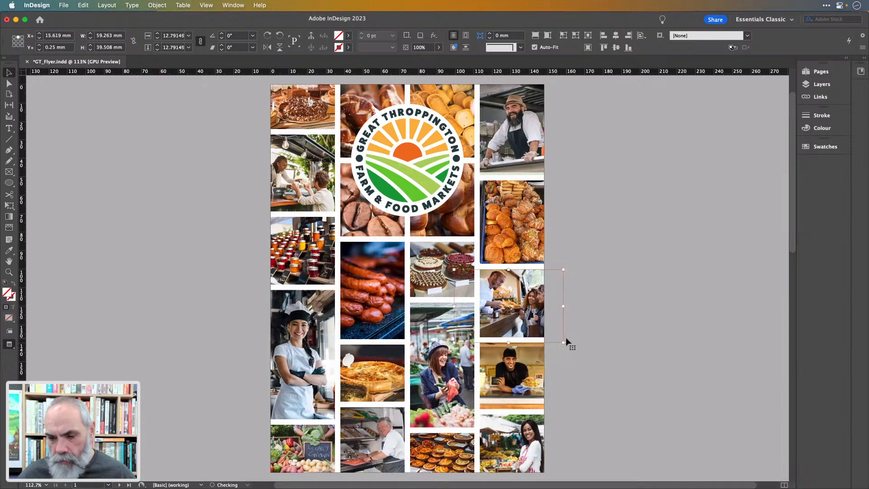
{"action": "key", "text": "Left"}
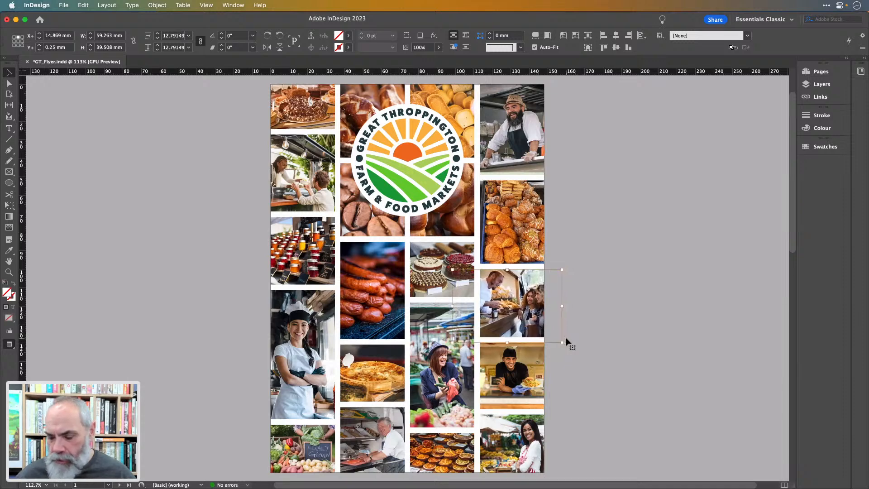
{"action": "left_click", "coordinate": [588, 298]}
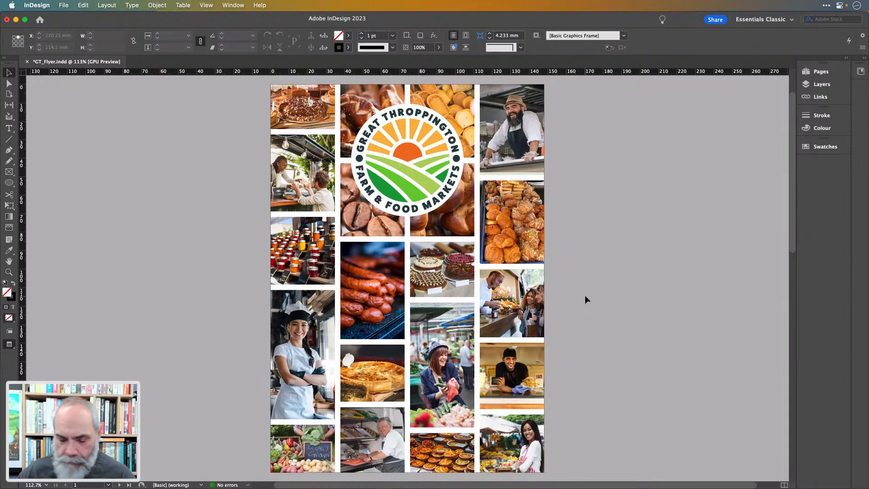
- Return to the normal view with guides and bleed, and save the flyer
{"action": "key", "text": "w"}
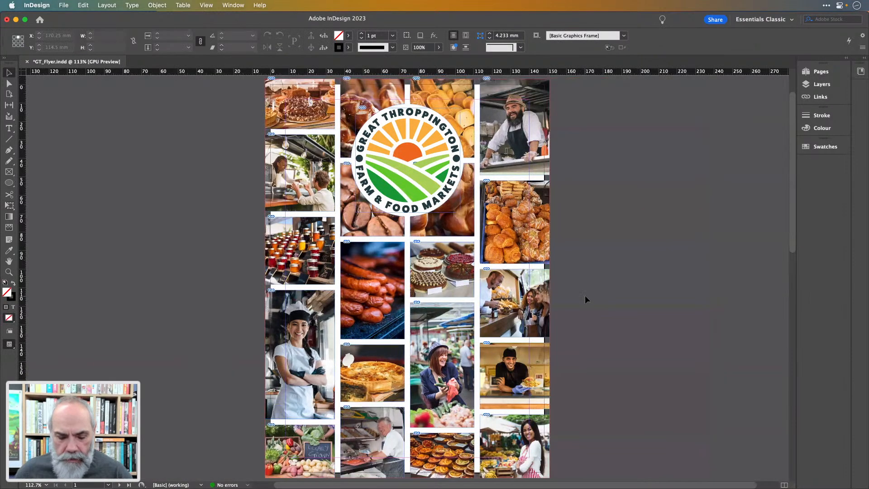
{"action": "key", "text": "super+s"}
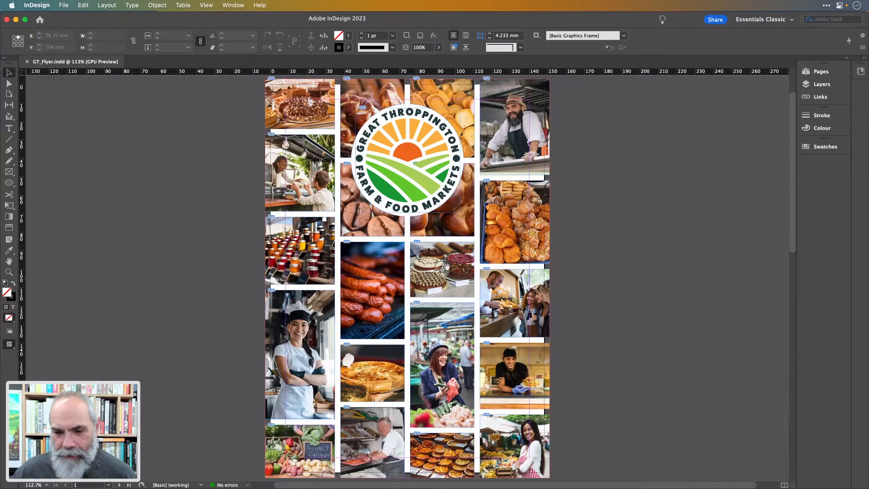
- Enlarge the photo of the laughing woman in the hat about its centre to about 52.8 by 79.1 mm within its frame
{"action": "left_click", "coordinate": [372, 287]}
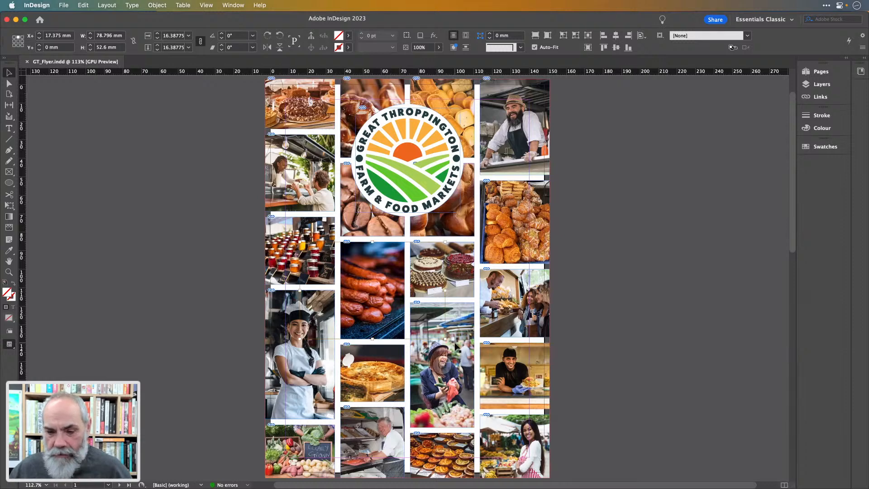
{"action": "left_click", "coordinate": [443, 362]}
{"action": "left_click", "coordinate": [442, 362]}
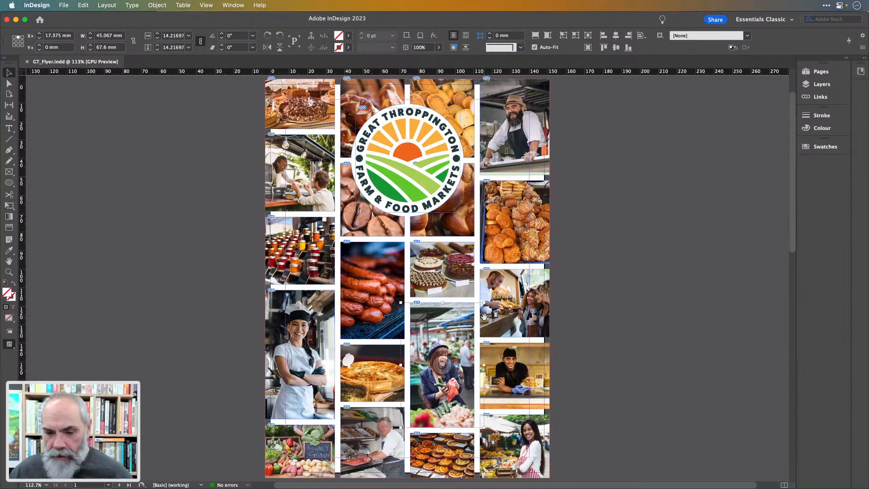
{"action": "left_click_drag", "start_coordinate": [485, 301], "coordinate": [492, 292]}
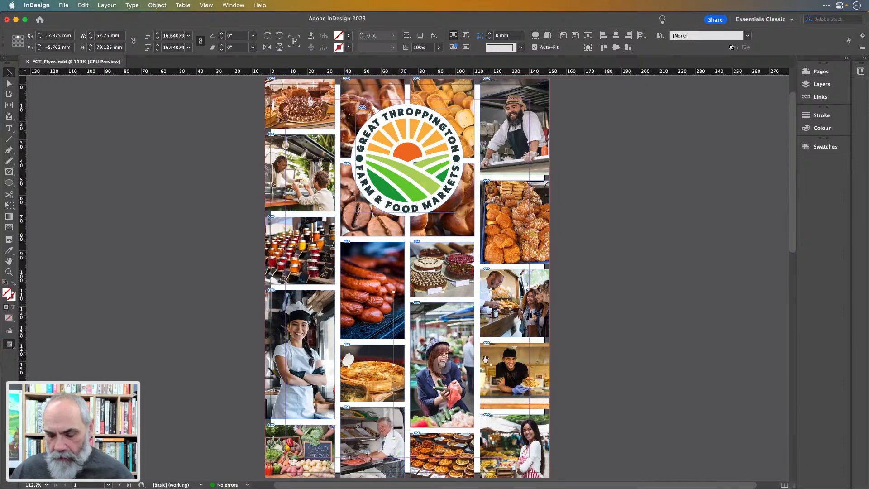
{"action": "key", "text": "shift+Up"}
{"action": "key", "text": "shift+Down"}
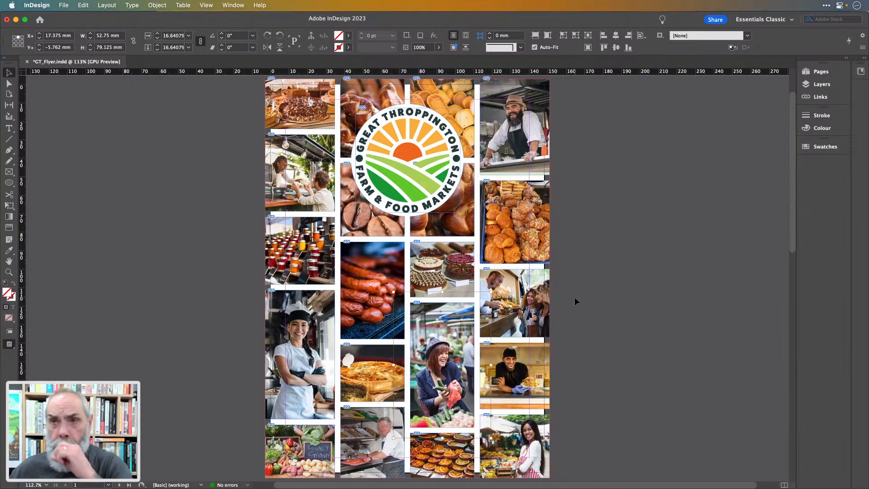
{"action": "key", "text": "Escape"}
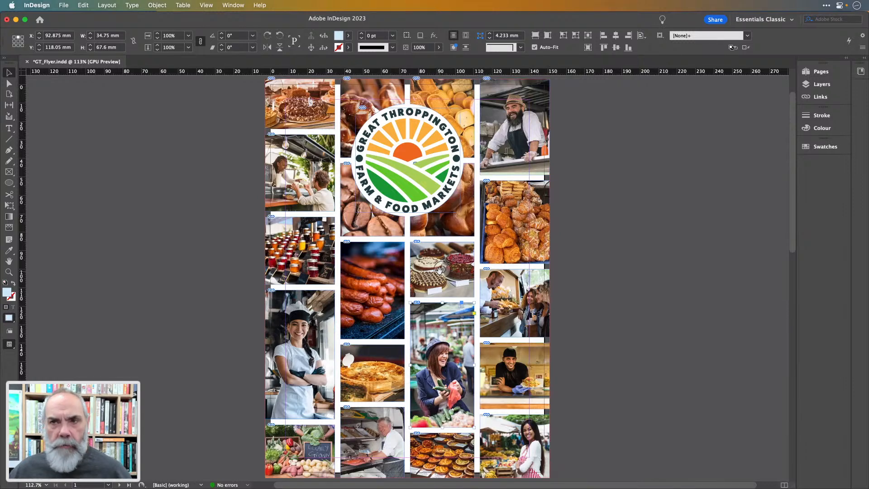
- Move the gap between the cakes photo and the laughing woman's photo down with the Gap tool, making the cakes frame taller
{"action": "left_click", "coordinate": [588, 274]}
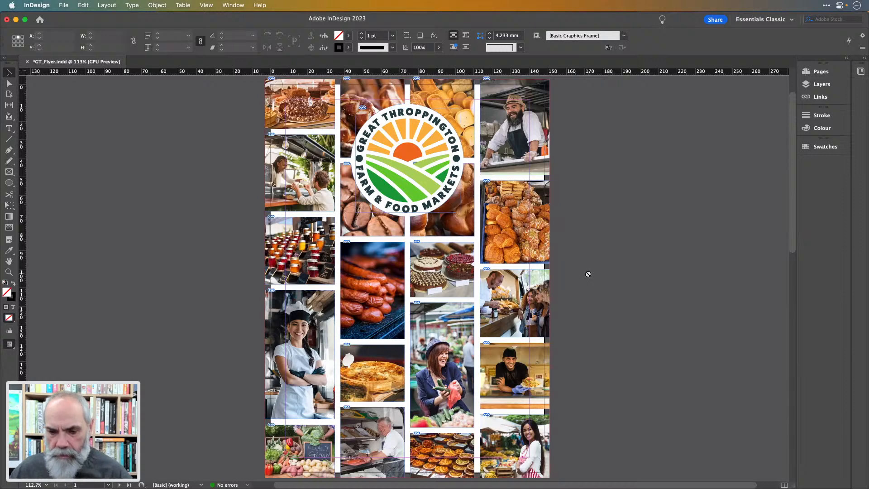
{"action": "key", "text": "u"}
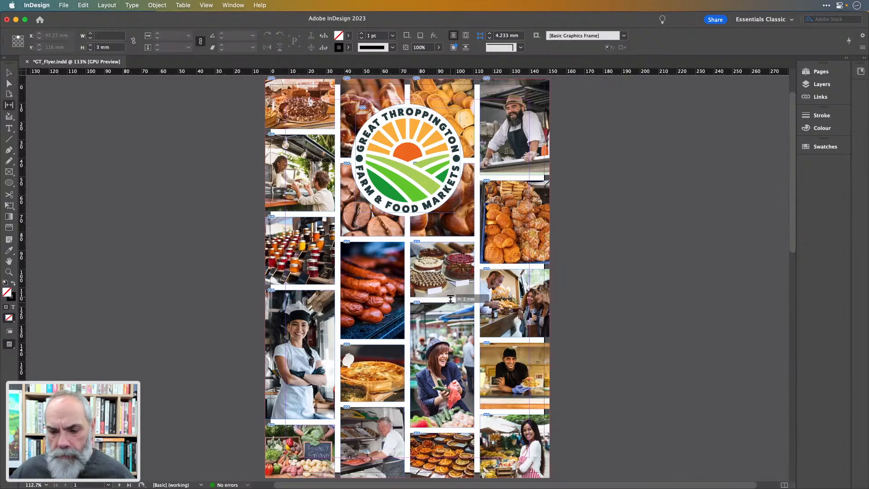
{"action": "left_click_drag", "start_coordinate": [450, 299], "coordinate": [451, 318]}
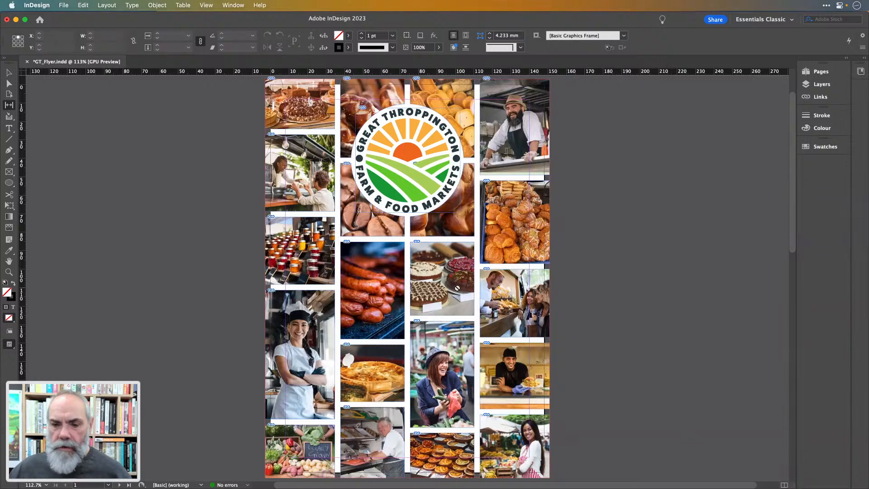
{"action": "key", "text": "v"}
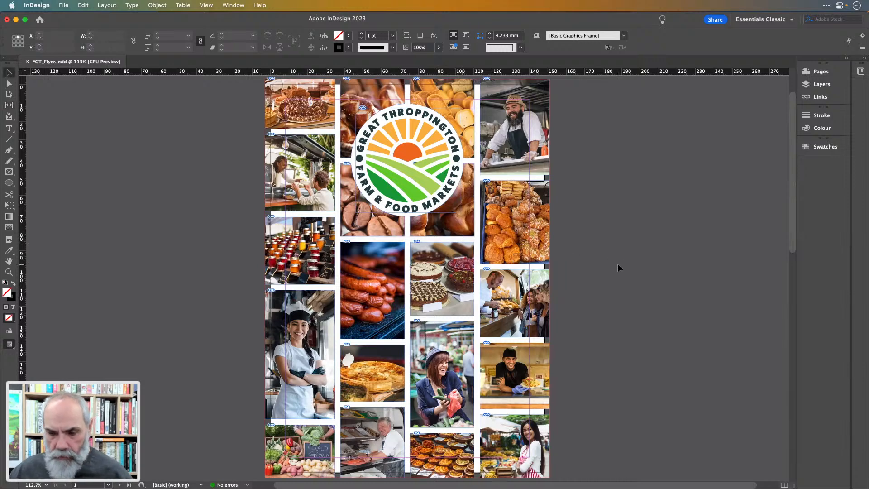
- Scale the laughing woman's photo proportionally to 20% inside its frame
{"action": "left_click", "coordinate": [445, 375]}
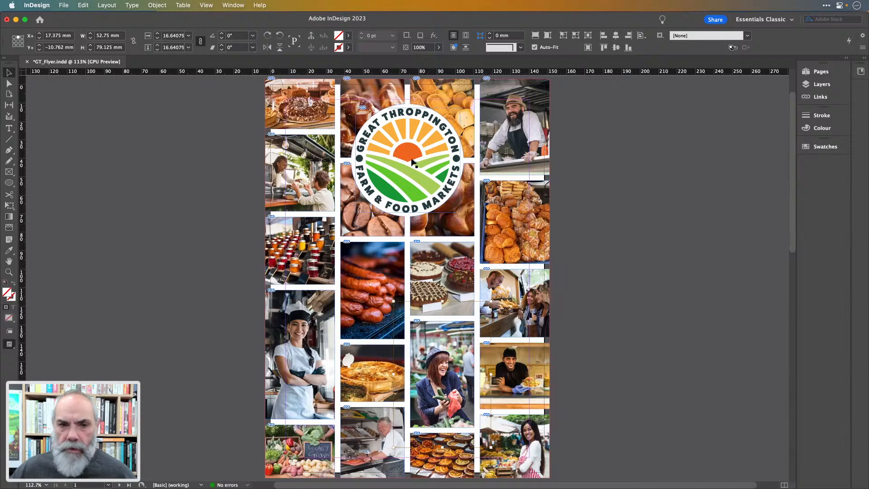
{"action": "left_click", "coordinate": [174, 35]}
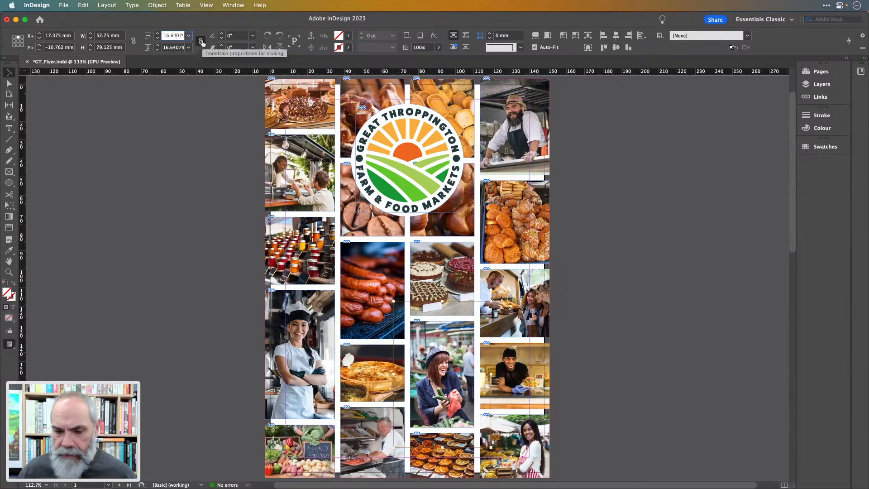
{"action": "key", "text": "Up"}
{"action": "key", "text": "Up"}
{"action": "key", "text": "Up"}
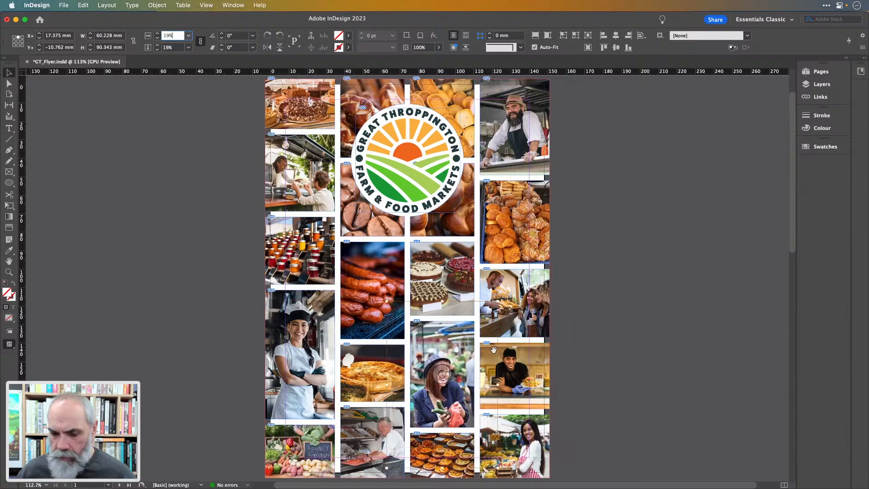
{"action": "key", "text": "Up"}
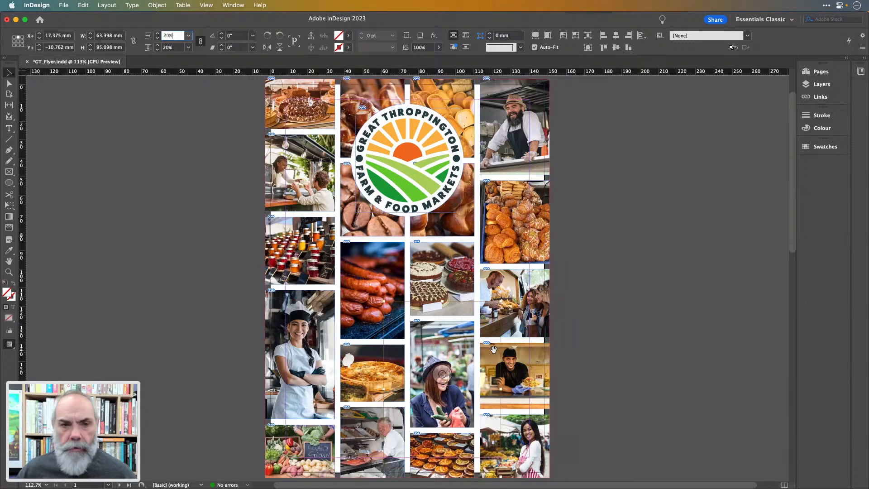
{"action": "key", "text": "Return"}
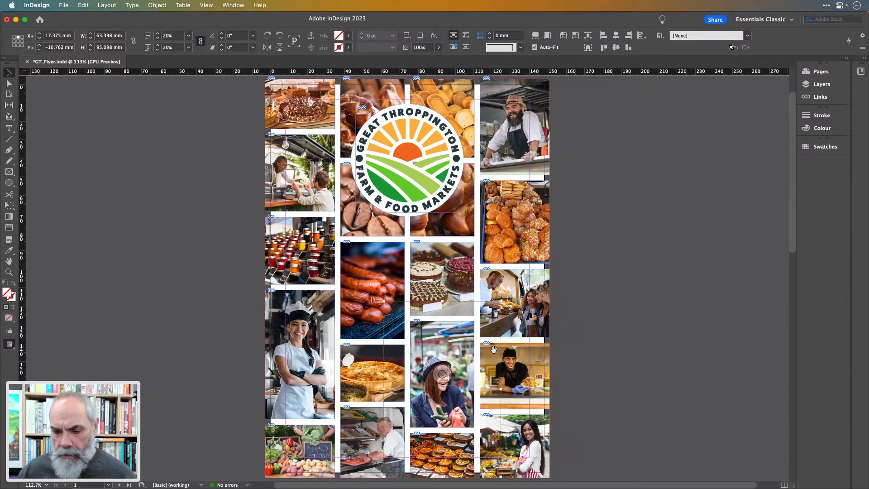
- Reposition the laughing woman's photo inside its frame to offsets of X 18.375 mm and Y -26.012 mm
{"action": "key", "text": "shift+Up"}
{"action": "key", "text": "shift+Up"}
{"action": "key", "text": "shift+Up"}
{"action": "key", "text": "shift+Up"}
{"action": "key", "text": "shift+Up"}
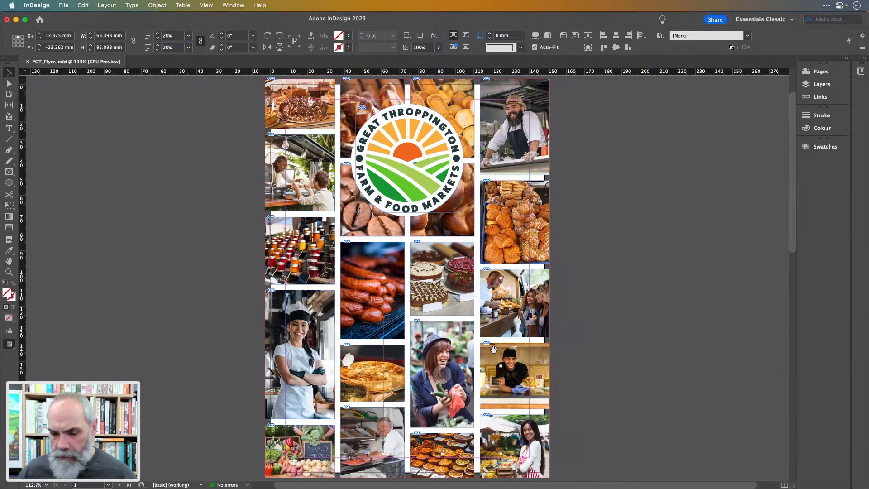
{"action": "key", "text": "shift+Up"}
{"action": "key", "text": "Right"}
{"action": "key", "text": "Right"}
{"action": "key", "text": "Right"}
{"action": "key", "text": "Right"}
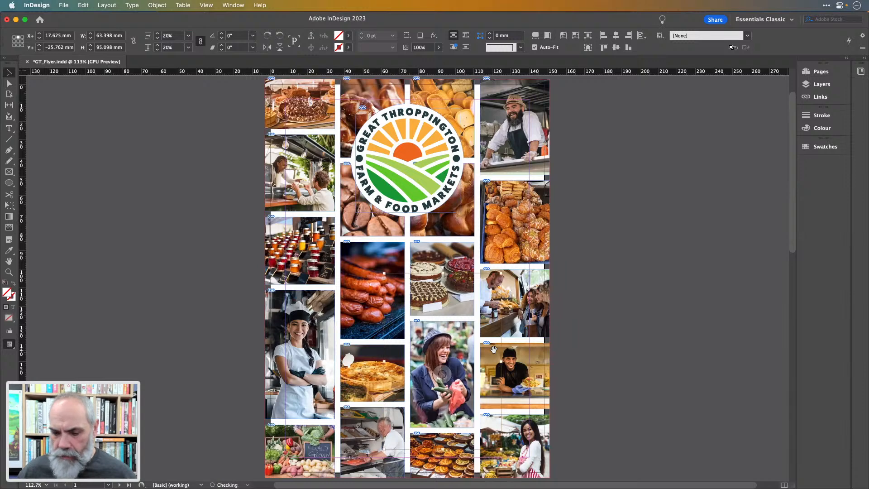
{"action": "key", "text": "Up"}
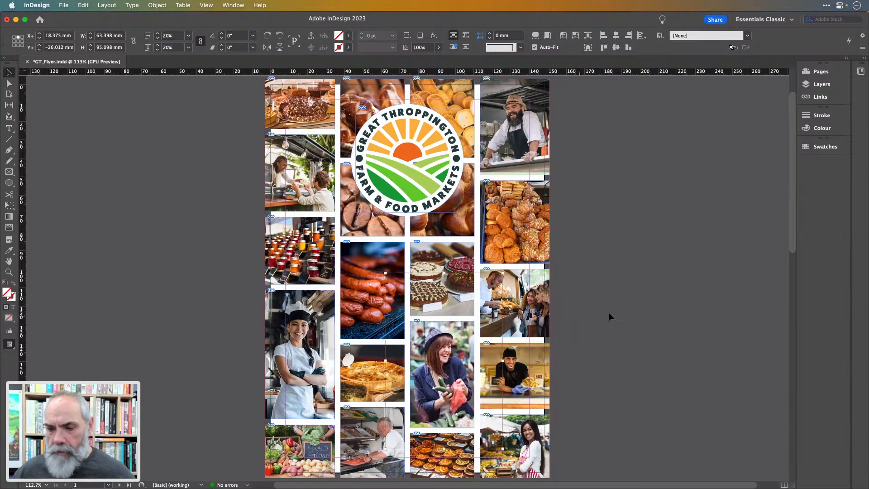
{"action": "left_click", "coordinate": [610, 311]}
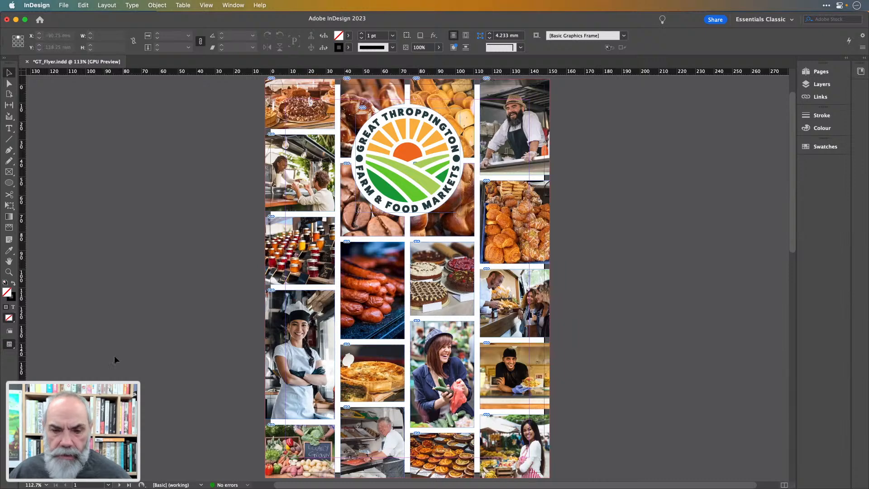
{"action": "left_click", "coordinate": [248, 485]}
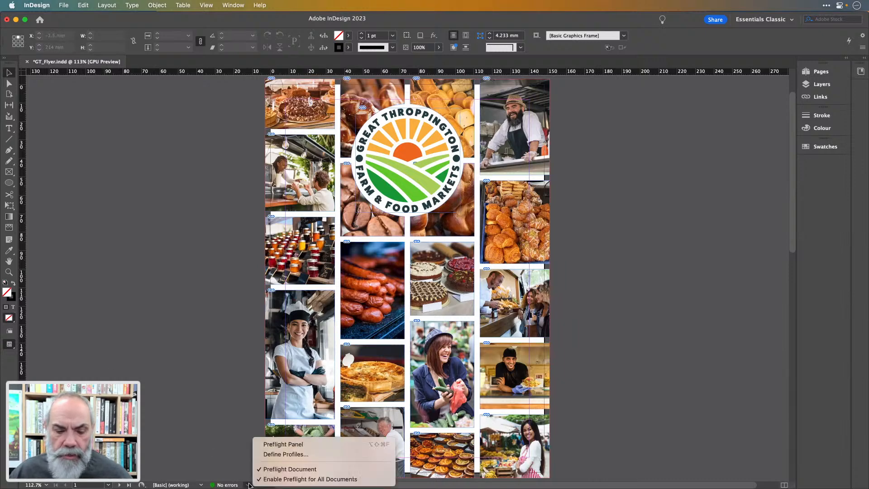
{"action": "left_click", "coordinate": [658, 347]}
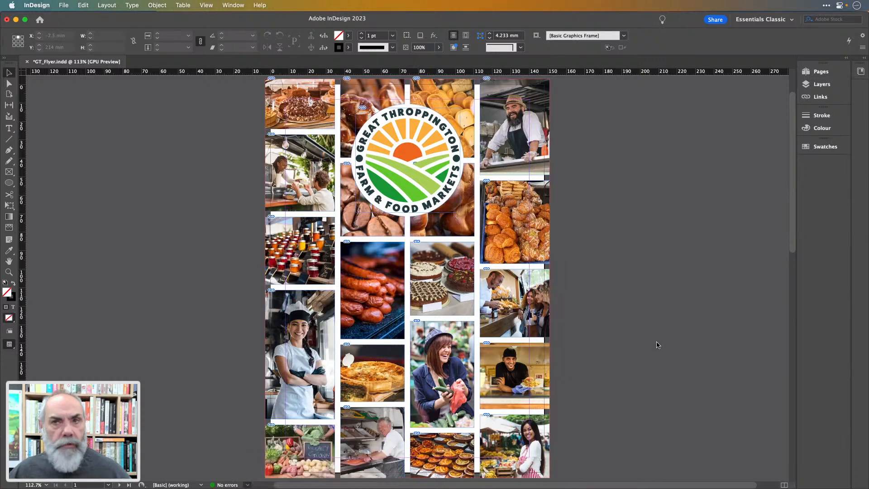
- Show the document's linked files and enlarge both the file list and the link information area
{"action": "left_click", "coordinate": [820, 97]}
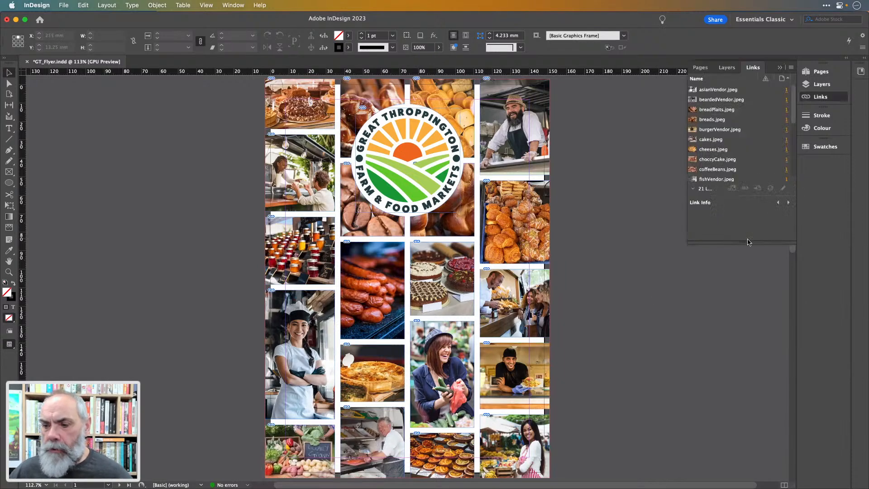
{"action": "left_click_drag", "start_coordinate": [743, 240], "coordinate": [748, 318]}
{"action": "left_click_drag", "start_coordinate": [774, 359], "coordinate": [772, 381]}
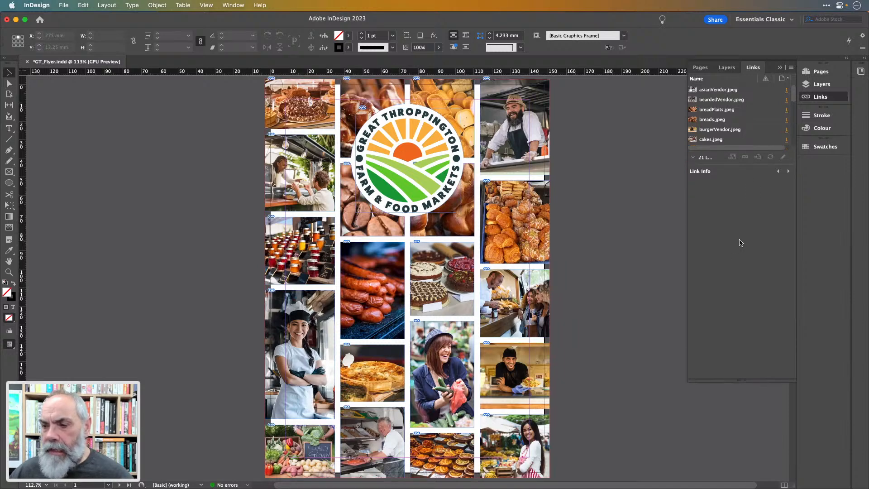
{"action": "left_click_drag", "start_coordinate": [743, 164], "coordinate": [741, 200]}
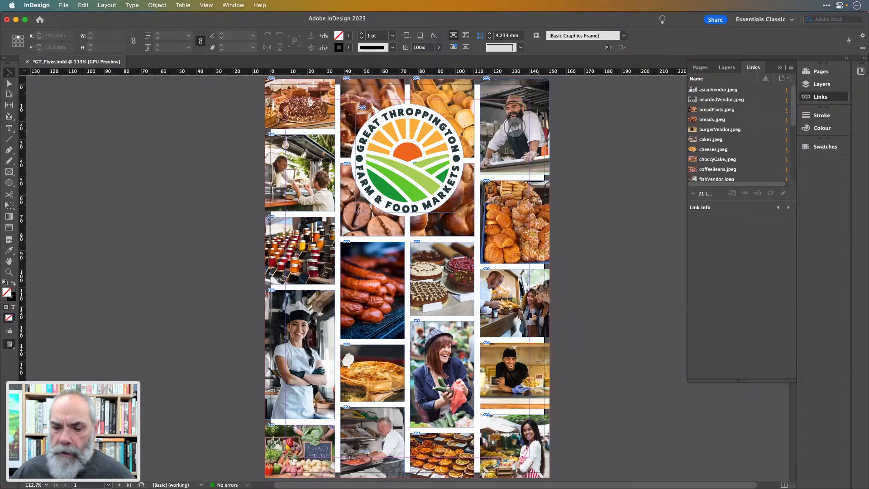
- Examine the link information for the photo of the woman in the chef's hat, including its colour space and effective resolution
{"action": "left_click", "coordinate": [461, 335]}
{"action": "left_click", "coordinate": [323, 301]}
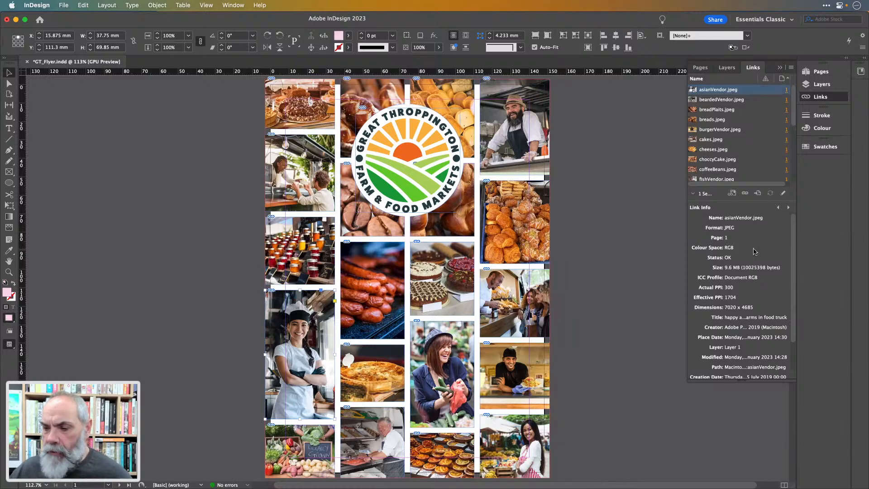
{"action": "scroll", "coordinate": [755, 252], "scroll_direction": "down", "scroll_amount": 1}
{"action": "scroll", "coordinate": [755, 251], "scroll_direction": "down", "scroll_amount": 2}
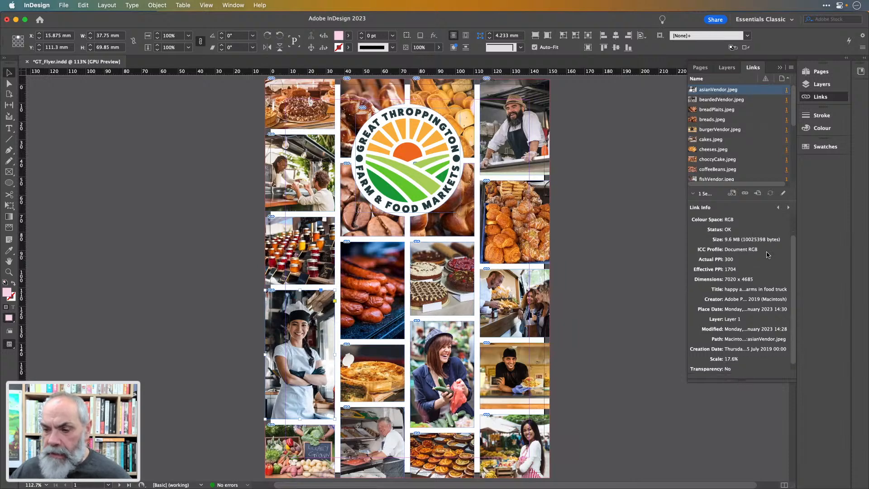
{"action": "scroll", "coordinate": [773, 263], "scroll_direction": "down", "scroll_amount": 1}
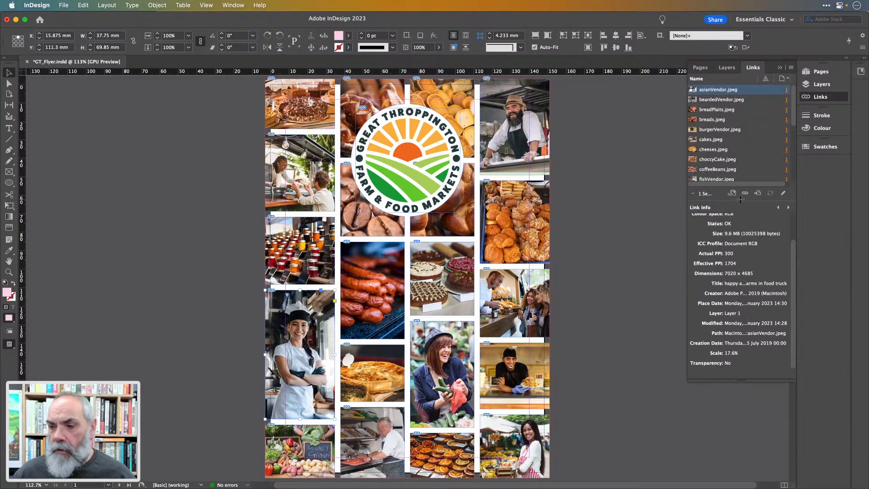
{"action": "left_click_drag", "start_coordinate": [741, 201], "coordinate": [741, 222]}
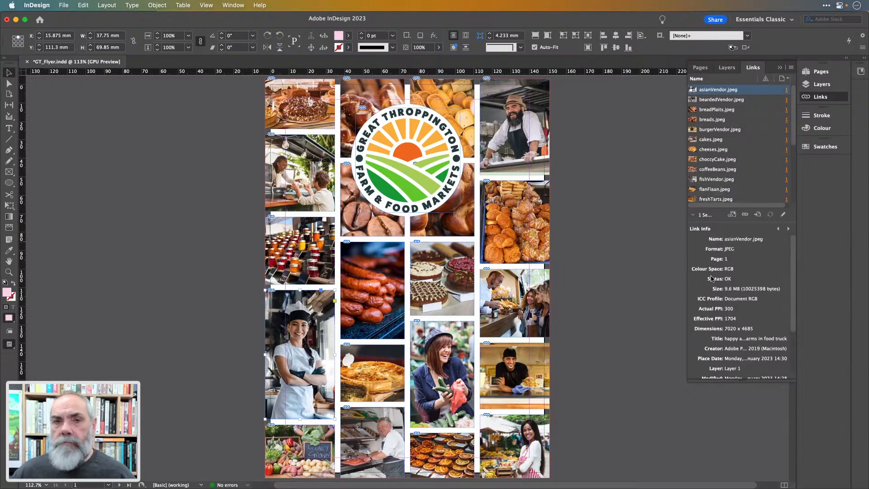
- Select the sausages photo inside its frame and inspect its link information
{"action": "left_click", "coordinate": [593, 224]}
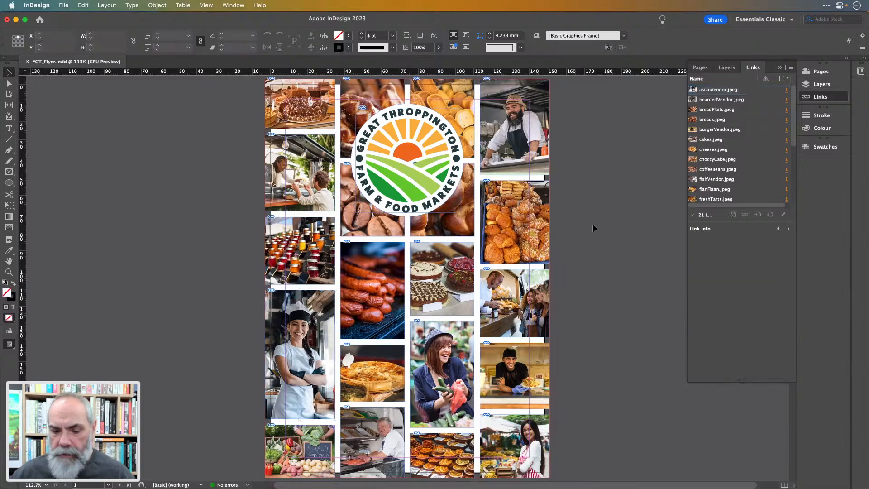
{"action": "left_click", "coordinate": [374, 289]}
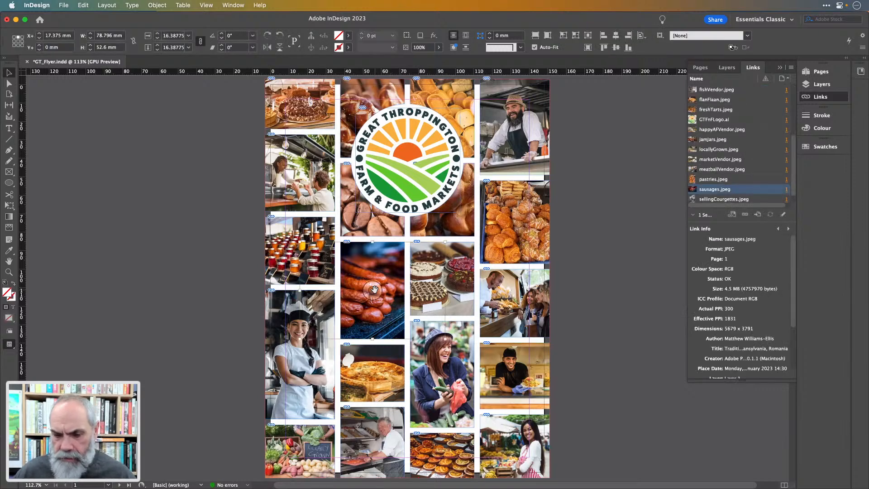
- Cut the sausages photo out of its frame and clear the cakes photo from the neighbouring frame
{"action": "key", "text": "Delete"}
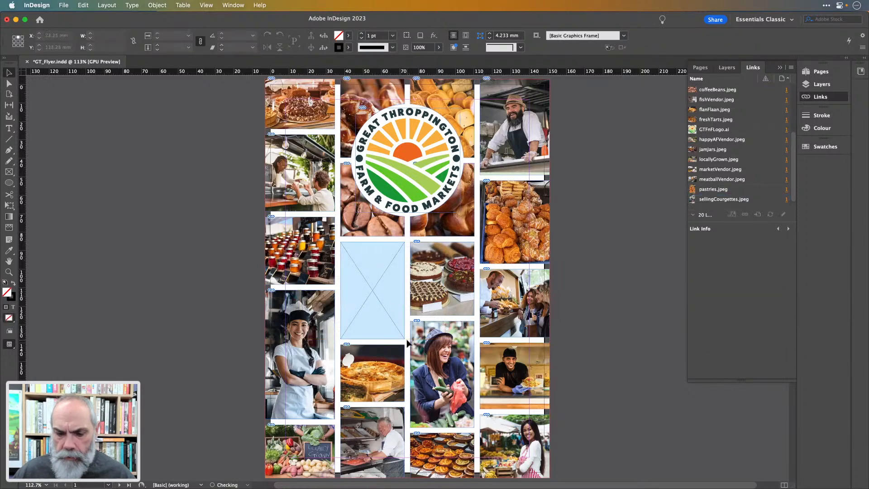
{"action": "scroll", "coordinate": [588, 395], "scroll_direction": "down", "scroll_amount": 2}
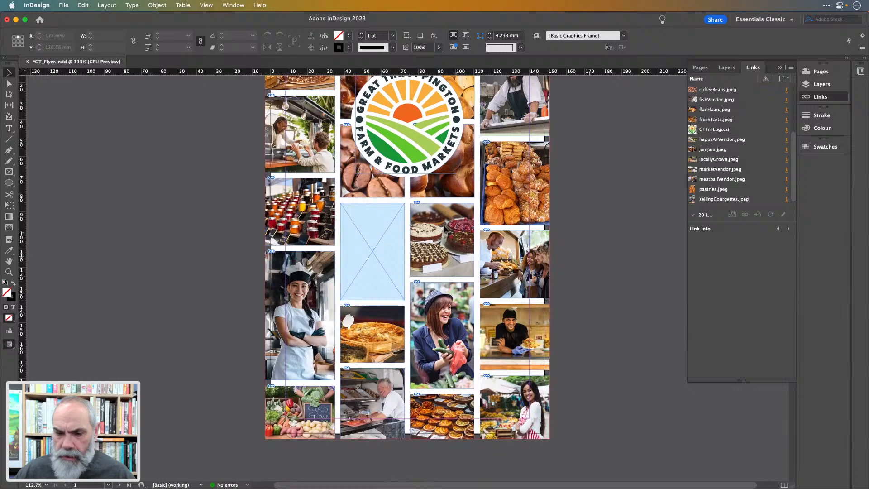
{"action": "left_click", "coordinate": [439, 234]}
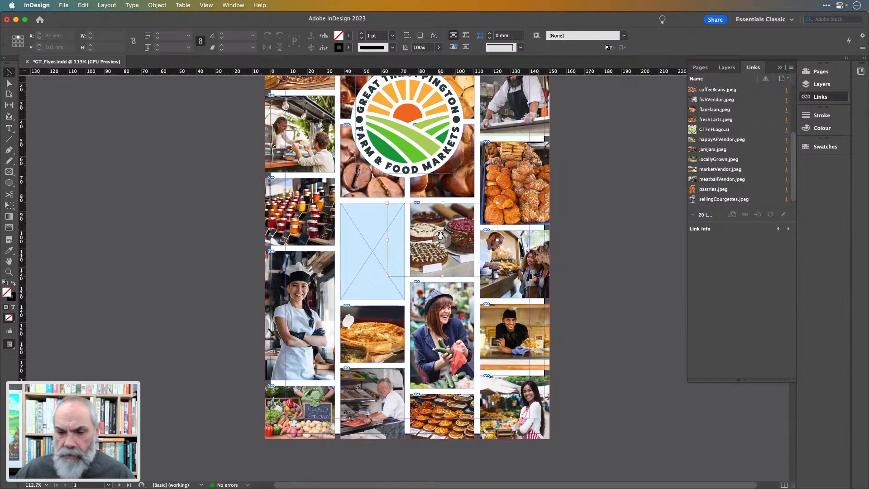
{"action": "key", "text": "Delete"}
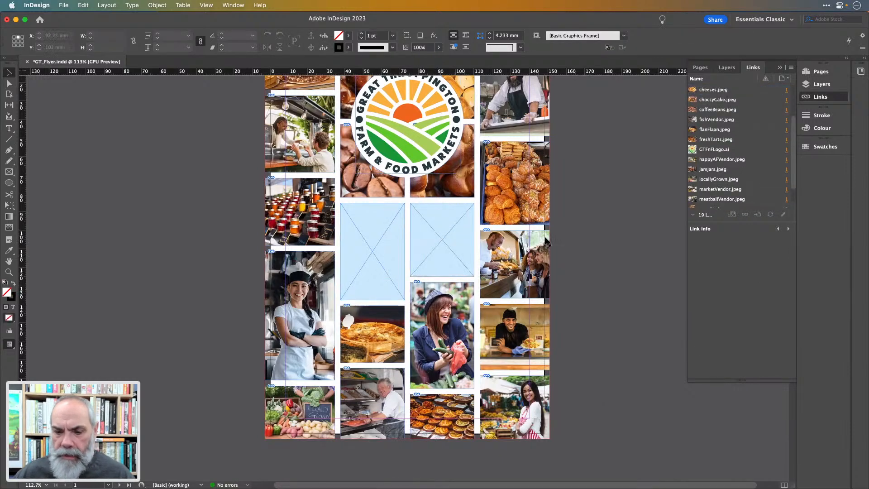
- Clear the pastries photo from its frame and paste the cut sausages photo into that frame
{"action": "left_click", "coordinate": [515, 182]}
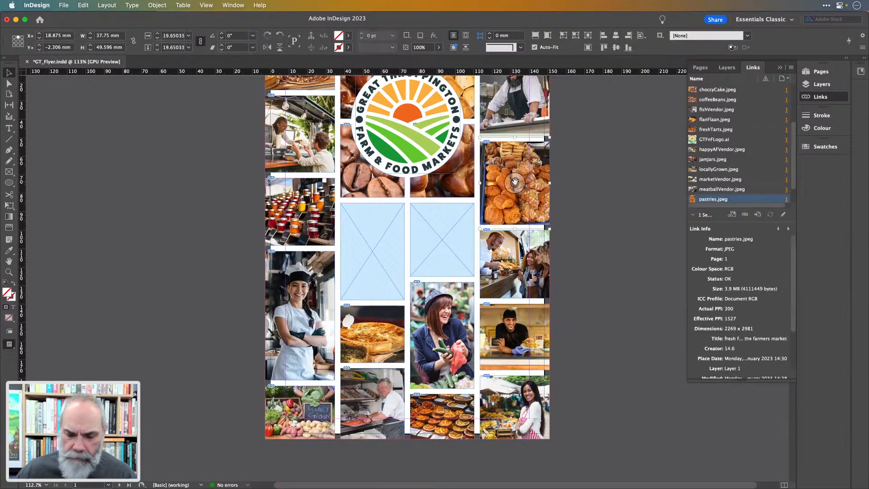
{"action": "key", "text": "Delete"}
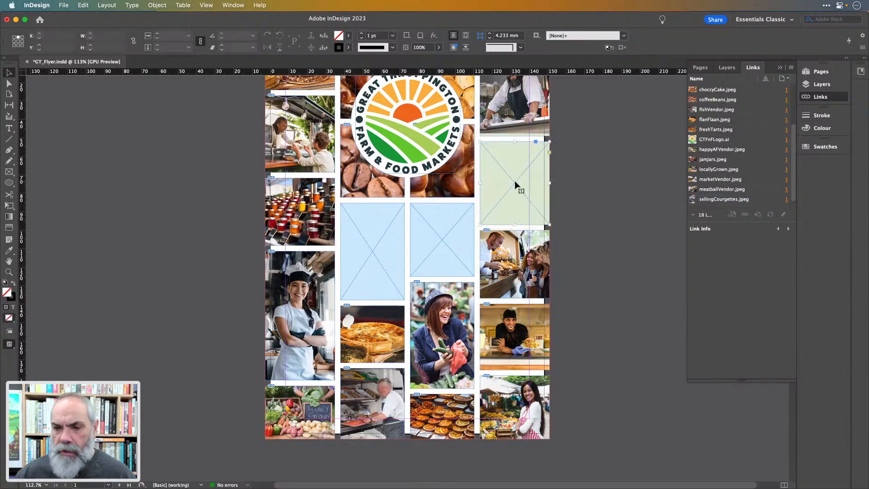
{"action": "left_click", "coordinate": [515, 182]}
{"action": "left_click", "coordinate": [86, 6]}
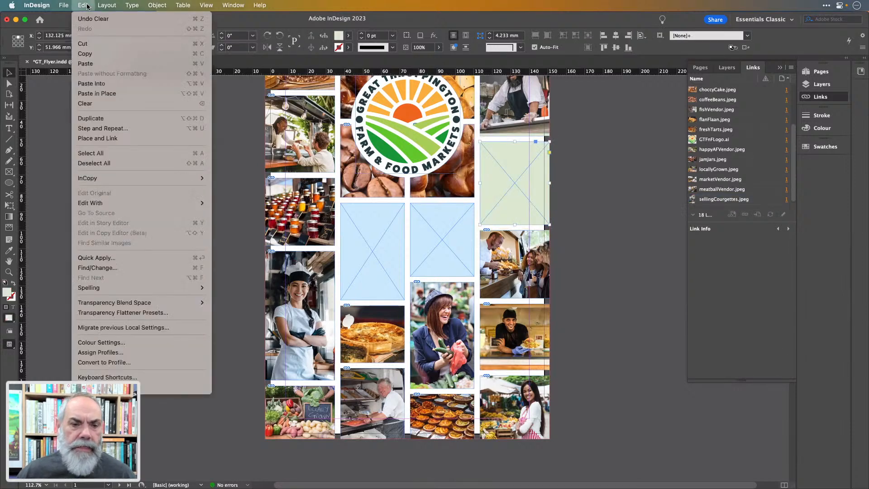
{"action": "left_click", "coordinate": [100, 84]}
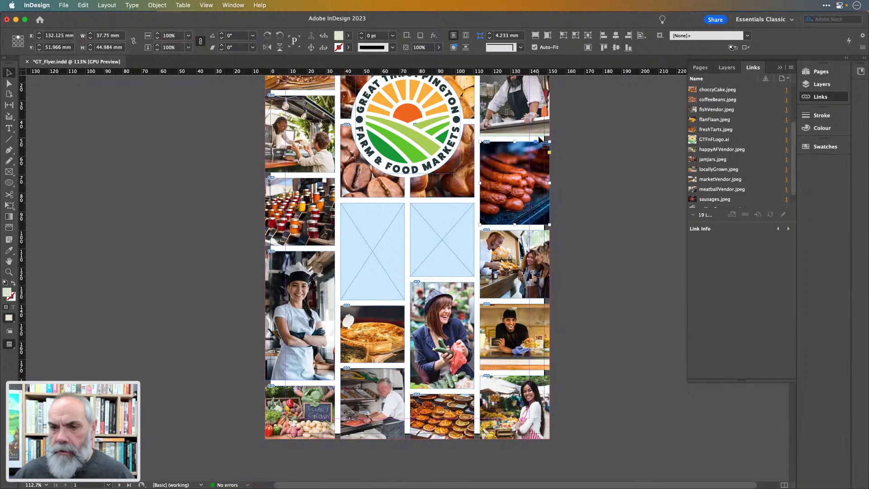
{"action": "left_click", "coordinate": [618, 161]}
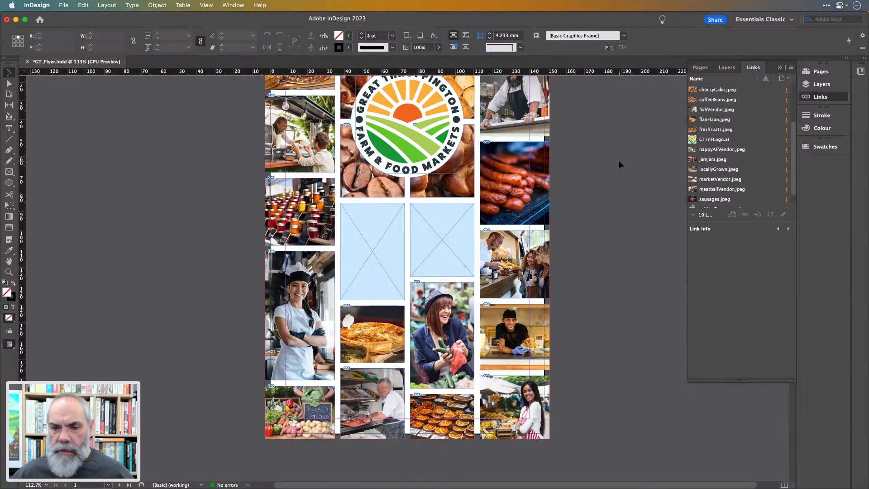
- Delete the empty former sausages frame and widen the empty cakes frame to 72.5 mm across both middle columns
{"action": "left_click", "coordinate": [381, 252]}
{"action": "key", "text": "Delete"}
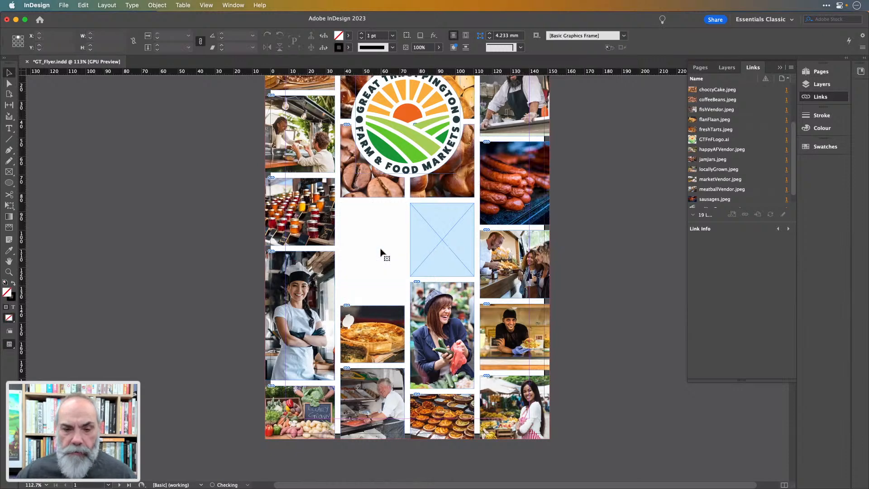
{"action": "left_click", "coordinate": [435, 249]}
{"action": "left_click_drag", "start_coordinate": [410, 239], "coordinate": [340, 235]}
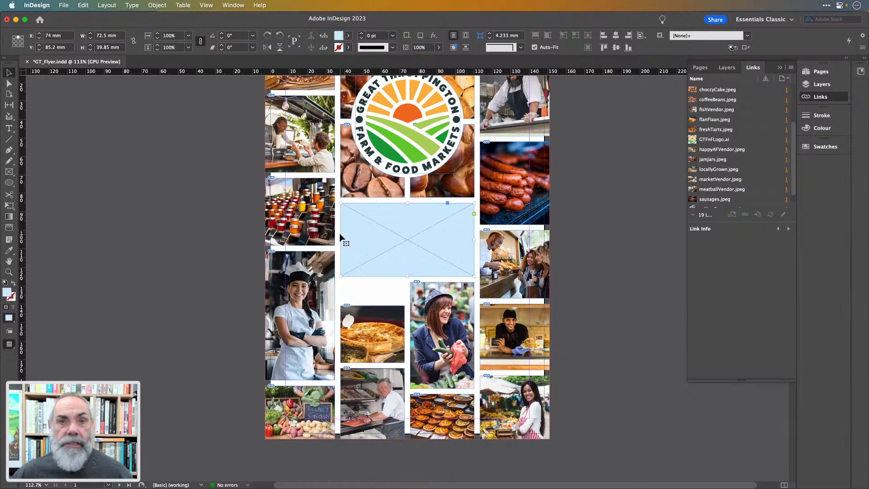
- Extend the flan photo's frame upward to a height of 43.6 mm and clear the flan photo from it
{"action": "left_click", "coordinate": [386, 317]}
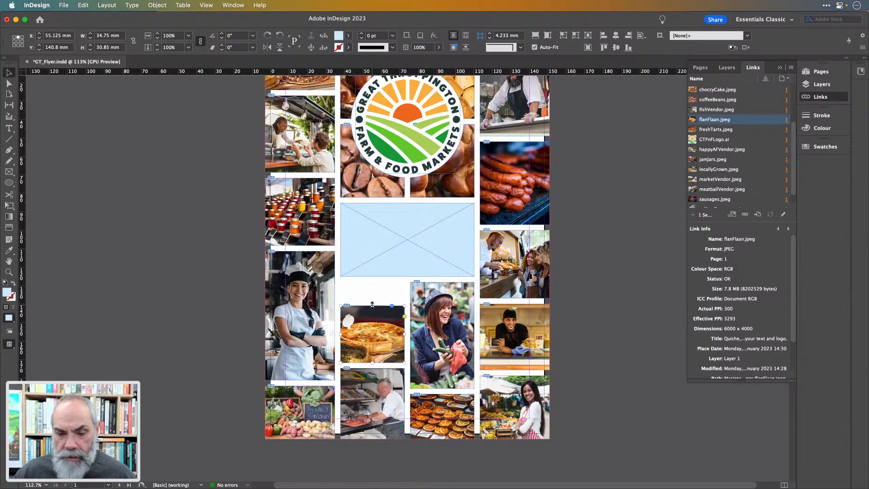
{"action": "left_click_drag", "start_coordinate": [377, 294], "coordinate": [422, 282]}
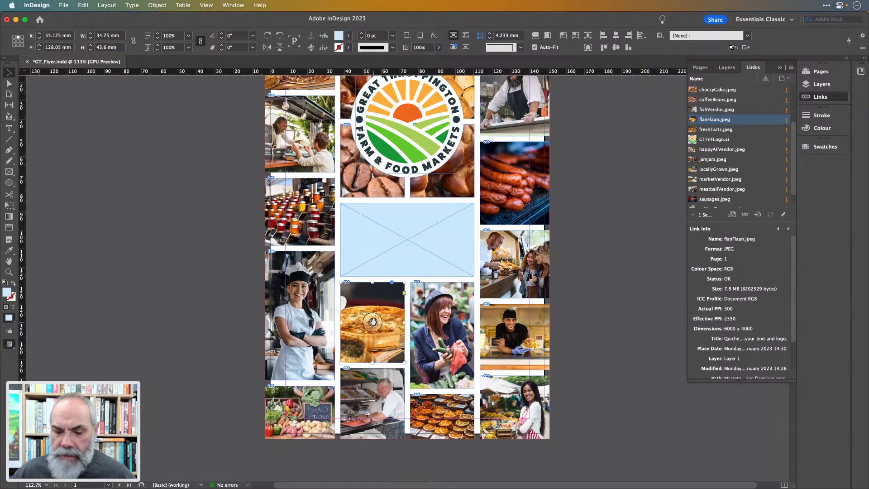
{"action": "left_click", "coordinate": [373, 322]}
{"action": "key", "text": "Delete"}
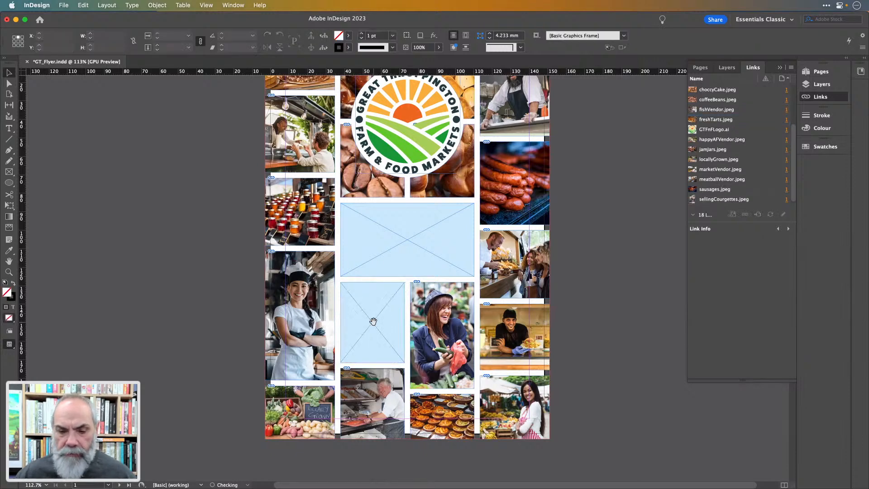
- Switch to Bridge, place pastries.jpeg in InDesign and drop it into the empty frame below the wide one
{"action": "key", "text": "super+Tab"}
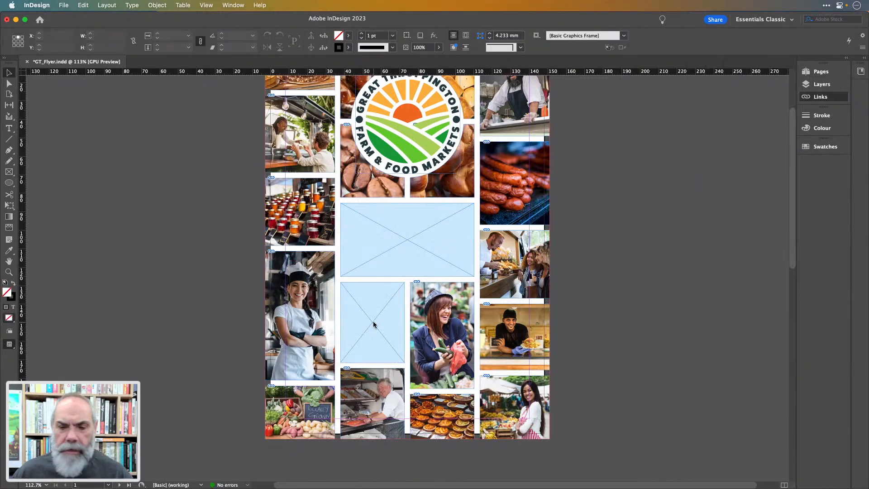
{"action": "left_click", "coordinate": [603, 356]}
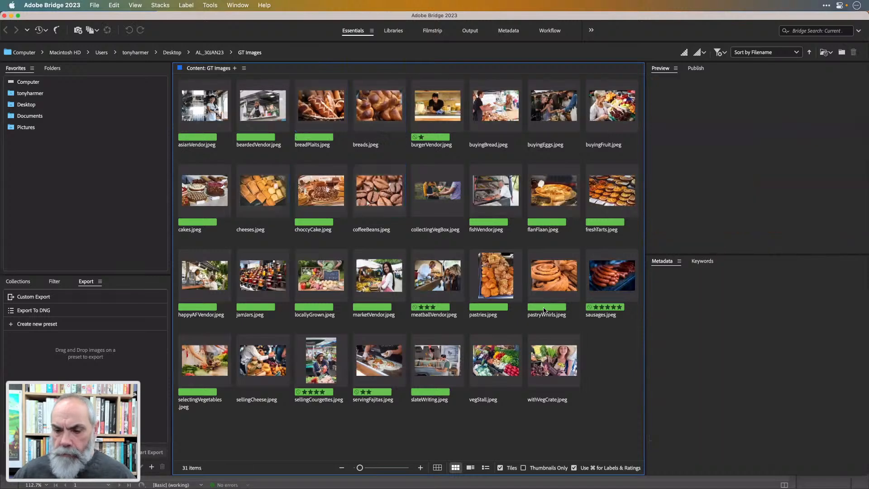
{"action": "left_click", "coordinate": [503, 278]}
{"action": "right_click", "coordinate": [495, 277]}
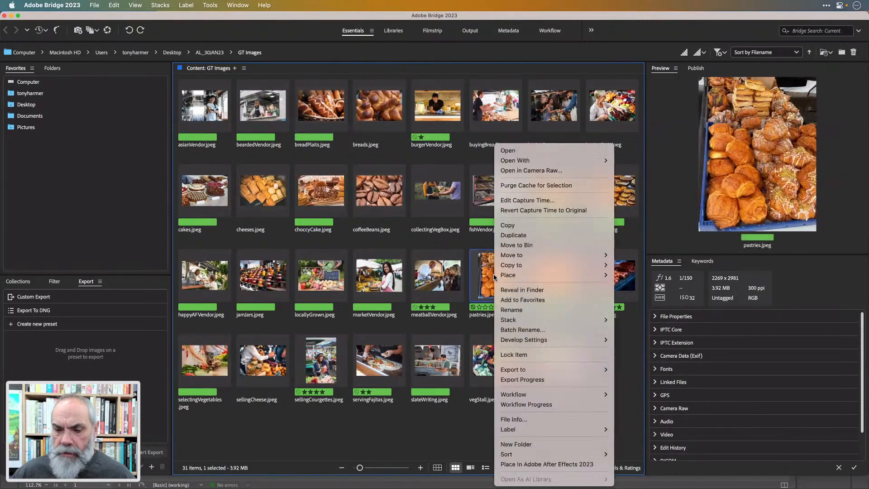
{"action": "mouse_move", "coordinate": [527, 276]}
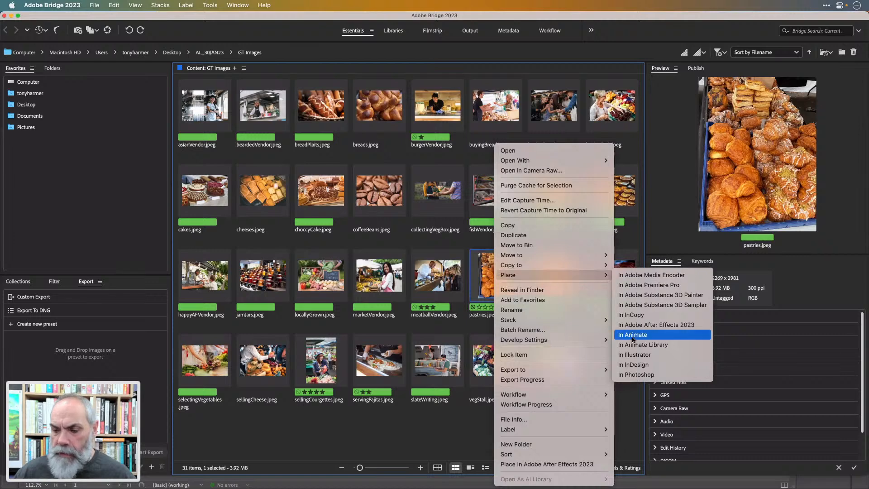
{"action": "left_click", "coordinate": [633, 364]}
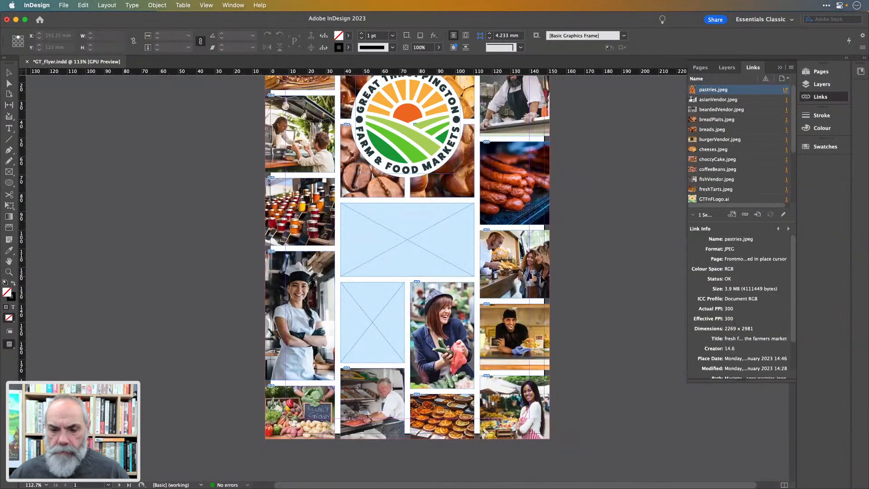
{"action": "left_click", "coordinate": [371, 300]}
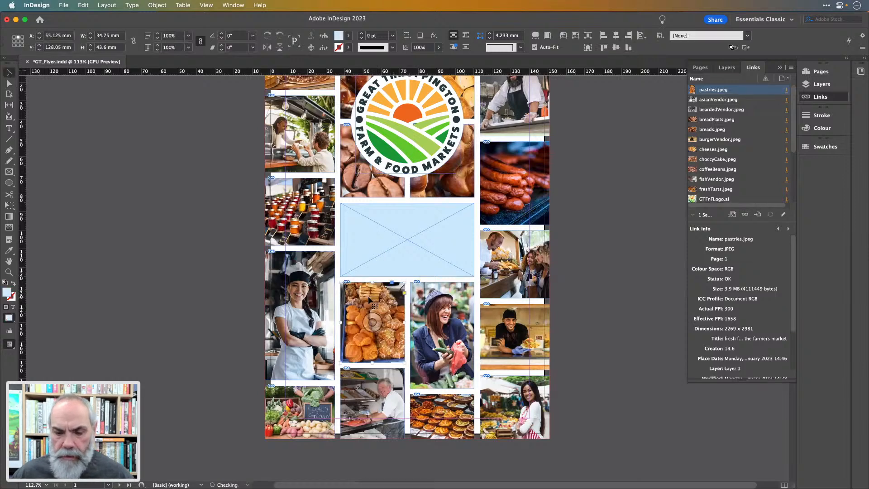
{"action": "left_click", "coordinate": [608, 301]}
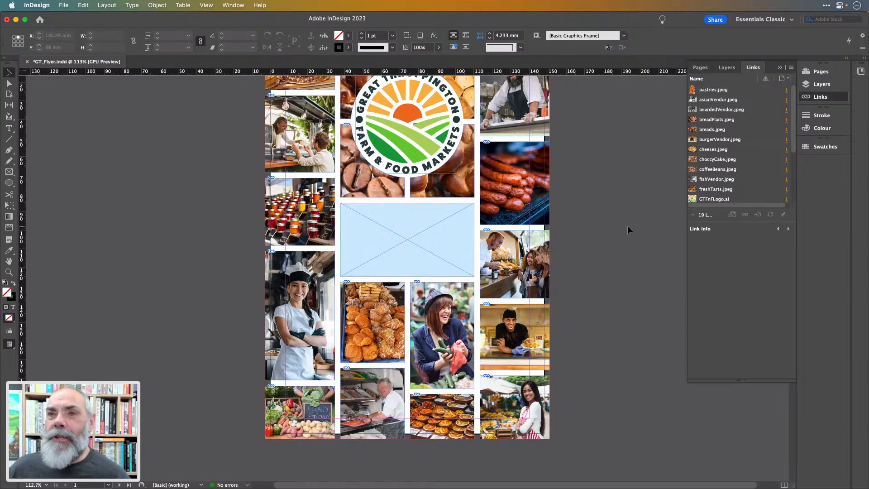
- Save the flyer document with the rearranged photos
{"action": "scroll", "coordinate": [628, 225], "scroll_direction": "up", "scroll_amount": 1}
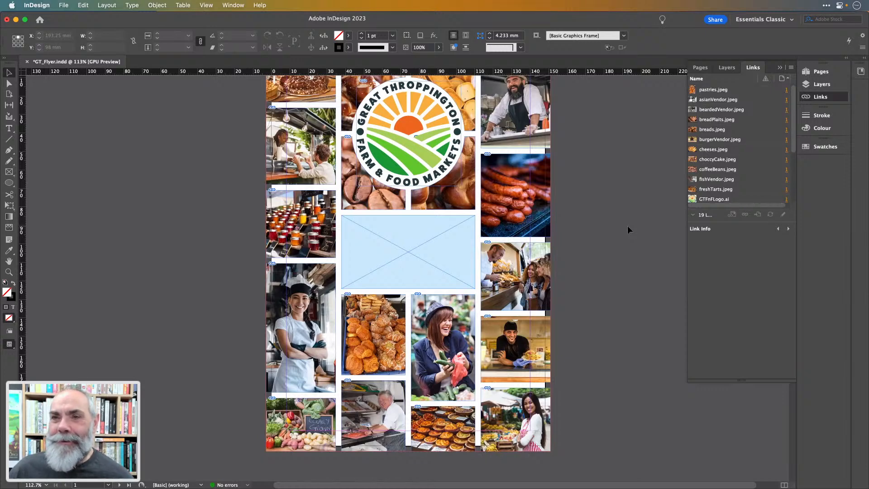
{"action": "scroll", "coordinate": [627, 225], "scroll_direction": "up", "scroll_amount": 1}
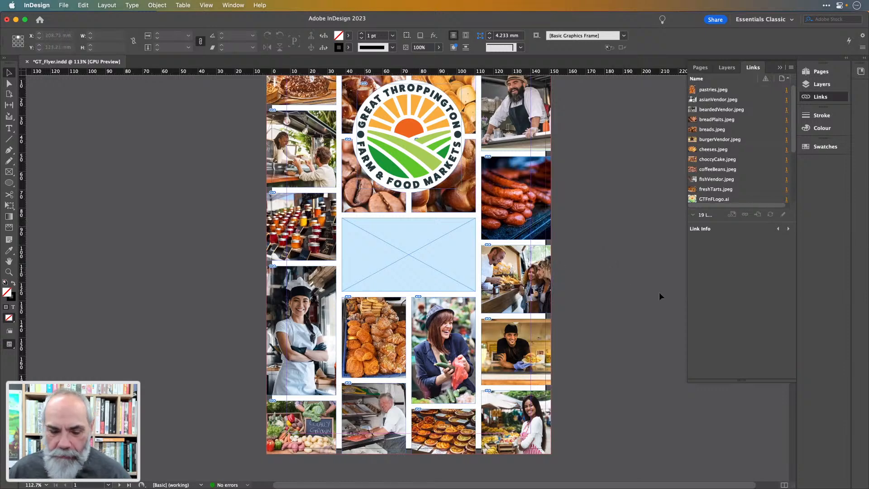
{"action": "key", "text": "super+s"}
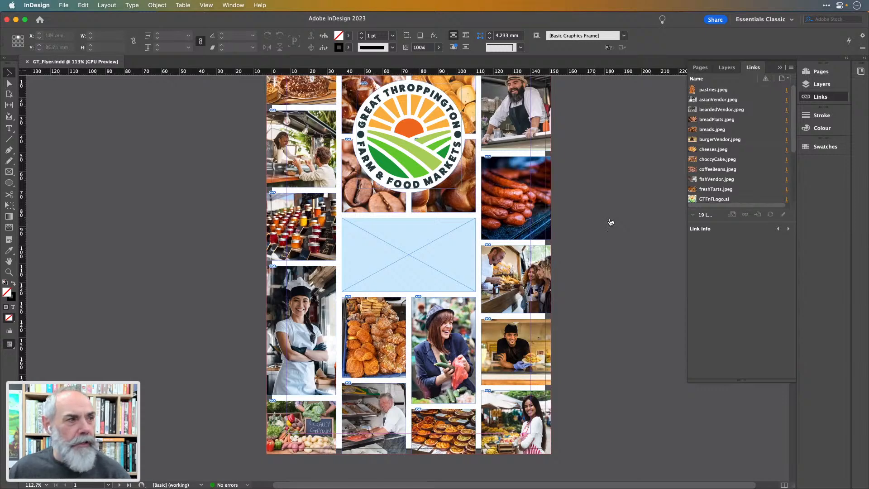
- Copy the Darkest Teal hex code 254349 from the GT Info document in TextEdit and return to InDesign
{"action": "key", "text": "super+Tab"}
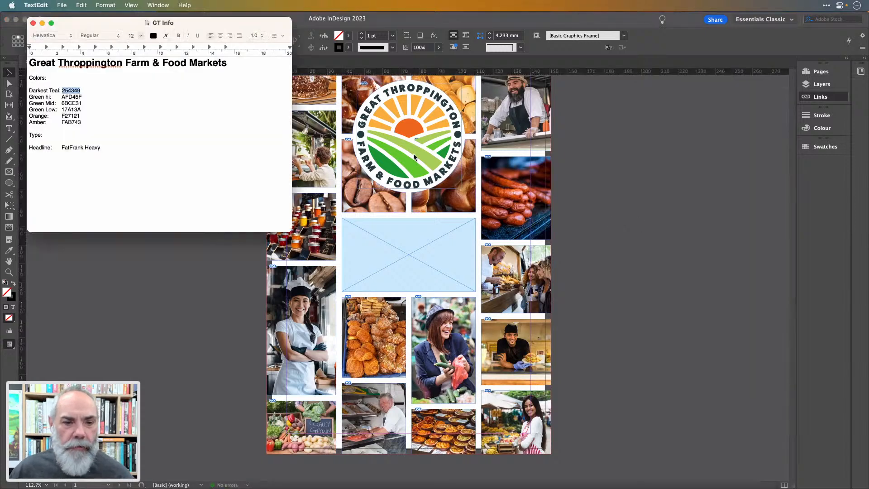
{"action": "double_click", "coordinate": [73, 92]}
{"action": "key", "text": "super+c"}
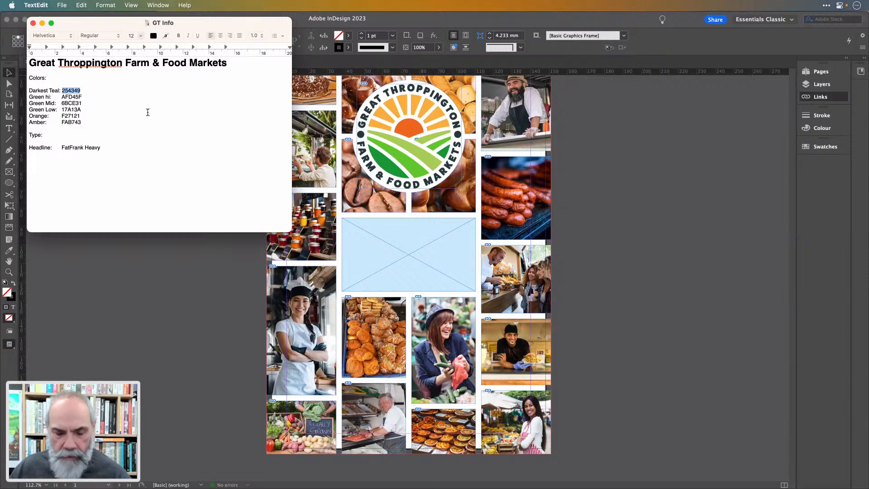
{"action": "left_click", "coordinate": [610, 19]}
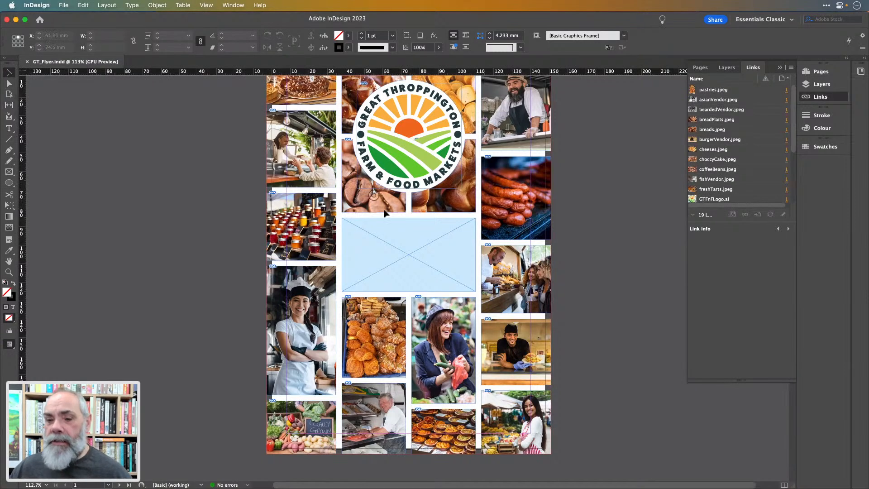
- Fill the wide empty frame below the logo with the copied dark teal, hex 254349
{"action": "left_click", "coordinate": [369, 239]}
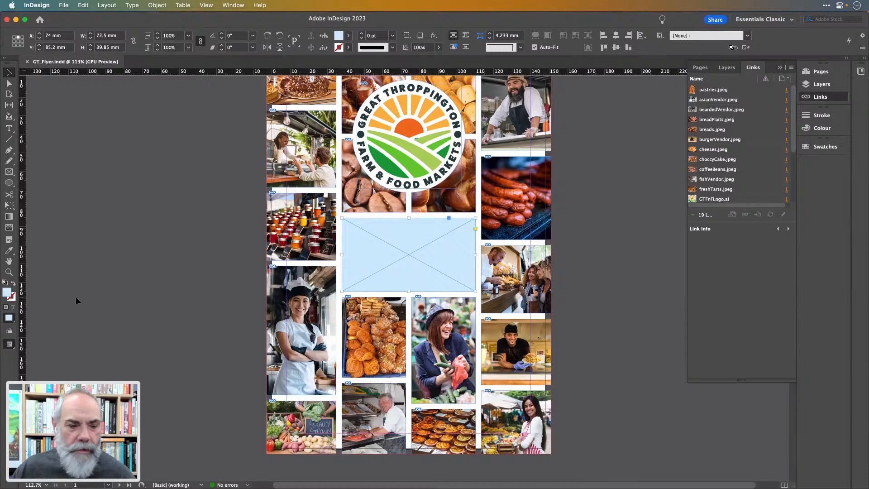
{"action": "double_click", "coordinate": [6, 294]}
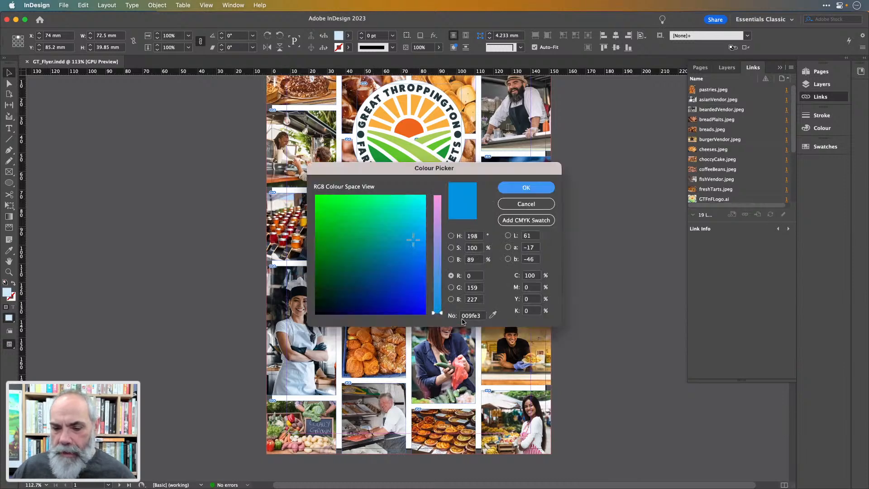
{"action": "left_click_drag", "start_coordinate": [483, 318], "coordinate": [450, 316]}
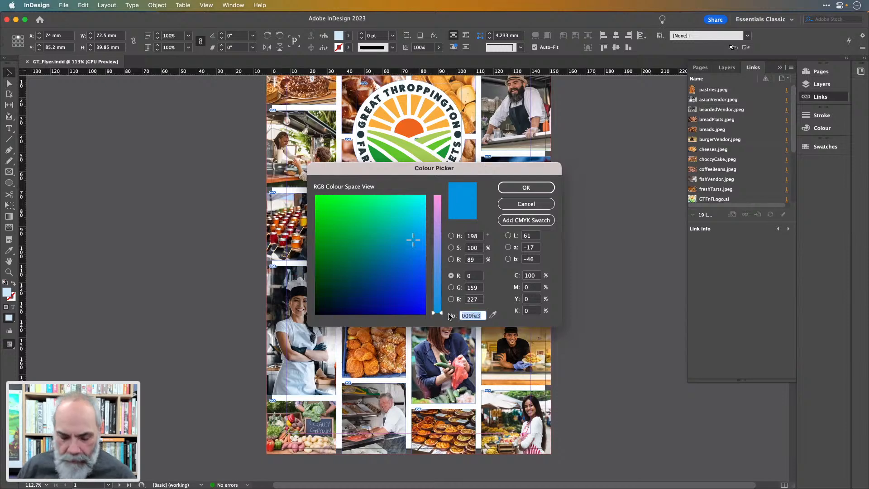
{"action": "key", "text": "super+v"}
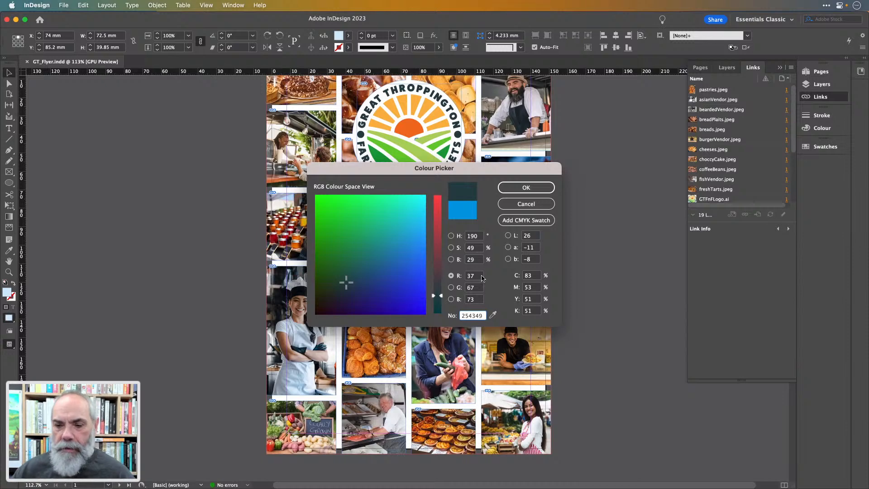
{"action": "left_click", "coordinate": [545, 221]}
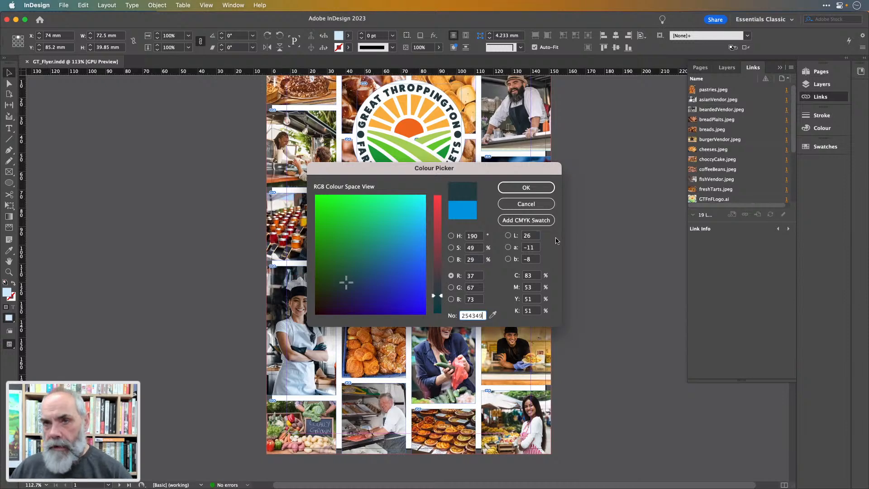
{"action": "left_click", "coordinate": [535, 188]}
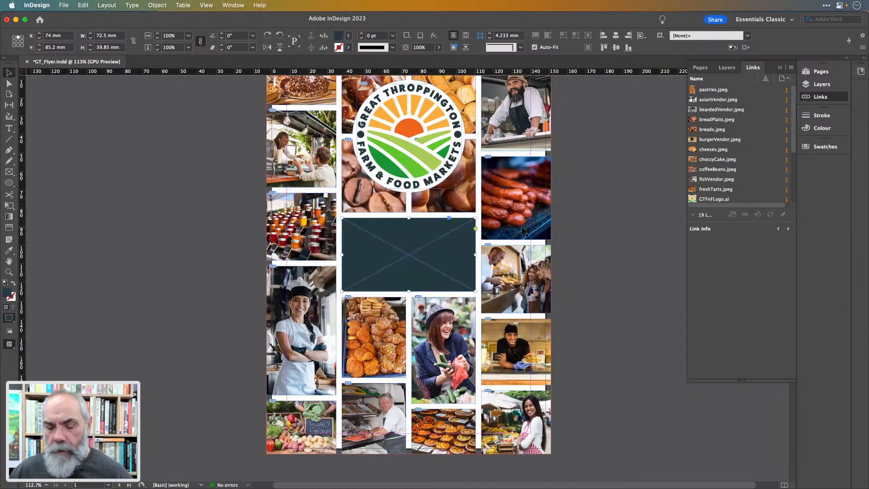
{"action": "scroll", "coordinate": [402, 247], "scroll_direction": "up", "scroll_amount": 8}
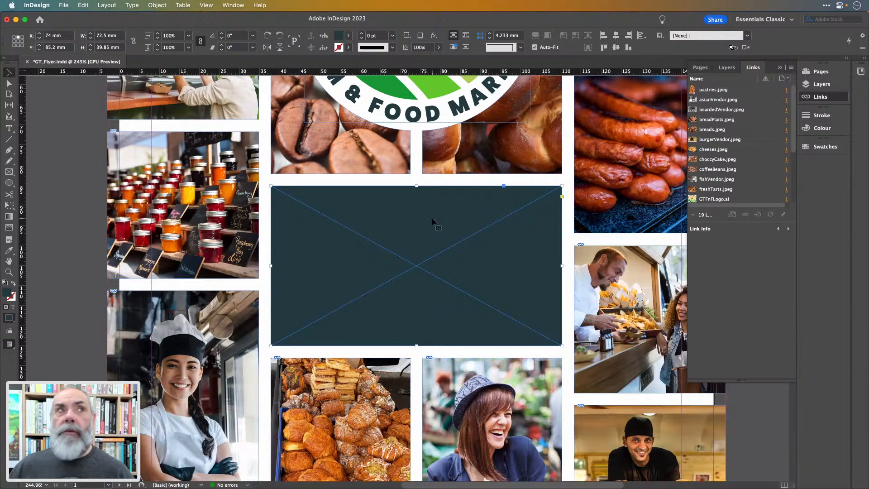
{"action": "scroll", "coordinate": [434, 209], "scroll_direction": "down", "scroll_amount": 2}
{"action": "scroll", "coordinate": [433, 222], "scroll_direction": "down", "scroll_amount": 2}
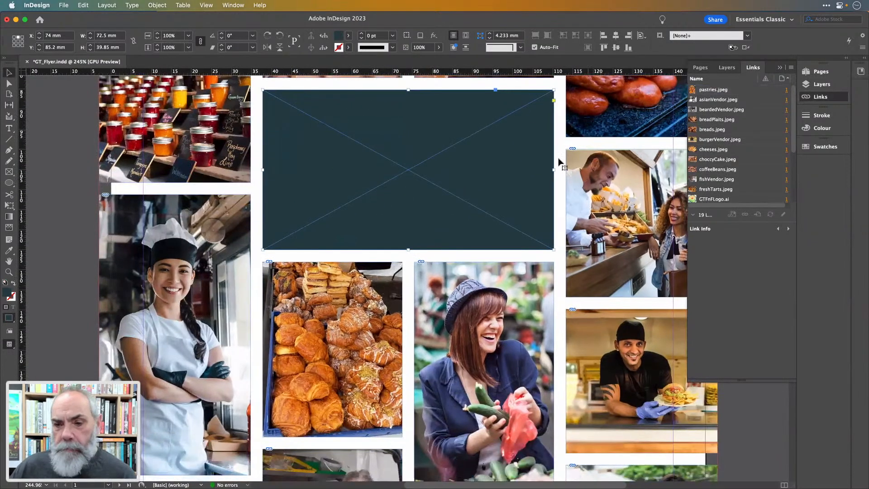
- Convert the dark teal frame's content type from graphic to text and deselect the frame
{"action": "left_click", "coordinate": [159, 6]}
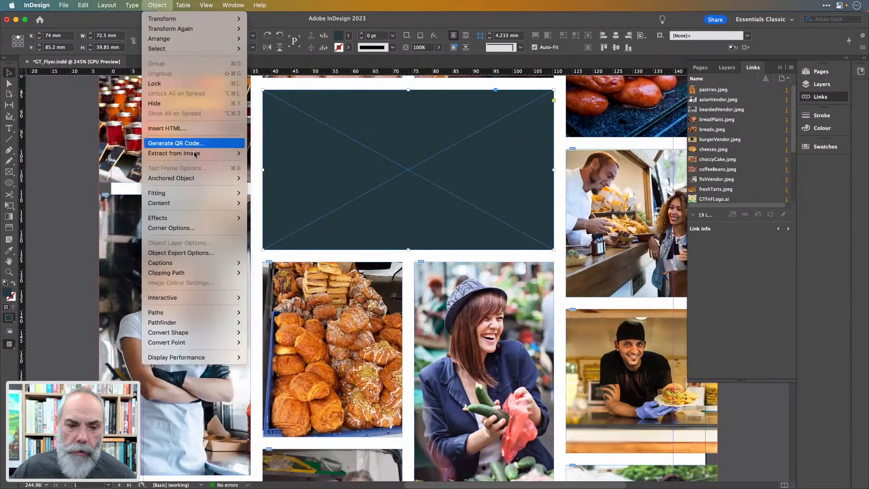
{"action": "mouse_move", "coordinate": [196, 204]}
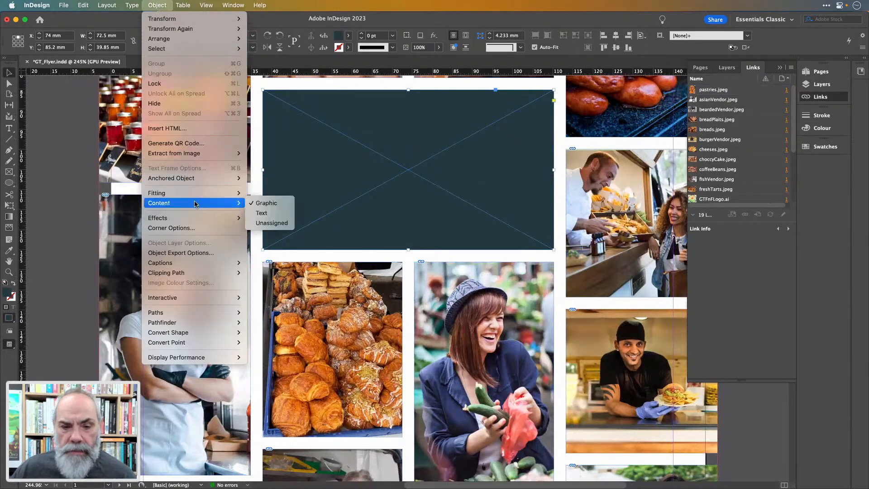
{"action": "left_click", "coordinate": [269, 214]}
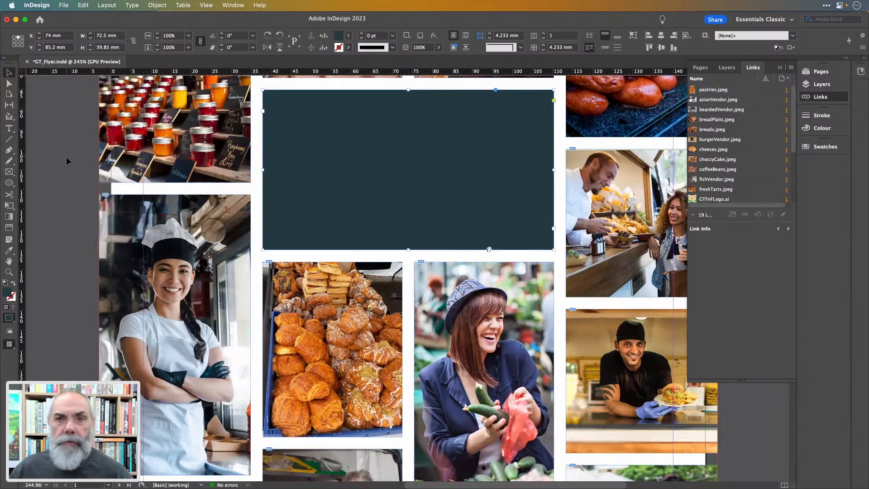
{"action": "left_click", "coordinate": [67, 135]}
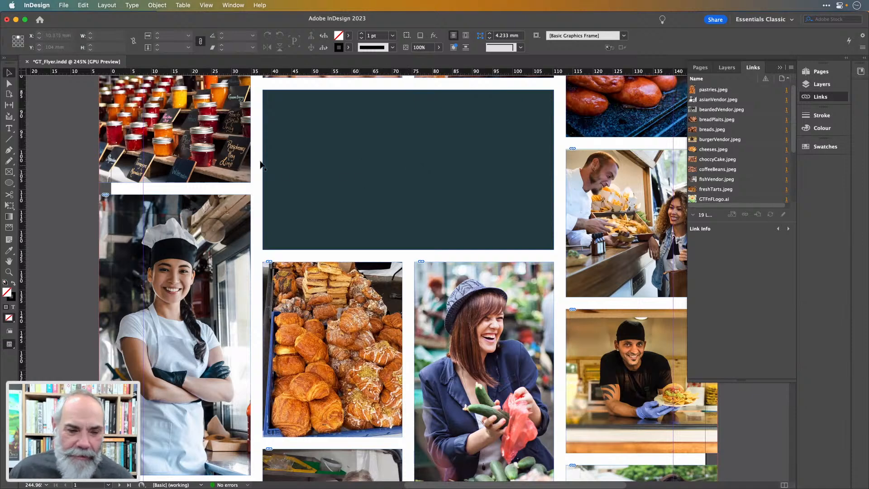
- Enter the headline "Hungry? Delicious Food is Here!" in the dark teal frame
{"action": "left_click", "coordinate": [365, 154]}
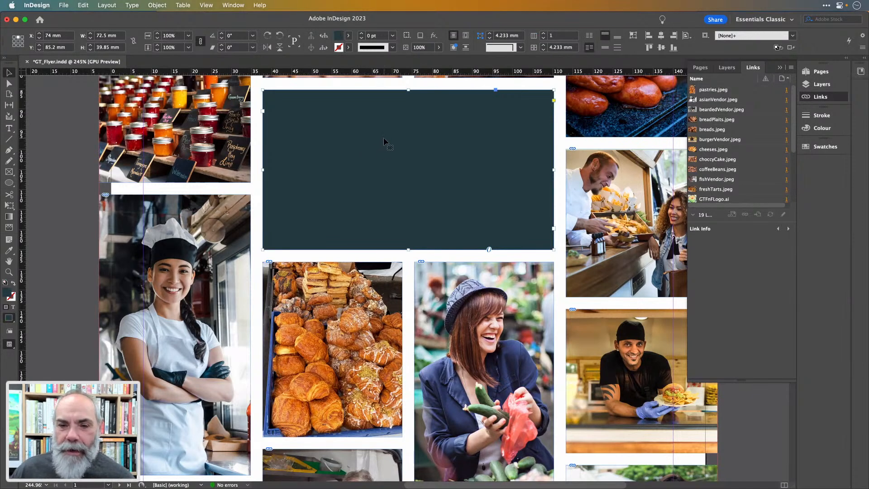
{"action": "double_click", "coordinate": [385, 178]}
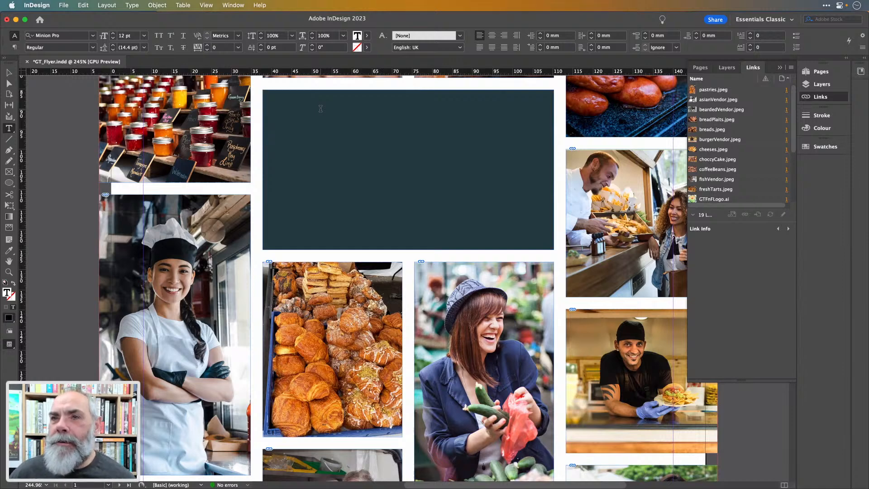
{"action": "type", "text": "Hung"}
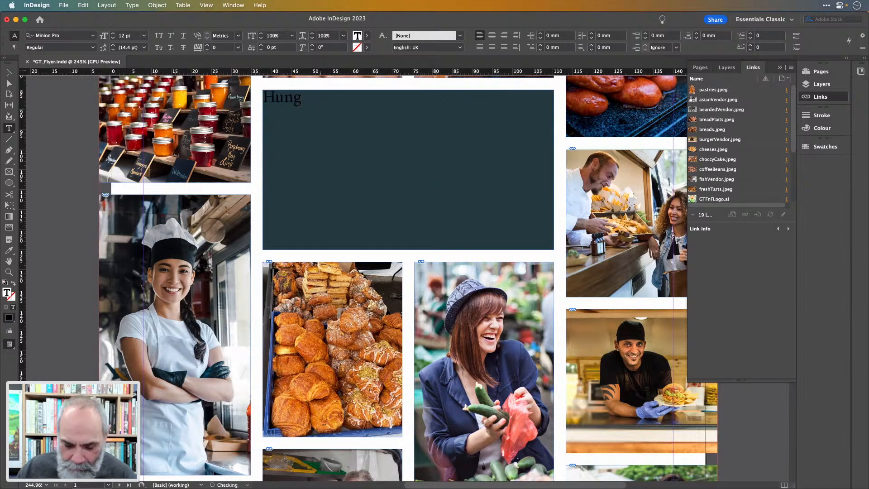
{"action": "type", "text": "ry? "}
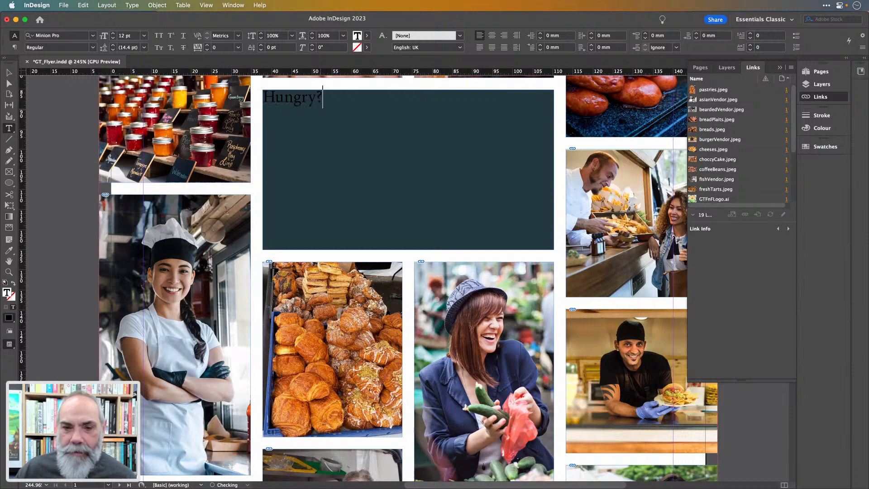
{"action": "type", "text": "De"}
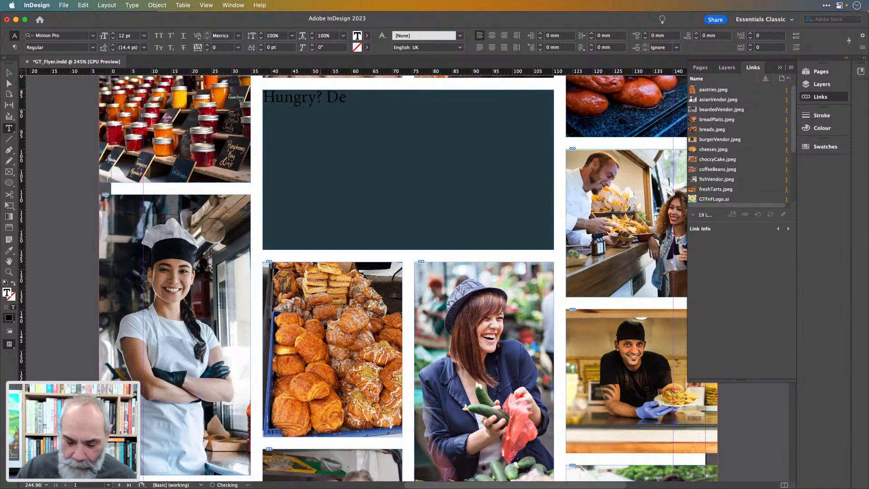
{"action": "type", "text": "licious "}
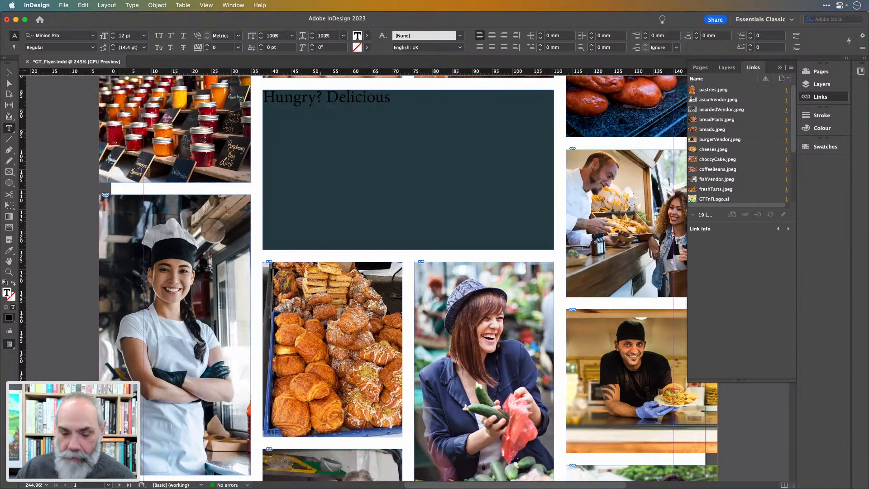
{"action": "type", "text": "Food"}
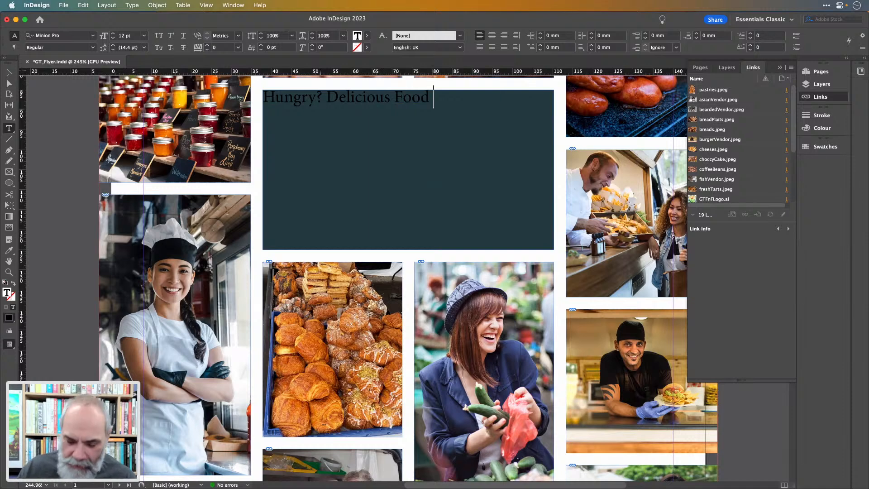
{"action": "type", "text": " is Here"}
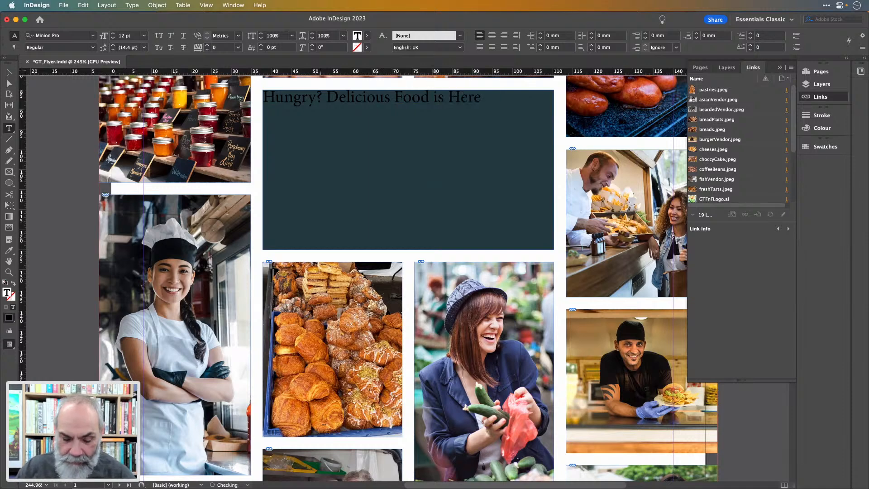
{"action": "type", "text": "!"}
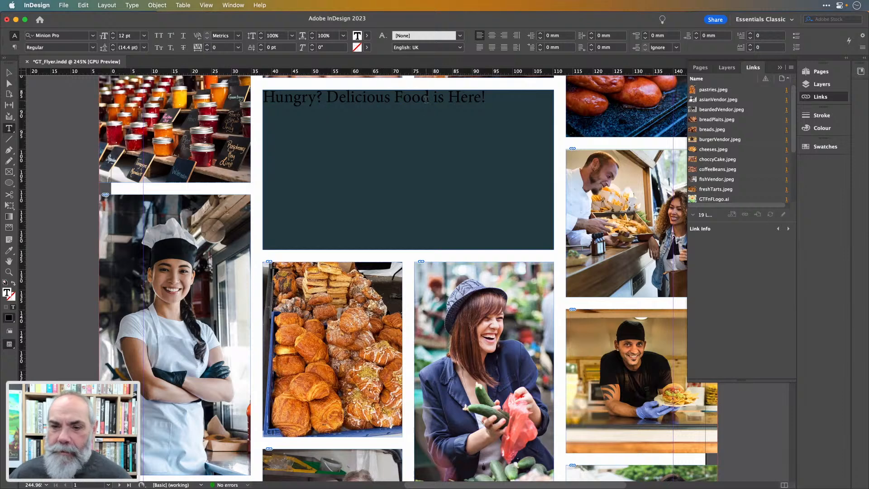
- Replace "is Here" in the headline with "Awaits You" so it reads "Hungry? Delicious Food Awaits You!"
{"action": "left_click_drag", "start_coordinate": [483, 99], "coordinate": [434, 99]}
{"action": "type", "text": "Awits "}
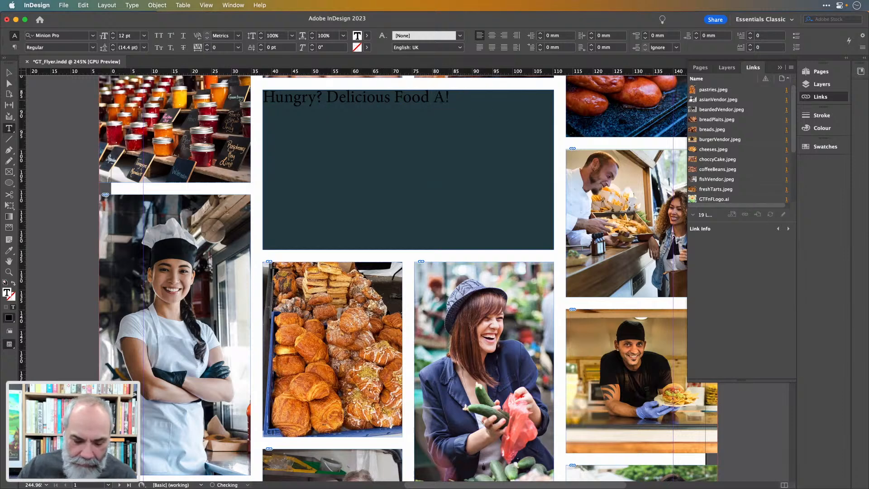
{"action": "type", "text": "YOU"}
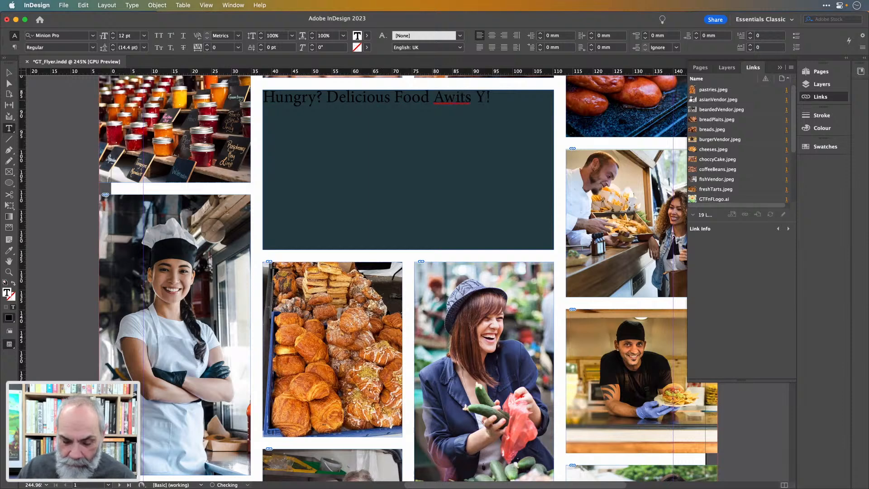
{"action": "left_click", "coordinate": [463, 98]}
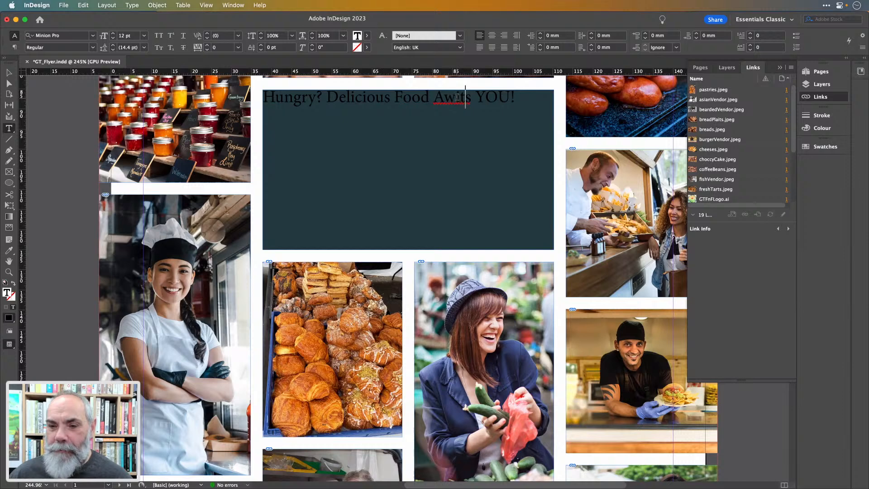
{"action": "type", "text": "a"}
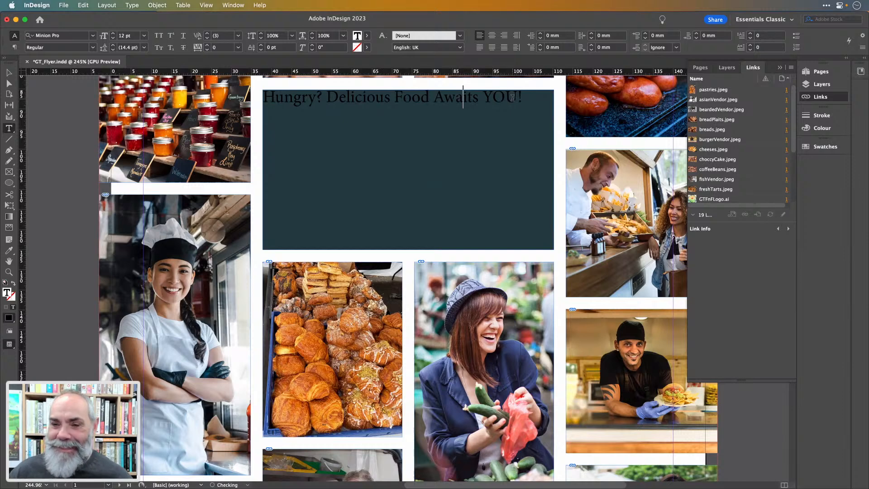
{"action": "left_click_drag", "start_coordinate": [518, 98], "coordinate": [496, 99]}
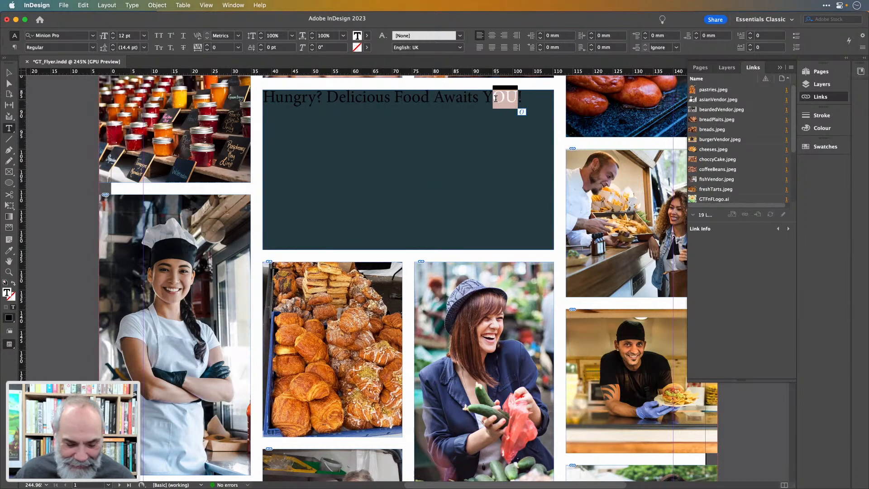
{"action": "type", "text": "ou"}
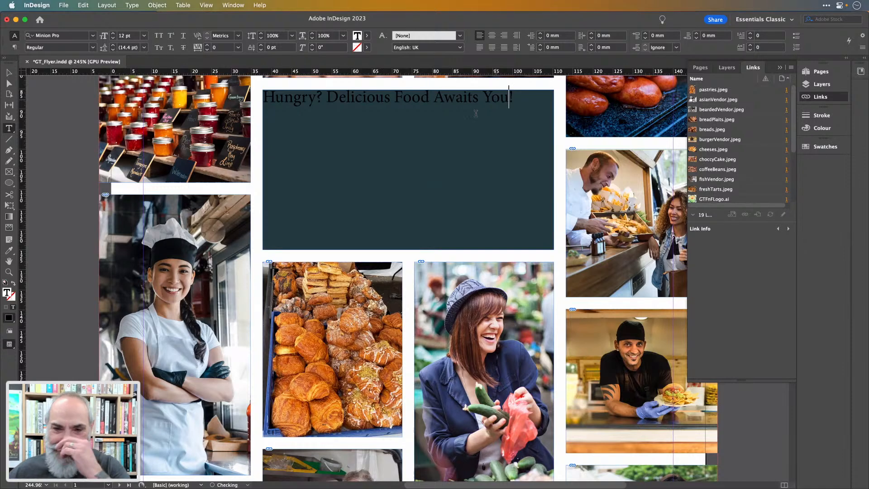
- Change the whole headline's text fill to the [Paper] swatch
{"action": "left_click", "coordinate": [445, 97]}
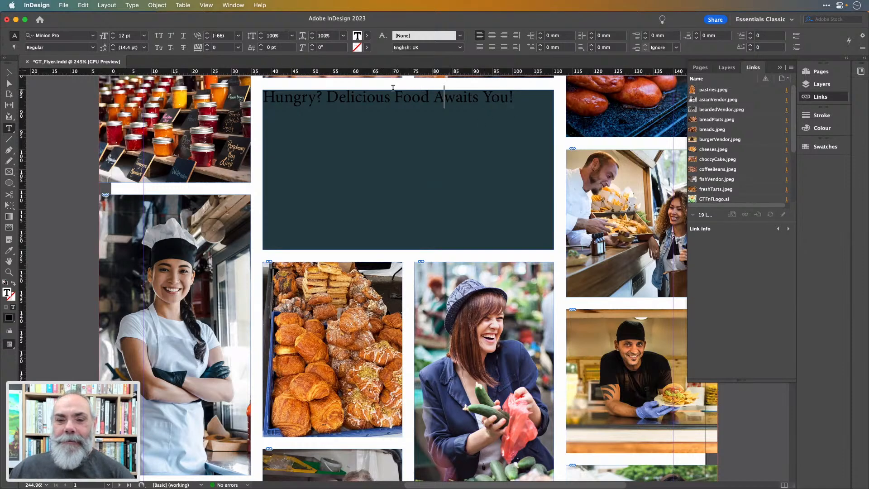
{"action": "triple_click", "coordinate": [454, 99]}
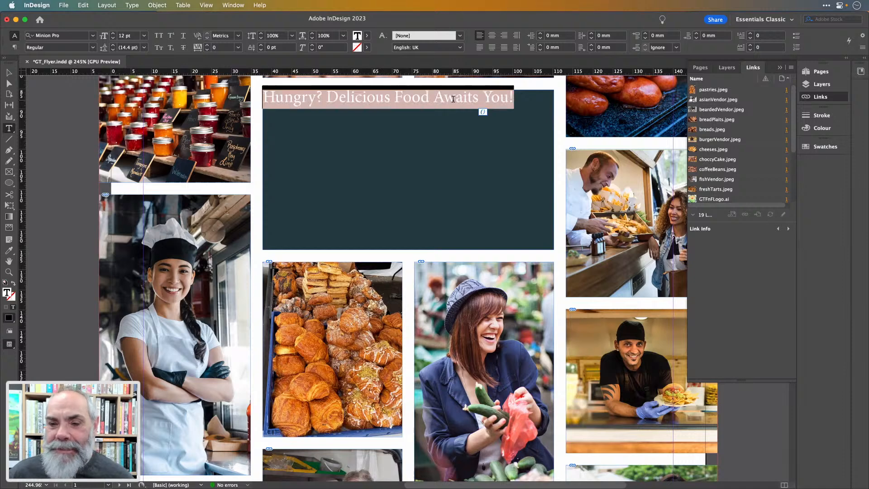
{"action": "left_click", "coordinate": [368, 36]}
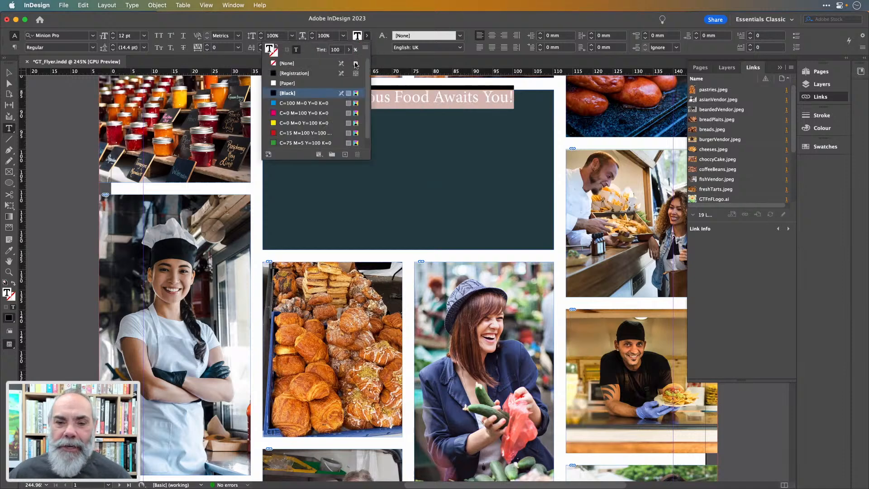
{"action": "left_click", "coordinate": [312, 84]}
{"action": "left_click", "coordinate": [454, 96]}
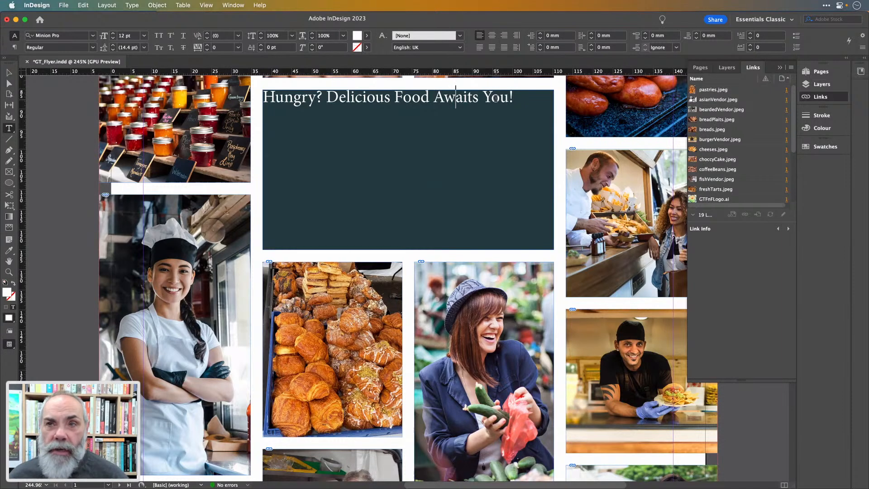
- Centre-align the headline in the dark teal frame
{"action": "key", "text": "super"}
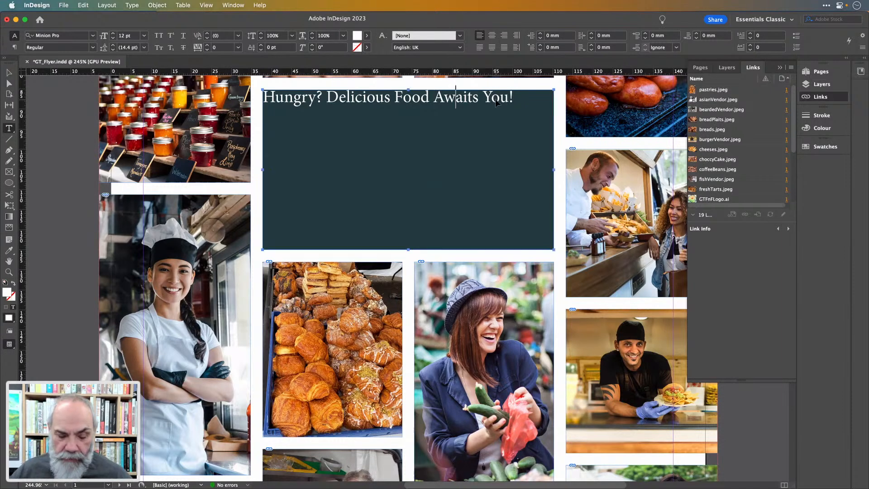
{"action": "key", "text": "super+shift+c"}
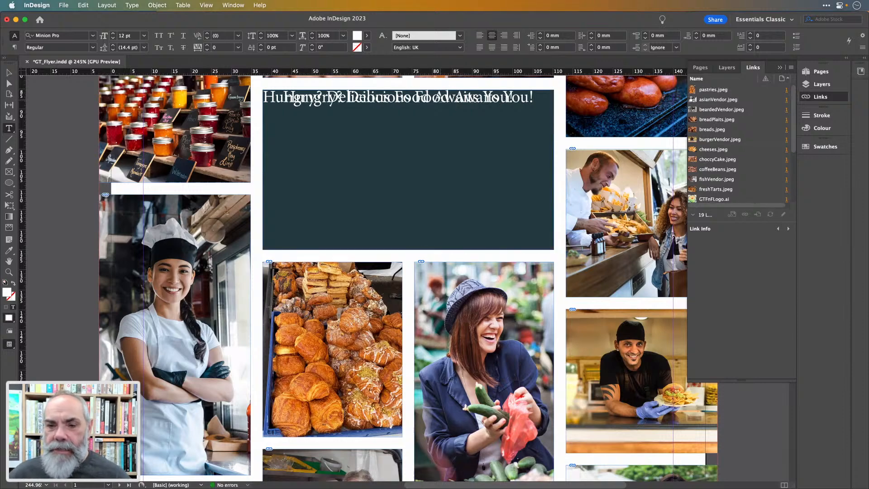
{"action": "scroll", "coordinate": [441, 98], "scroll_direction": "up", "scroll_amount": 1}
{"action": "scroll", "coordinate": [440, 98], "scroll_direction": "up", "scroll_amount": 3}
{"action": "scroll", "coordinate": [440, 99], "scroll_direction": "down", "scroll_amount": 3}
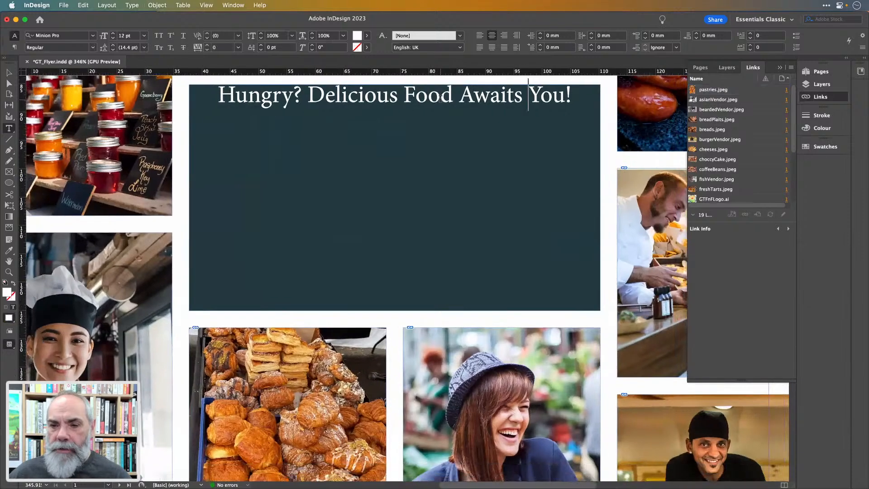
{"action": "scroll", "coordinate": [441, 98], "scroll_direction": "down", "scroll_amount": 1}
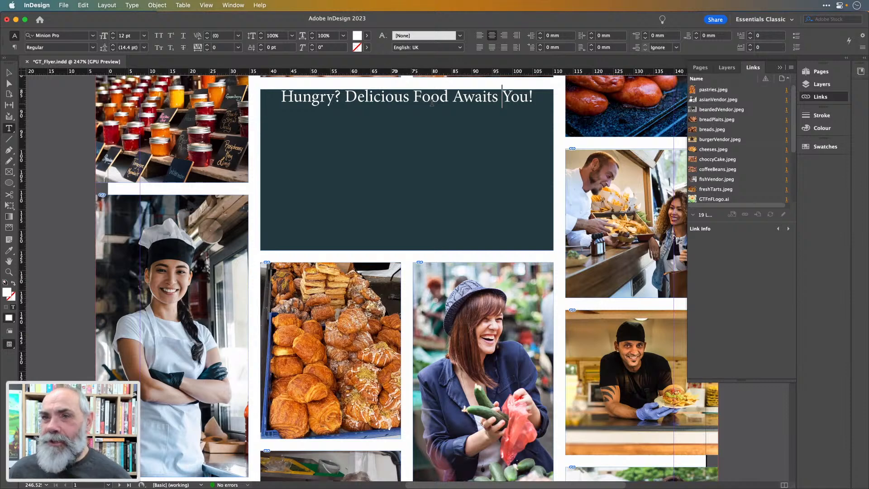
- Set the whole headline in the FatFrank Heavy font
{"action": "triple_click", "coordinate": [404, 98]}
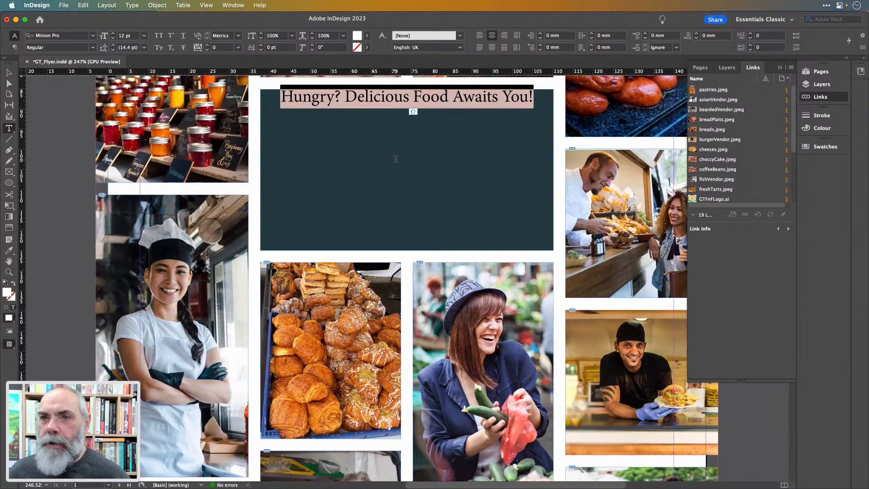
{"action": "key", "text": "super+alt+shift+m"}
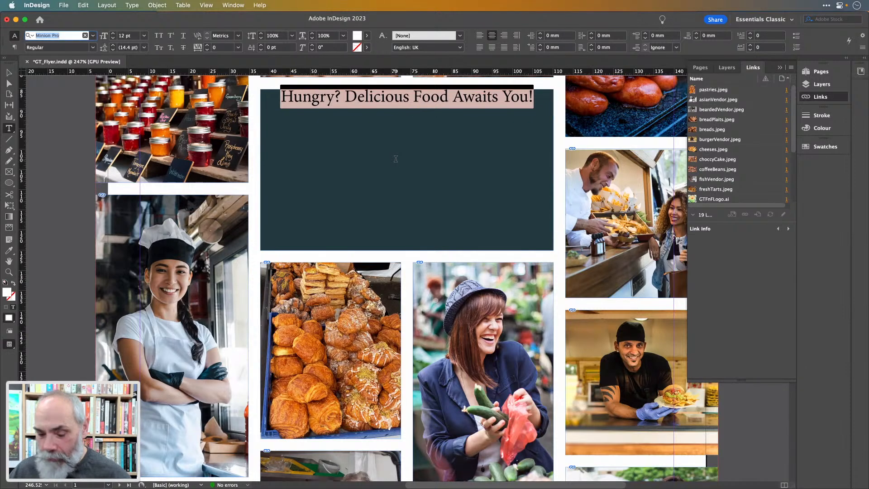
{"action": "type", "text": "fatf"}
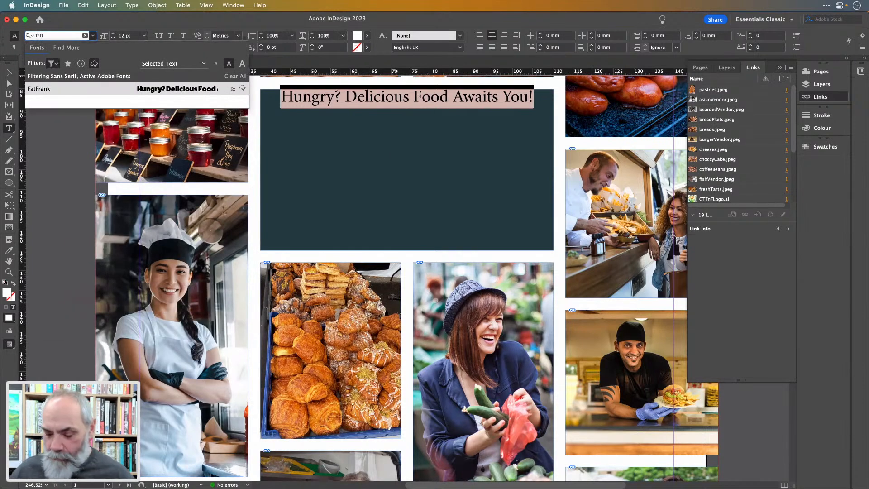
{"action": "key", "text": "Return"}
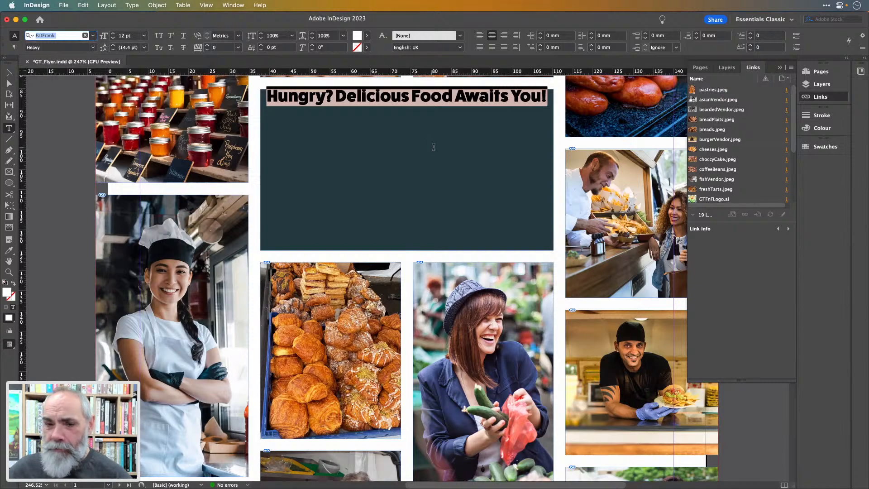
{"action": "scroll", "coordinate": [434, 147], "scroll_direction": "up", "scroll_amount": 5}
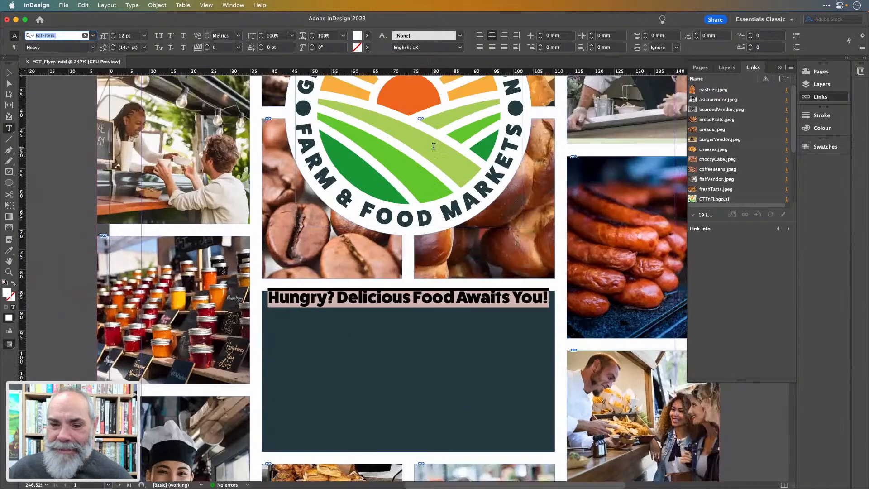
{"action": "scroll", "coordinate": [426, 235], "scroll_direction": "down", "scroll_amount": 3}
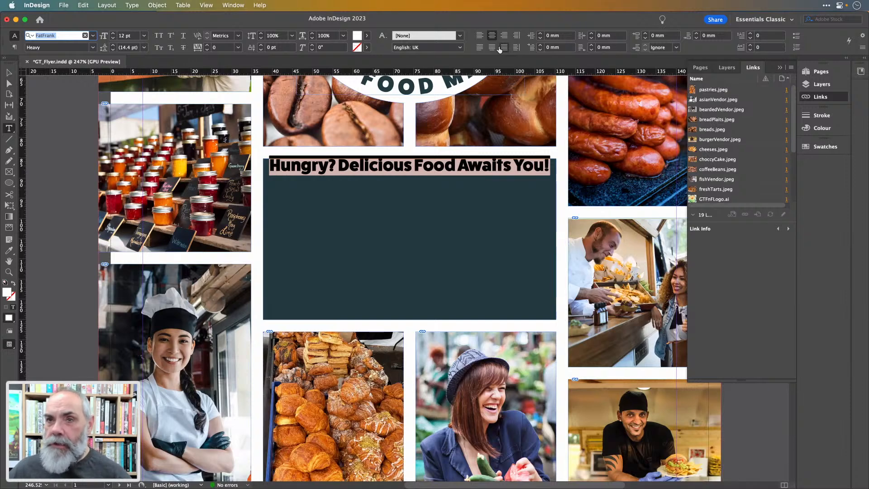
{"action": "left_click", "coordinate": [15, 47]}
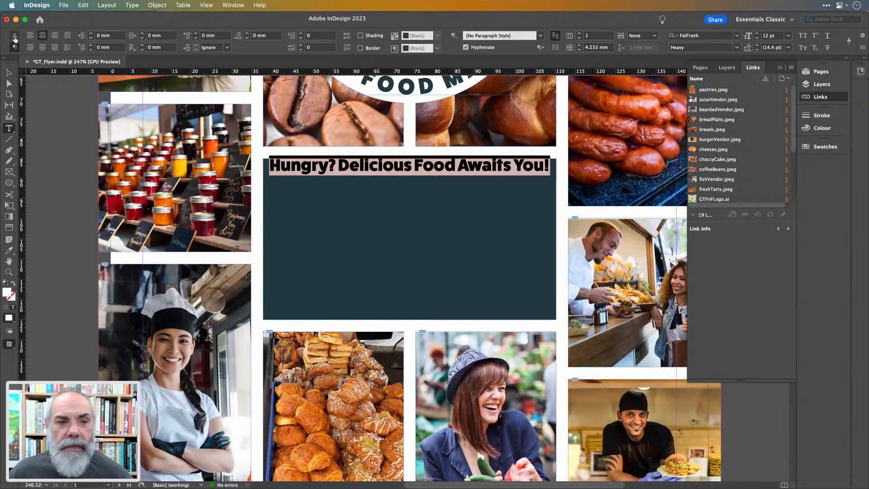
{"action": "left_click", "coordinate": [15, 37]}
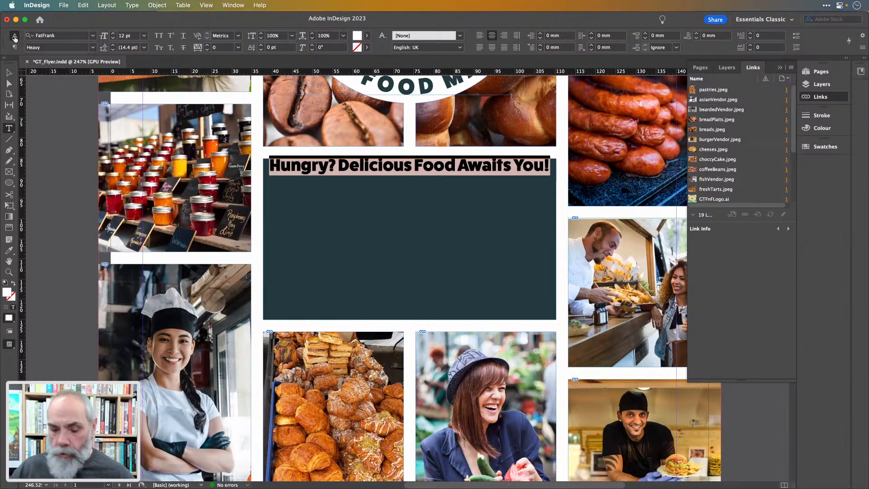
- Create a paragraph style named GT_Heading from the headline's formatting and apply it to the headline
{"action": "key", "text": "alt+super+7"}
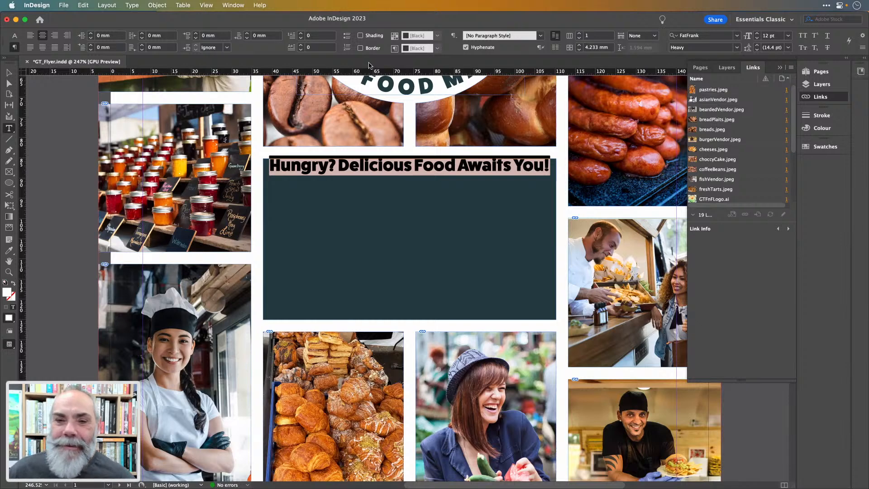
{"action": "left_click", "coordinate": [455, 37]}
{"action": "left_click", "coordinate": [471, 40]}
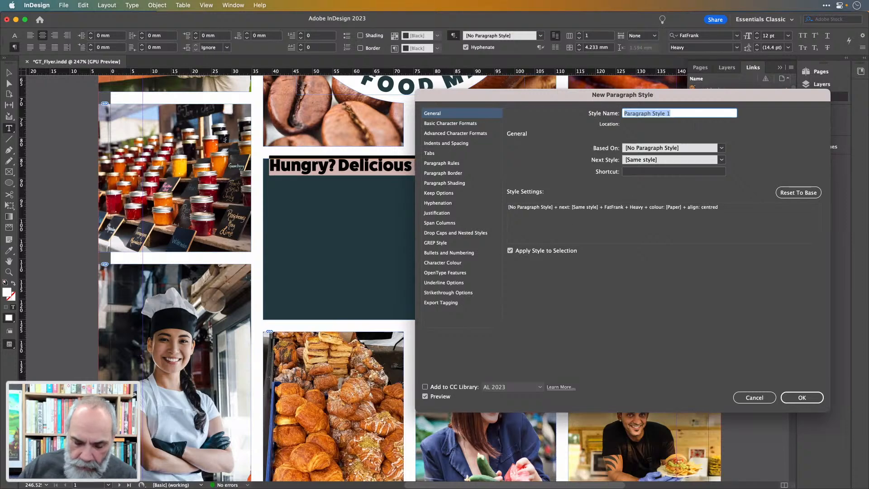
{"action": "type", "text": "GT_He"}
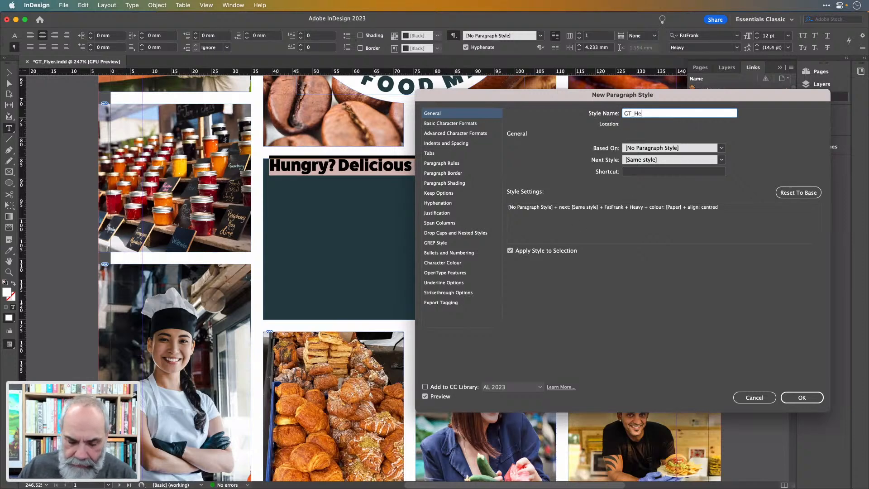
{"action": "type", "text": "ading"}
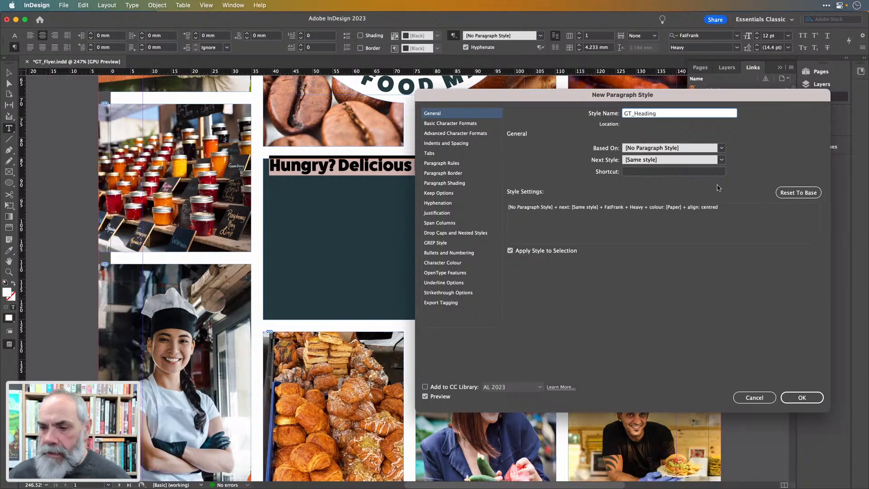
{"action": "left_click", "coordinate": [475, 124]}
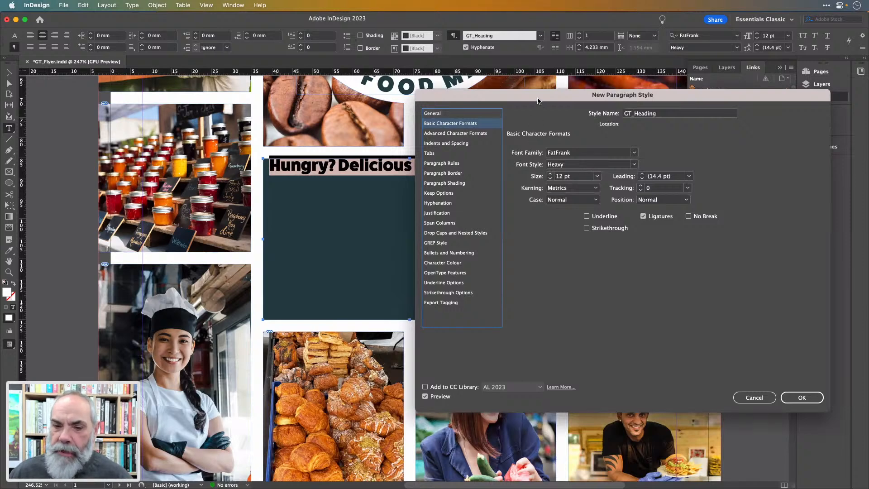
{"action": "left_click_drag", "start_coordinate": [539, 97], "coordinate": [536, 193]}
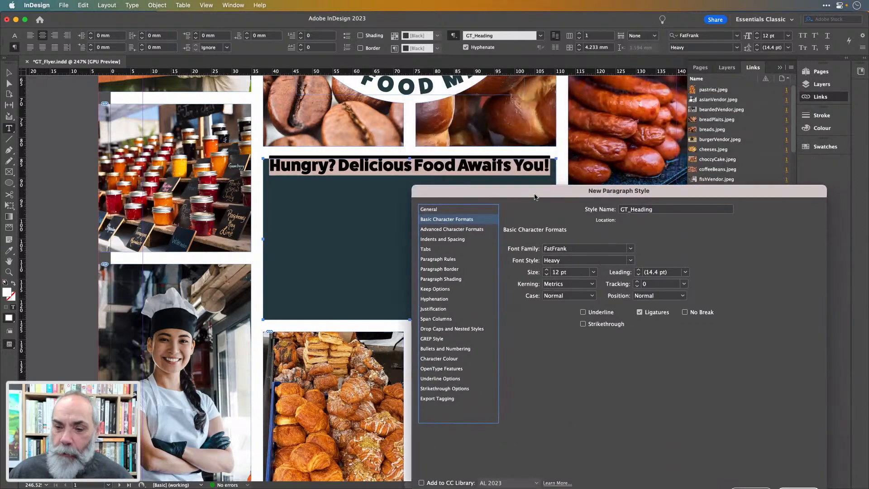
{"action": "left_click", "coordinate": [546, 270]}
{"action": "left_click", "coordinate": [547, 275]}
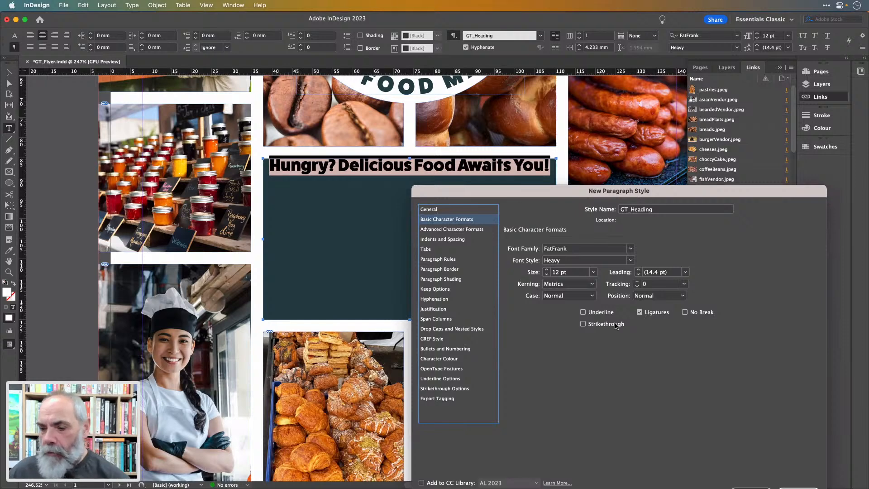
{"action": "left_click_drag", "start_coordinate": [527, 198], "coordinate": [510, 105]}
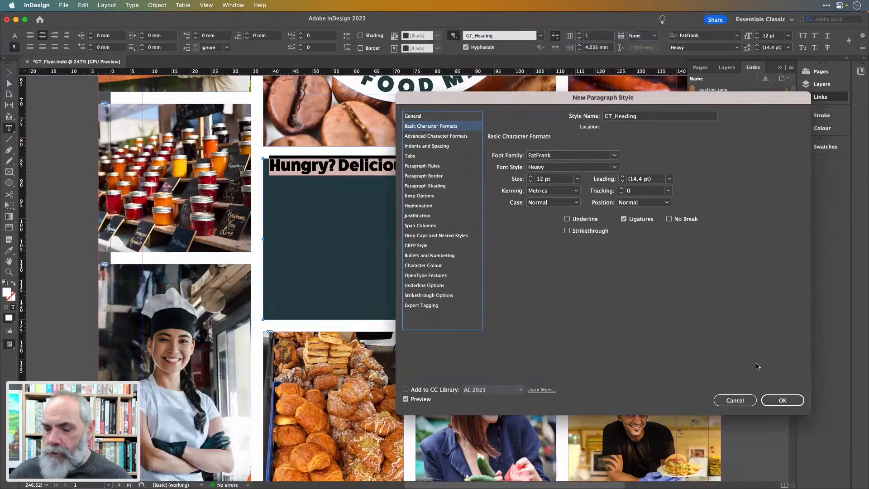
{"action": "left_click", "coordinate": [783, 401]}
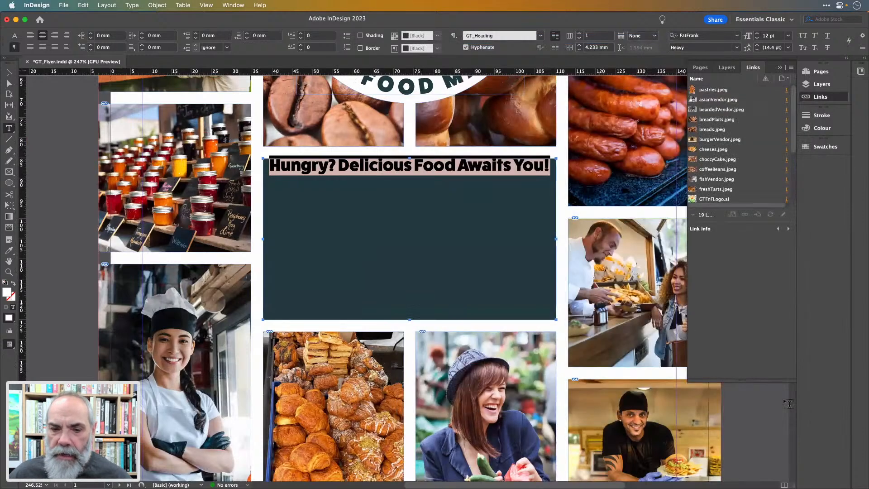
- Deselect the headline and its frame, check the panel in Preview screen mode, and return to Normal mode
{"action": "left_click", "coordinate": [441, 168]}
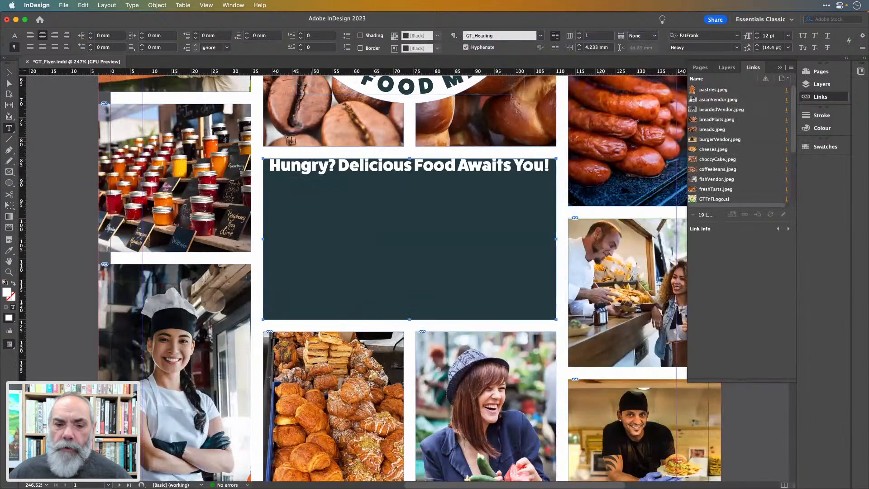
{"action": "left_click", "coordinate": [9, 70]}
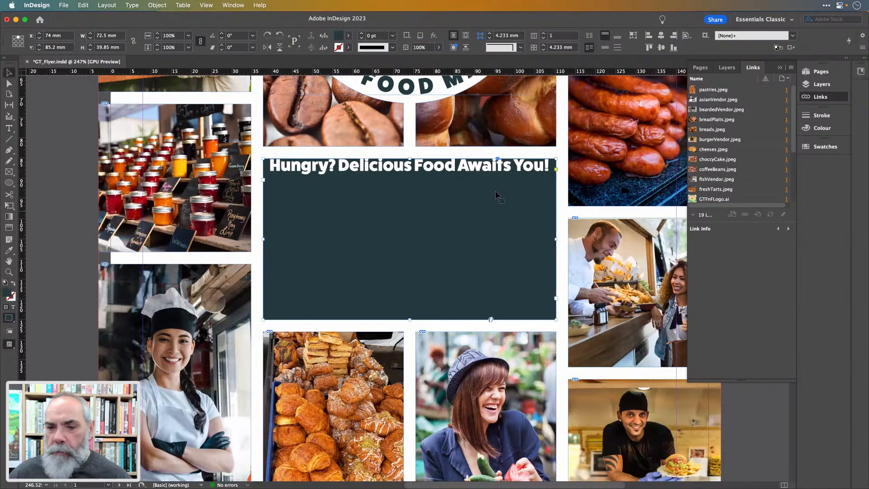
{"action": "left_click", "coordinate": [69, 169]}
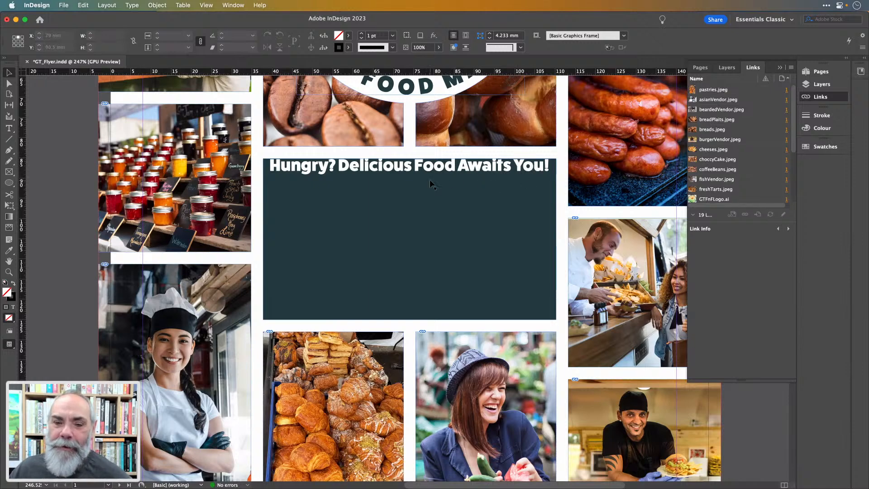
{"action": "key", "text": "w"}
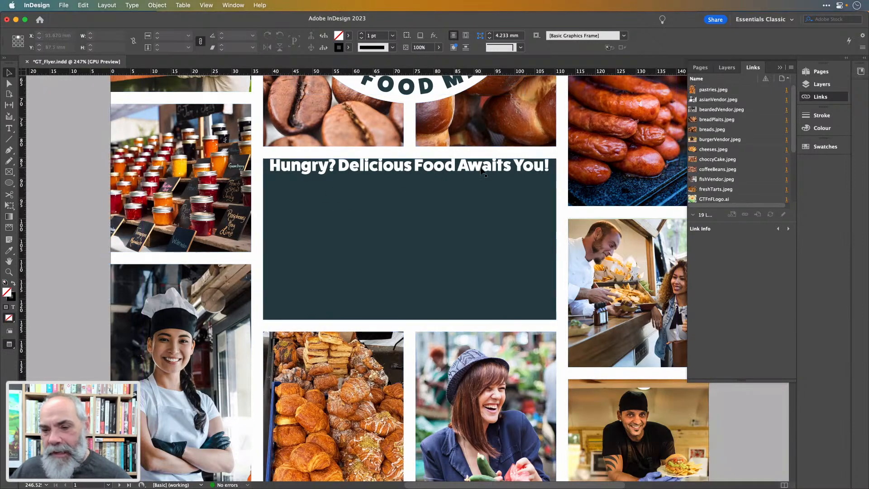
{"action": "key", "text": "w"}
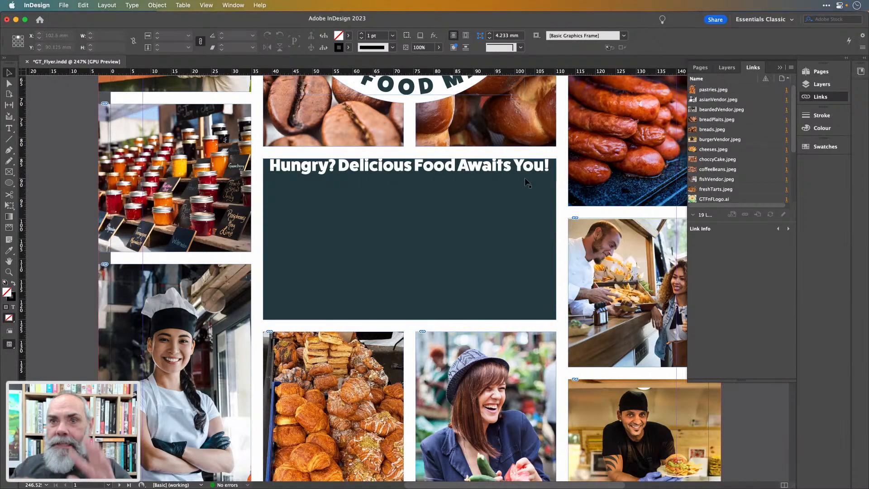
- Set the dark teal text frame's inset spacing to 1 mm on all four sides, with the preview on
{"action": "left_click", "coordinate": [513, 171]}
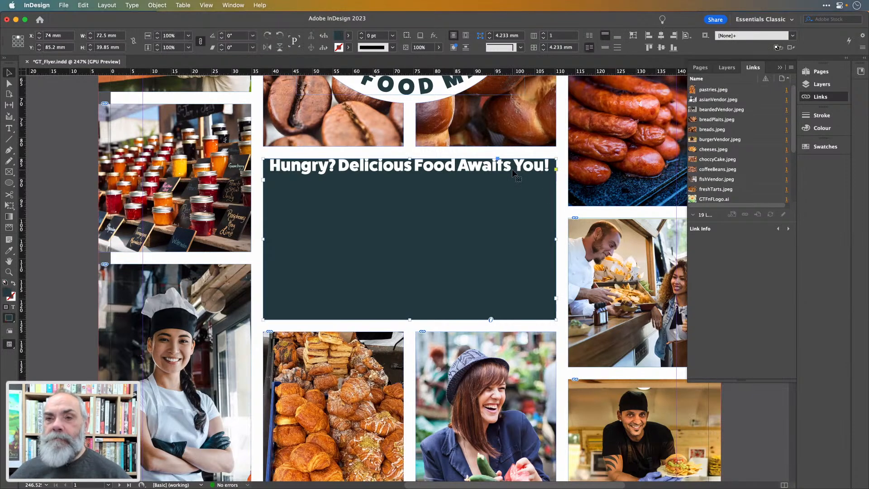
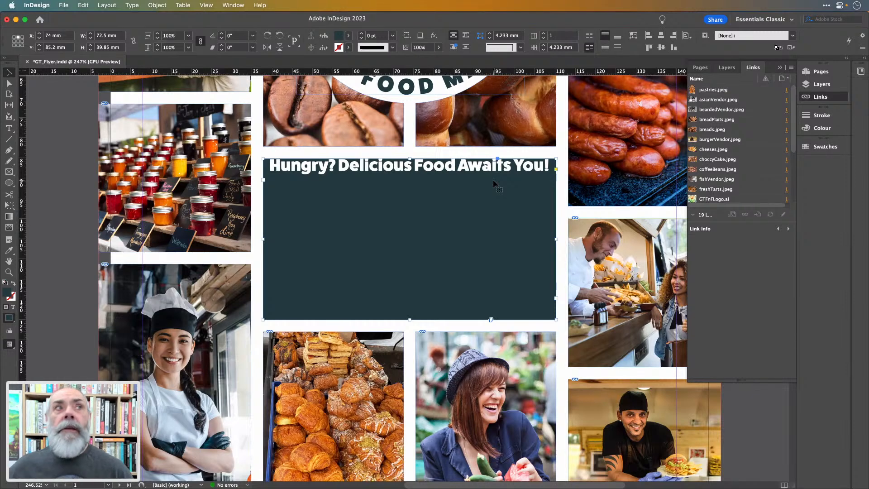
{"action": "right_click", "coordinate": [495, 183]}
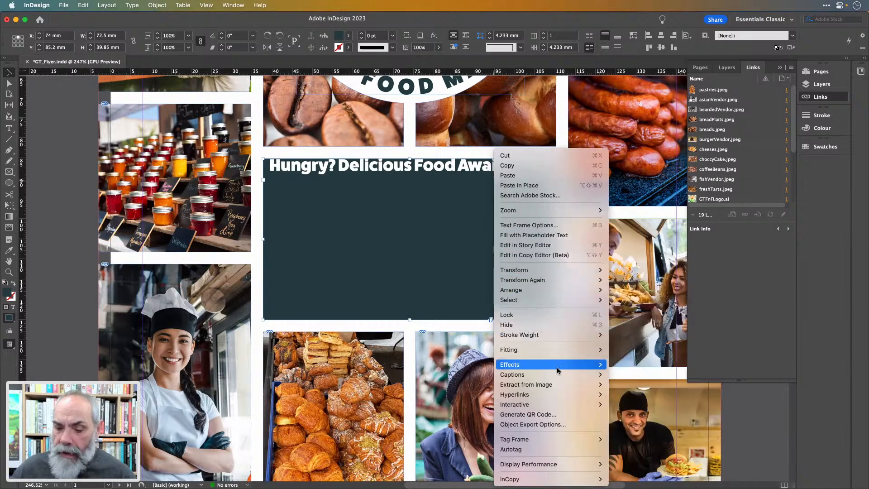
{"action": "mouse_move", "coordinate": [561, 354]}
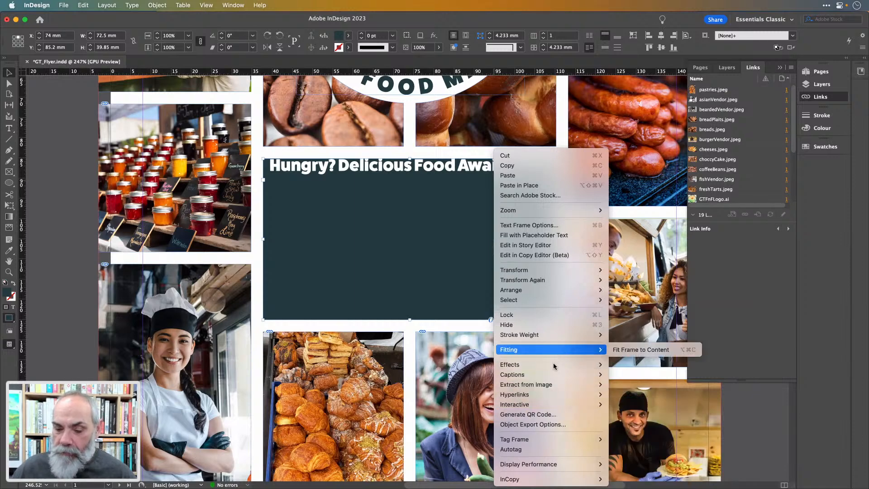
{"action": "left_click", "coordinate": [555, 225]}
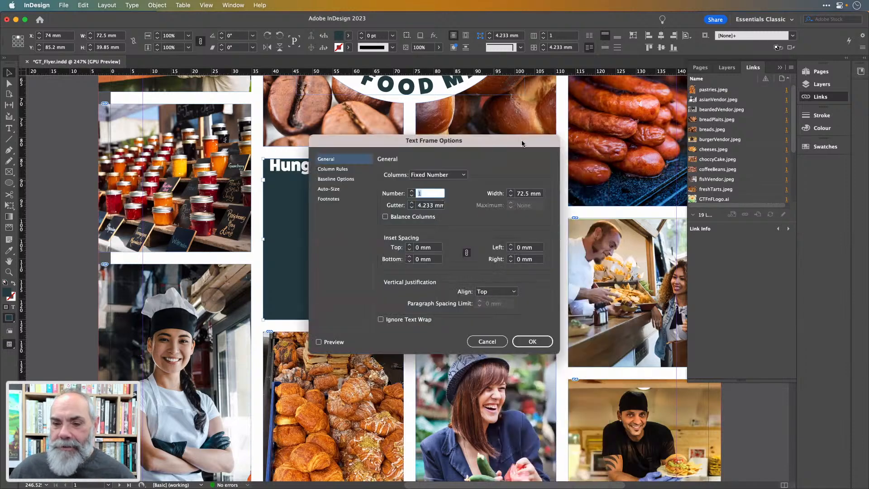
{"action": "left_click_drag", "start_coordinate": [520, 140], "coordinate": [768, 122]}
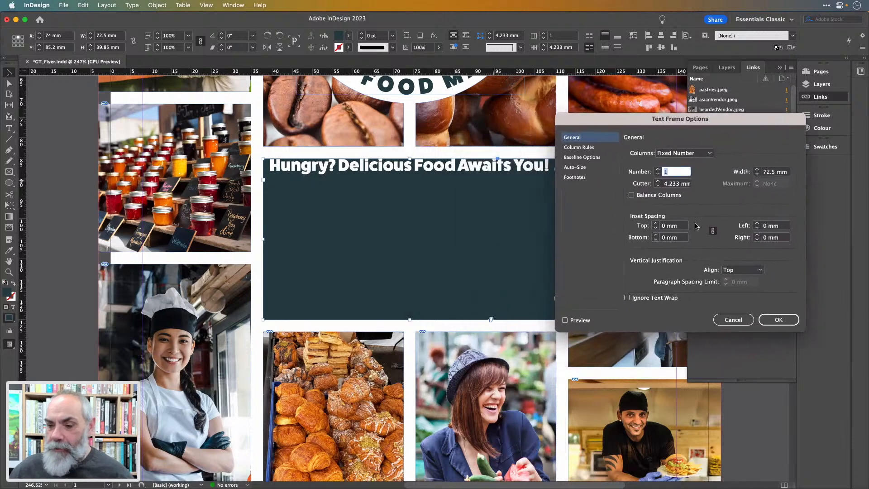
{"action": "left_click", "coordinate": [656, 224]}
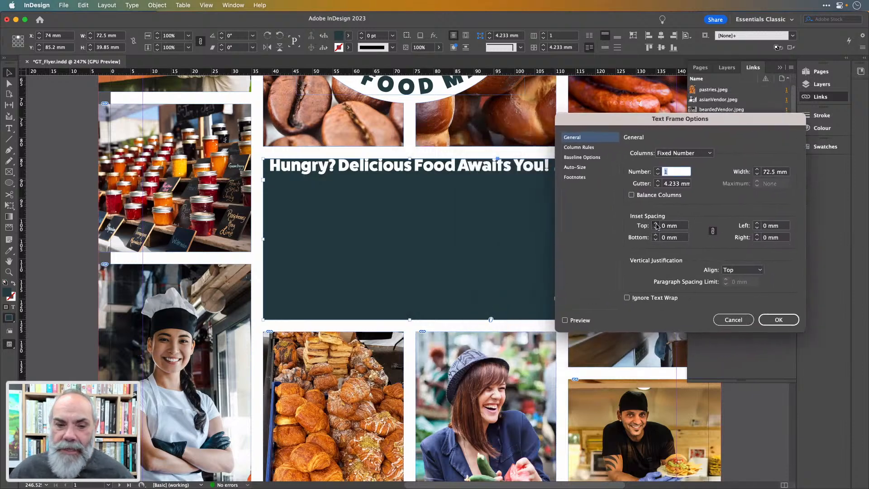
{"action": "left_click", "coordinate": [580, 322]}
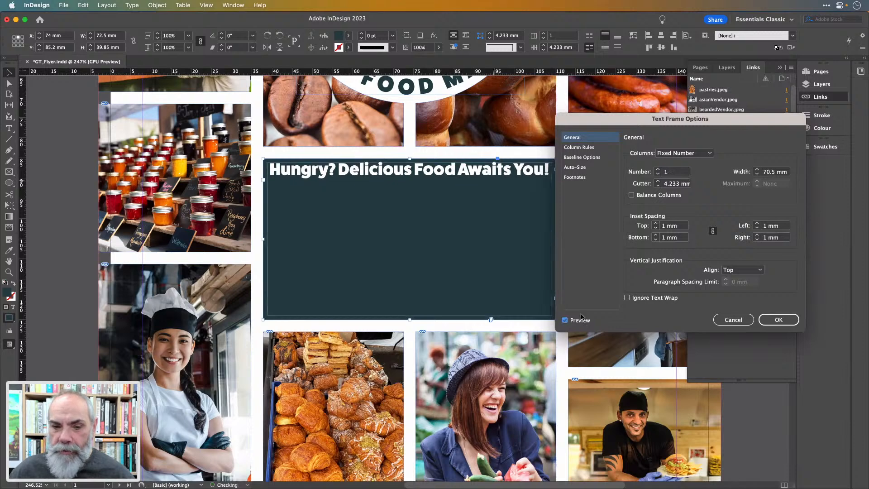
{"action": "left_click", "coordinate": [656, 223]}
{"action": "left_click", "coordinate": [656, 228]}
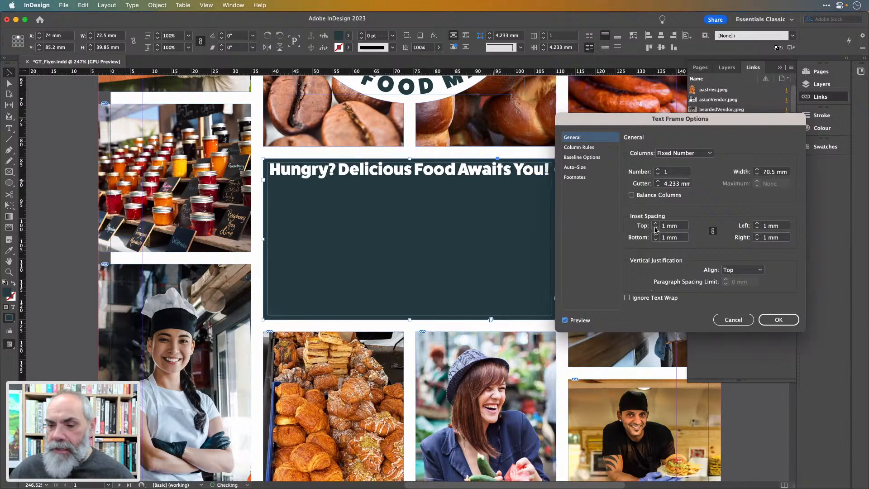
{"action": "left_click", "coordinate": [792, 319]}
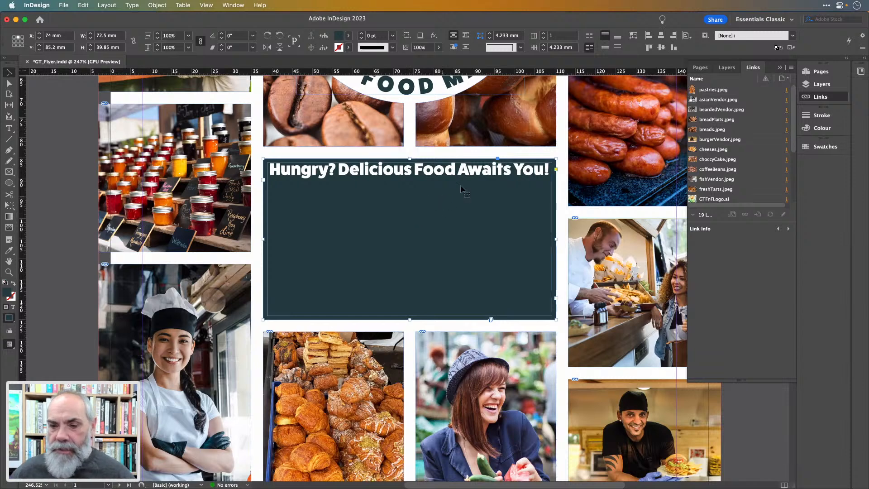
- Start a new paragraph below the headline and fill the rest of the frame with placeholder text
{"action": "double_click", "coordinate": [471, 174]}
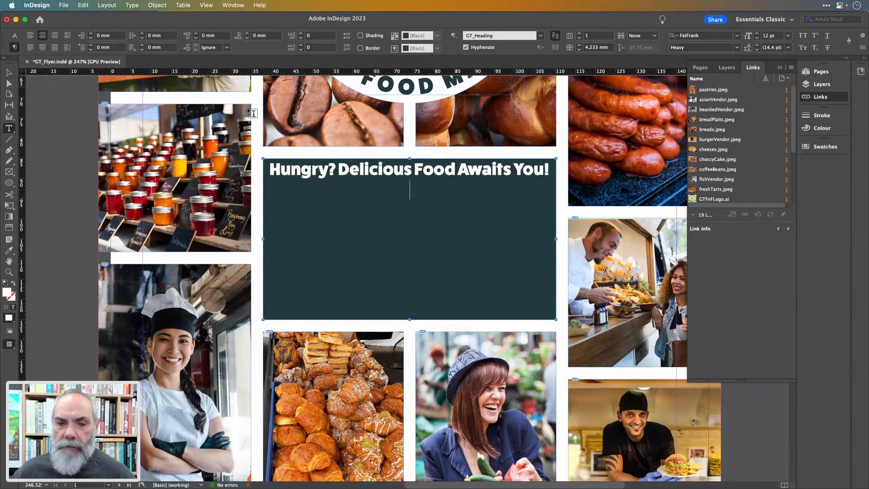
{"action": "left_click", "coordinate": [132, 6]}
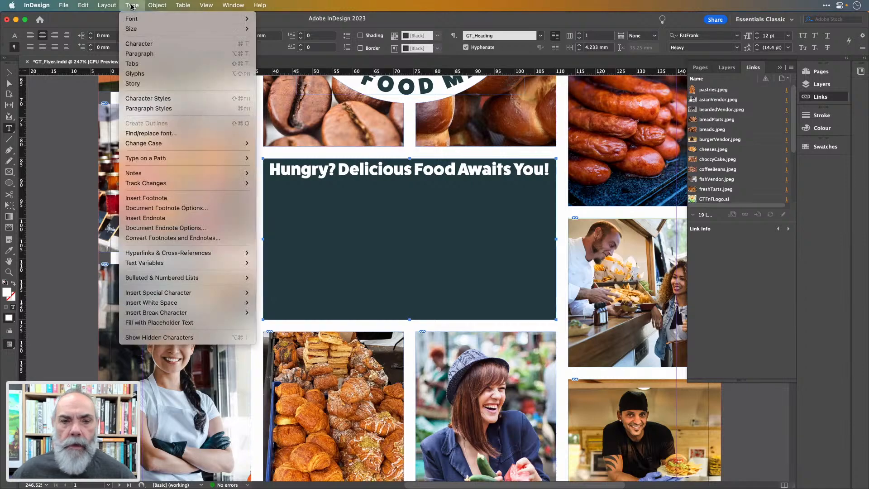
{"action": "left_click", "coordinate": [187, 323]}
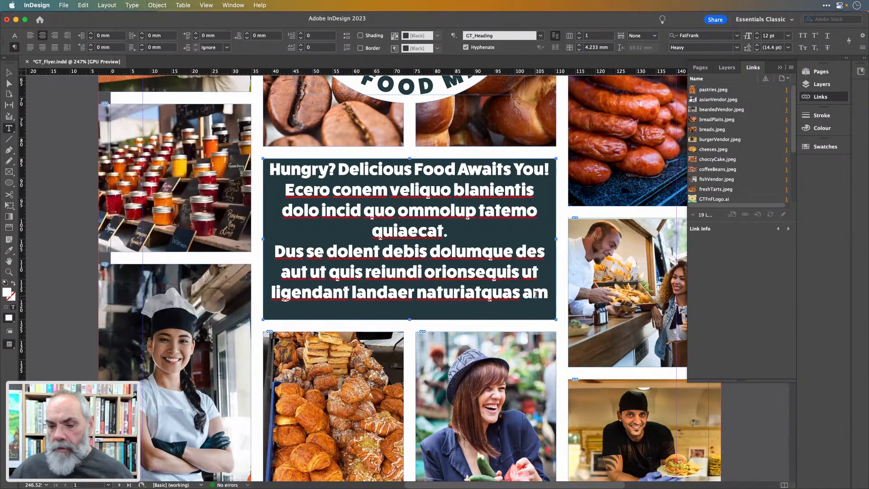
- Trim the end of the placeholder text so that its last sentence finishes with "orionsequis."
{"action": "left_click_drag", "start_coordinate": [547, 293], "coordinate": [270, 288]}
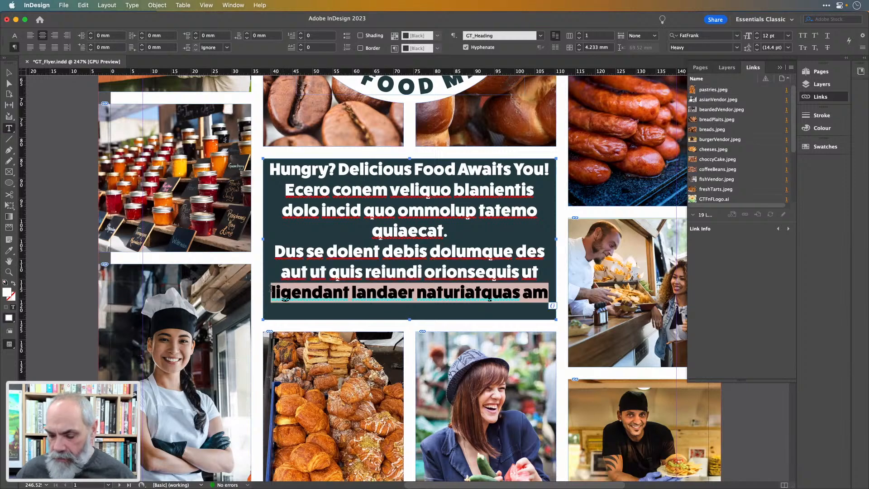
{"action": "key", "text": "BackSpace"}
{"action": "key", "text": "BackSpace"}
{"action": "key", "text": "BackSpace"}
{"action": "key", "text": "BackSpace"}
{"action": "key", "text": "BackSpace"}
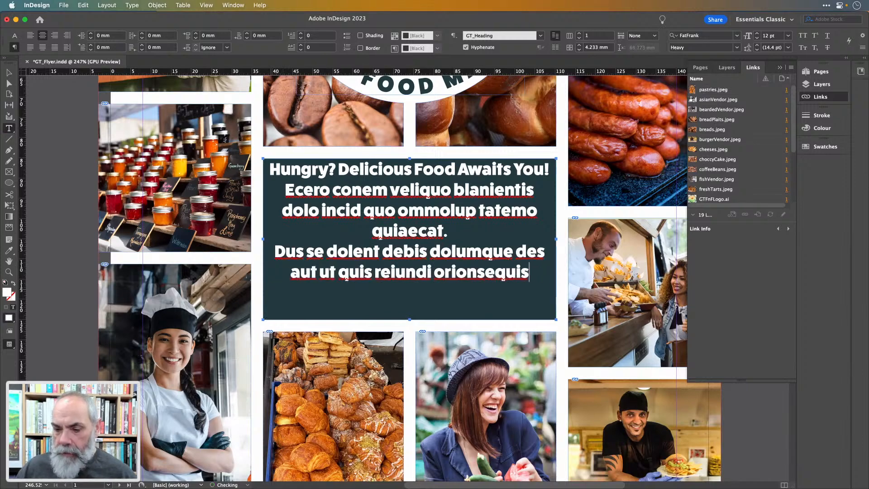
{"action": "type", "text": "."}
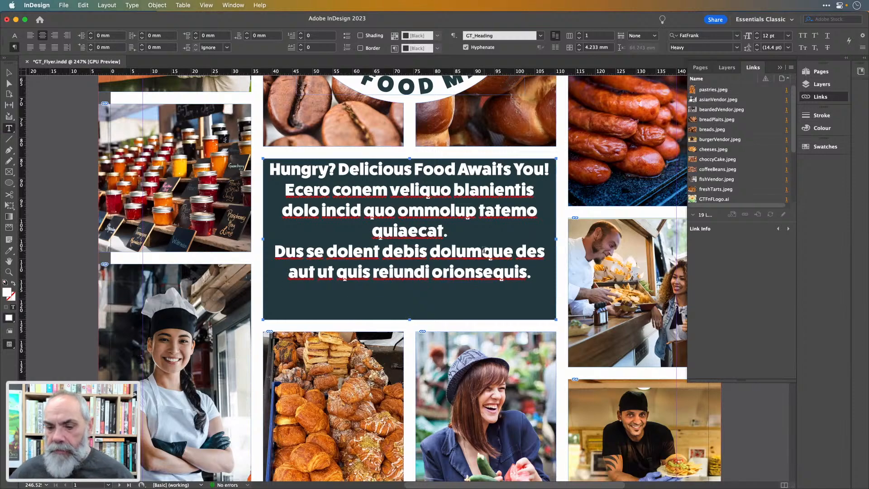
- Start a new paragraph style from the two placeholder paragraphs below the headline, based on [No Paragraph Style]
{"action": "left_click_drag", "start_coordinate": [538, 275], "coordinate": [269, 188]}
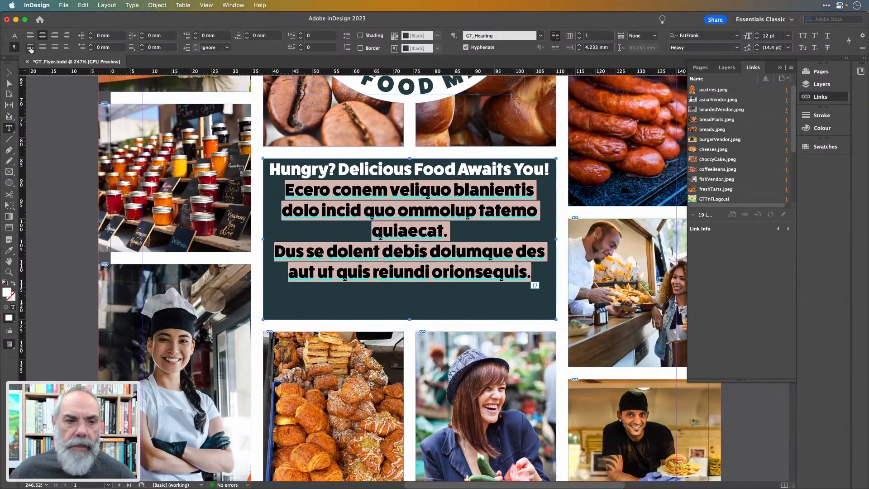
{"action": "left_click", "coordinate": [14, 36]}
{"action": "left_click", "coordinate": [14, 47]}
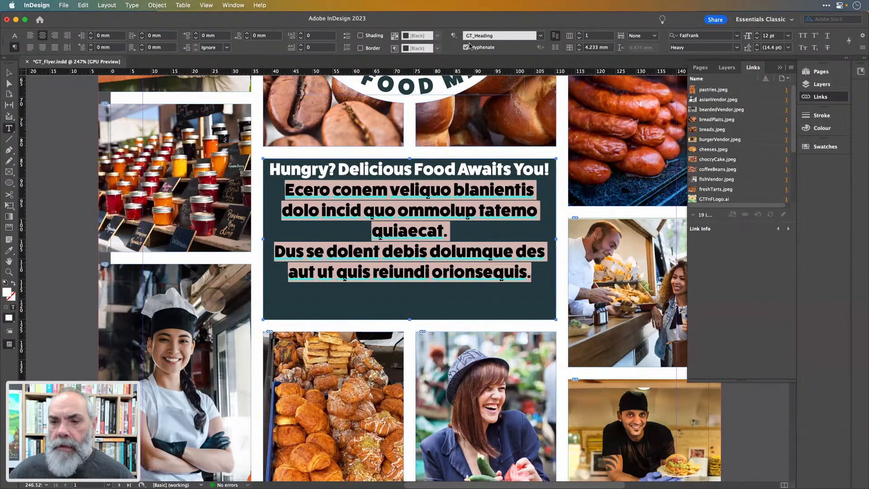
{"action": "left_click", "coordinate": [454, 36]}
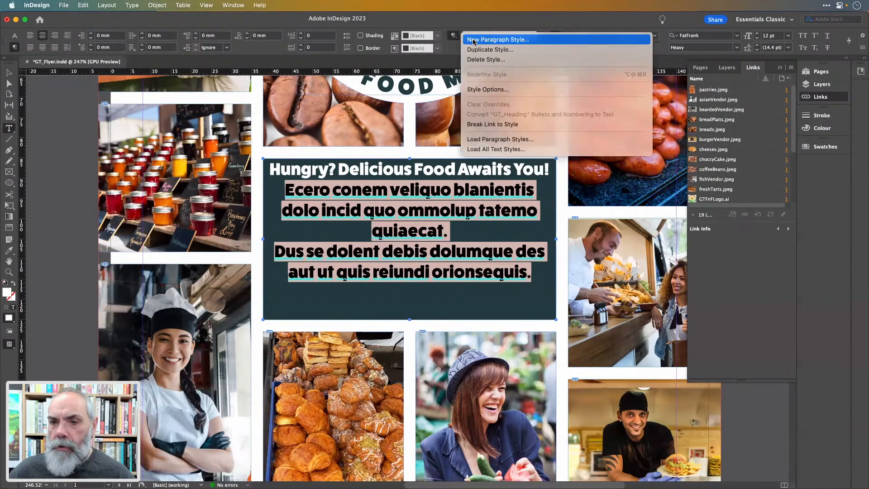
{"action": "left_click", "coordinate": [472, 41]}
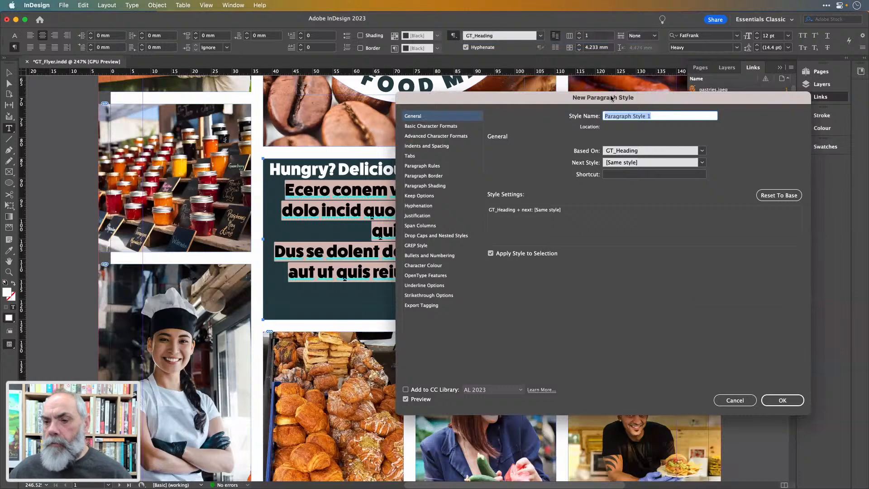
{"action": "left_click_drag", "start_coordinate": [611, 99], "coordinate": [634, 98]}
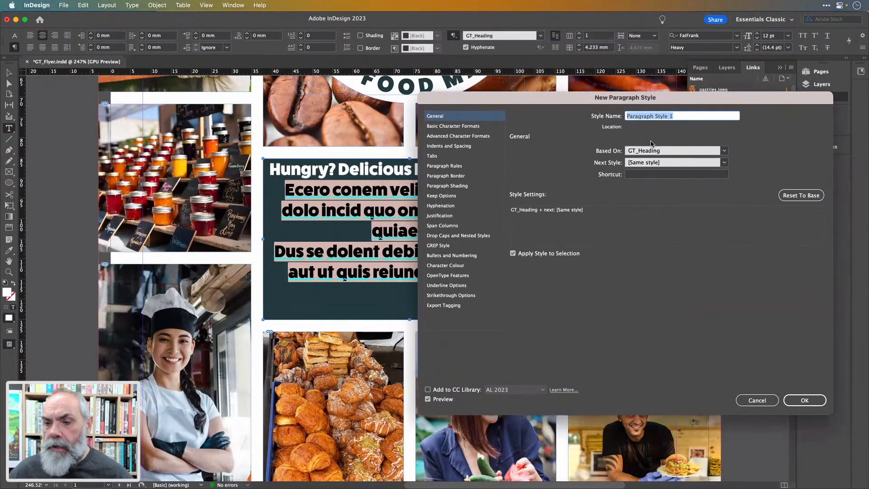
{"action": "left_click", "coordinate": [725, 150]}
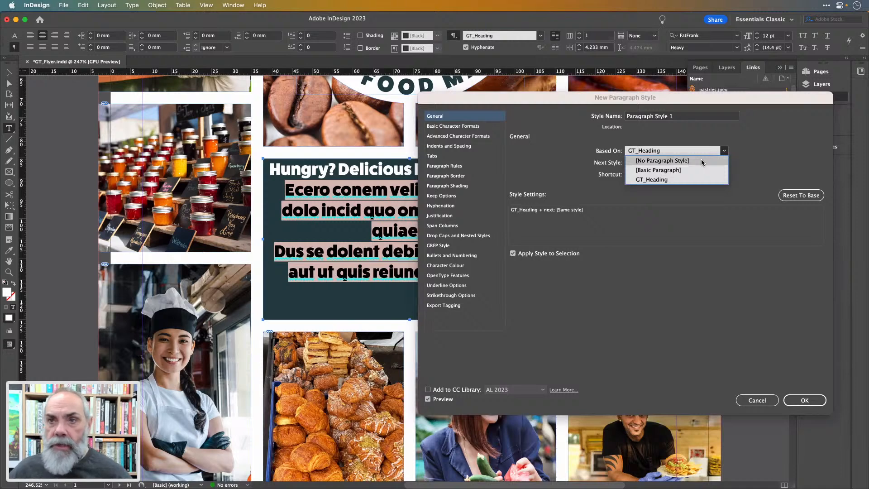
{"action": "left_click", "coordinate": [702, 162]}
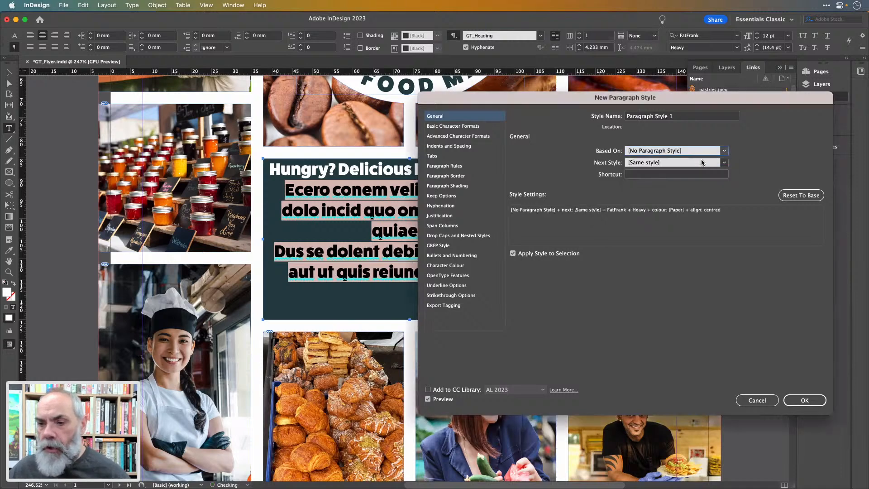
{"action": "left_click", "coordinate": [726, 151]}
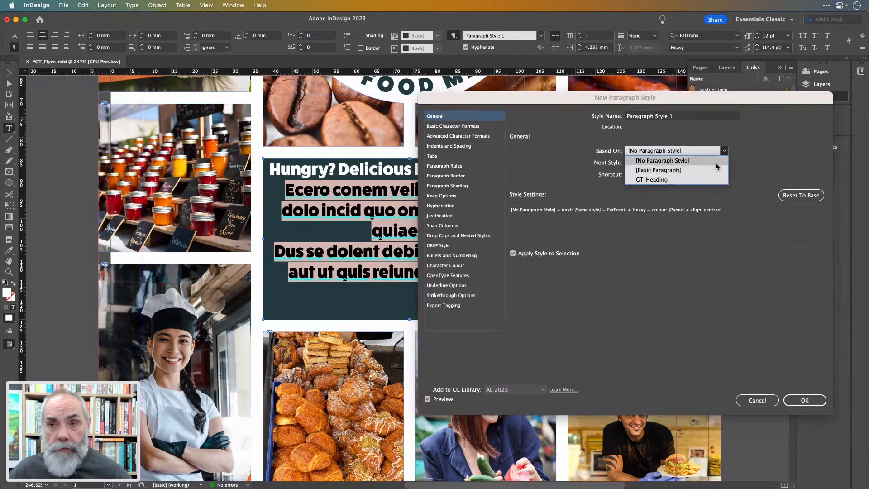
{"action": "left_click", "coordinate": [665, 160]}
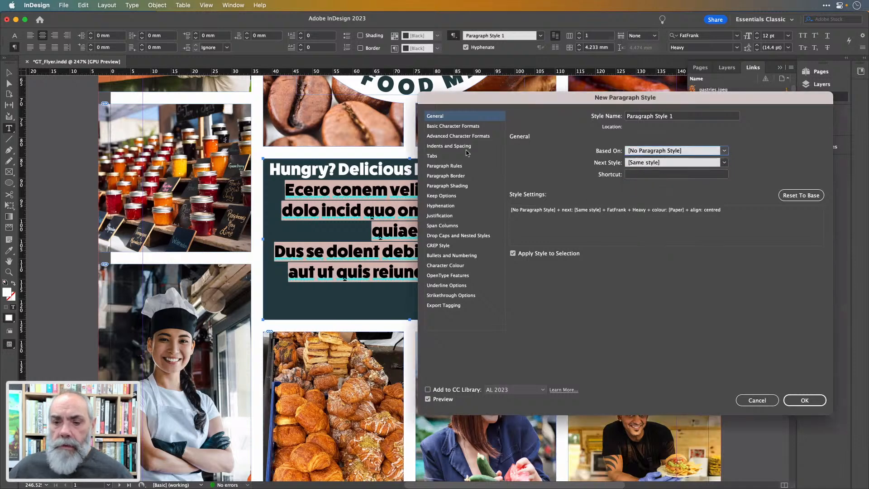
- Set the new paragraph style's font family to Times and create the style
{"action": "left_click", "coordinate": [463, 127]}
{"action": "left_click", "coordinate": [584, 156]}
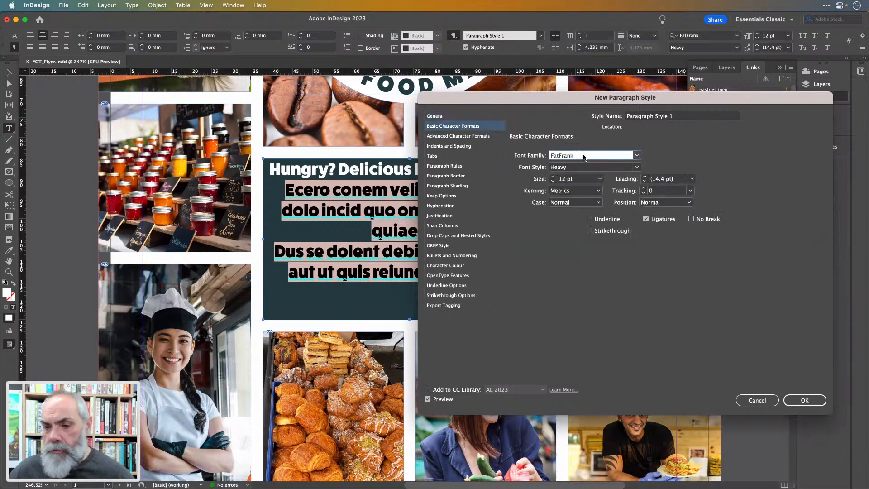
{"action": "type", "text": "Times"}
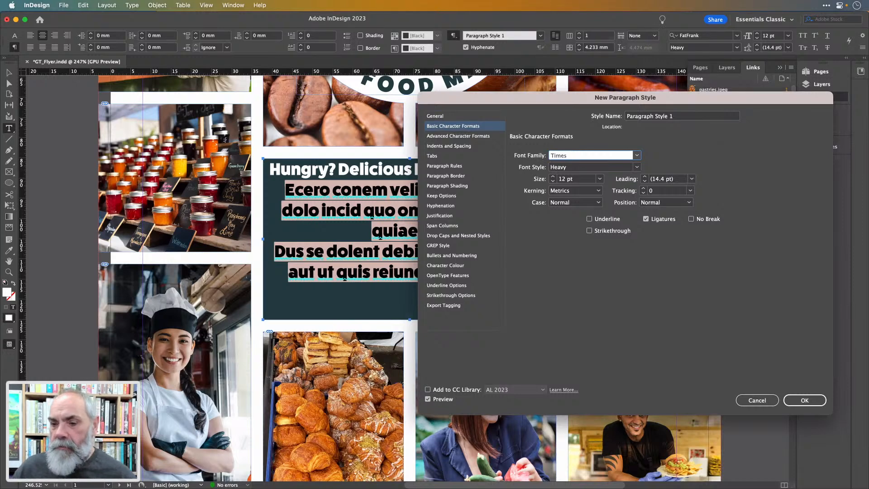
{"action": "key", "text": "Return"}
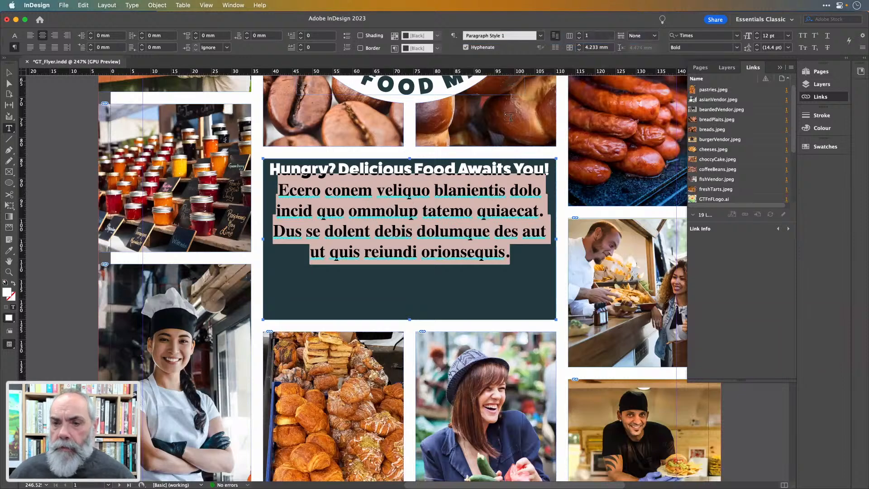
- Reopen the options of the placeholder text's paragraph style and rename it GT_Body
{"action": "left_click", "coordinate": [453, 36]}
{"action": "left_click", "coordinate": [516, 89]}
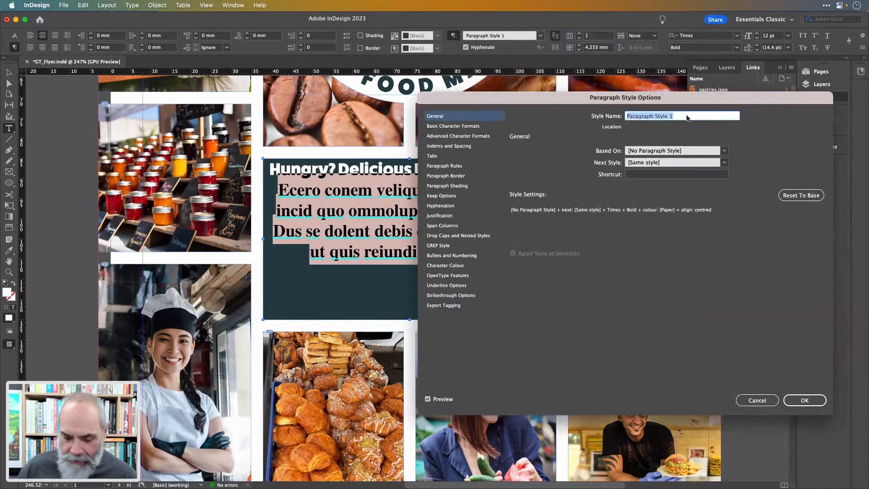
{"action": "type", "text": "C"}
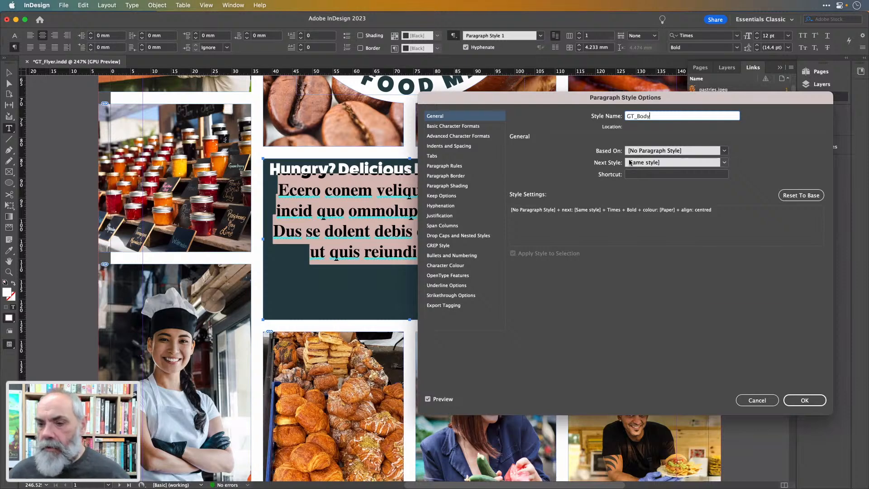
- Set the GT_Body style's basic character formats to Regular, 11 pt size and 15 pt leading
{"action": "left_click", "coordinate": [478, 129]}
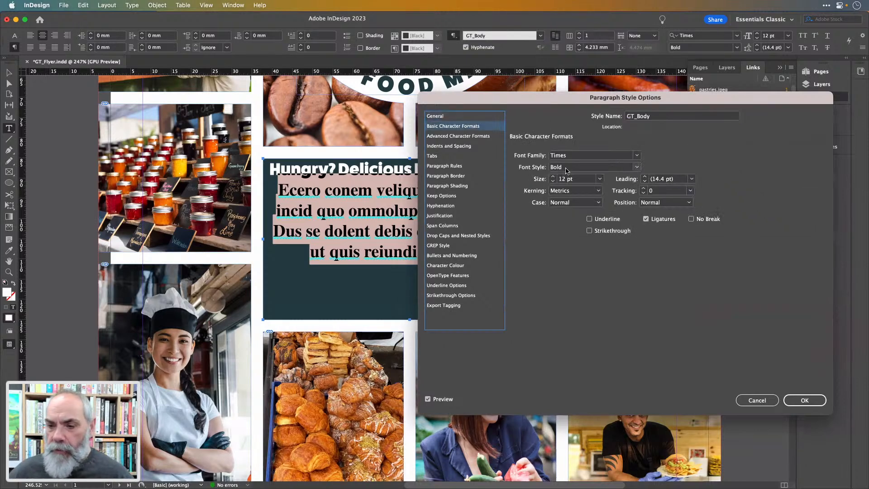
{"action": "left_click", "coordinate": [638, 168]}
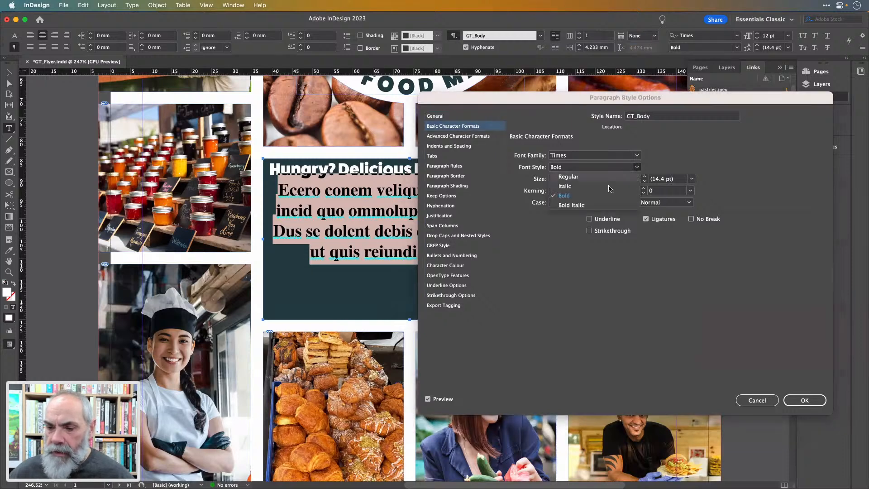
{"action": "left_click", "coordinate": [600, 177]}
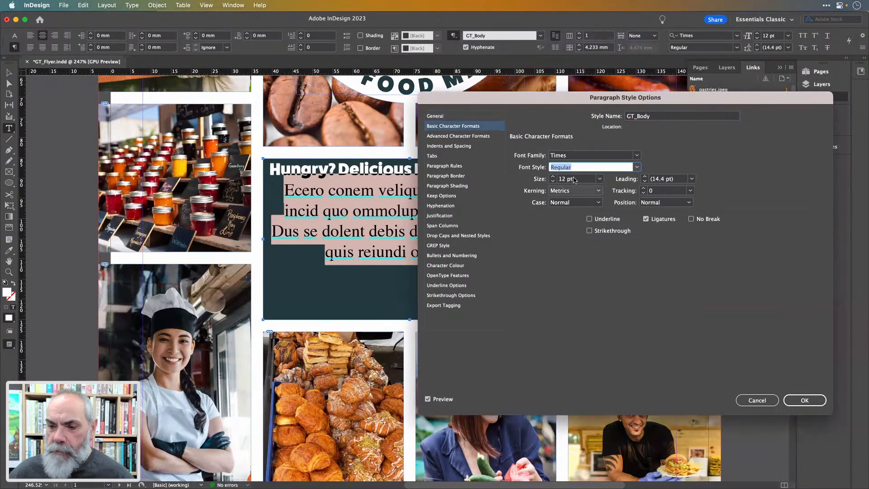
{"action": "left_click", "coordinate": [552, 182]}
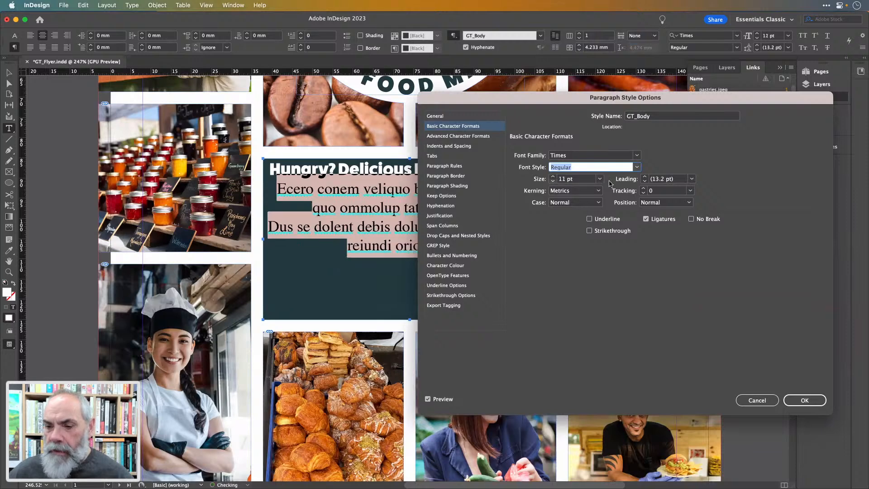
{"action": "left_click", "coordinate": [646, 177]}
{"action": "left_click", "coordinate": [645, 177]}
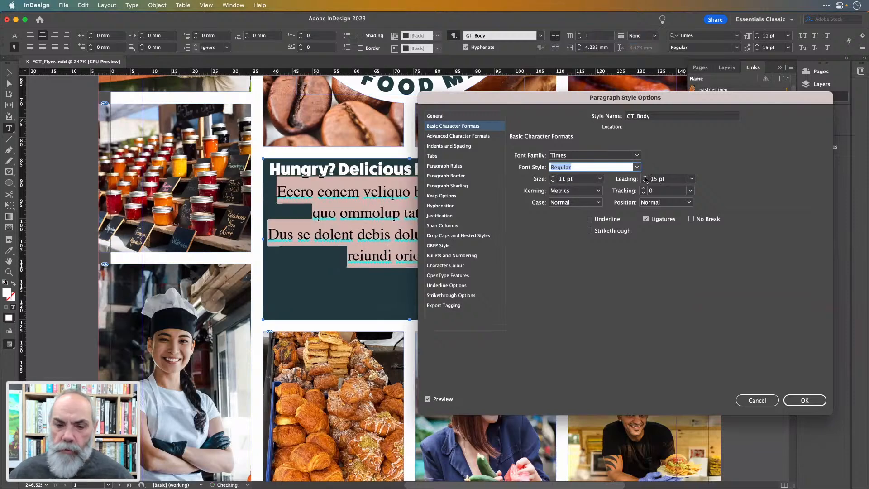
- Give the GT_Body style 2 mm of space before each paragraph and apply the style changes
{"action": "left_click", "coordinate": [464, 146]}
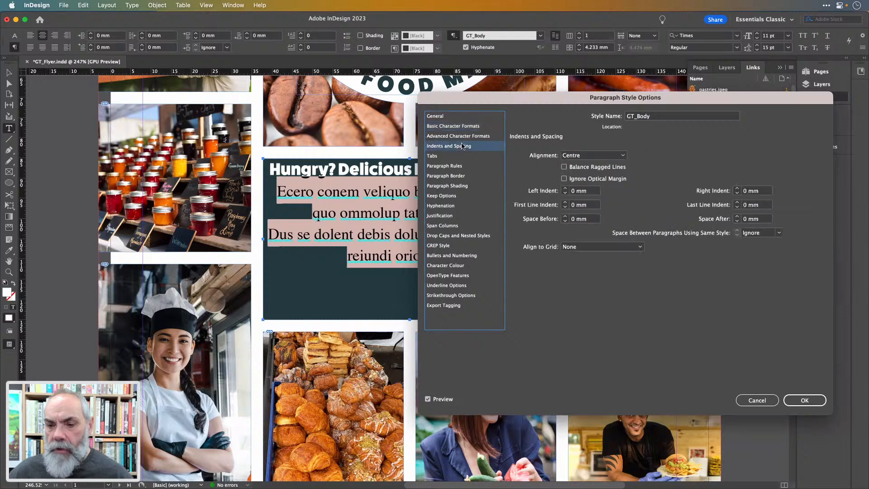
{"action": "left_click", "coordinate": [565, 217]}
{"action": "left_click", "coordinate": [565, 217]}
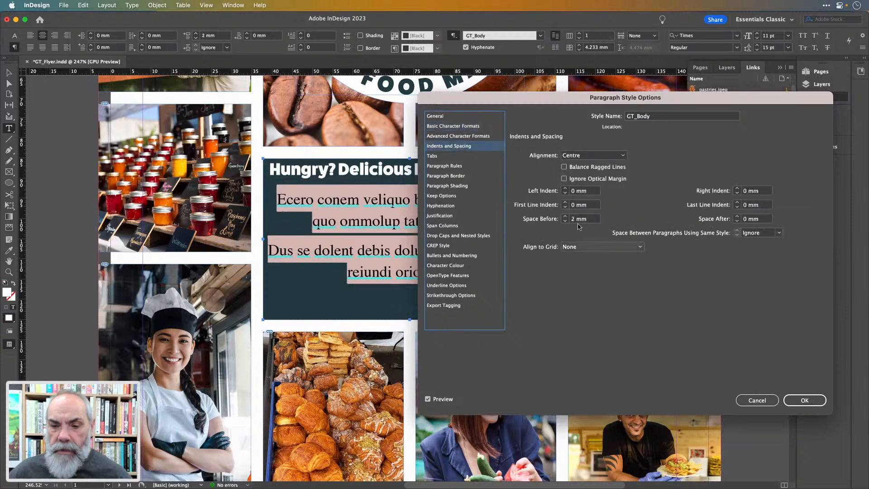
{"action": "left_click", "coordinate": [808, 400]}
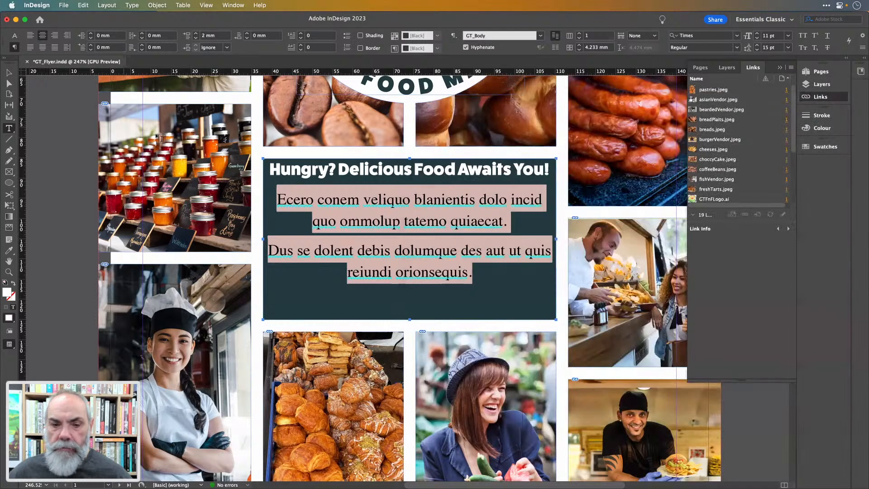
- Set the dark teal text frame's vertical justification to Centre, then deselect the frame
{"action": "left_click", "coordinate": [8, 73]}
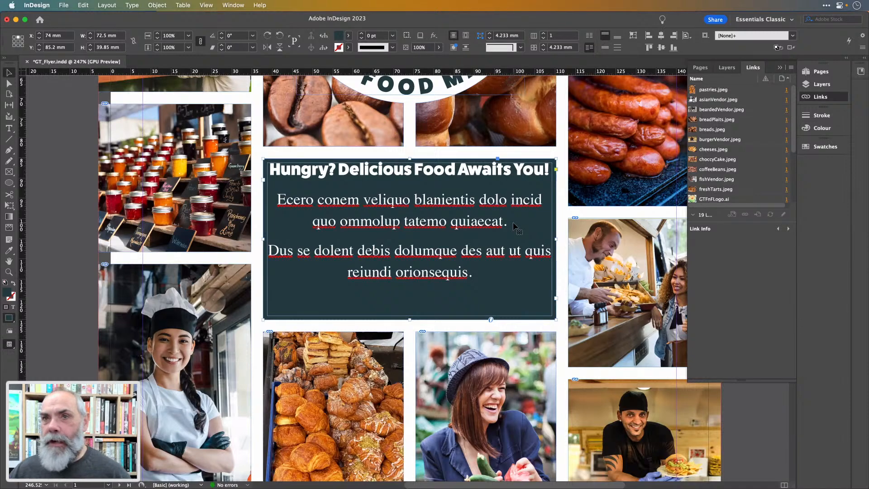
{"action": "key", "text": "super+b"}
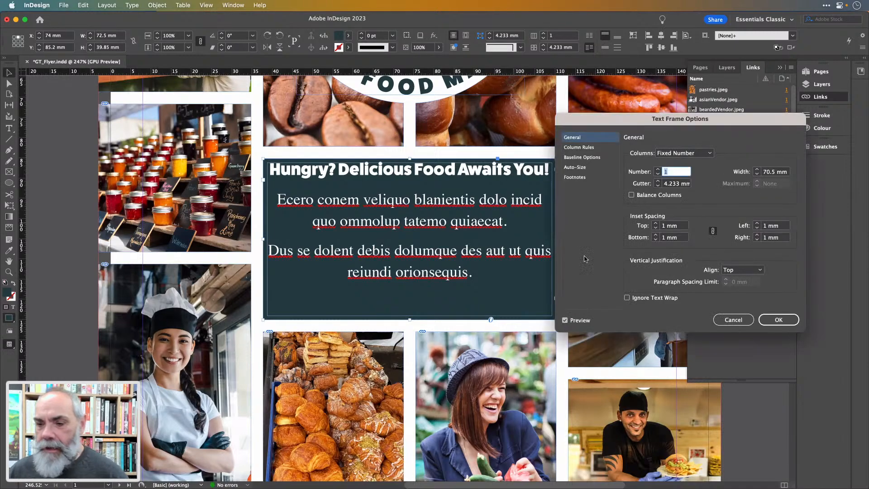
{"action": "left_click", "coordinate": [741, 270]}
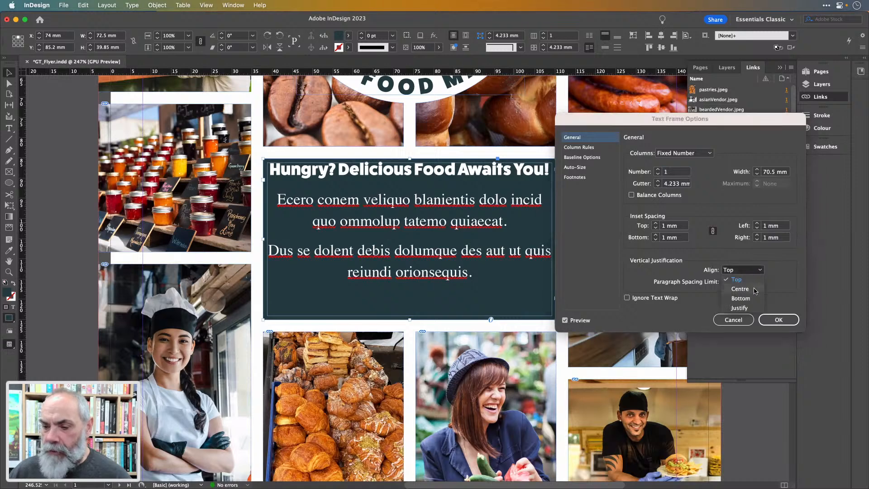
{"action": "left_click", "coordinate": [756, 290]}
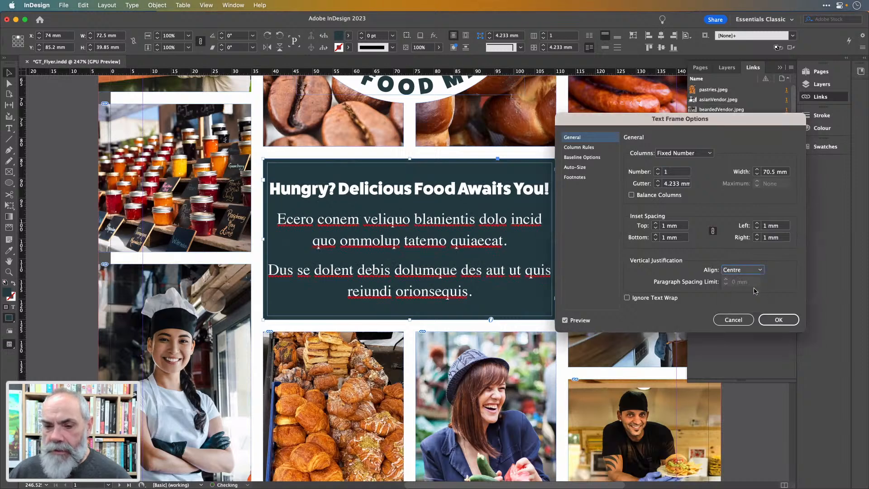
{"action": "left_click", "coordinate": [779, 319]}
{"action": "left_click", "coordinate": [473, 154]}
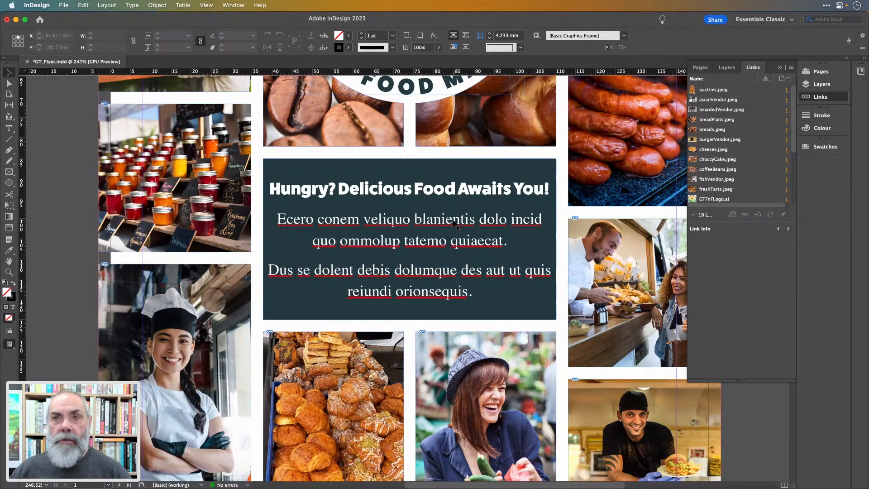
- Unlink the dark teal text frame's inset values and set only the bottom inset to 2 mm
{"action": "left_click", "coordinate": [479, 201]}
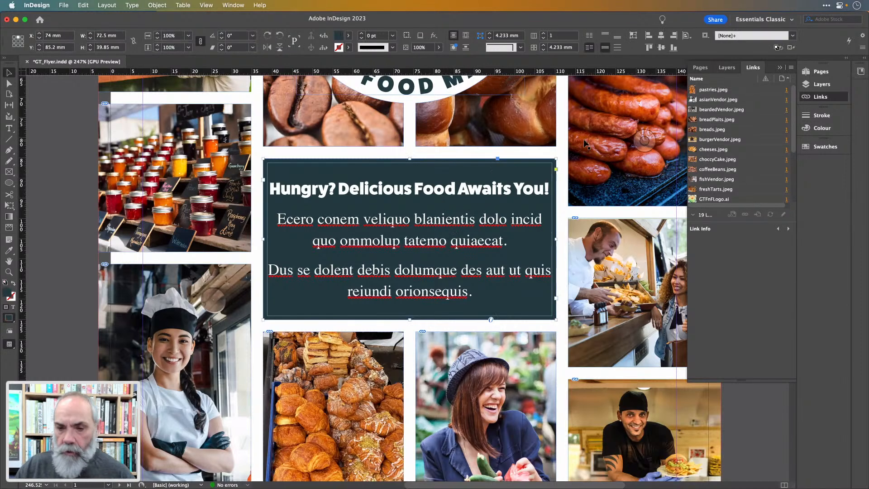
{"action": "key", "text": "super+b"}
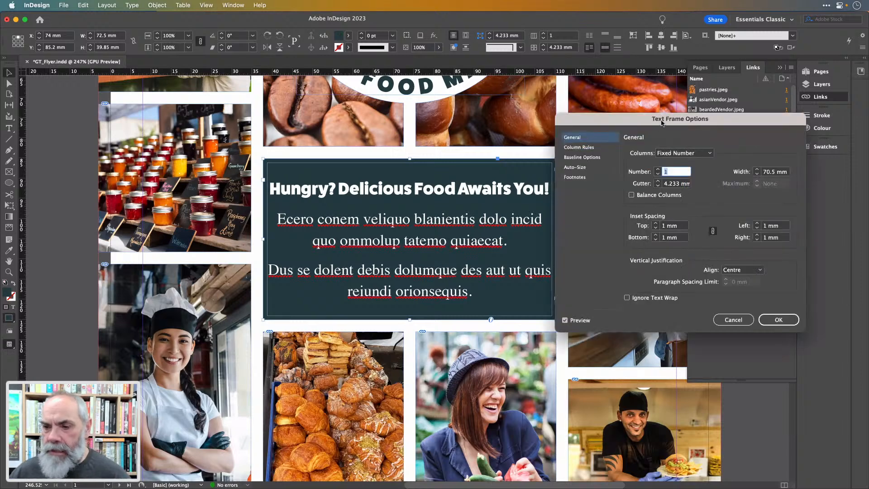
{"action": "left_click_drag", "start_coordinate": [662, 123], "coordinate": [684, 105]}
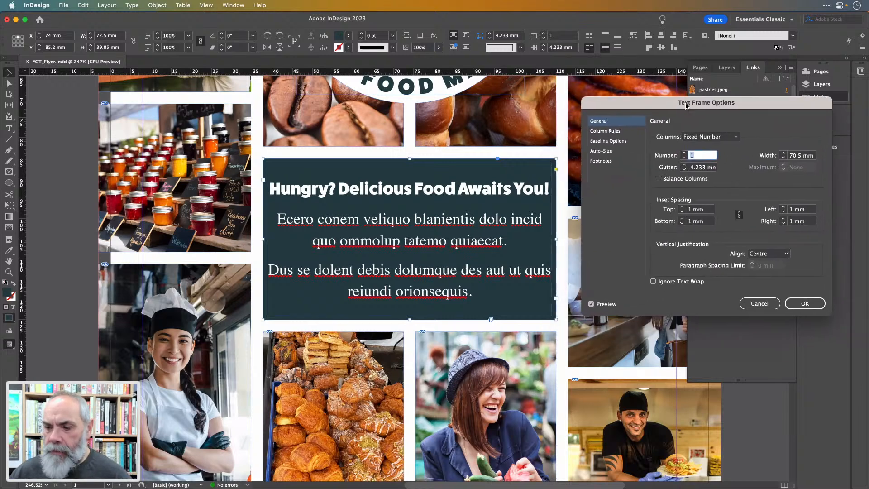
{"action": "left_click", "coordinate": [736, 213]}
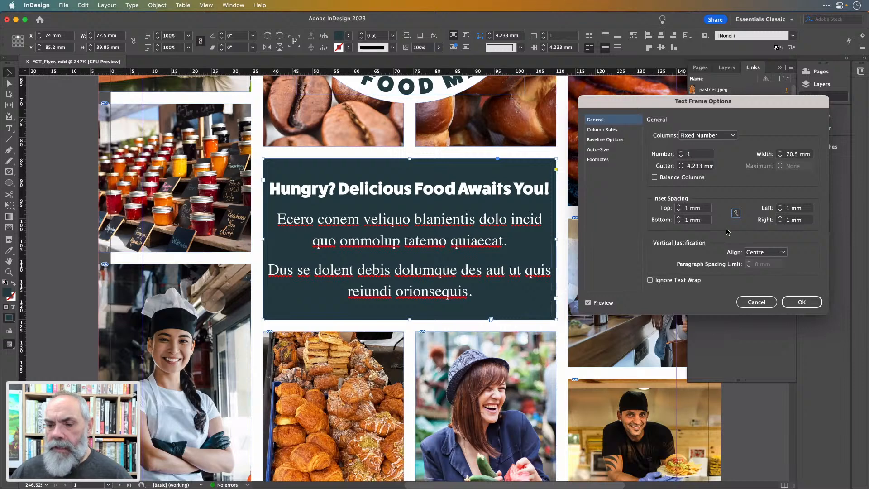
{"action": "left_click", "coordinate": [679, 217]}
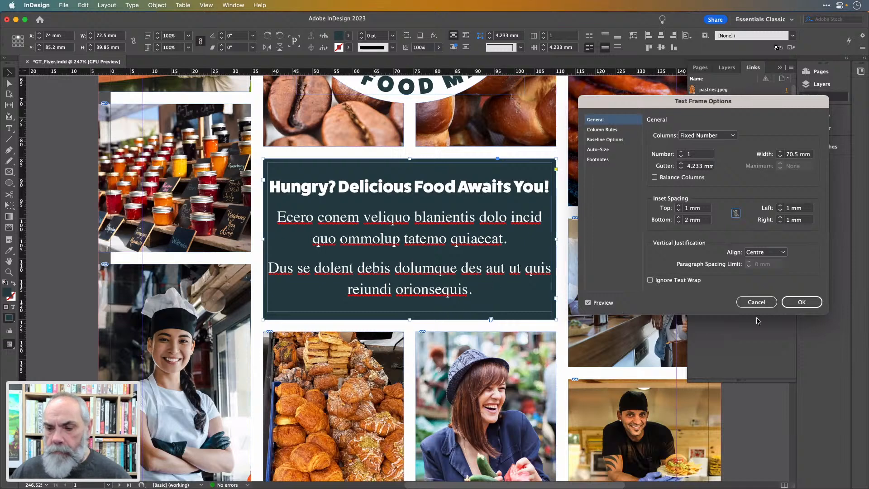
{"action": "left_click", "coordinate": [801, 303]}
- Deselect the text frame, fit the whole page in the window and save the flyer
{"action": "left_click", "coordinate": [72, 155]}
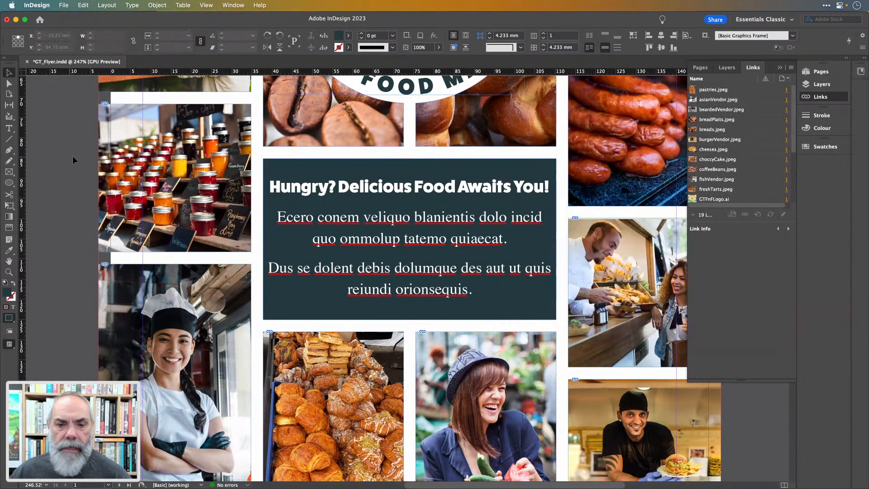
{"action": "key", "text": "super+0"}
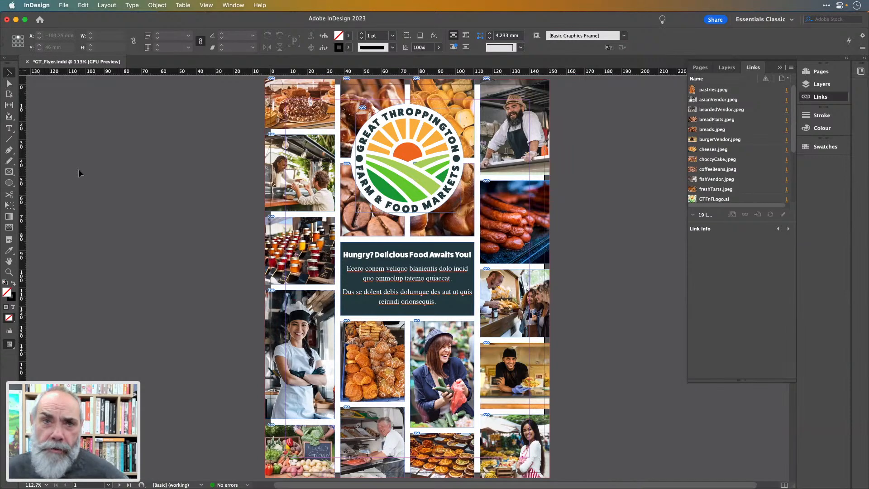
{"action": "key", "text": "super+s"}
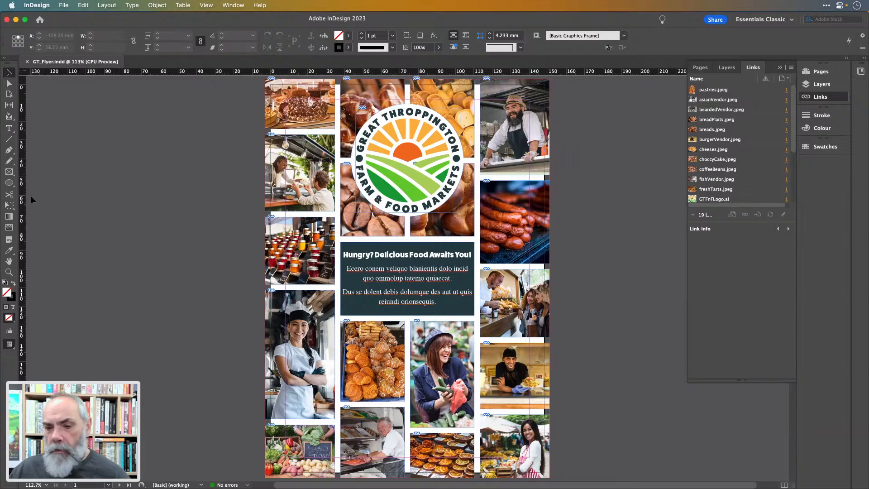
- Draw a rectangle about 105 × 173 mm over the photo grid and fill it with the dark teal sampled from the middle panel
{"action": "key", "text": "w"}
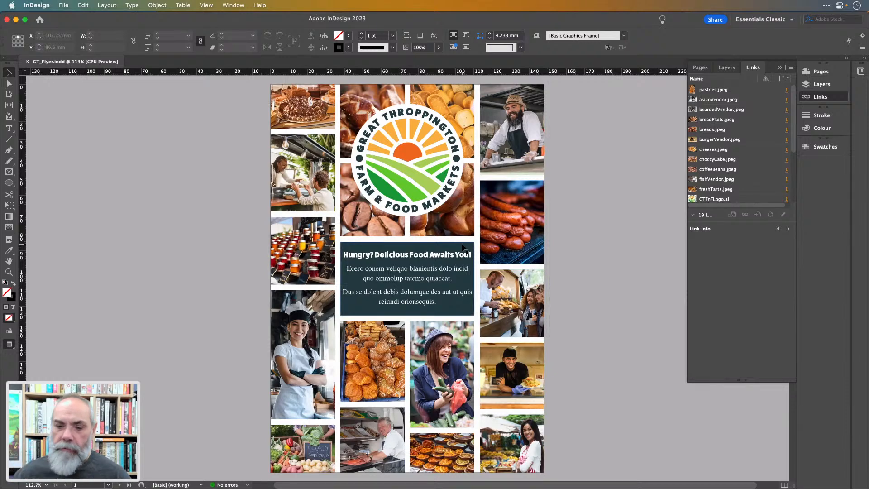
{"action": "key", "text": "w"}
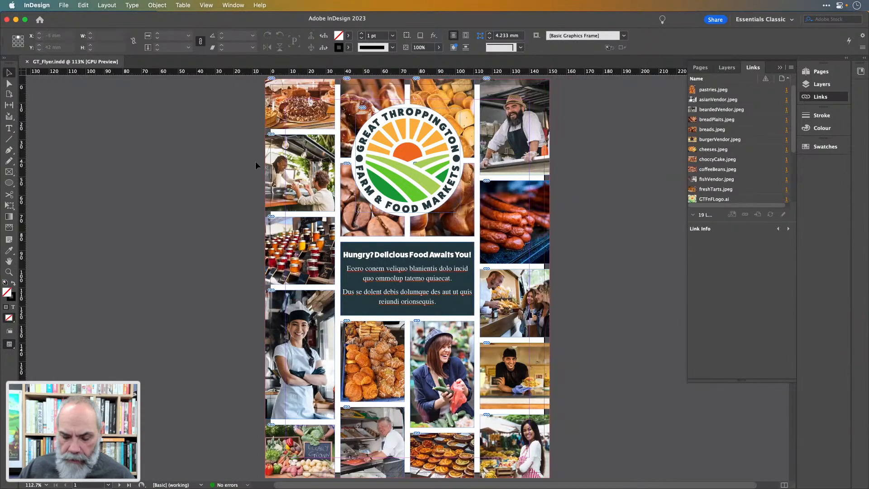
{"action": "key", "text": "m"}
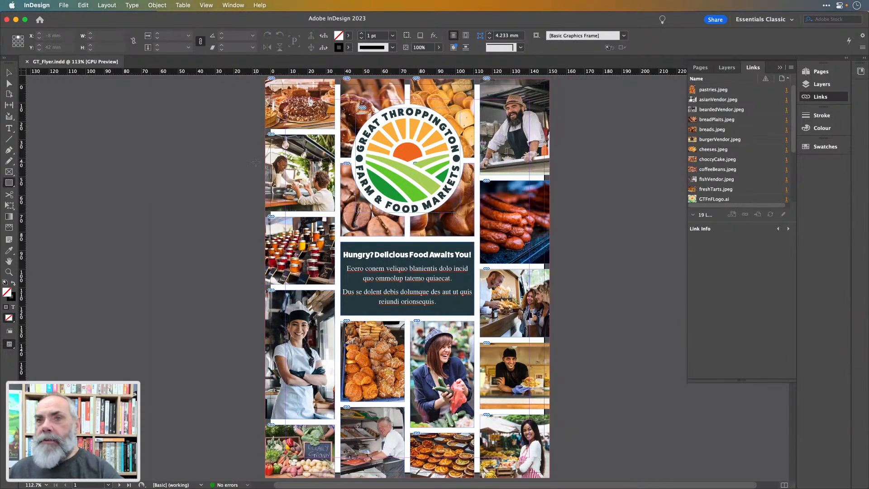
{"action": "left_click_drag", "start_coordinate": [293, 110], "coordinate": [487, 429]}
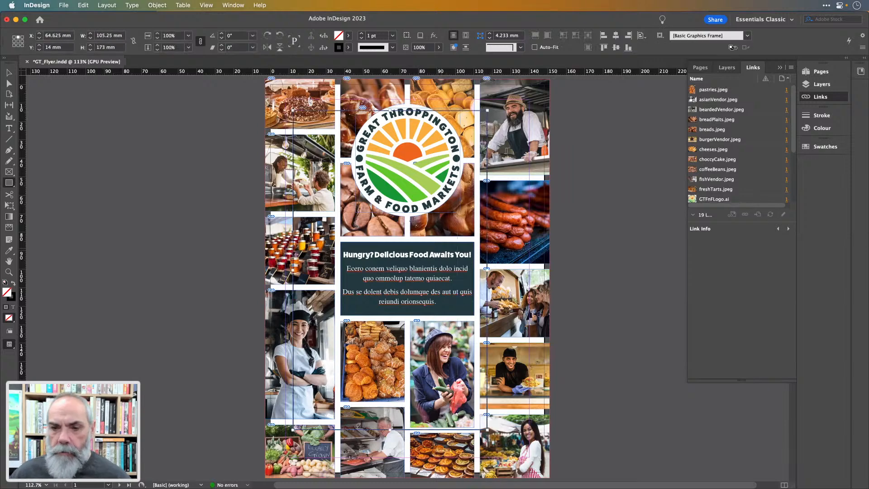
{"action": "key", "text": "i"}
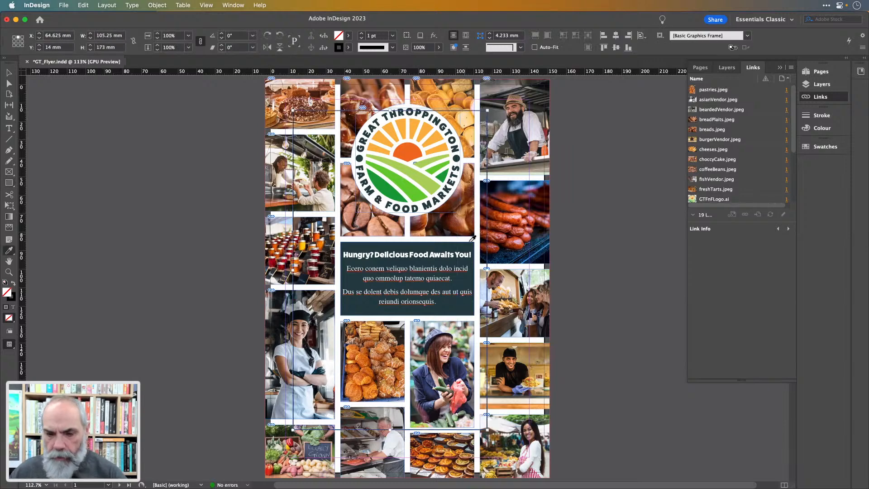
{"action": "left_click", "coordinate": [470, 243]}
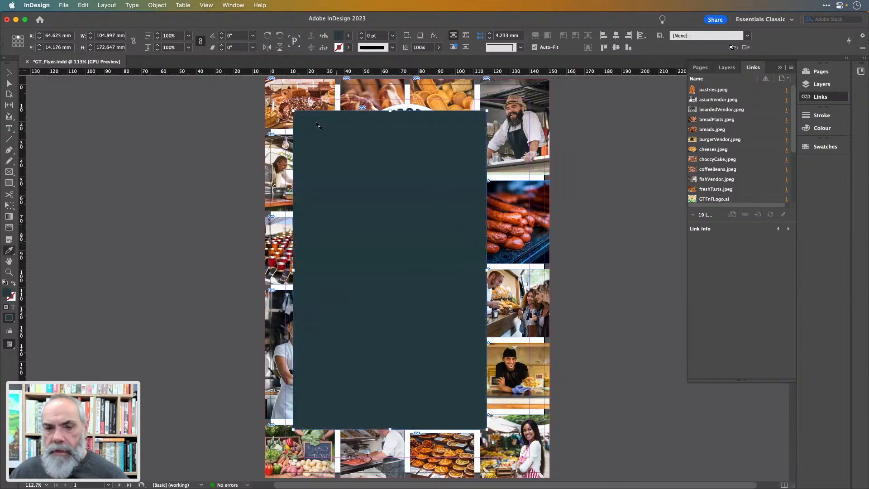
- Snap the teal rectangle to the page's upper-left bleed corner and enlarge it to 154 × 216 mm to cover the page and bleed
{"action": "left_click", "coordinate": [9, 72]}
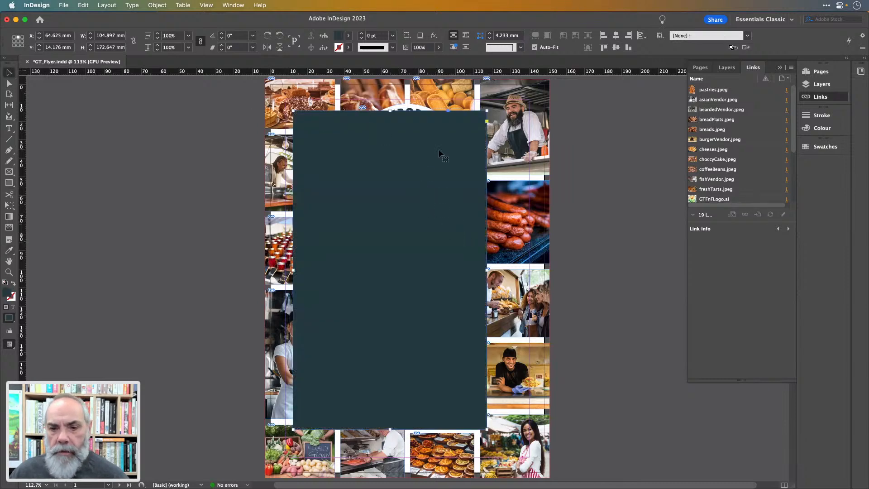
{"action": "left_click_drag", "start_coordinate": [439, 153], "coordinate": [414, 116]}
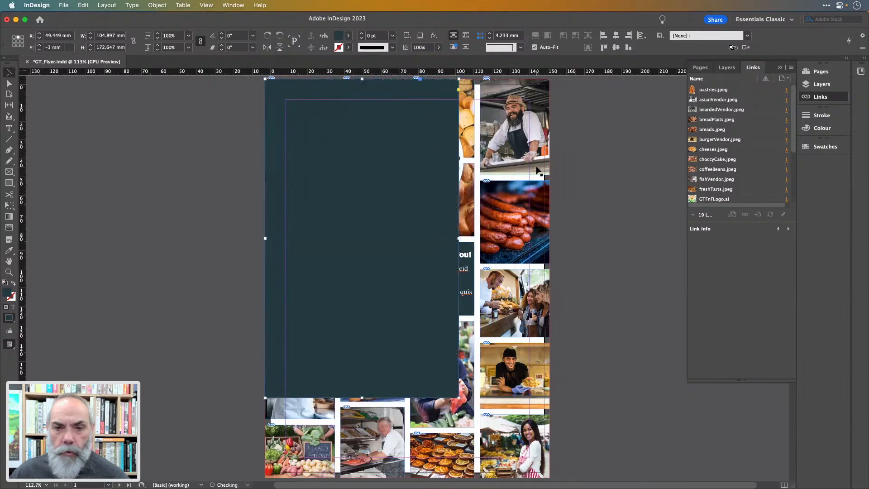
{"action": "scroll", "coordinate": [536, 166], "scroll_direction": "down", "scroll_amount": 5}
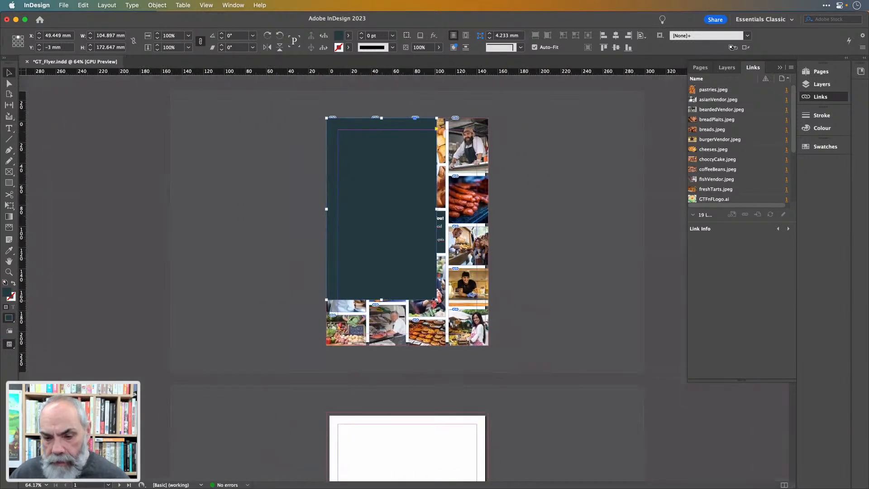
{"action": "left_click_drag", "start_coordinate": [435, 299], "coordinate": [488, 345]}
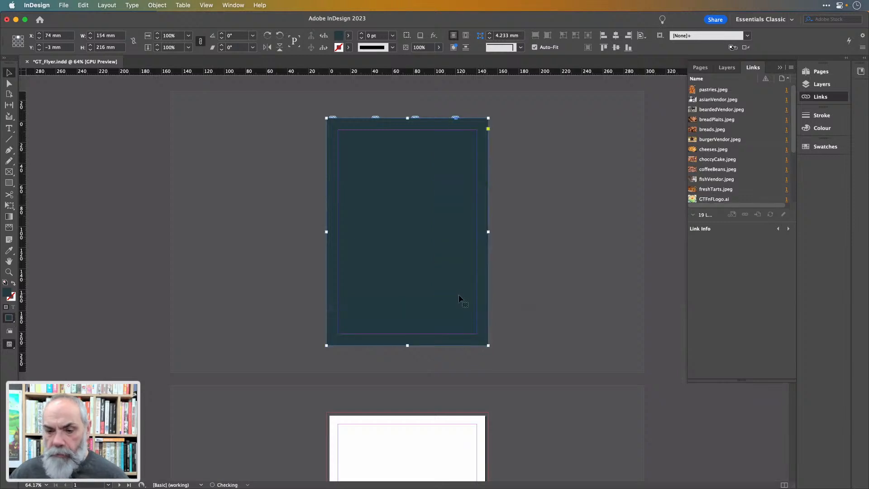
- Send the full-page teal rectangle to the back behind all photos and text, then deselect it
{"action": "right_click", "coordinate": [458, 292]}
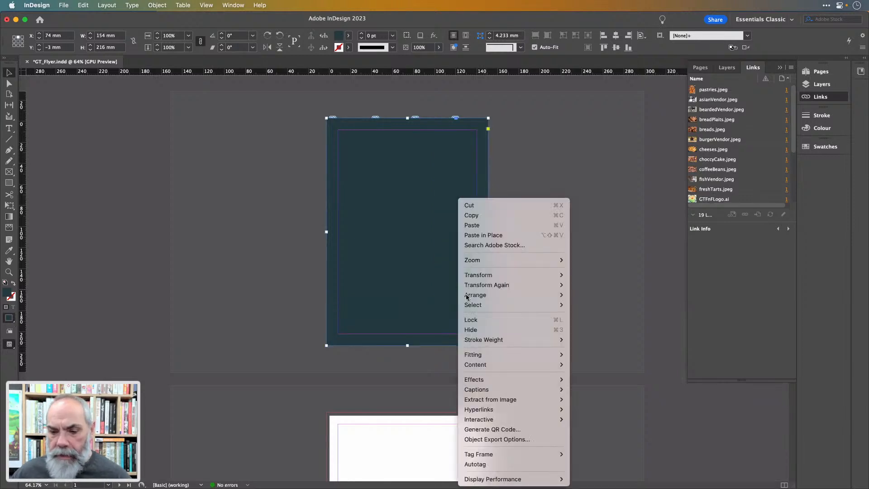
{"action": "mouse_move", "coordinate": [473, 298]}
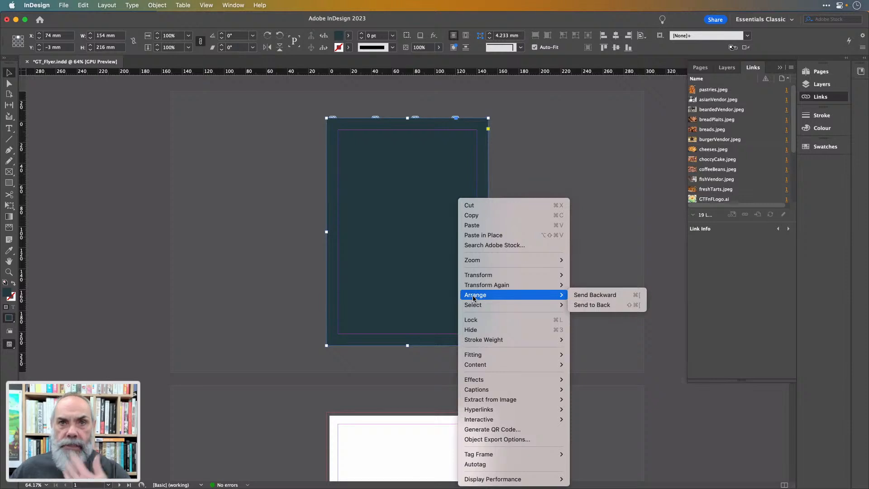
{"action": "left_click", "coordinate": [606, 305]}
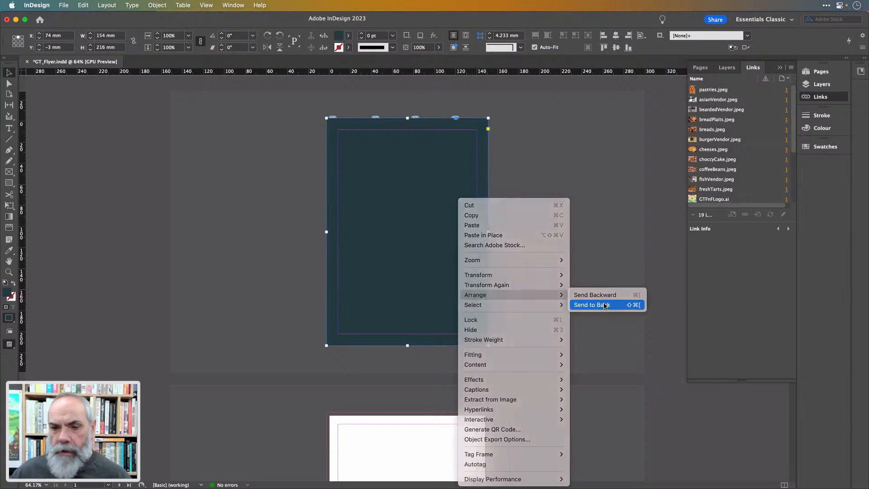
{"action": "left_click", "coordinate": [547, 232]}
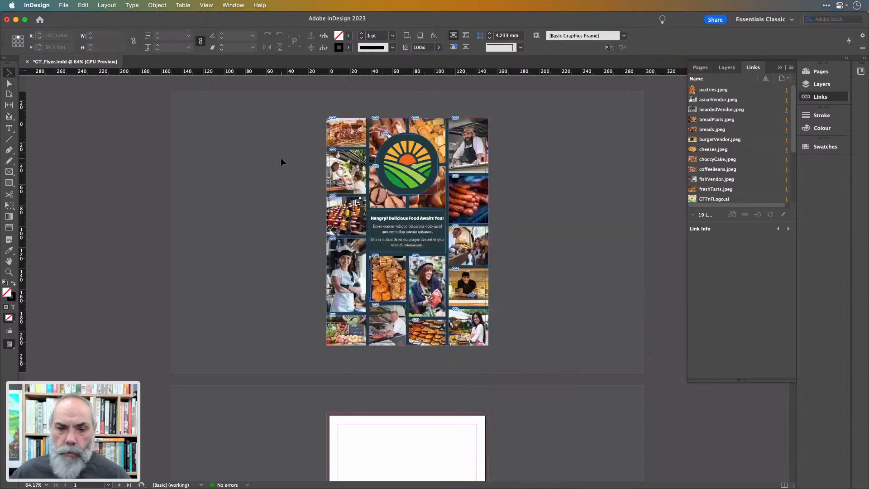
{"action": "scroll", "coordinate": [421, 128], "scroll_direction": "up", "scroll_amount": 5}
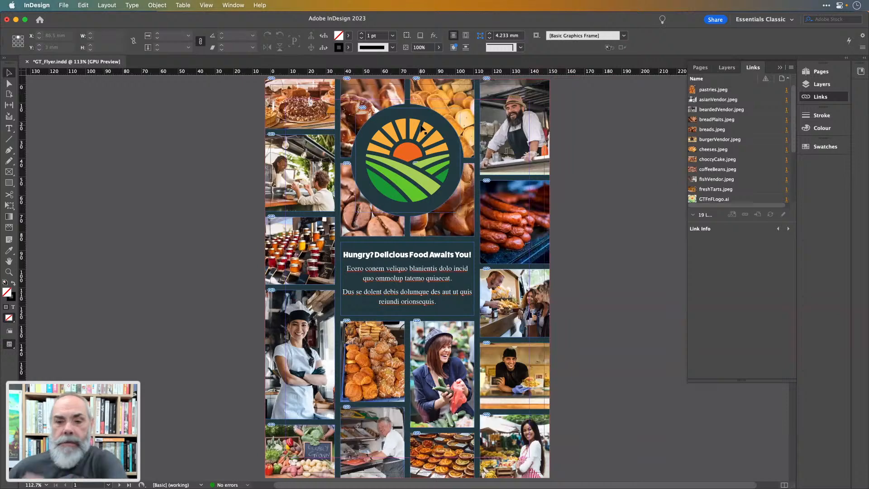
- Open the Object Layer Options for the GTFnFLogo.ai logo and turn on the preview
{"action": "left_click", "coordinate": [432, 150]}
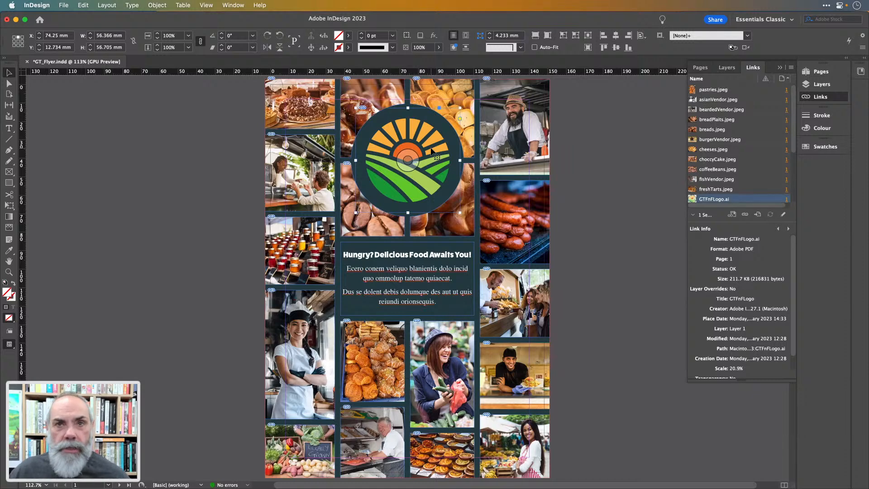
{"action": "right_click", "coordinate": [431, 150]}
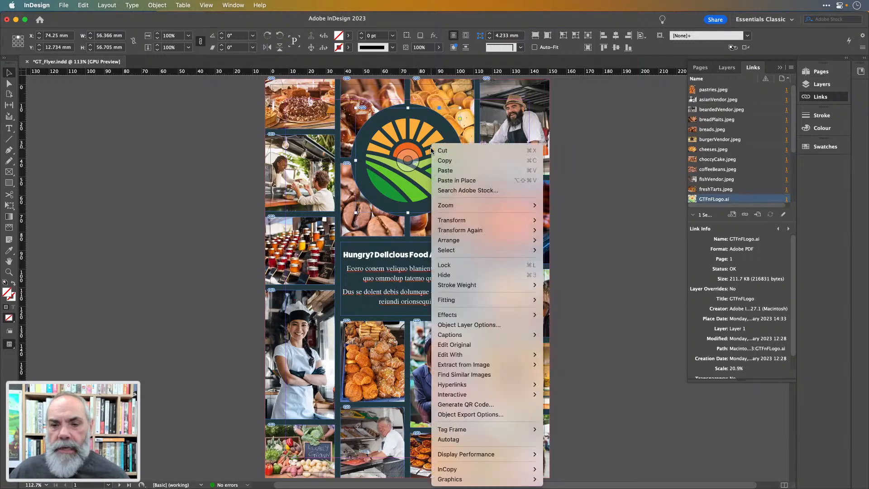
{"action": "left_click", "coordinate": [463, 324]}
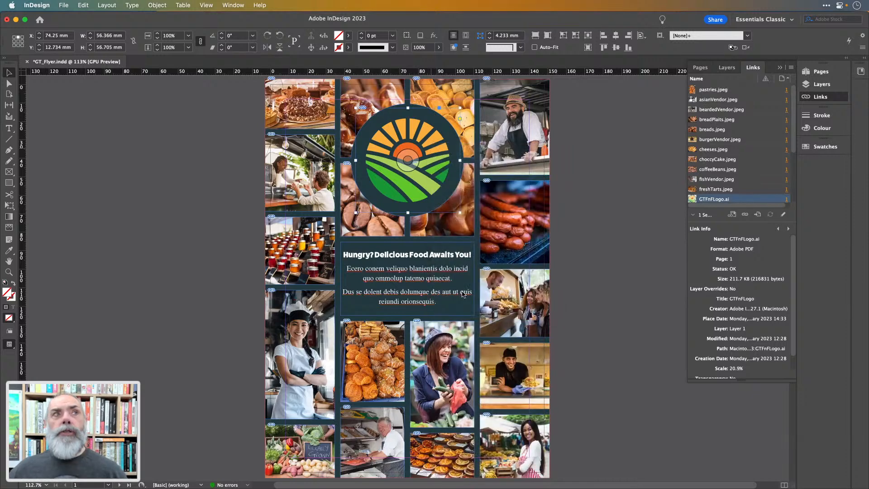
{"action": "left_click_drag", "start_coordinate": [512, 186], "coordinate": [659, 102]}
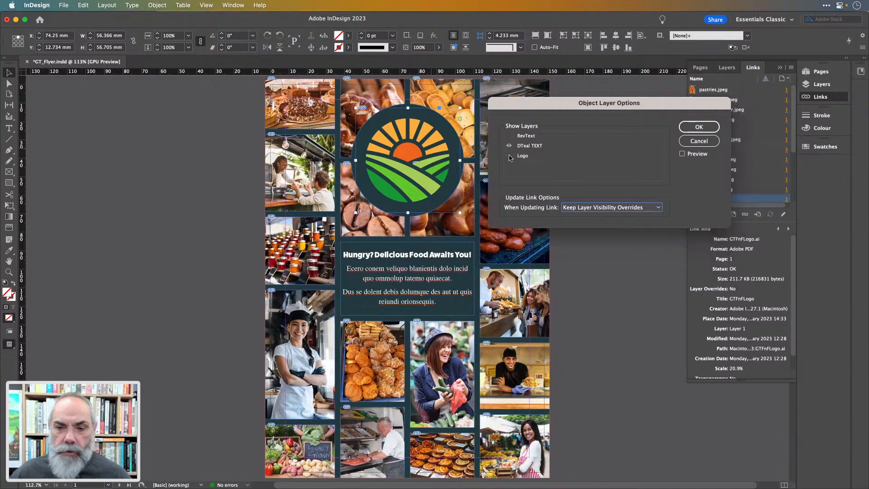
{"action": "left_click", "coordinate": [689, 153]}
- Show the logo's RevText layer, hide its DTeal TEXT layer, leave the Logo layer visible and apply the layer options
{"action": "left_click", "coordinate": [510, 156]}
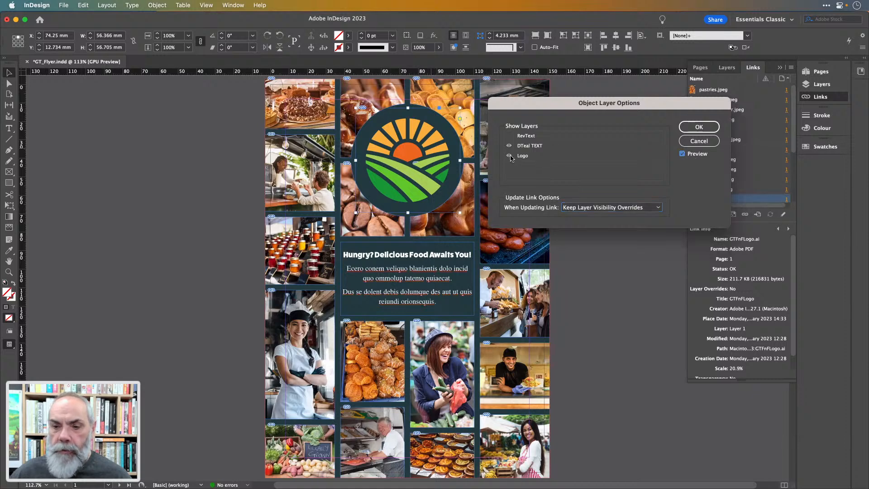
{"action": "left_click", "coordinate": [509, 155]}
{"action": "left_click", "coordinate": [509, 156]}
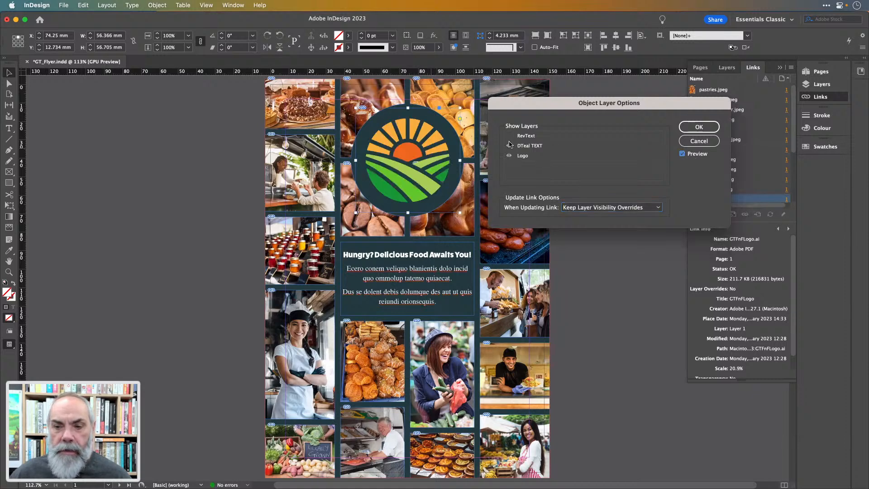
{"action": "left_click", "coordinate": [509, 146]}
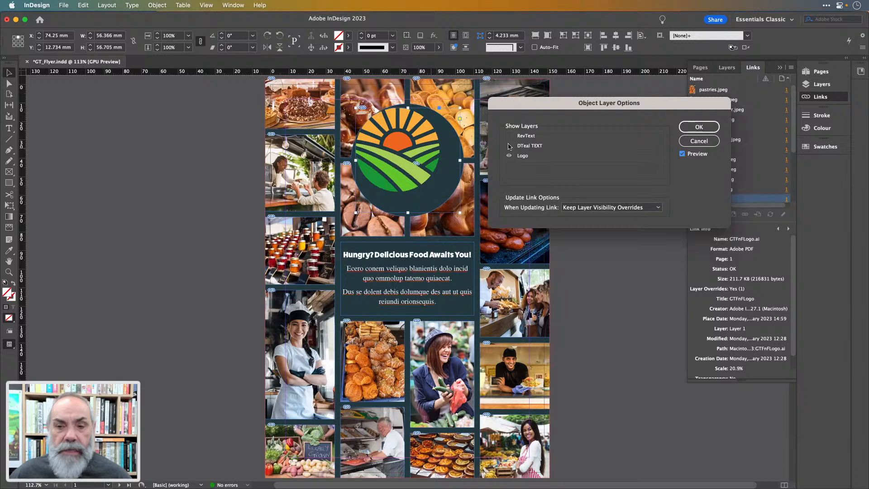
{"action": "left_click", "coordinate": [509, 136]}
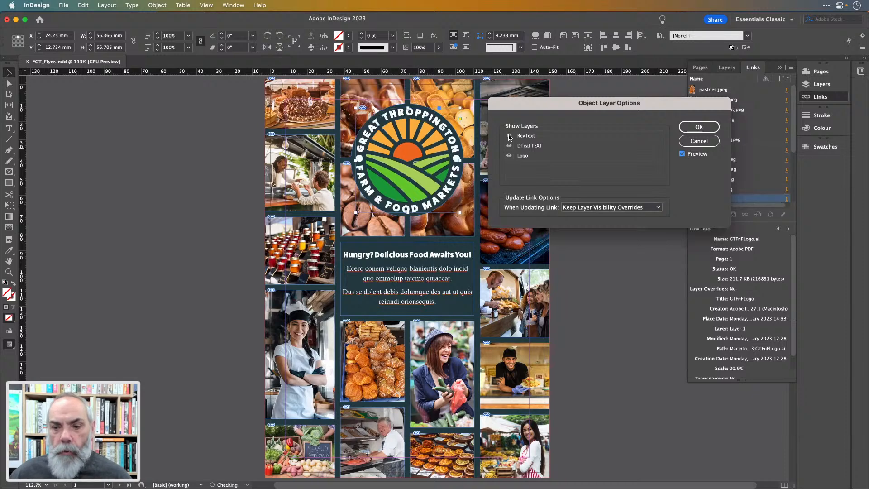
{"action": "left_click", "coordinate": [508, 146]}
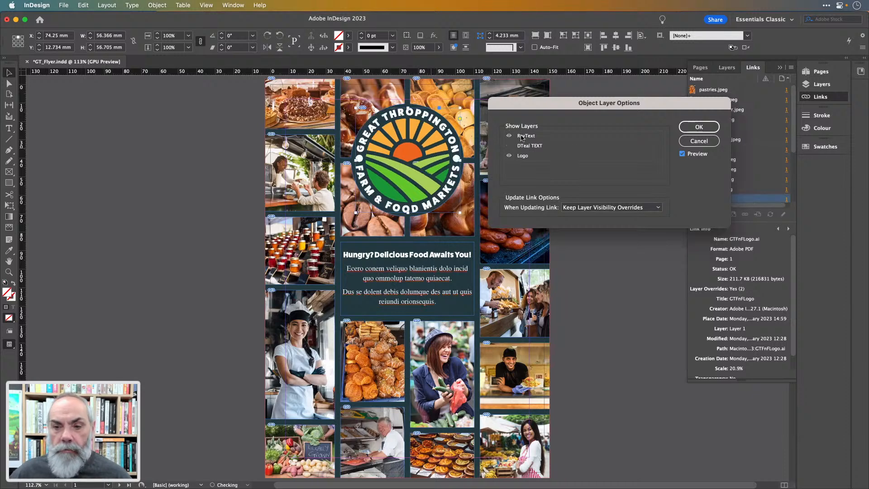
{"action": "left_click", "coordinate": [699, 127]}
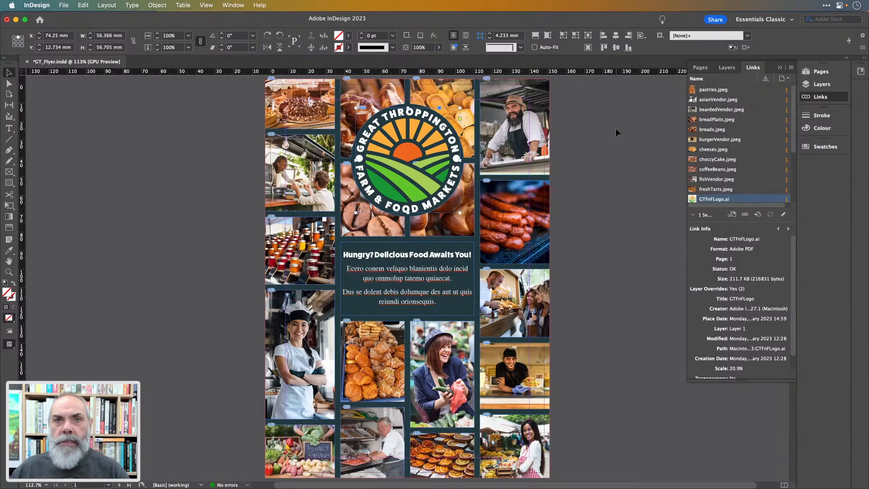
- Deselect the logo, save the flyer and switch to the preview screen mode
{"action": "left_click", "coordinate": [604, 135]}
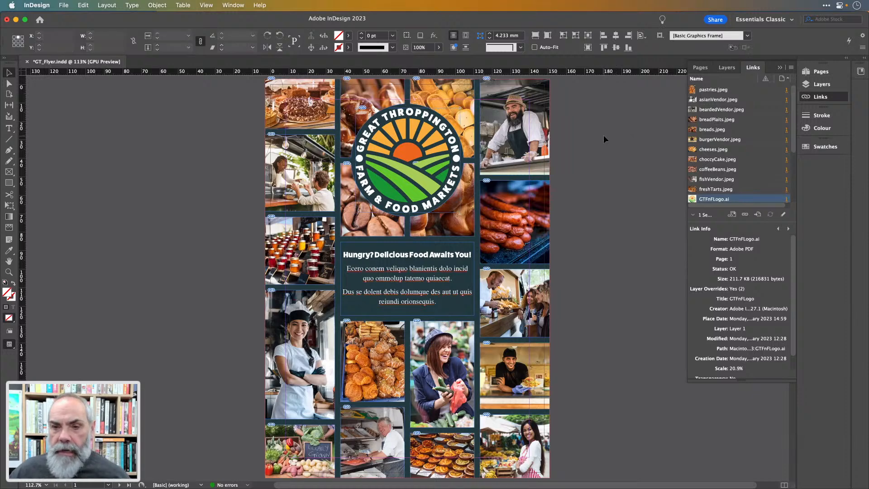
{"action": "key", "text": "super+s"}
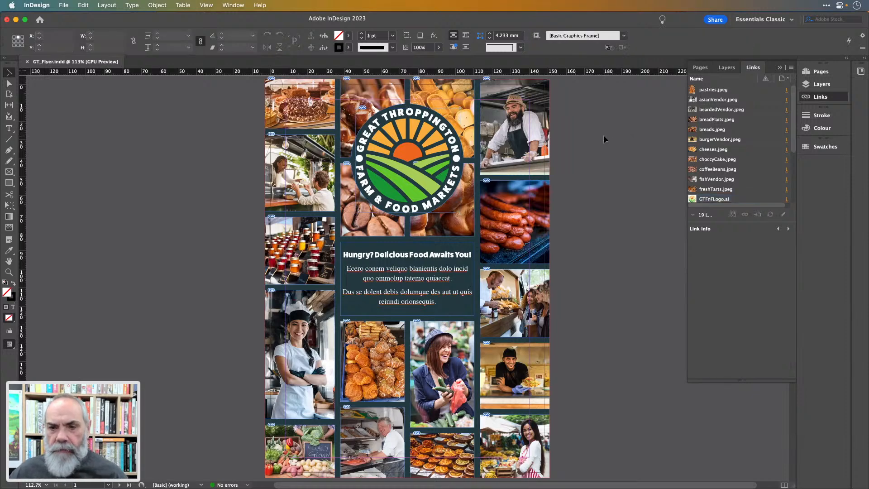
{"action": "key", "text": "w"}
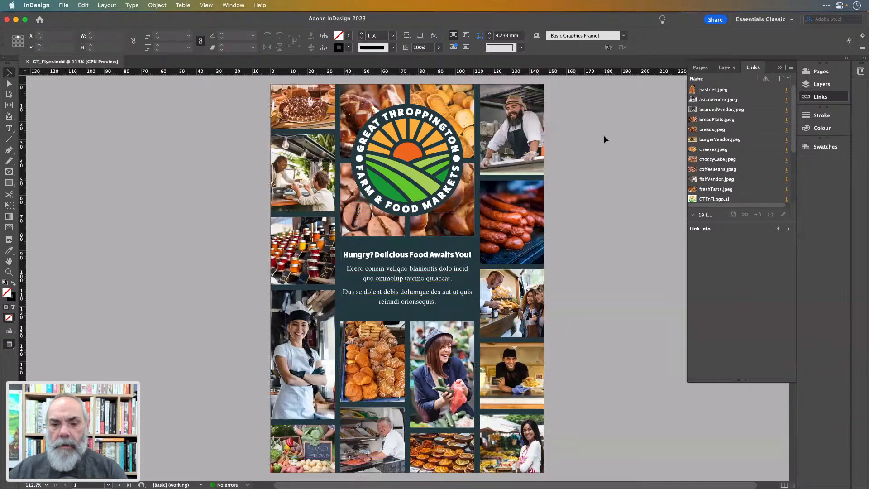